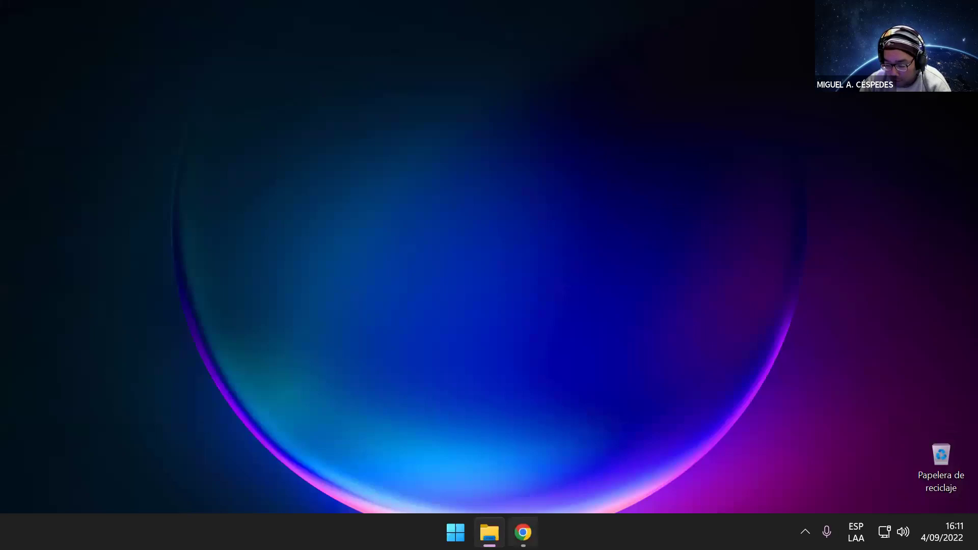
# Step: Click the host desktop to bring it into focus
pyautogui.click(330, 387)
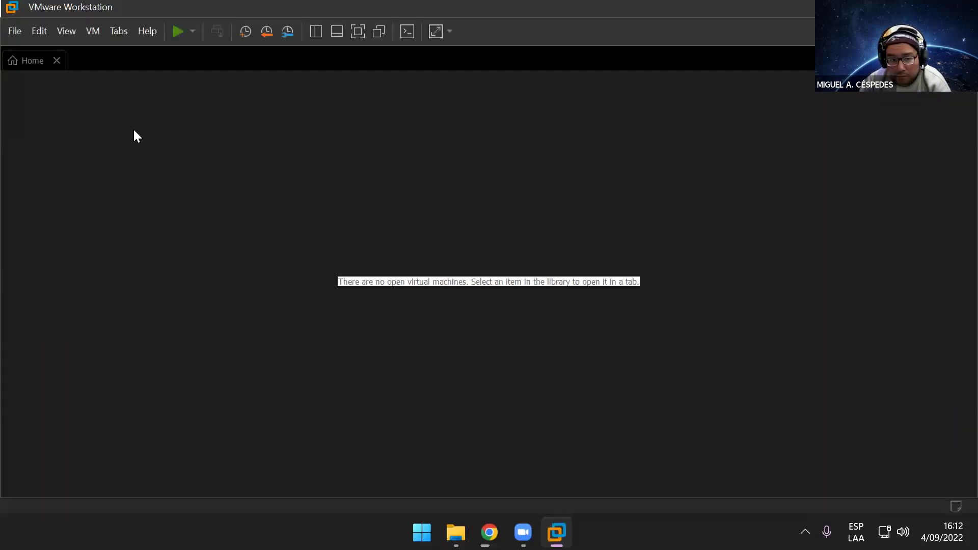
# Step: Power on the Windows 10 Home_Class virtual machine and let it boot to its desktop
pyautogui.click(110, 116)
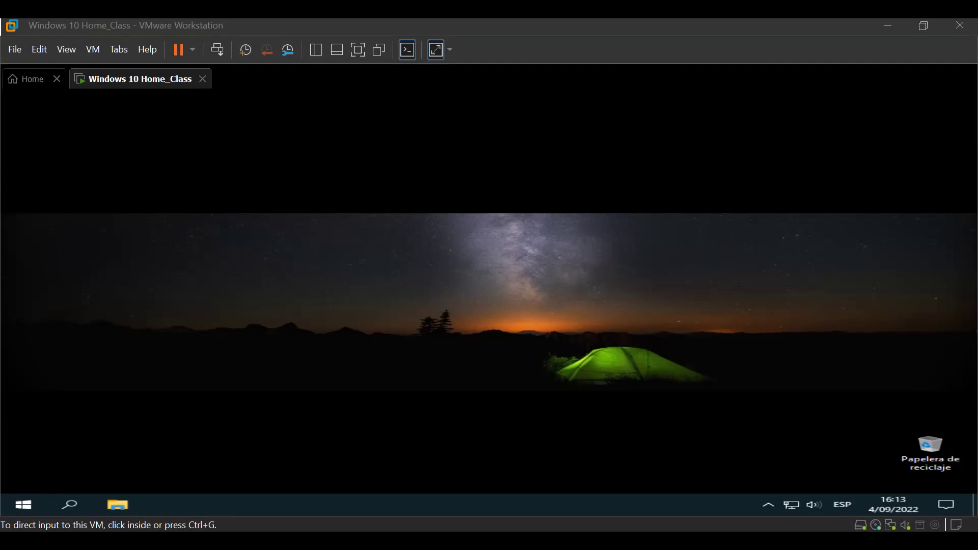
# Step: Open the guest's Panel de control by searching 'control' from the Start menu
pyautogui.click(296, 207)
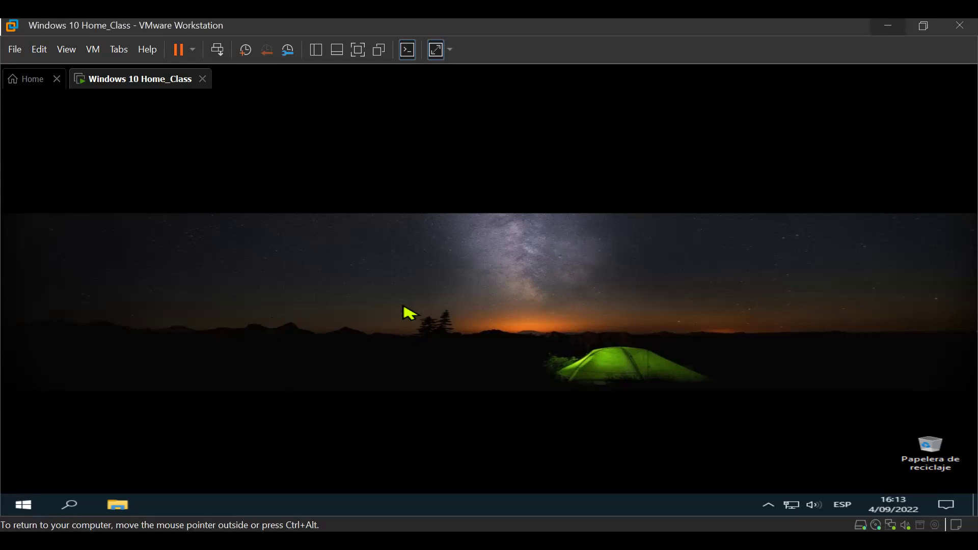
pyautogui.press('super')
pyautogui.write('control')
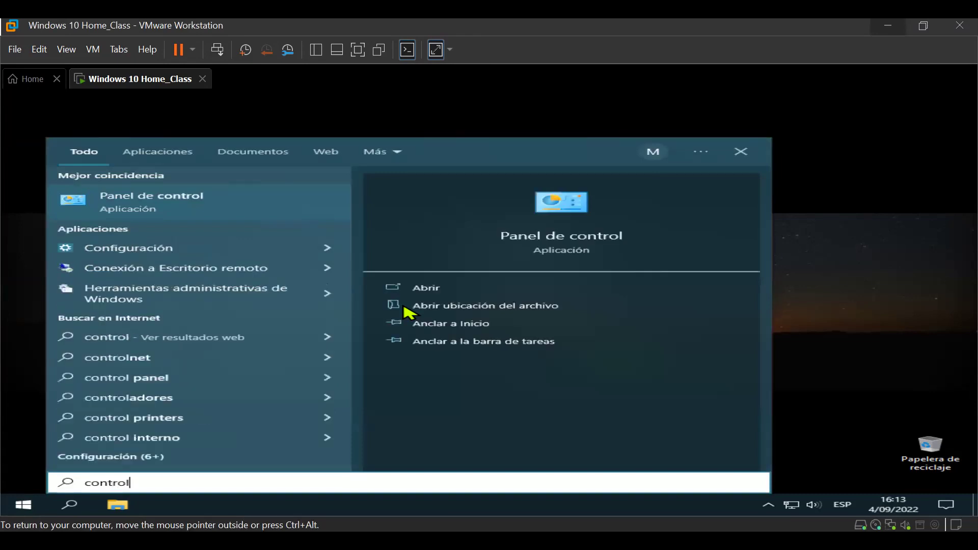
pyautogui.press('Return')
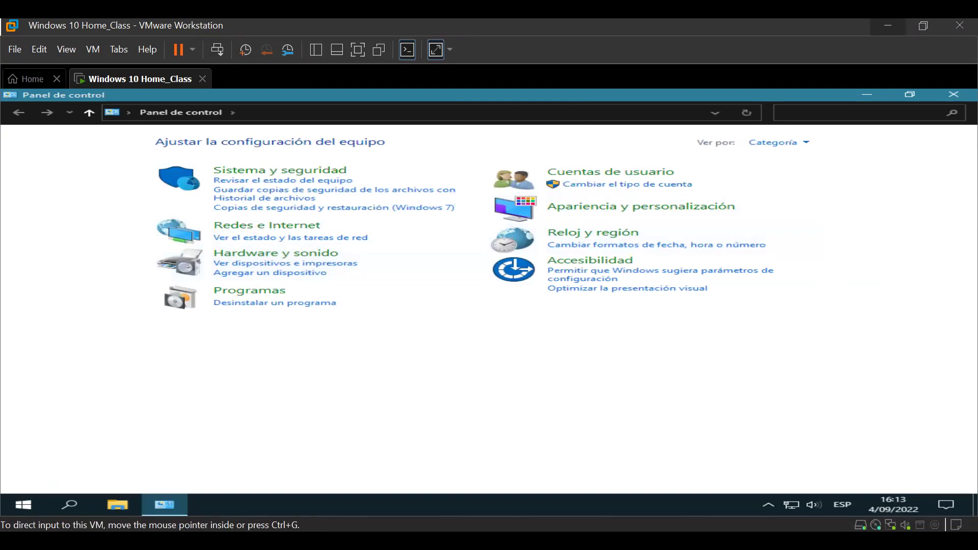
pyautogui.click(779, 113)
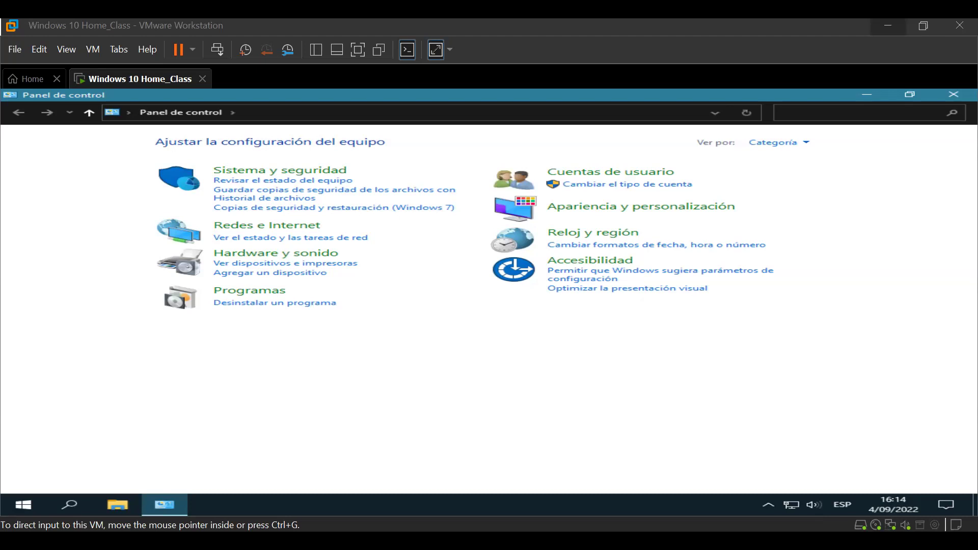
# Step: Go through Redes e Internet and the network sharing center to the adapter list
pyautogui.click(305, 227)
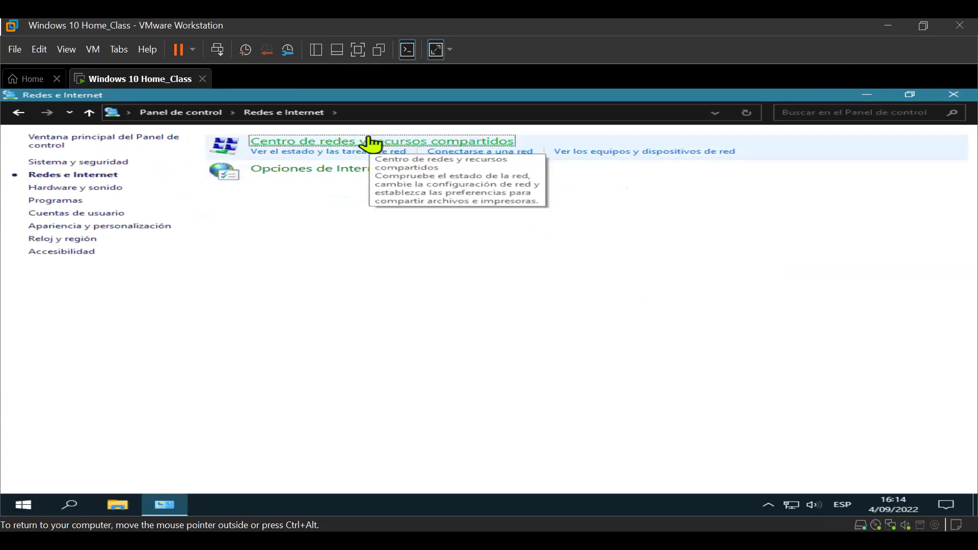
pyautogui.click(471, 142)
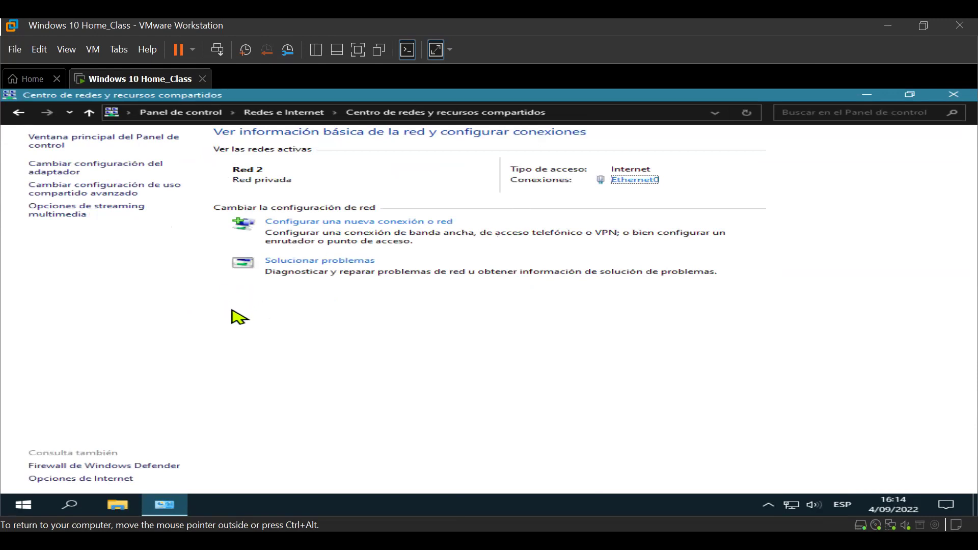
pyautogui.click(114, 172)
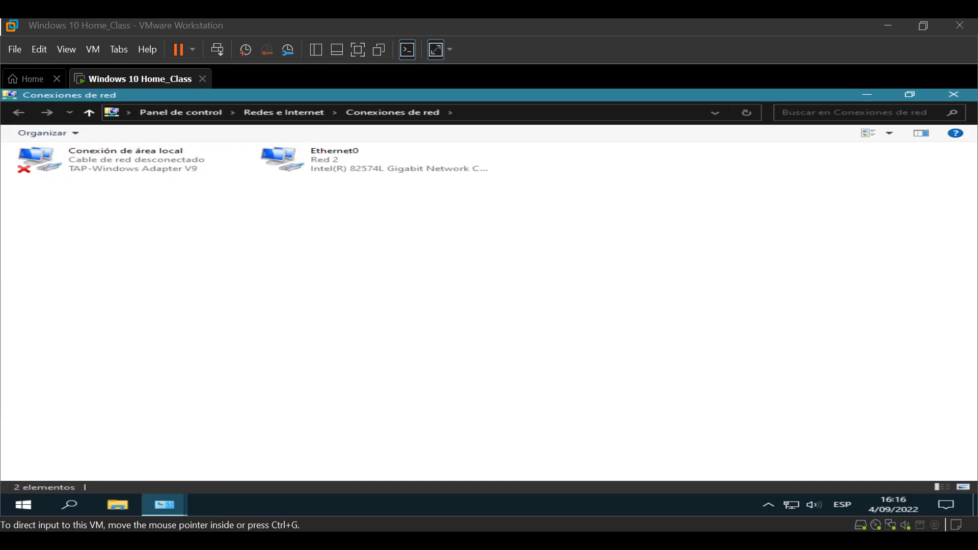
# Step: Open Ethernet0's Propiedades, centre the dialog, and select the TCP/IPv4 entry
pyautogui.rightClick(323, 163)
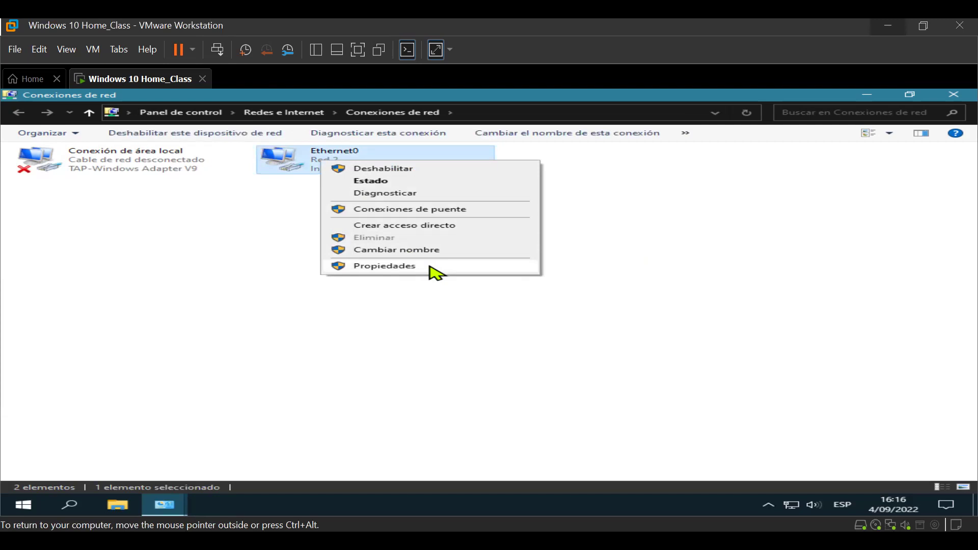
pyautogui.click(431, 267)
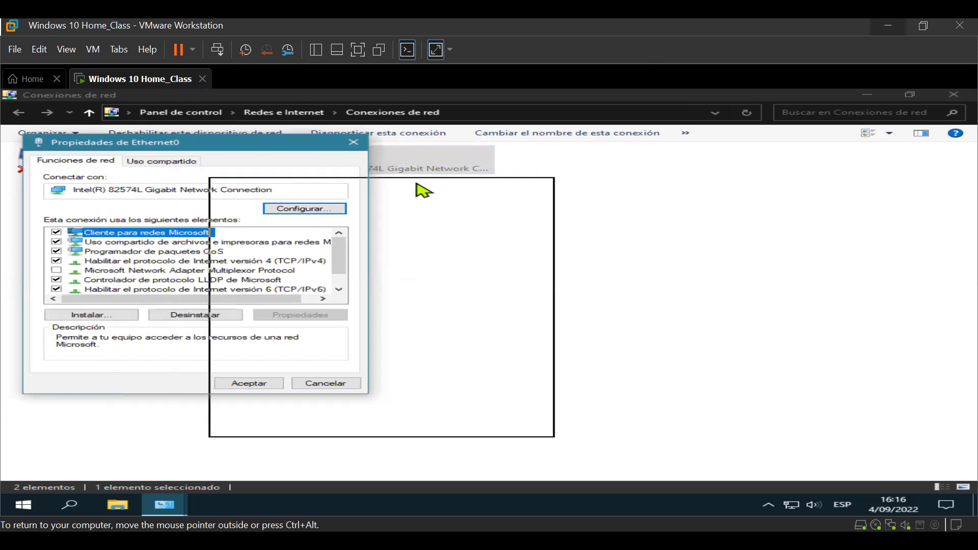
pyautogui.moveTo(446, 201); pyautogui.dragTo(482, 201)
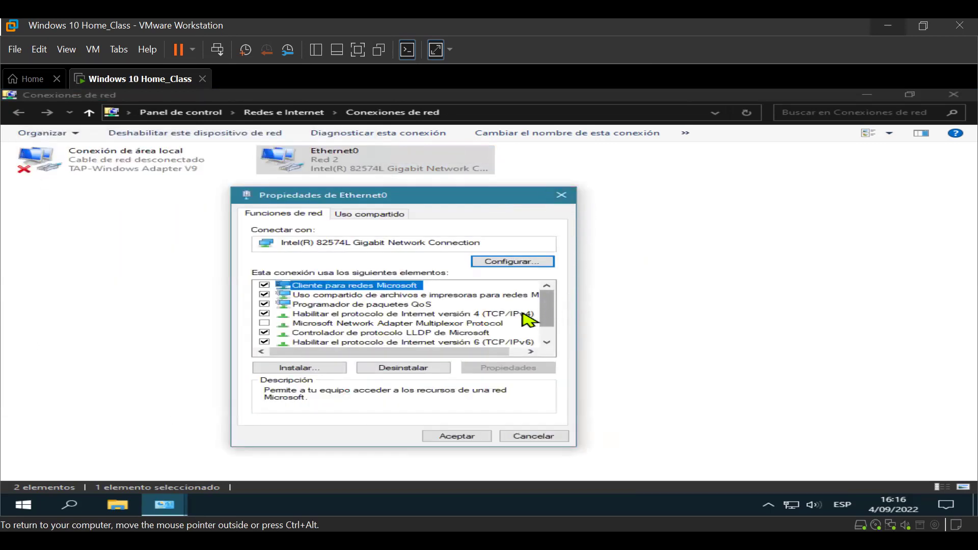
pyautogui.click(489, 314)
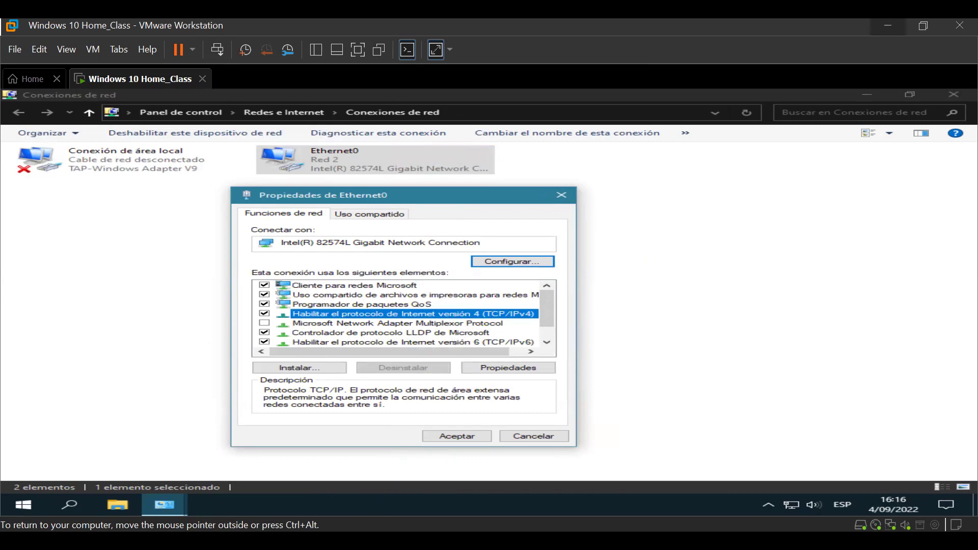
pyautogui.hotkey('ctrl', 'alt')
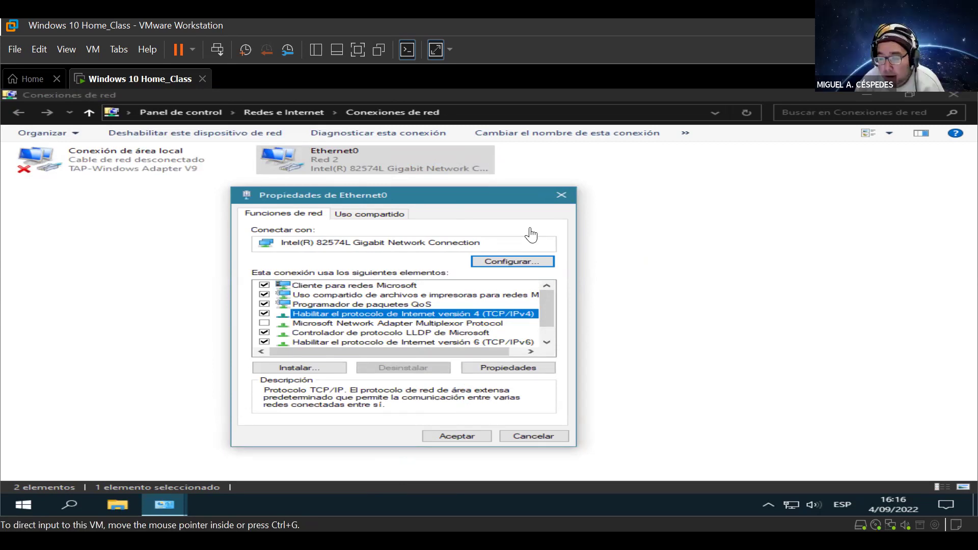
pyautogui.click(549, 309)
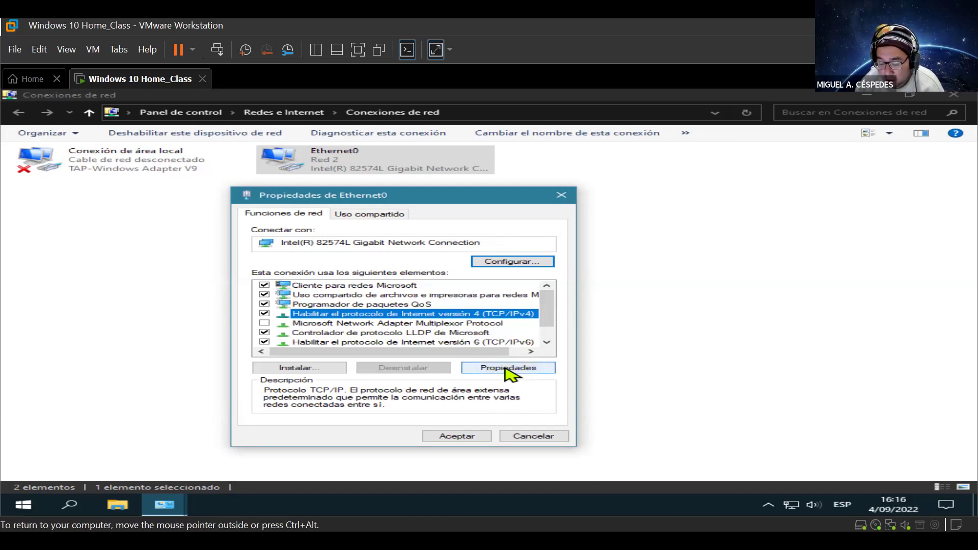
# Step: Open Ethernet0's TCP/IPv4 properties and move that dialog to the left
pyautogui.click(506, 368)
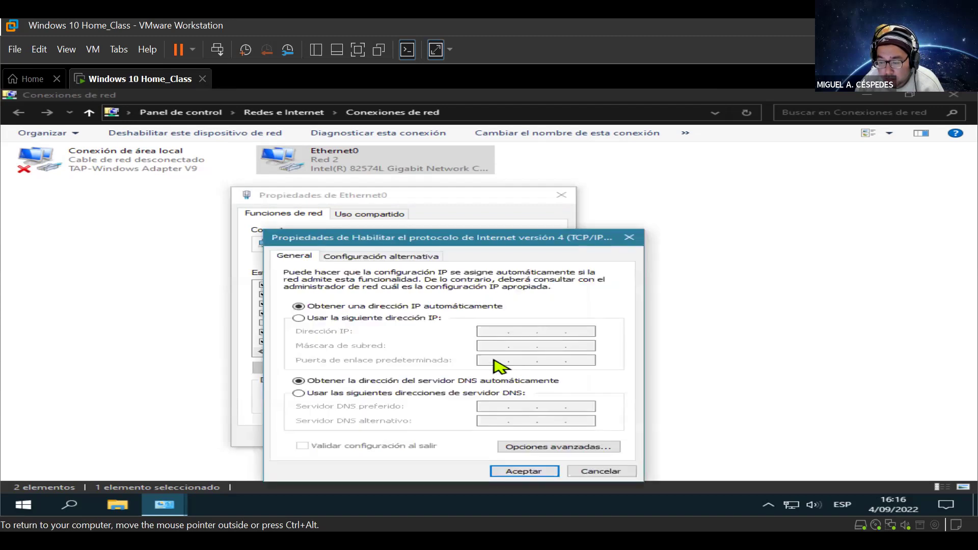
pyautogui.moveTo(491, 240); pyautogui.dragTo(300, 197)
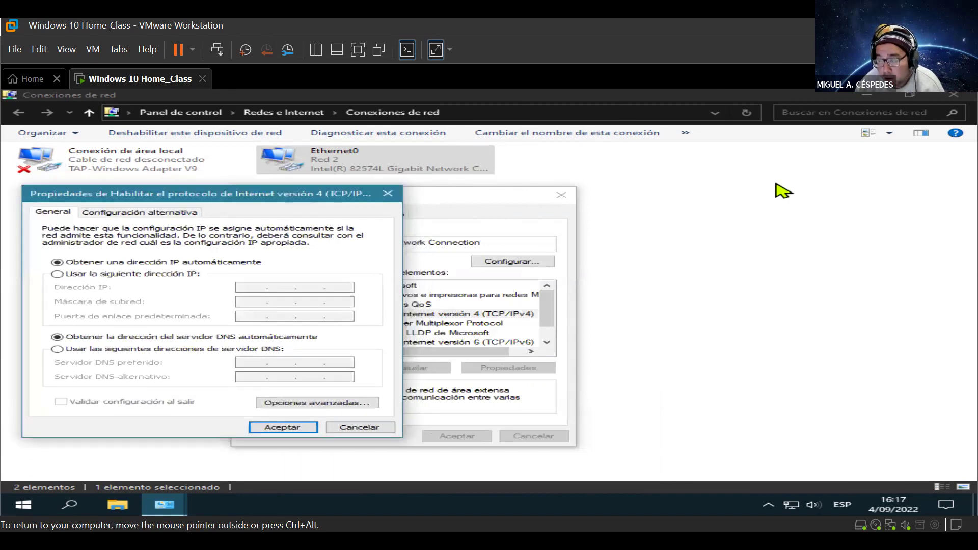
pyautogui.hotkey('ctrl', 'alt')
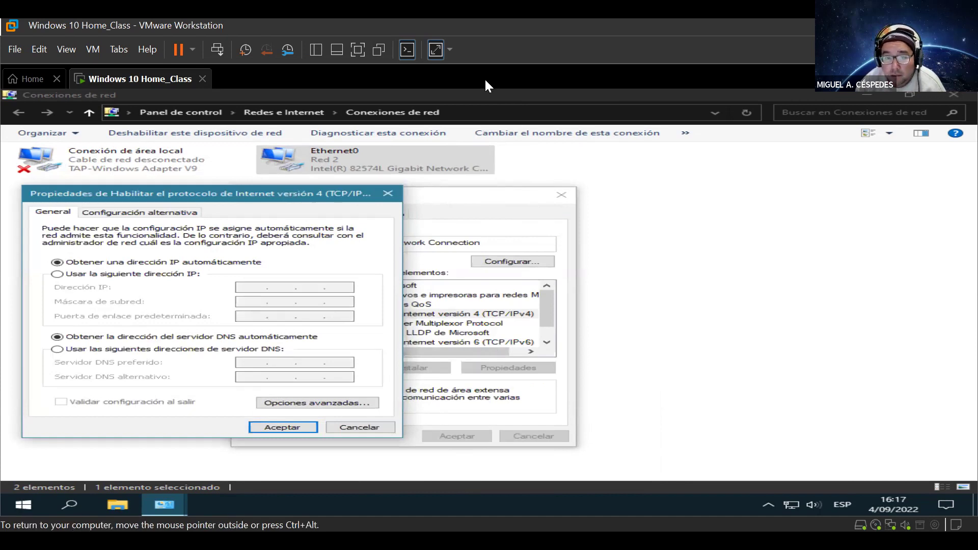
pyautogui.hotkey('ctrl', 'alt')
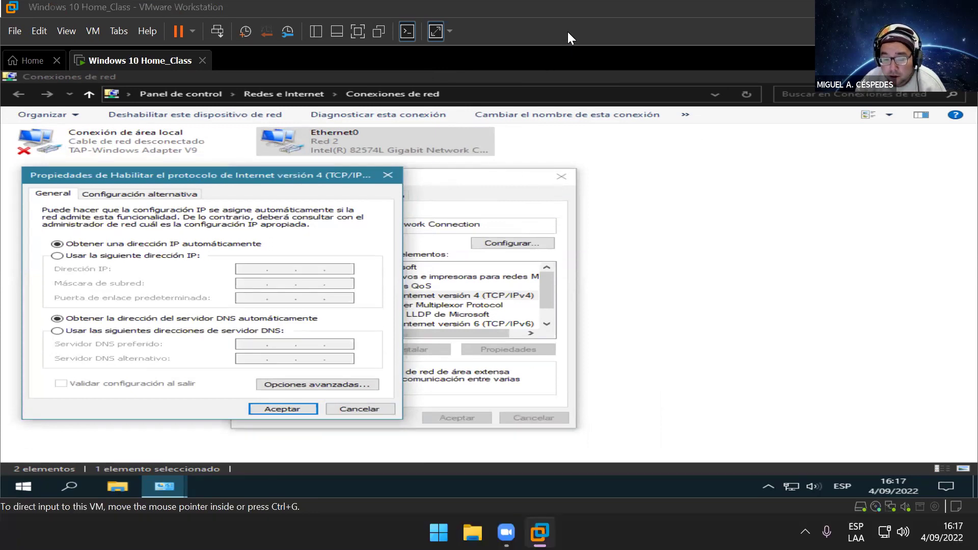
pyautogui.click(567, 32)
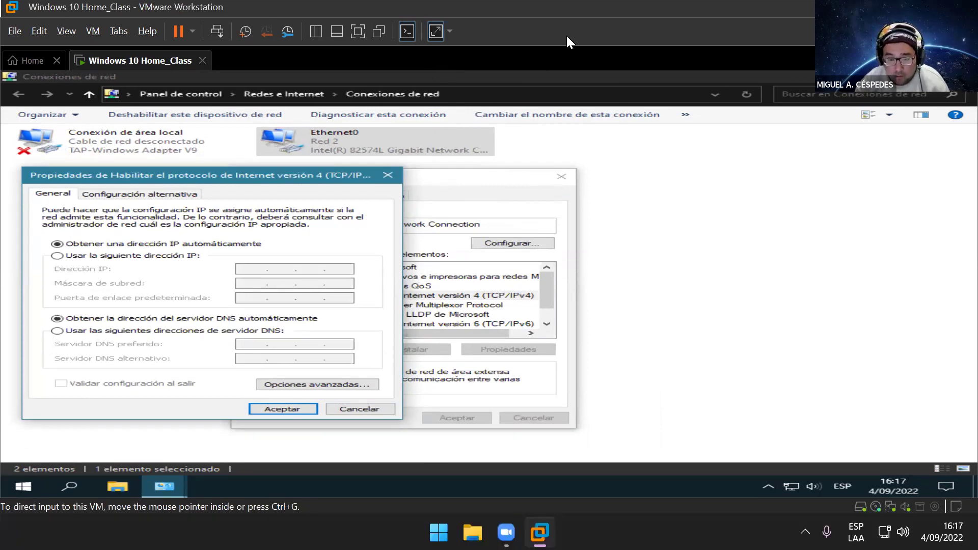
pyautogui.hotkey('ctrl', 'g')
# Step: Launch Command Prompt in the guest with the 'cmd' search
pyautogui.press('super')
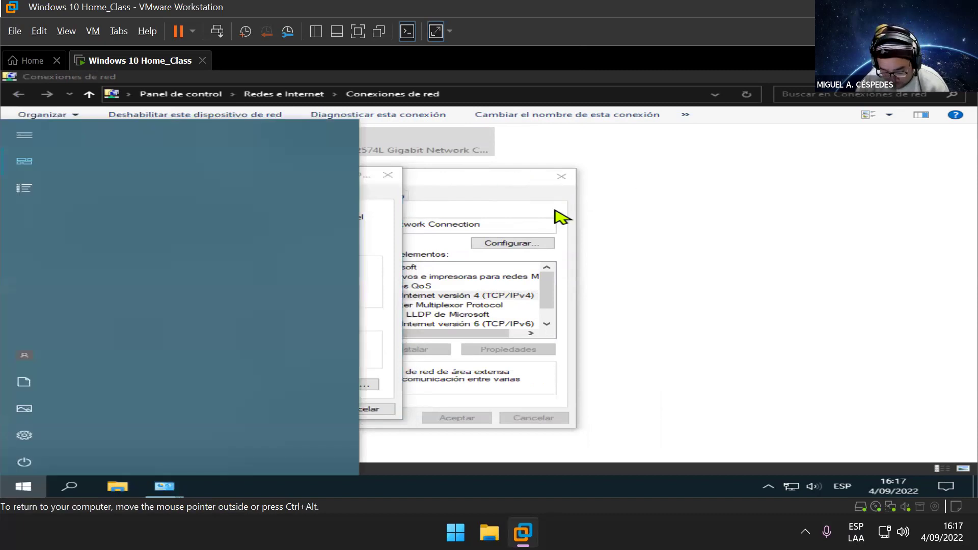
pyautogui.write('cmd')
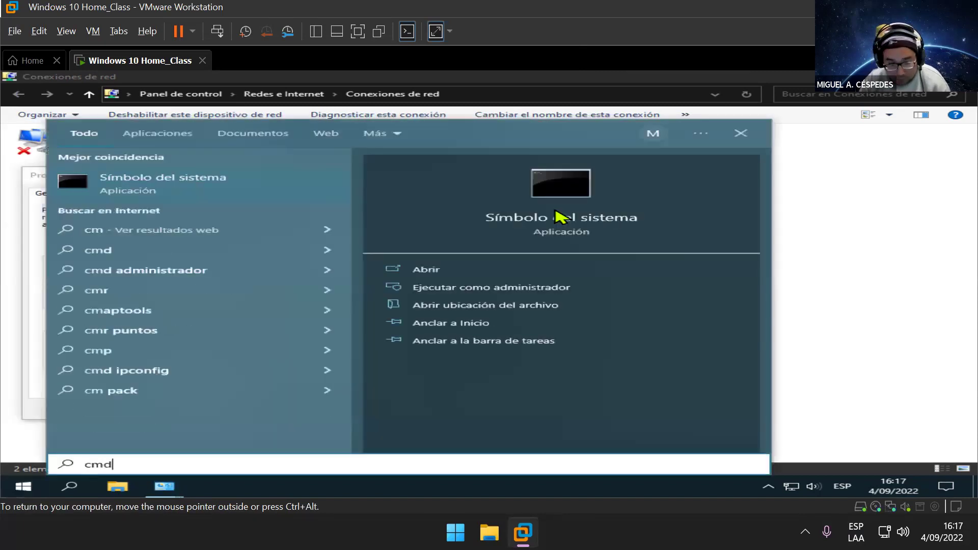
pyautogui.press('Return')
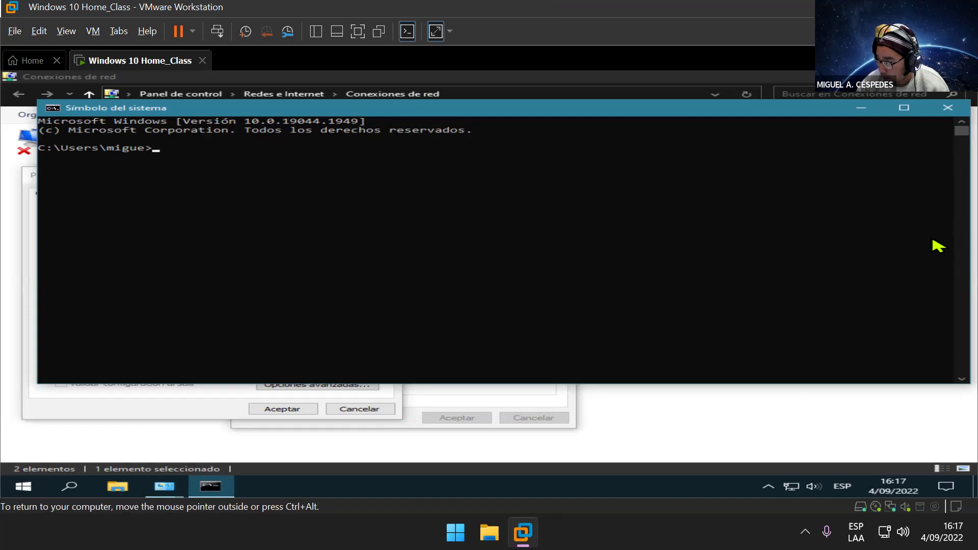
pyautogui.click(934, 247)
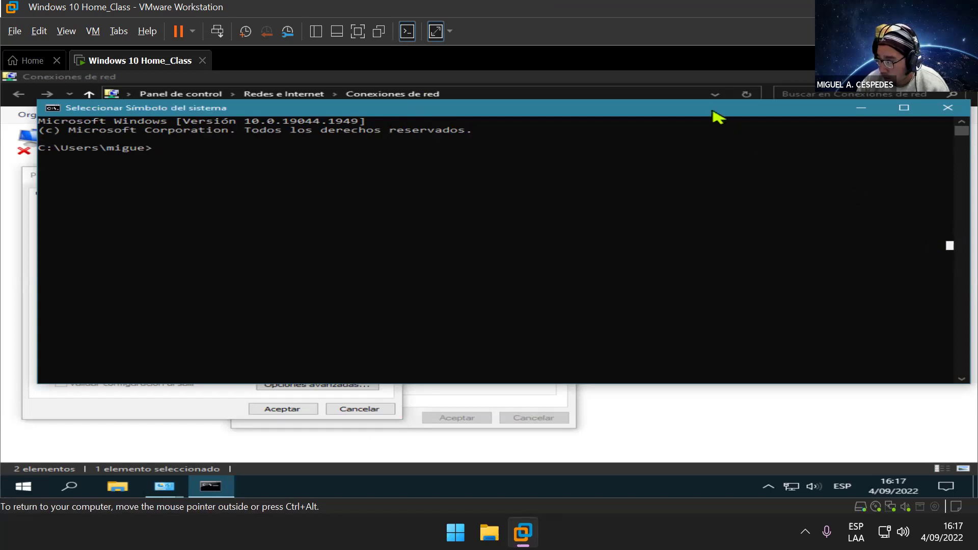
# Step: Narrow the console window and place it right of the IPv4 dialog
pyautogui.moveTo(716, 113); pyautogui.dragTo(713, 149)
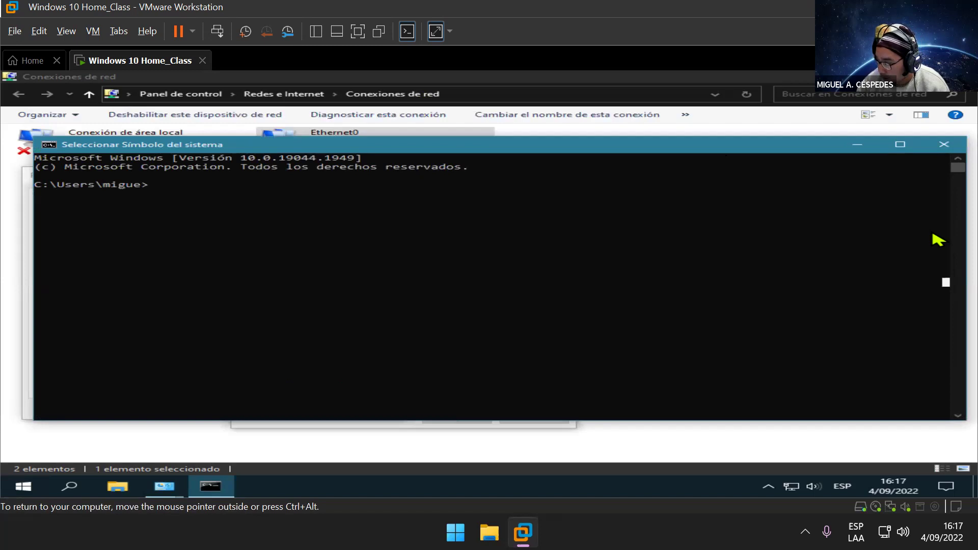
pyautogui.moveTo(965, 237); pyautogui.dragTo(592, 236)
pyautogui.moveTo(393, 139); pyautogui.dragTo(771, 196)
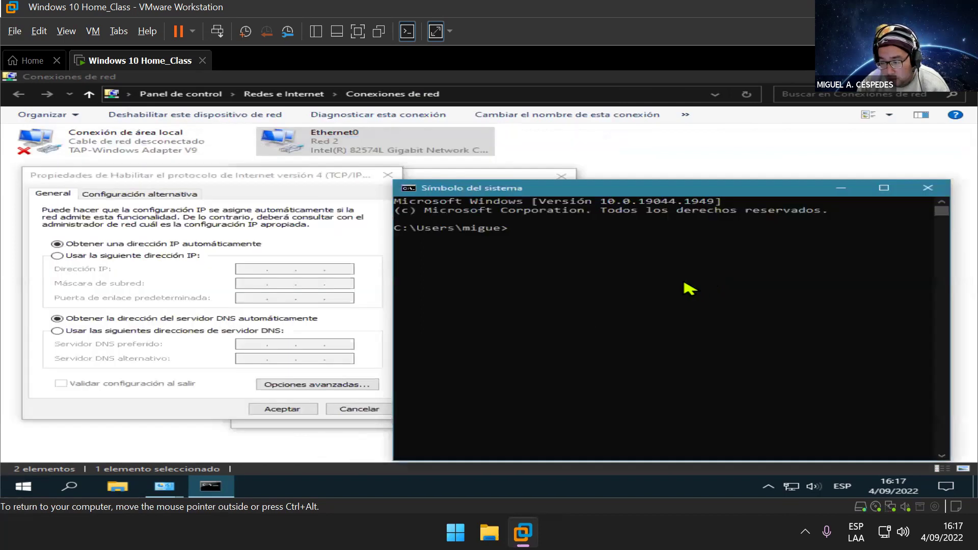
# Step: Enter ipconfig at the prompt without running it, and raise the console window
pyautogui.click(589, 256)
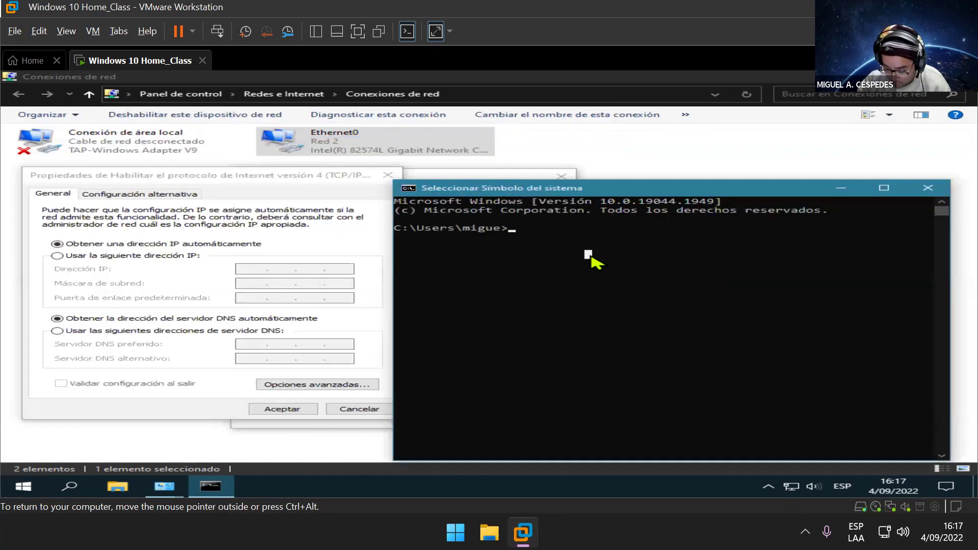
pyautogui.write('ip')
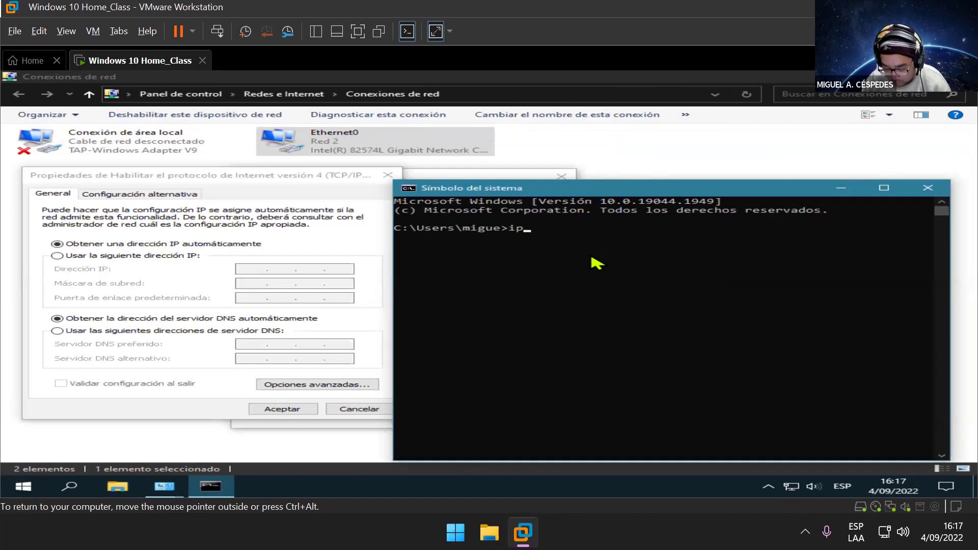
pyautogui.write('config')
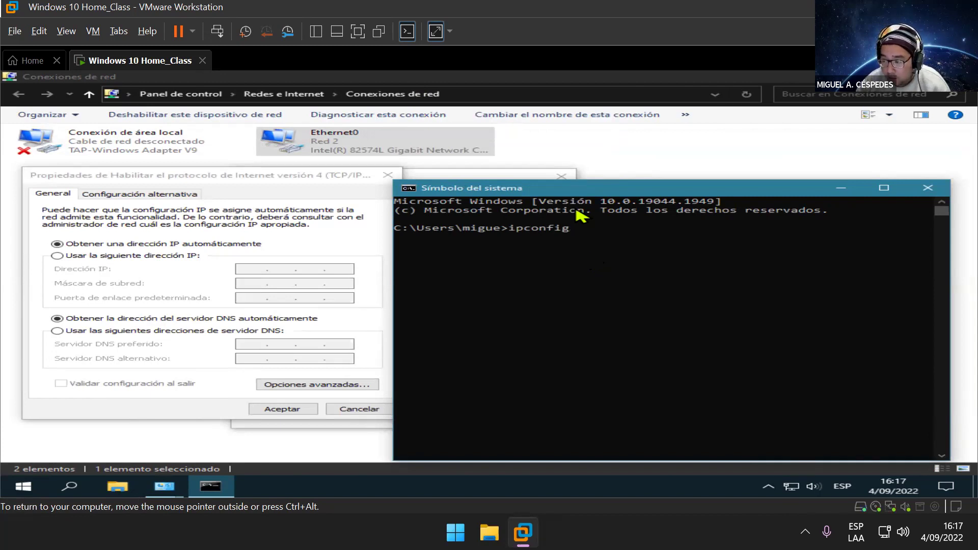
pyautogui.moveTo(564, 192); pyautogui.dragTo(569, 157)
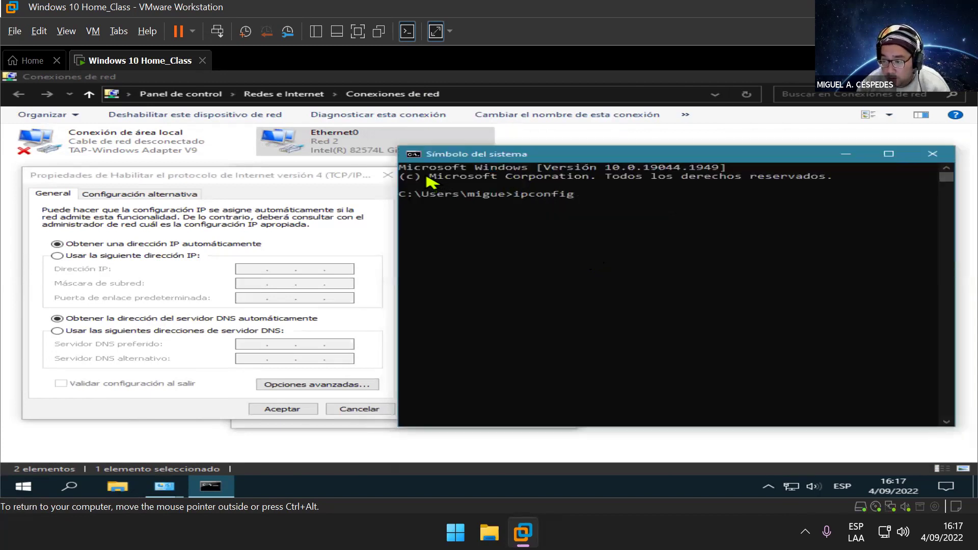
# Step: Set the console font to Consolas size 28 in its Propiedades Fuente tab
pyautogui.click(413, 154)
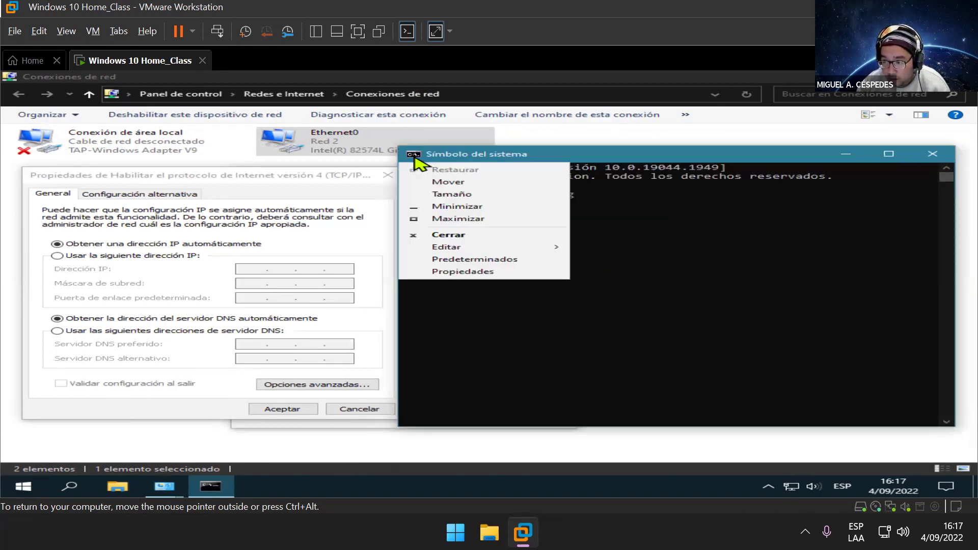
pyautogui.click(463, 272)
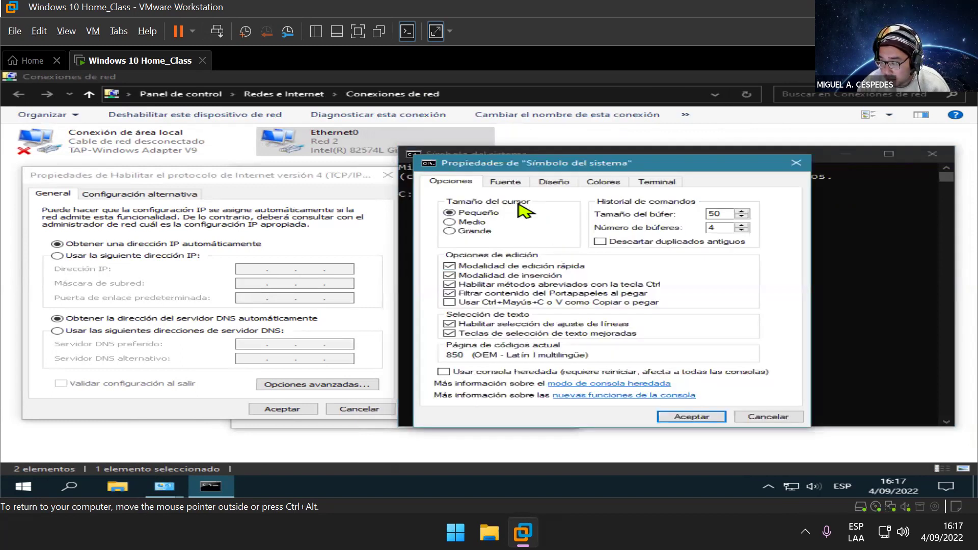
pyautogui.click(514, 184)
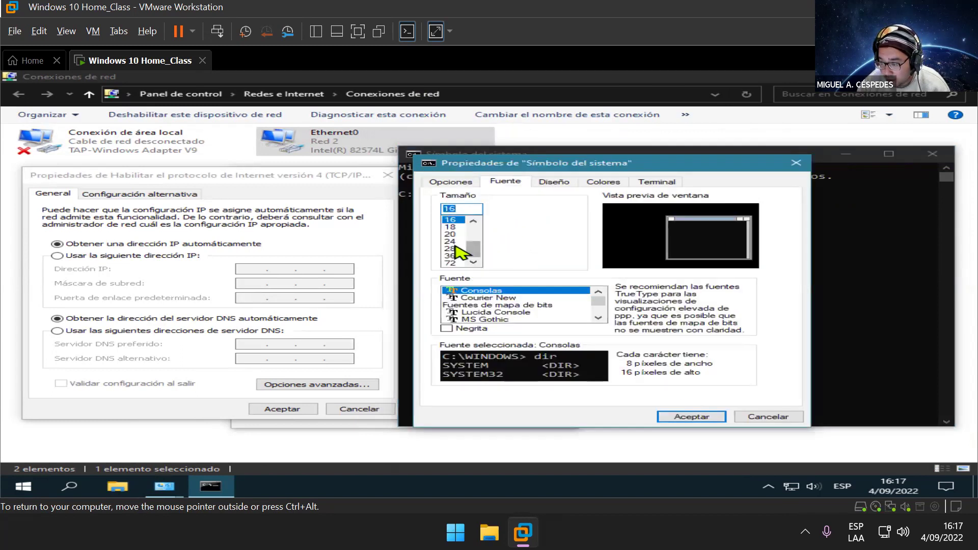
pyautogui.click(450, 249)
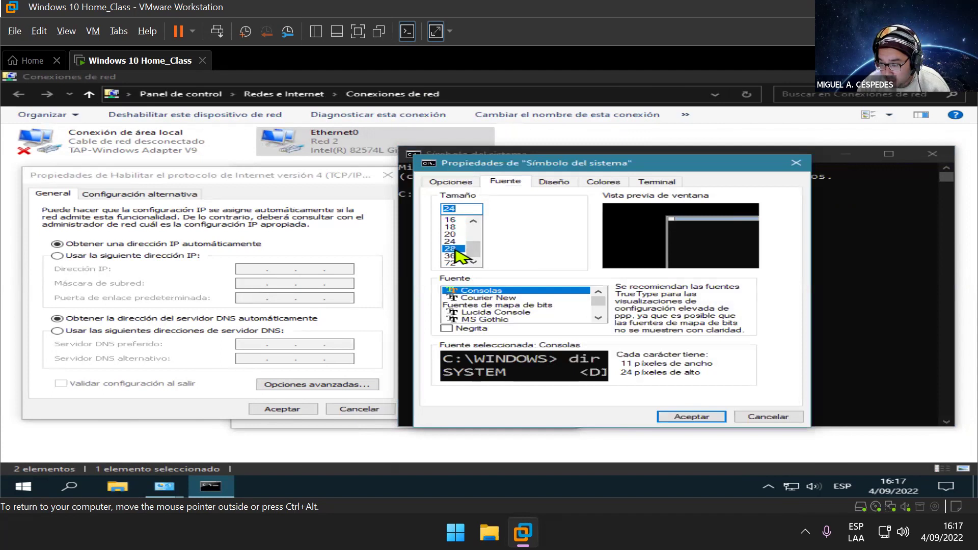
pyautogui.click(676, 418)
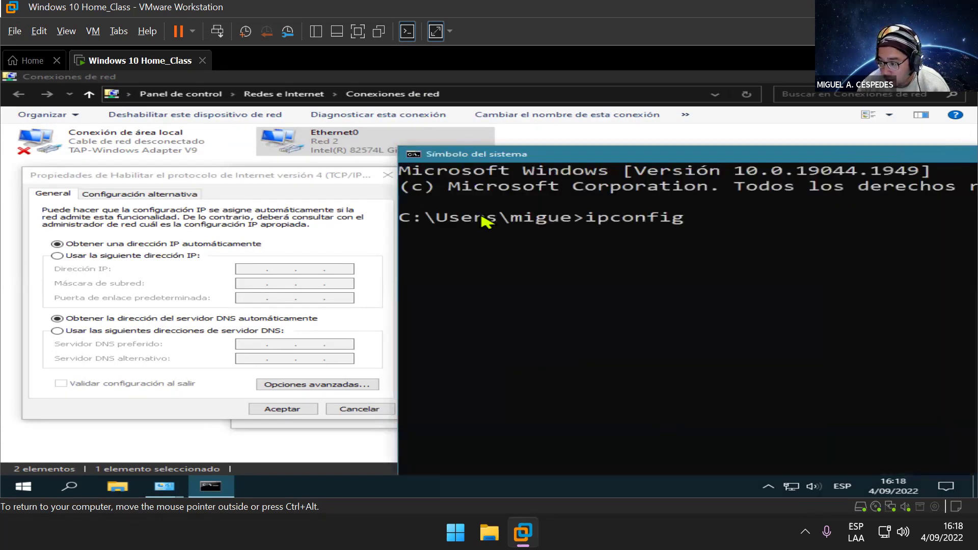
pyautogui.moveTo(463, 154); pyautogui.dragTo(395, 200)
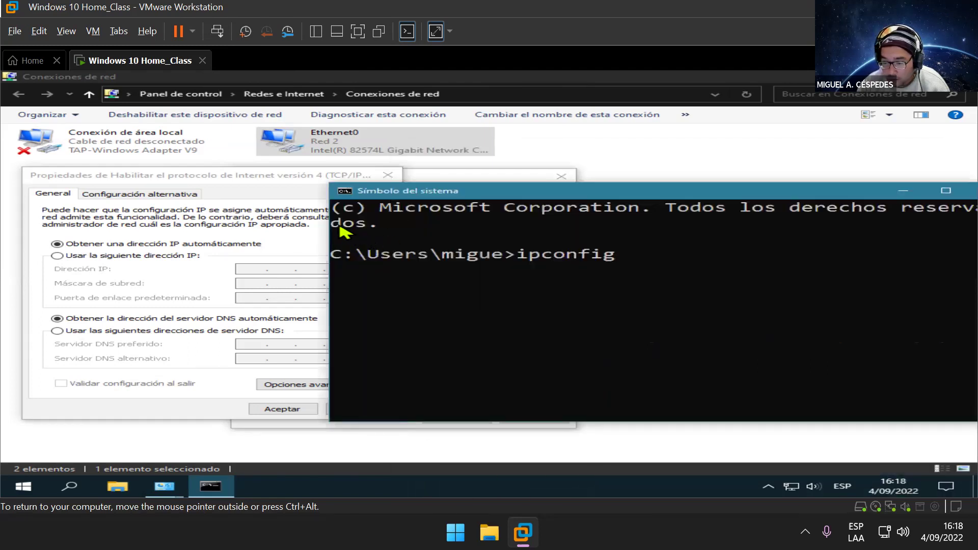
# Step: Resize and reposition the console window so full text lines fit on screen
pyautogui.moveTo(326, 218); pyautogui.dragTo(330, 218)
pyautogui.moveTo(556, 253); pyautogui.dragTo(561, 252)
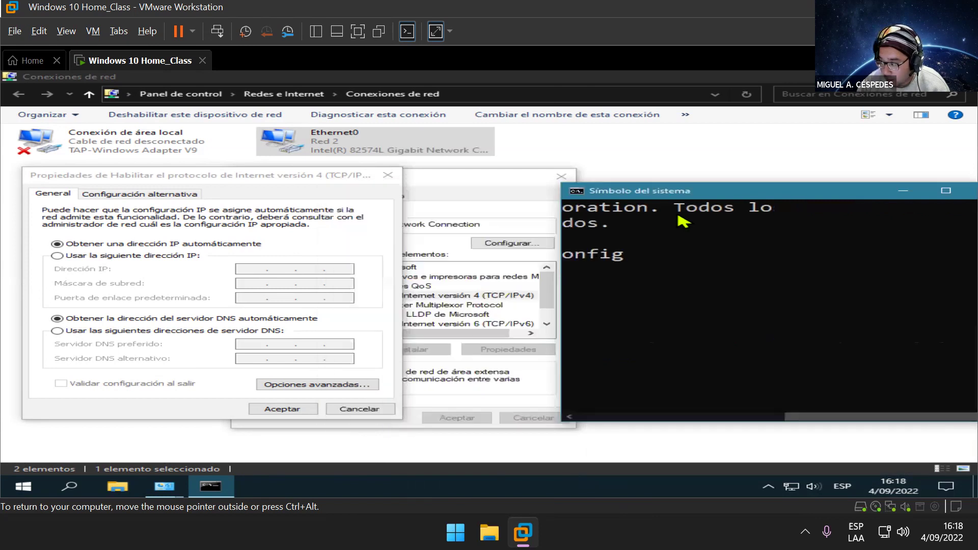
pyautogui.moveTo(714, 191); pyautogui.dragTo(577, 185)
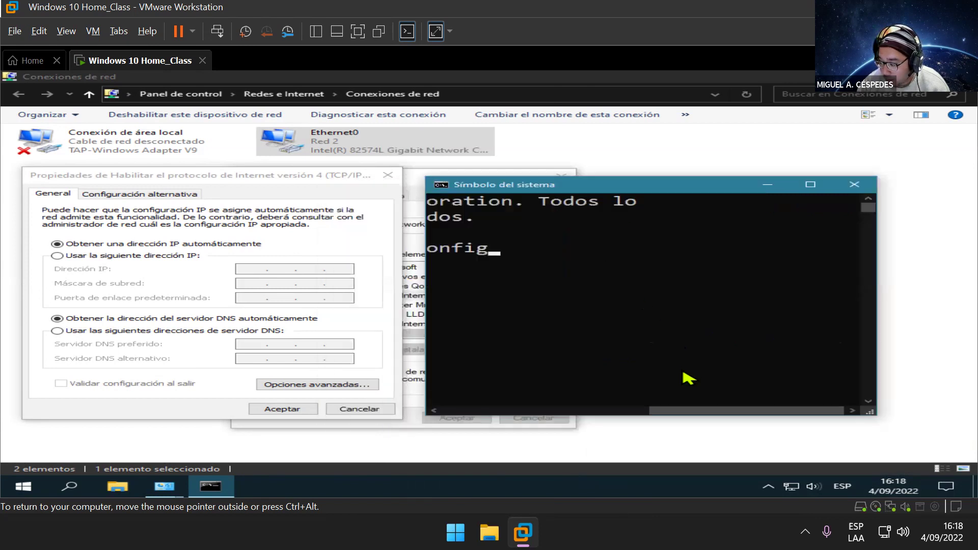
pyautogui.moveTo(698, 412); pyautogui.dragTo(437, 389)
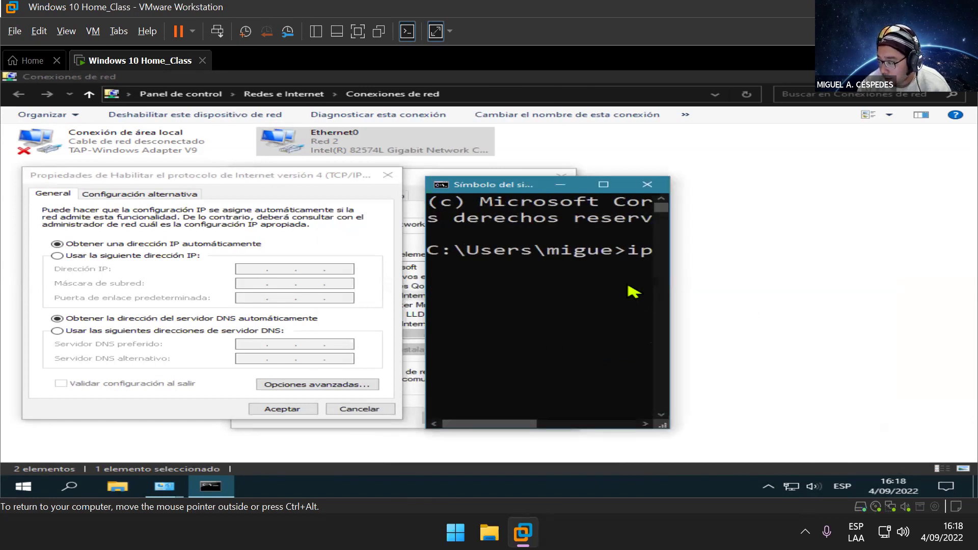
pyautogui.moveTo(679, 276); pyautogui.dragTo(973, 314)
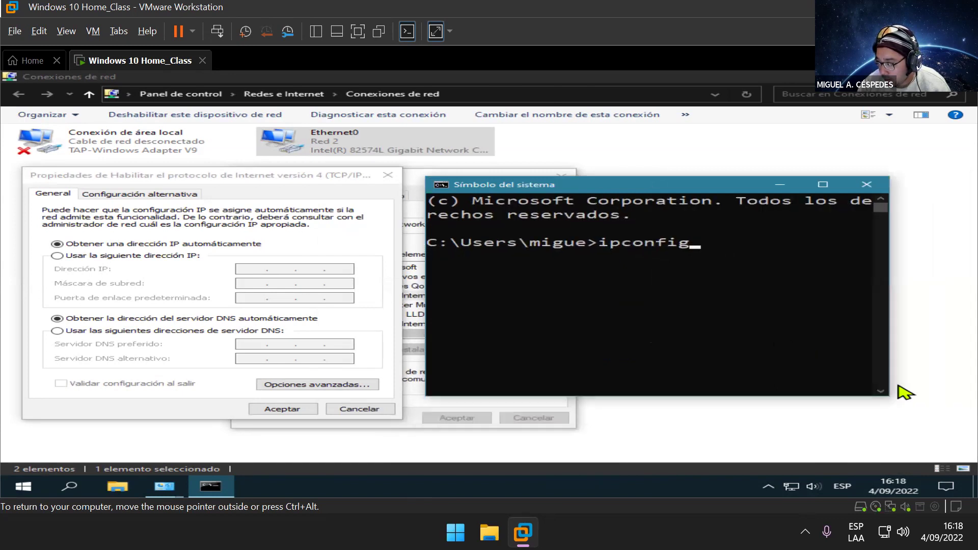
pyautogui.moveTo(883, 398); pyautogui.dragTo(960, 436)
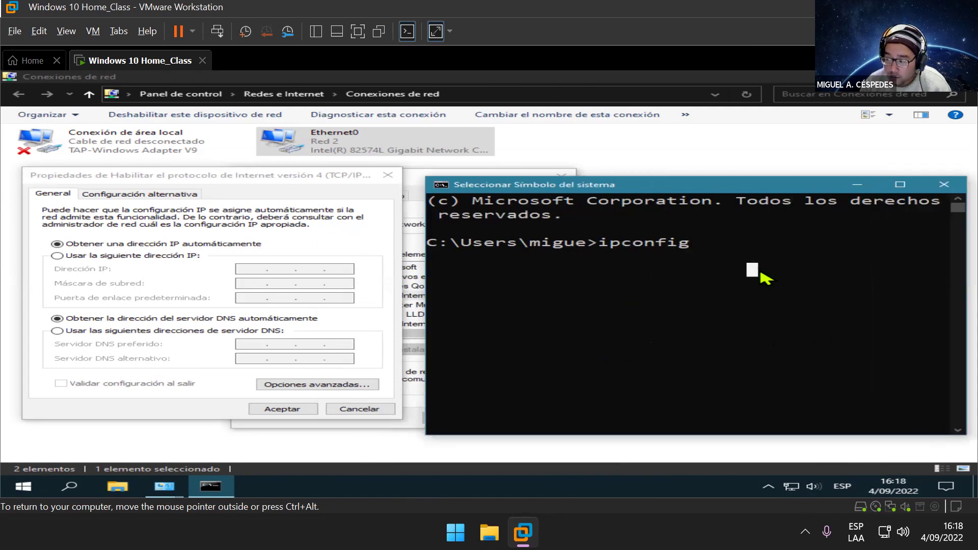
# Step: Run ipconfig in the guest and resize the console so the output fits: IPv4 192.168.2.128, gateway 192.168.2.2
pyautogui.press('Return')
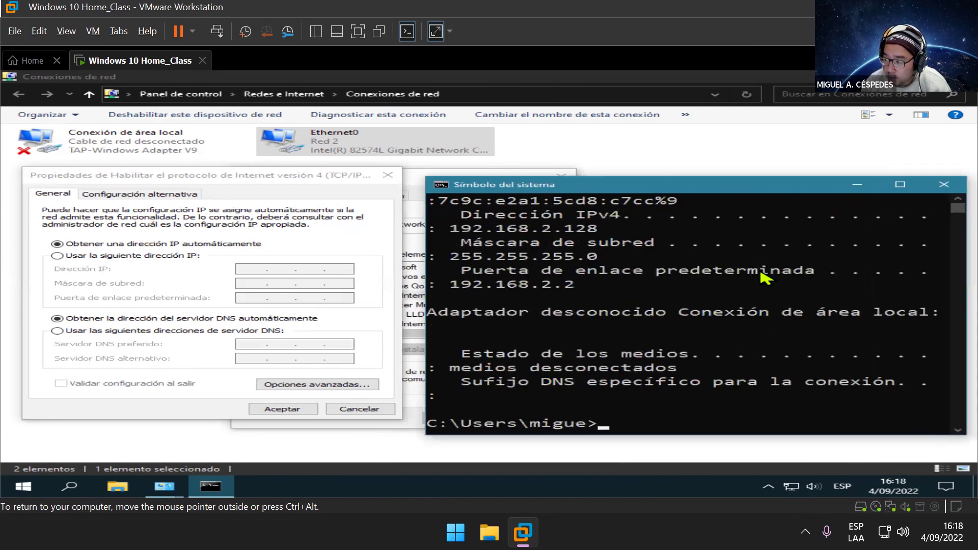
pyautogui.keyDown('ctrl'); pyautogui.scroll(-3, 761, 273); pyautogui.keyUp('ctrl')
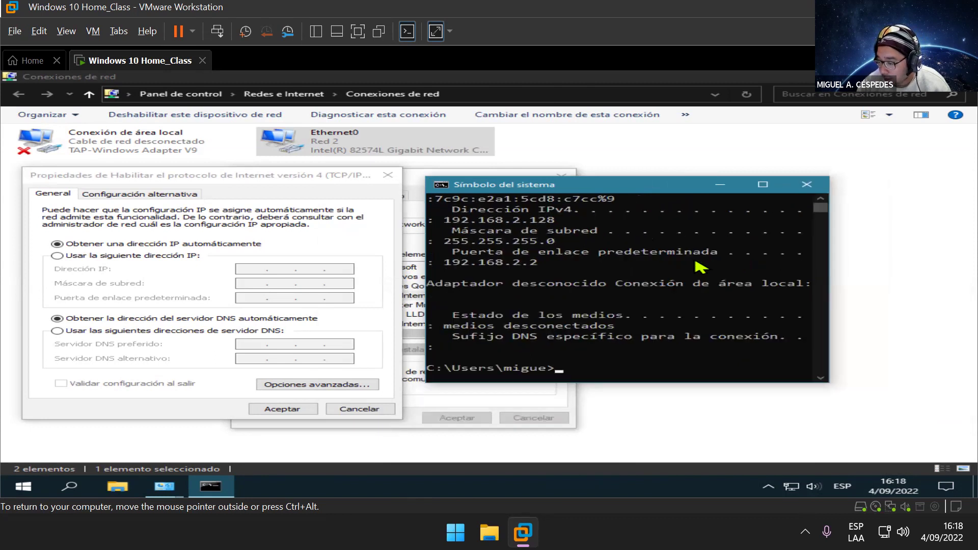
pyautogui.keyDown('ctrl'); pyautogui.scroll(-1, 700, 270); pyautogui.keyUp('ctrl')
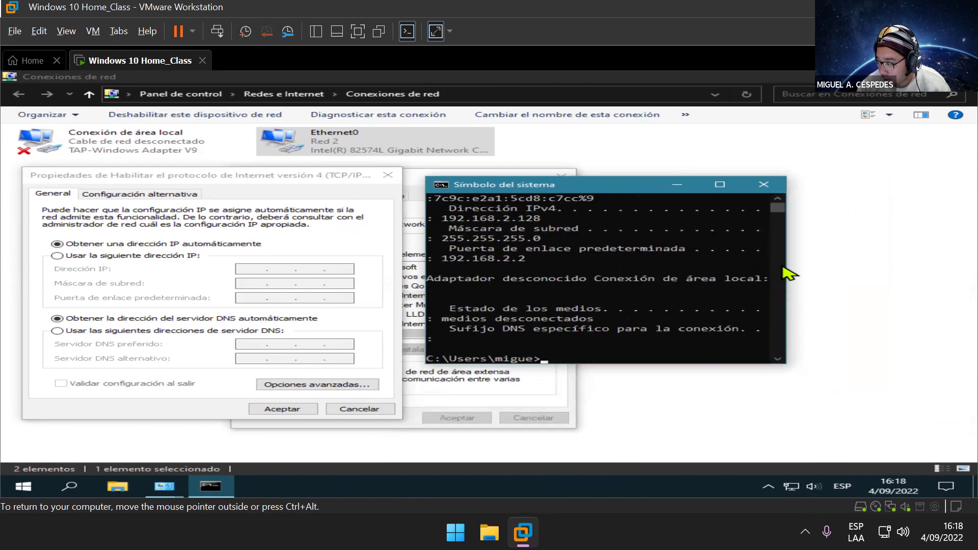
pyautogui.moveTo(786, 269); pyautogui.dragTo(962, 281)
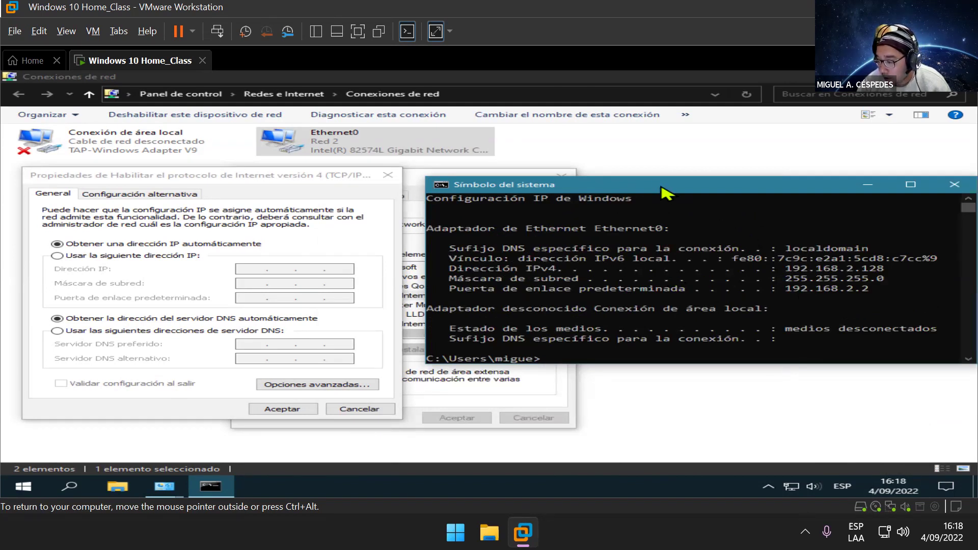
pyautogui.moveTo(663, 191); pyautogui.dragTo(650, 179)
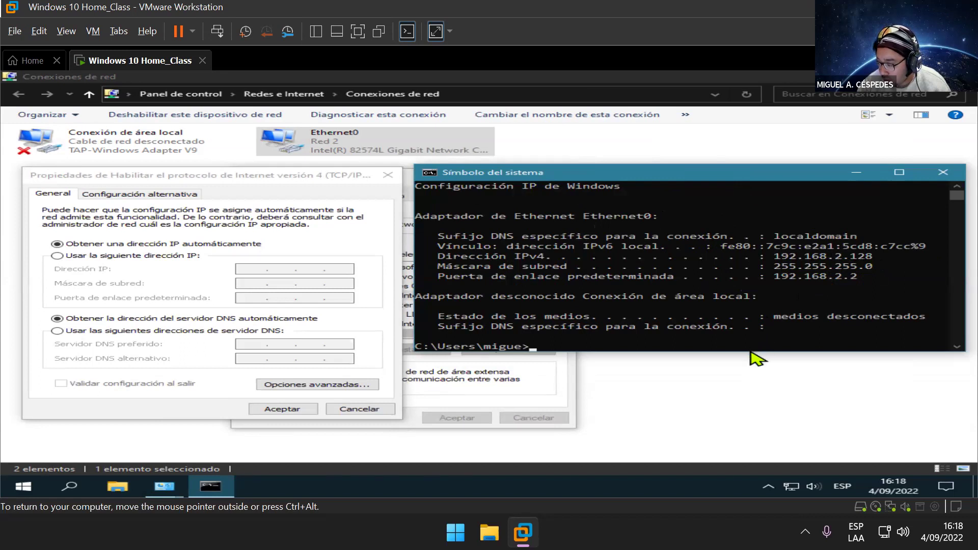
pyautogui.moveTo(747, 352); pyautogui.dragTo(745, 402)
pyautogui.scroll(2, 719, 270)
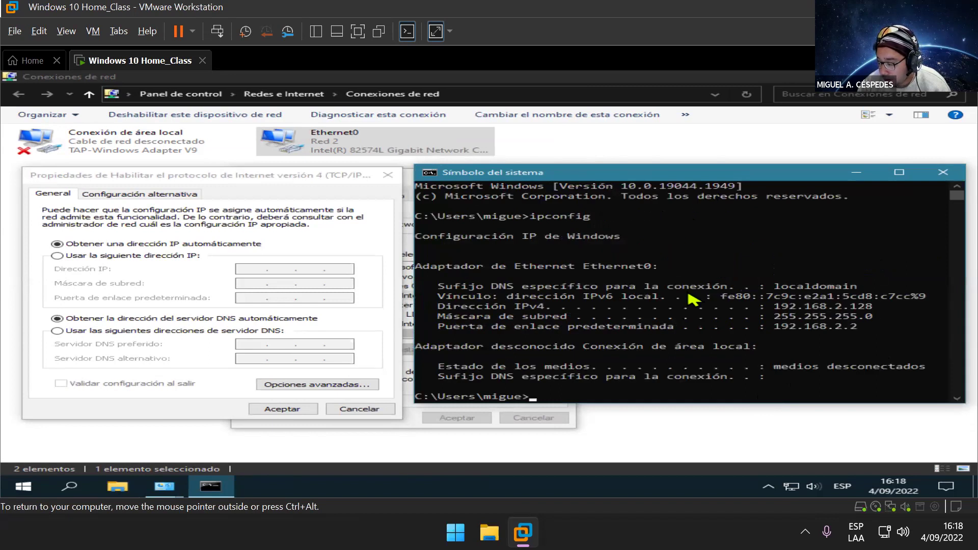
pyautogui.moveTo(723, 406); pyautogui.dragTo(720, 437)
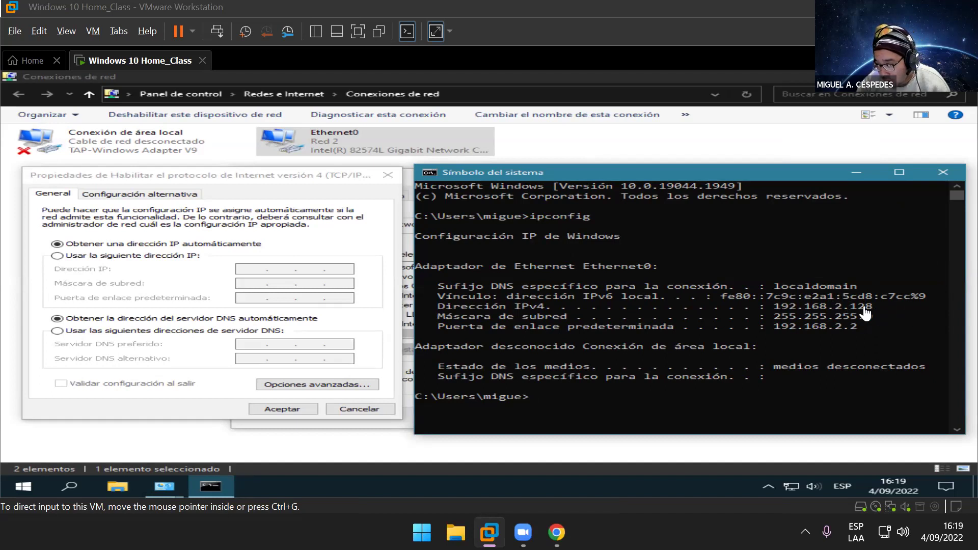
# Step: Open \\192.168.2.128 from the host's Run dialog, fixing the mistyped last digit
pyautogui.press('super+r')
pyautogui.press('alt')
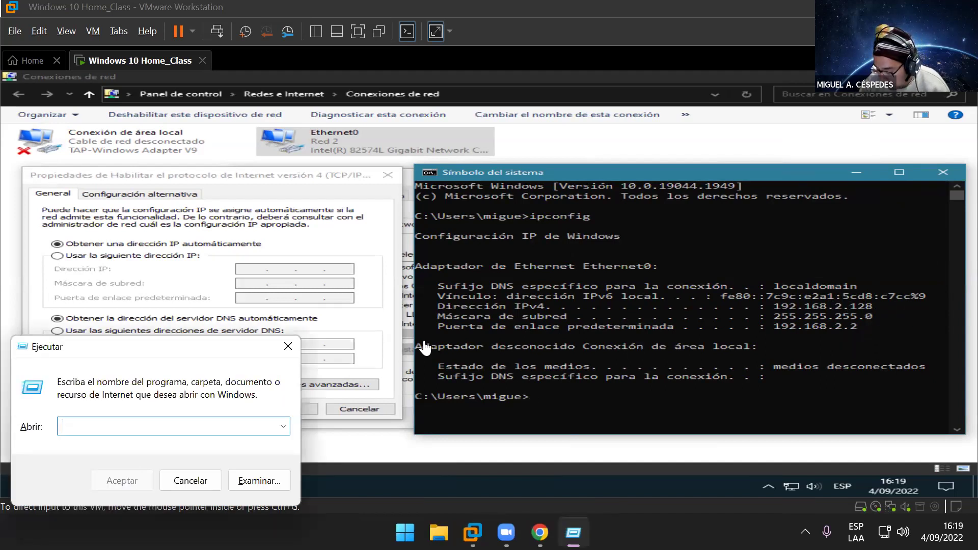
pyautogui.write('\\192.168.2.129')
pyautogui.press('BackSpace')
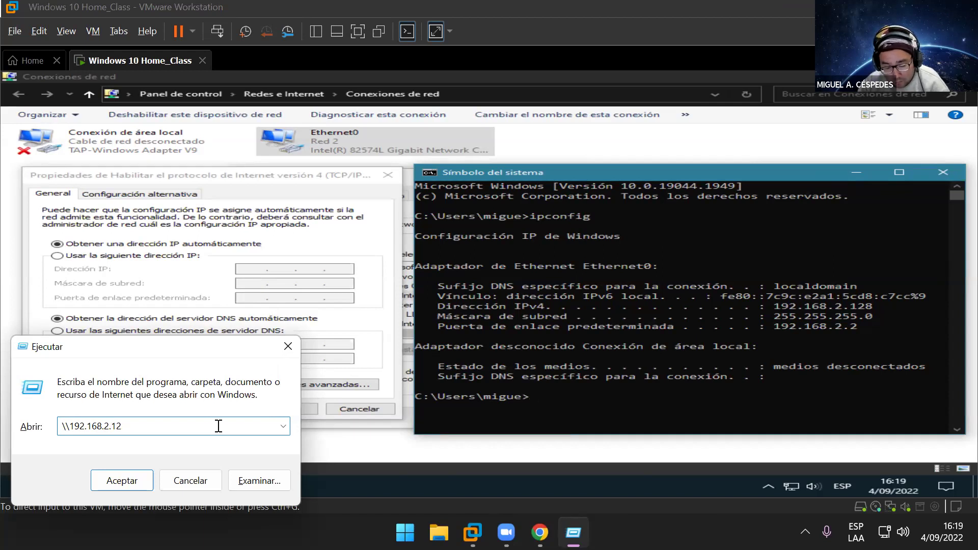
pyautogui.write('8')
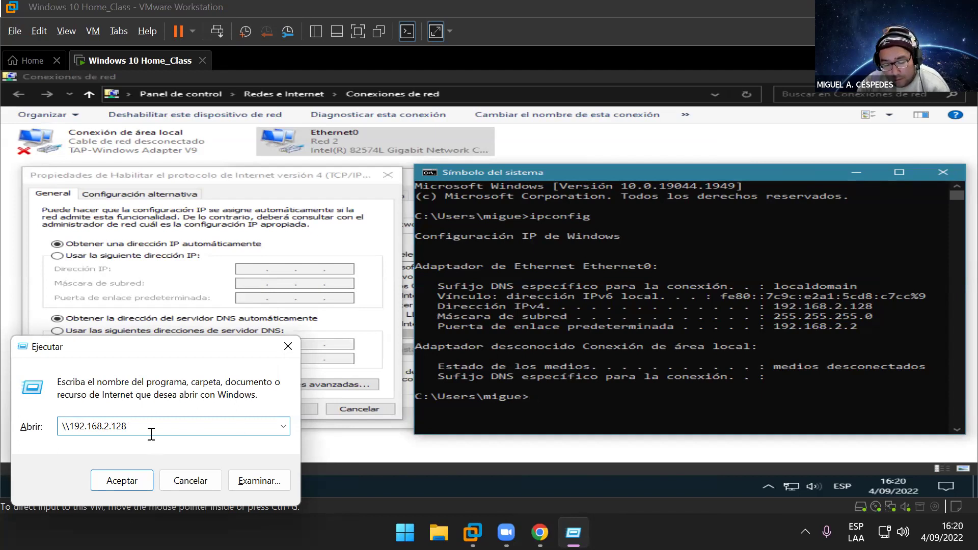
pyautogui.click(116, 487)
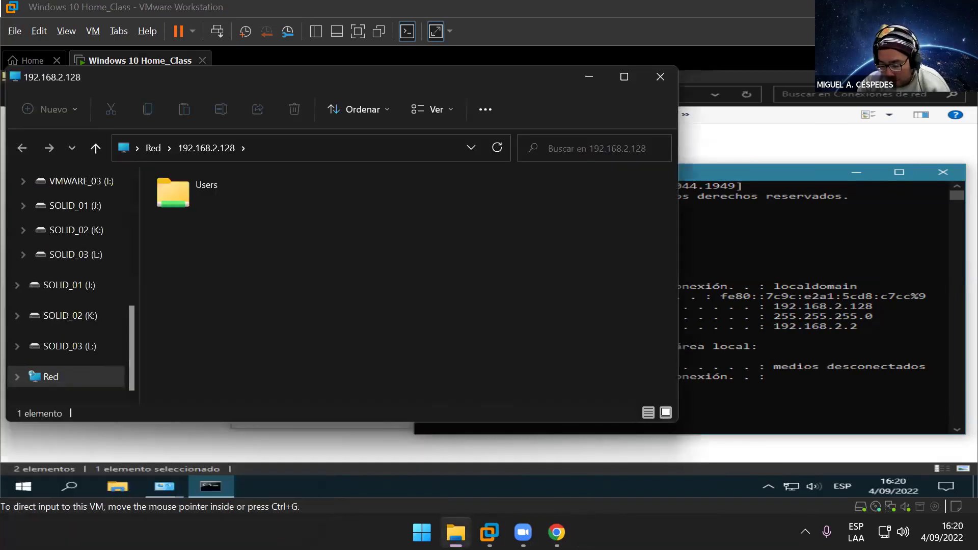
# Step: Close the 192.168.2.128 network folder window
pyautogui.moveTo(557, 533)
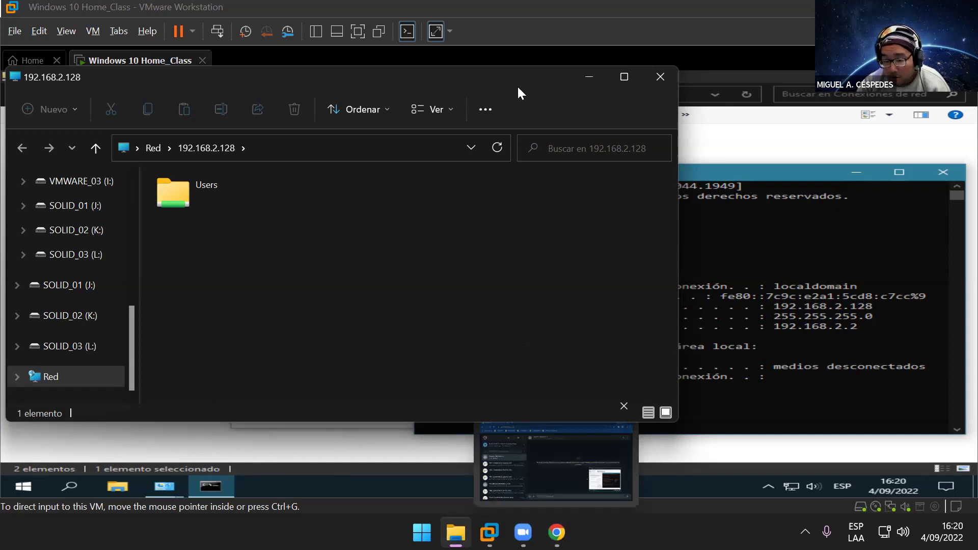
pyautogui.click(662, 77)
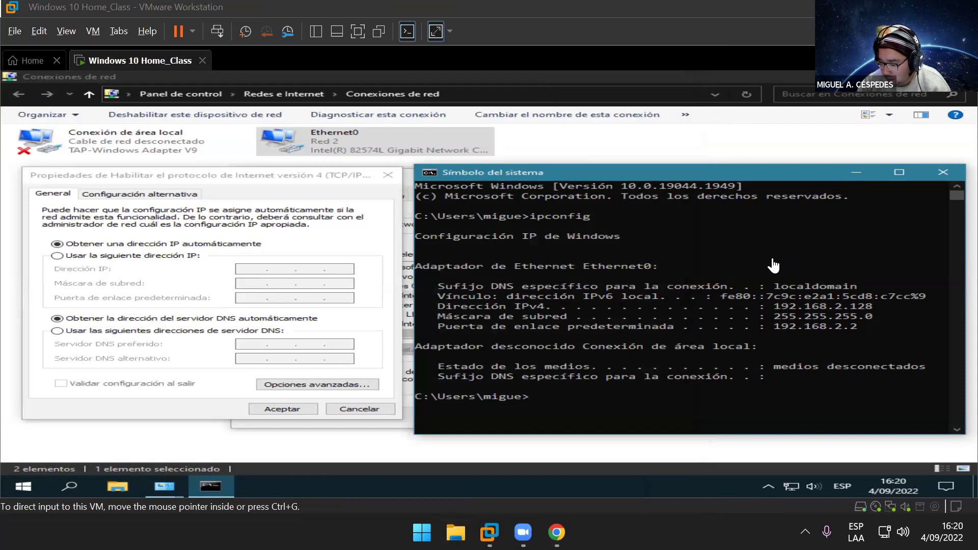
# Step: Give the guest's Ethernet0 static IP 192.168.0.10 with the auto-filled 255.255.255.0 mask
pyautogui.click(61, 258)
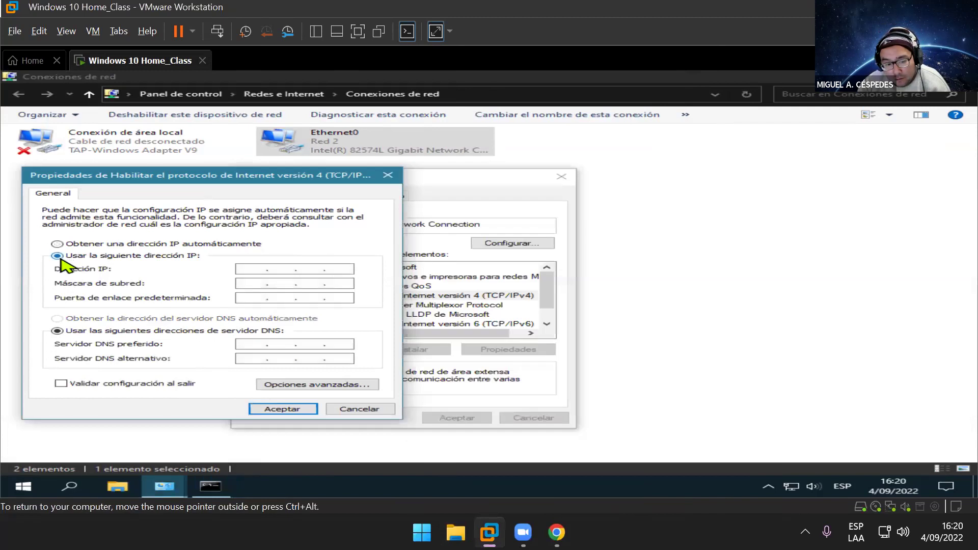
pyautogui.click(252, 273)
pyautogui.write('192 . ')
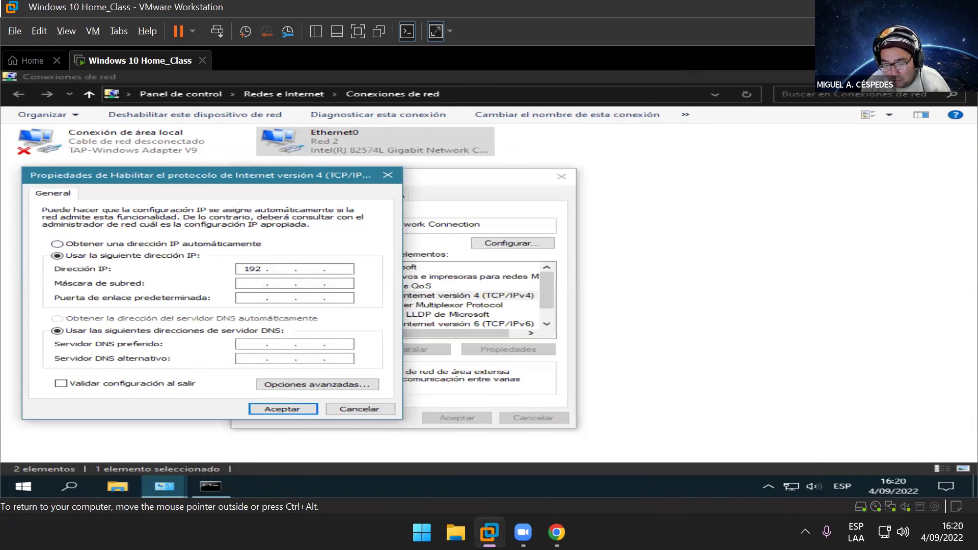
pyautogui.write('168 . 0 . 10')
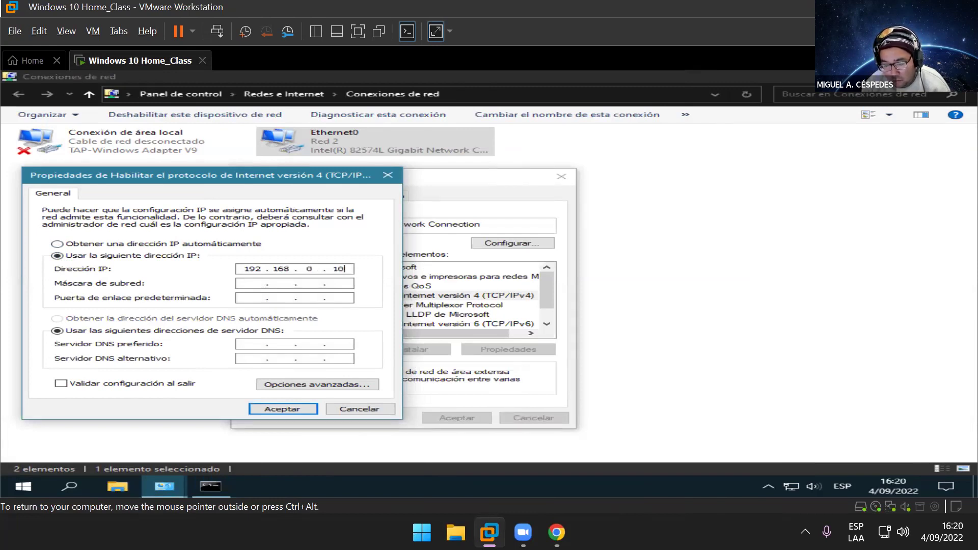
pyautogui.press('Tab')
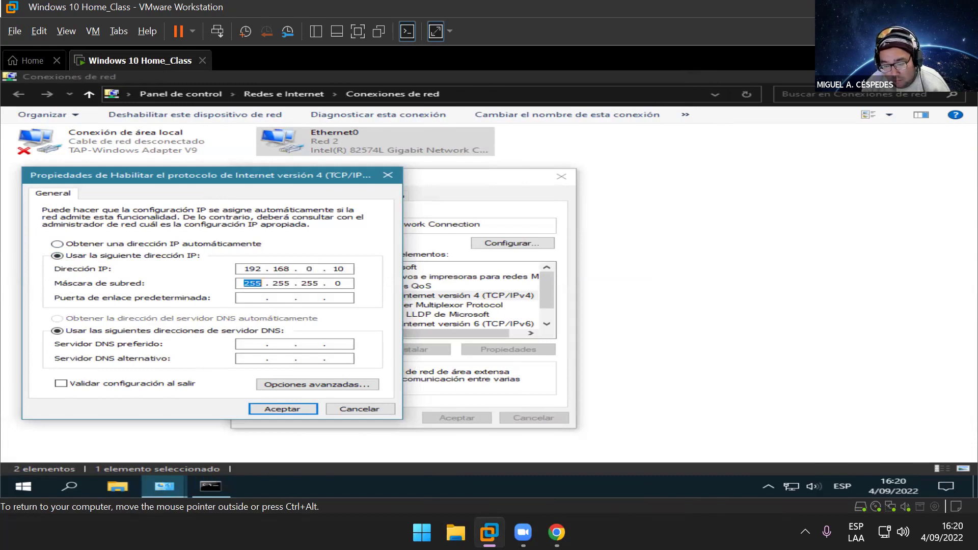
pyautogui.click(260, 284)
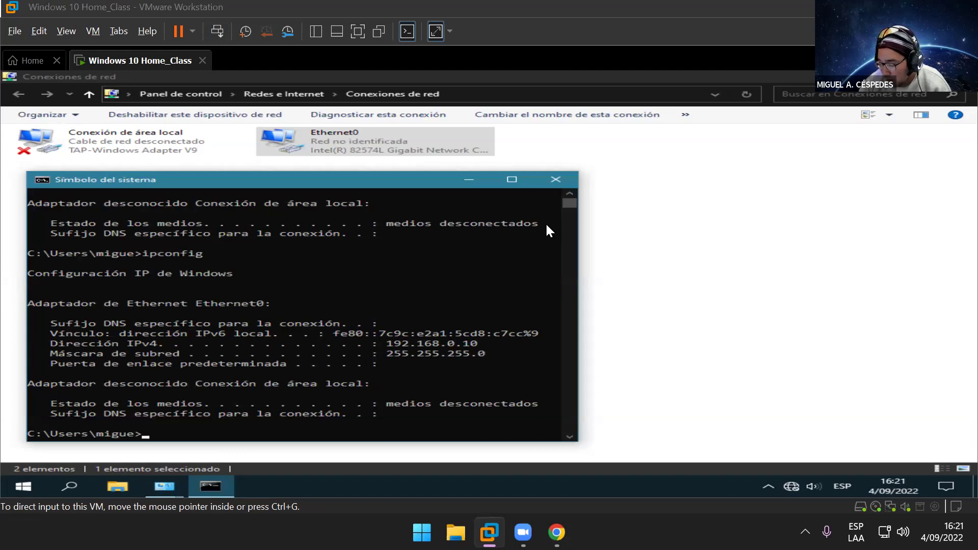
# Step: Close Command Prompt and reopen the TCP/IPv4 properties of the guest's Ethernet0 connection
pyautogui.click(557, 180)
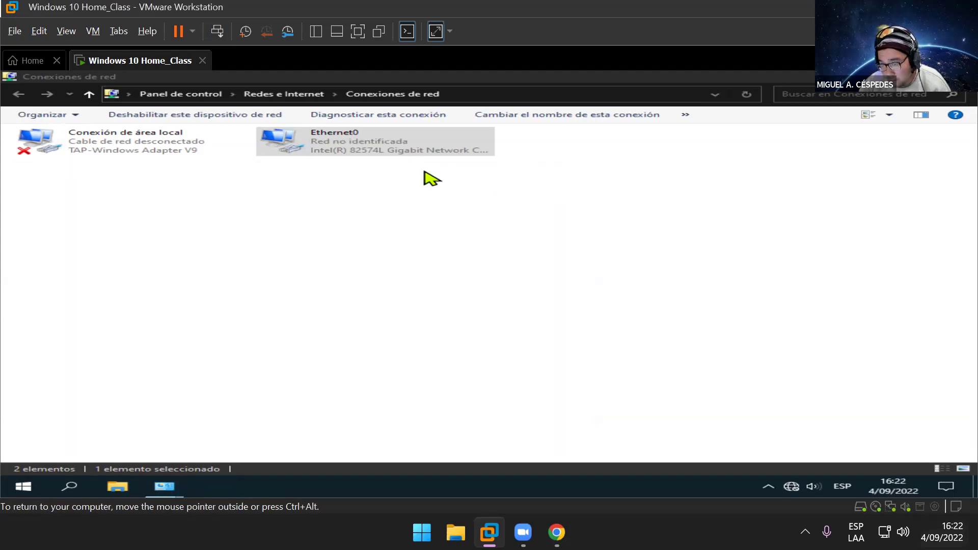
pyautogui.rightClick(353, 149)
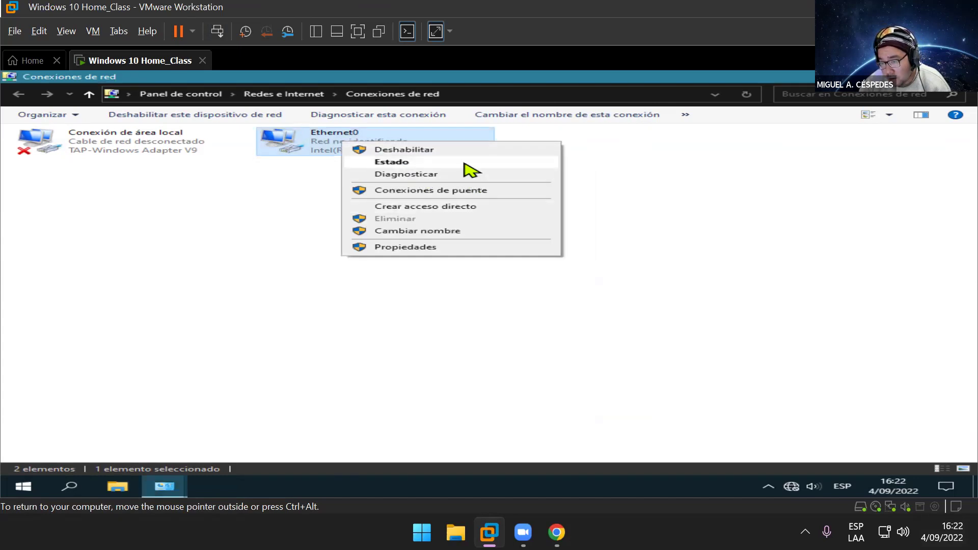
pyautogui.click(444, 247)
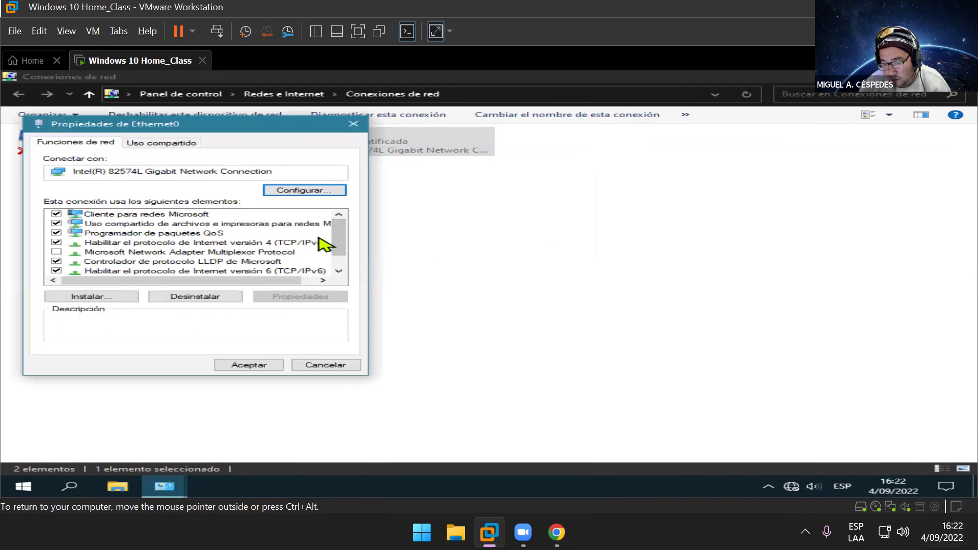
pyautogui.click(319, 238)
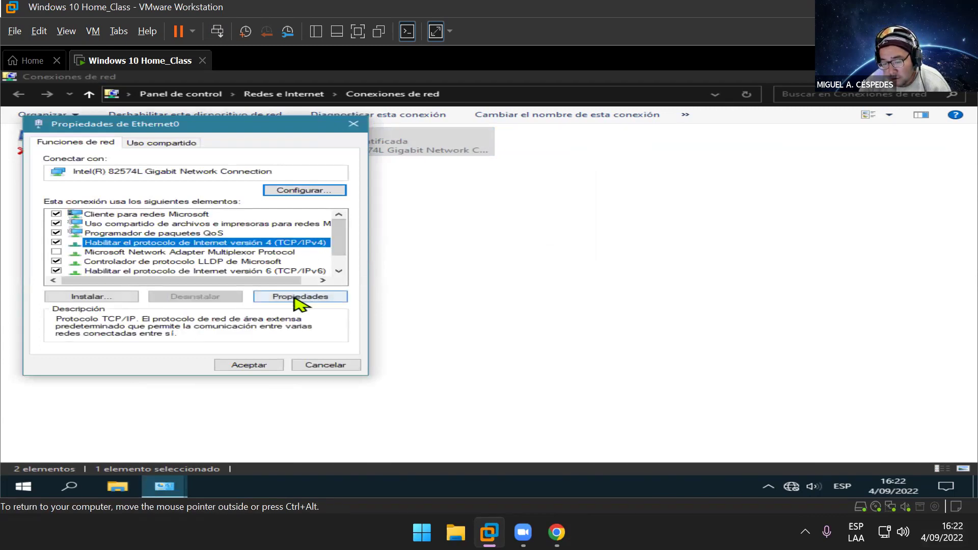
pyautogui.click(296, 298)
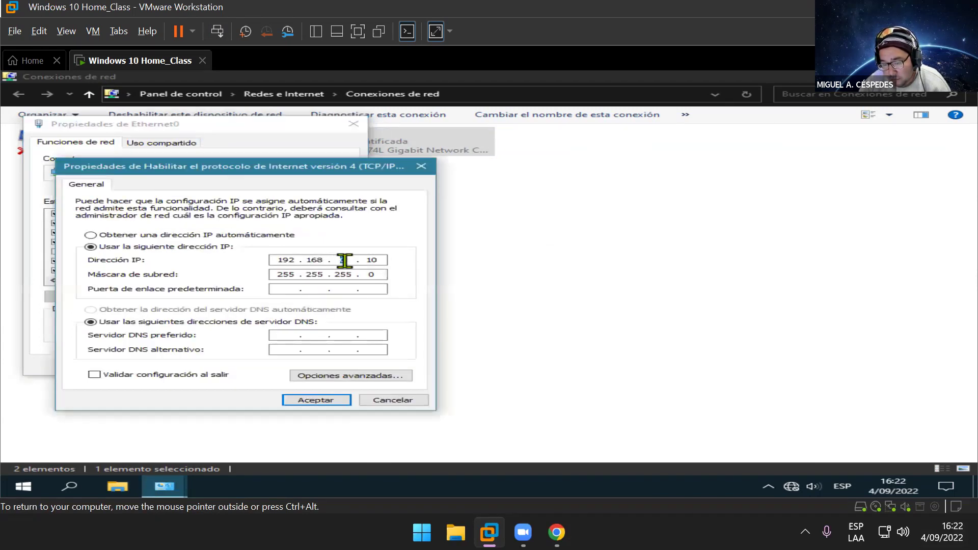
pyautogui.click(288, 289)
# Step: Enter gateway 192.168.2.1 and preferred DNS 1.1.1.1 in the guest's IPv4 settings
pyautogui.write('192.168.2.1')
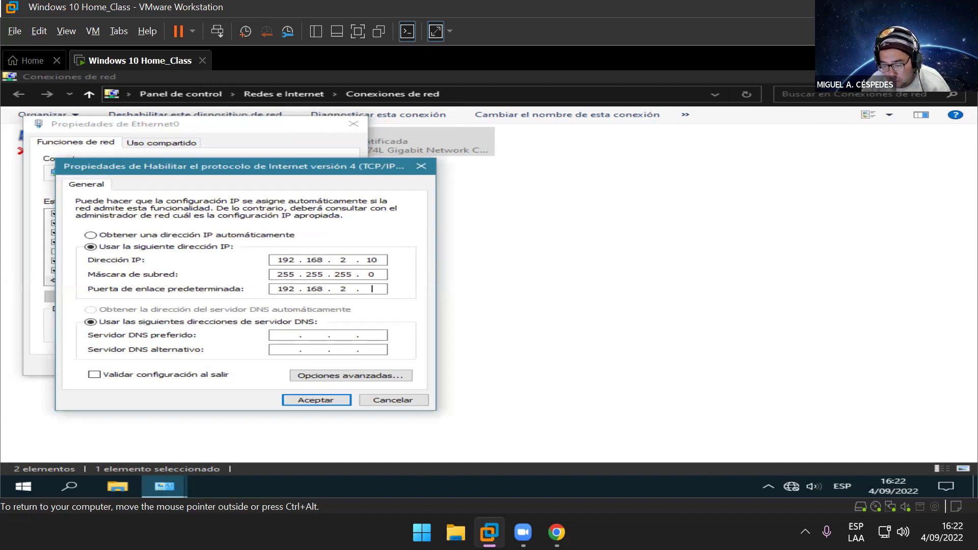
pyautogui.click(279, 336)
pyautogui.write('1 . 1 . 1 . 1')
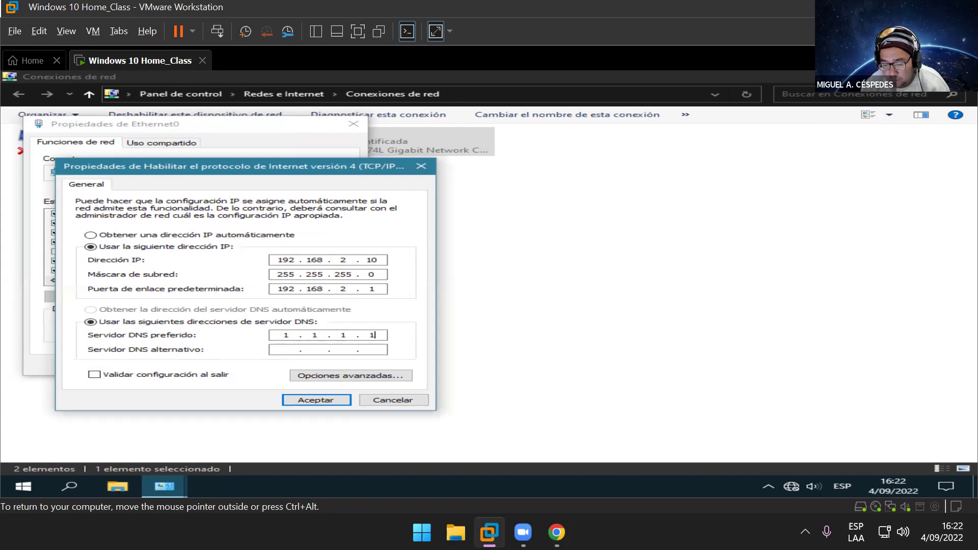
pyautogui.click(283, 350)
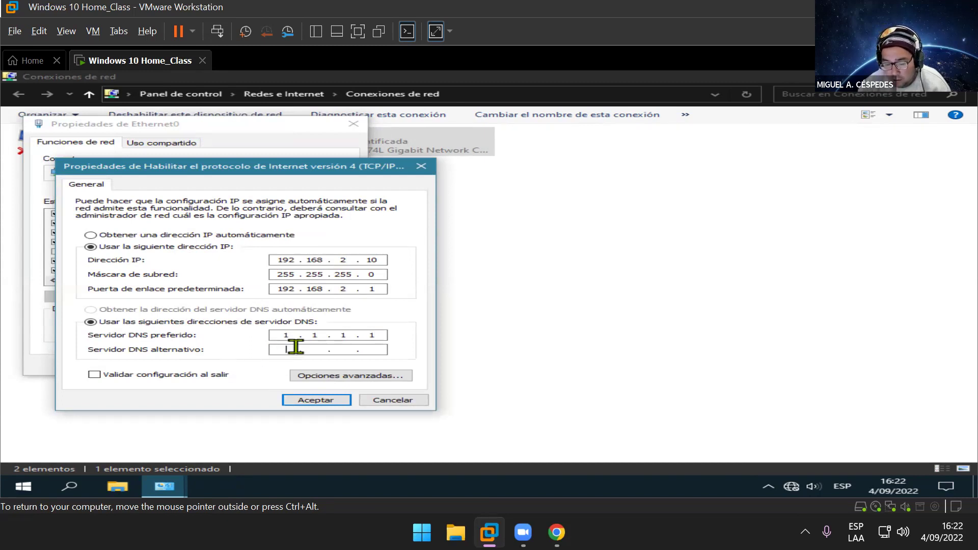
pyautogui.hotkey('ctrl', 'alt')
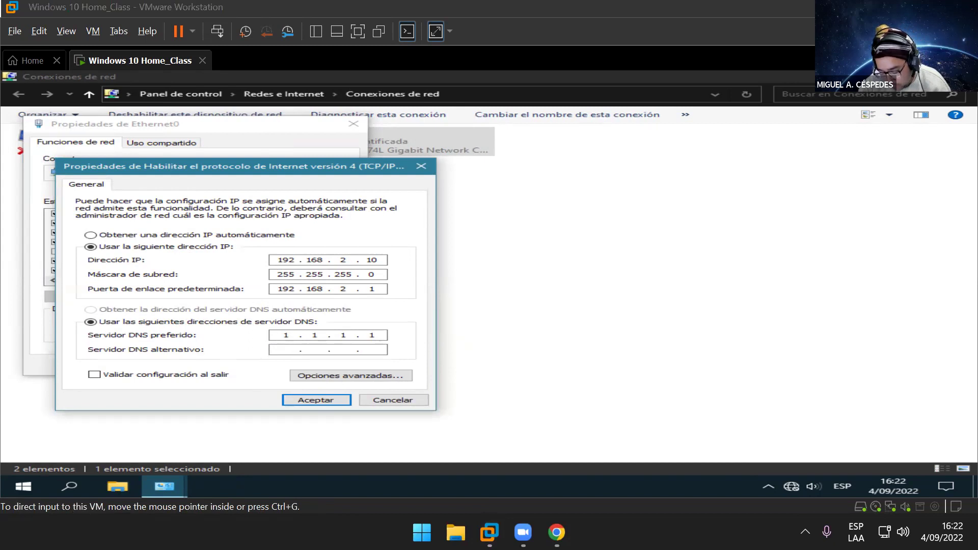
# Step: Open the host's Ethernet IPv4 properties through Control Panel to view its IP, gateway and DNS servers
pyautogui.press('super')
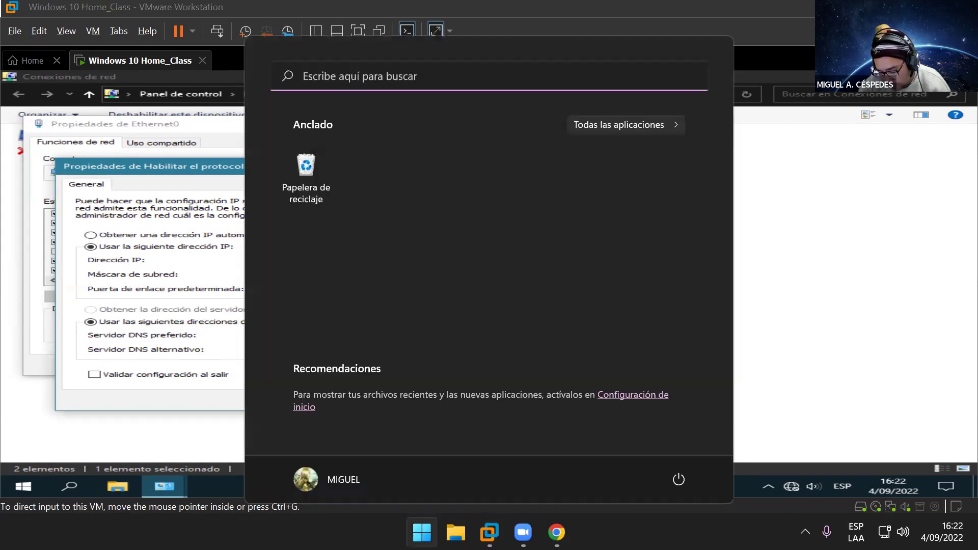
pyautogui.write('contrt')
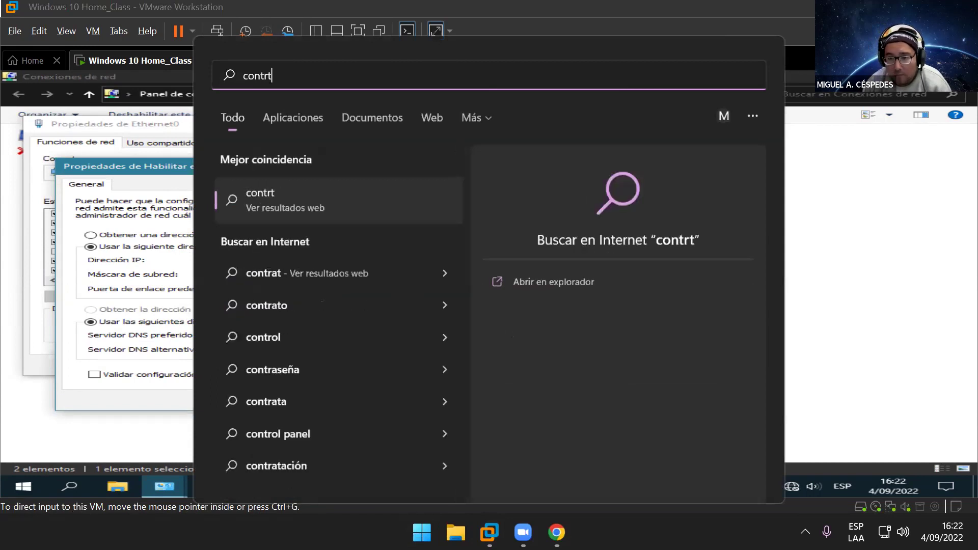
pyautogui.press('BackSpace')
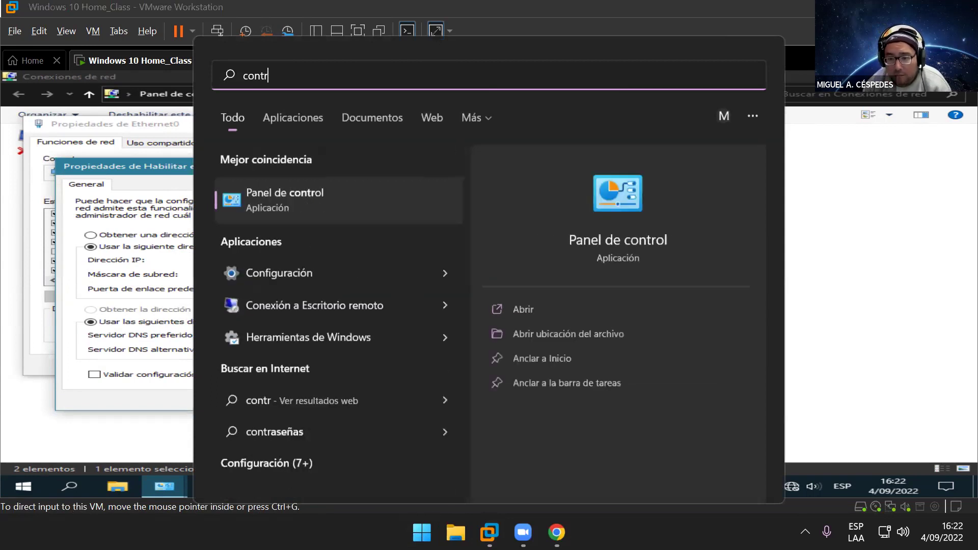
pyautogui.press('Return')
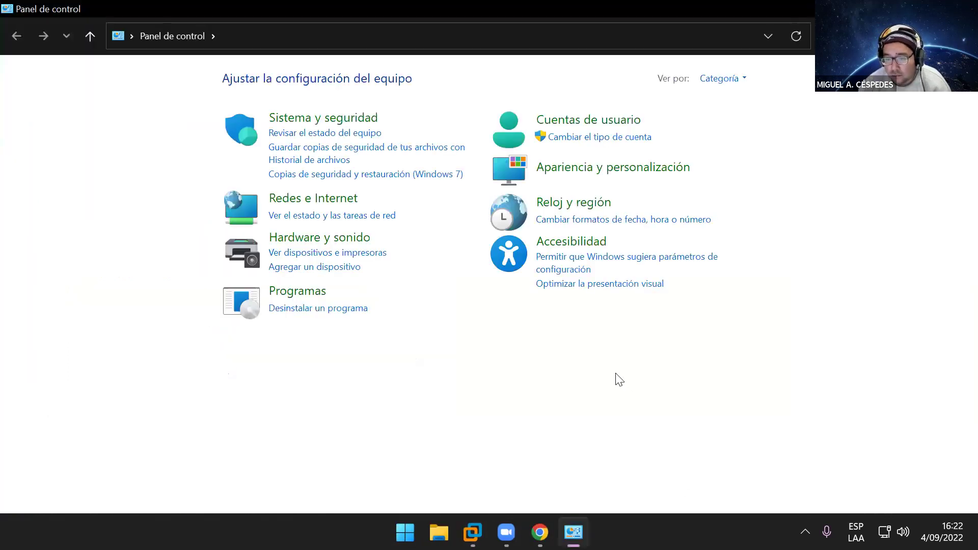
pyautogui.click(316, 200)
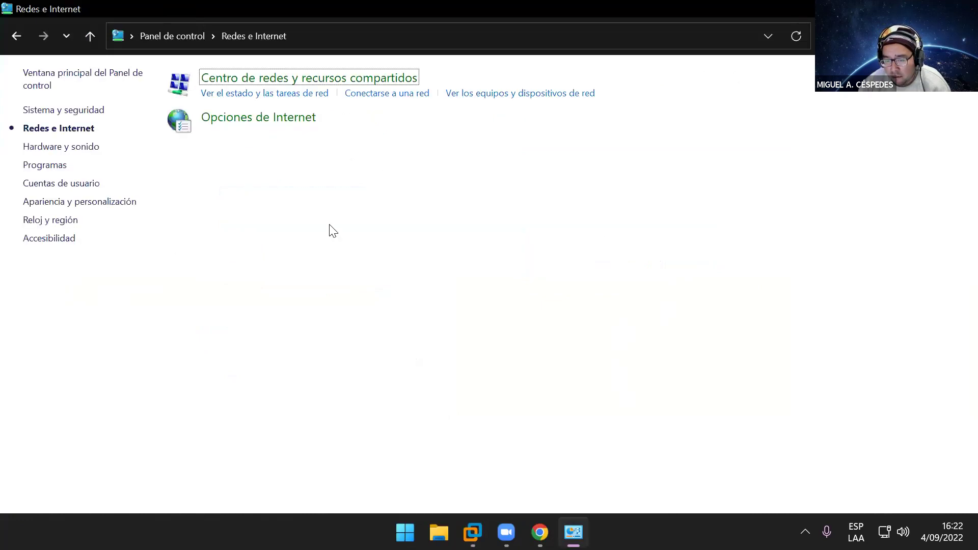
pyautogui.click(326, 94)
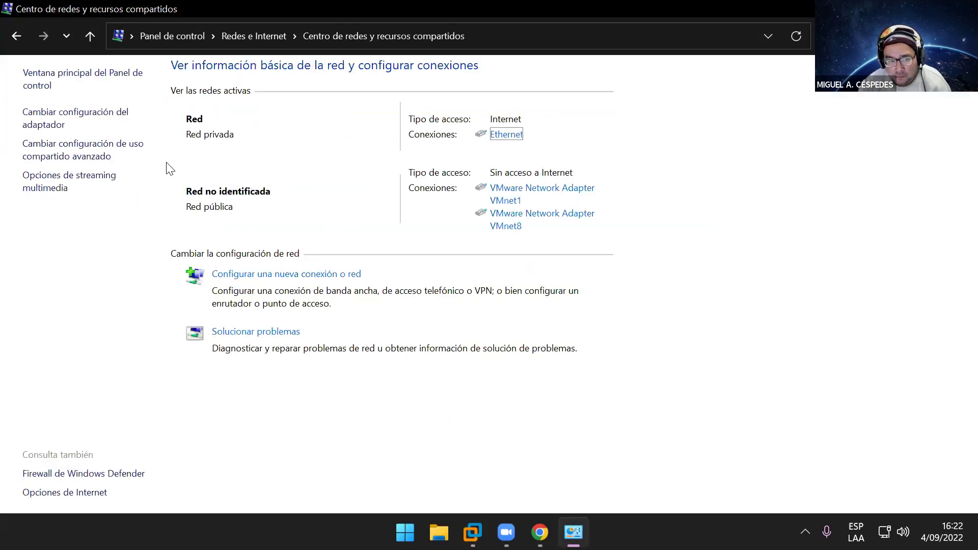
pyautogui.click(114, 116)
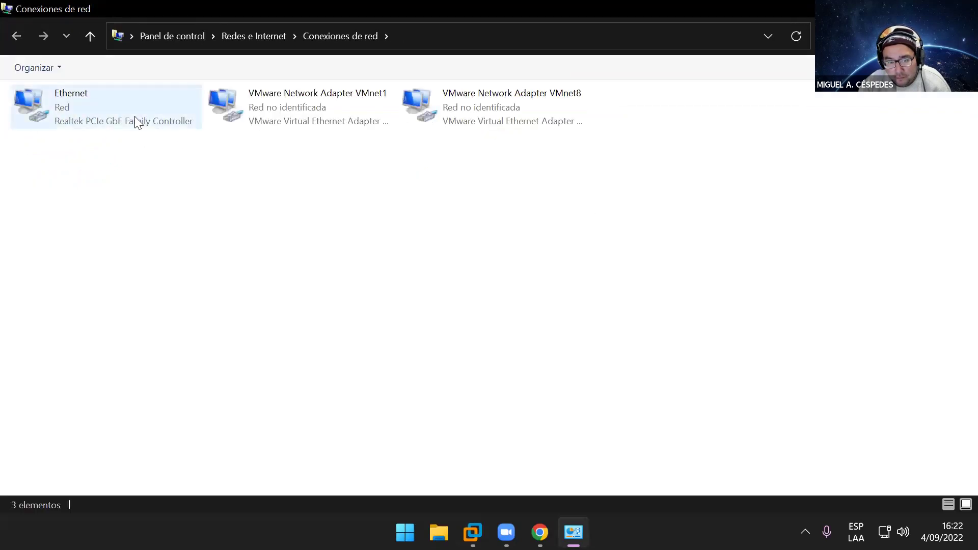
pyautogui.rightClick(135, 122)
pyautogui.click(235, 263)
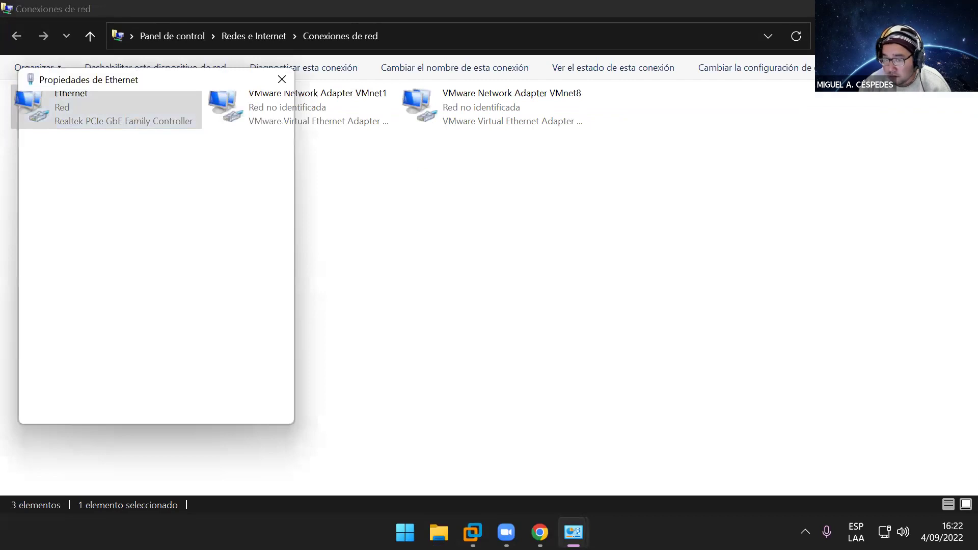
pyautogui.click(237, 267)
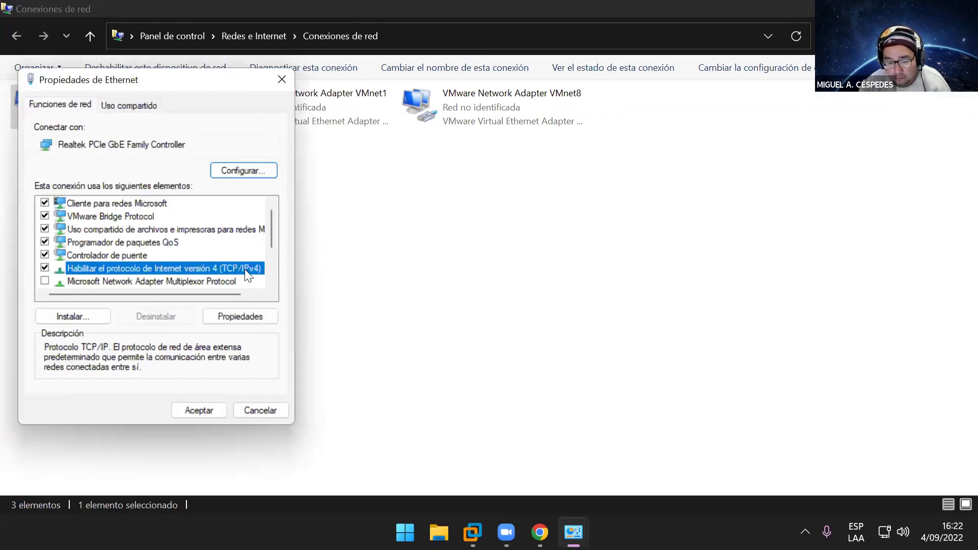
pyautogui.click(239, 316)
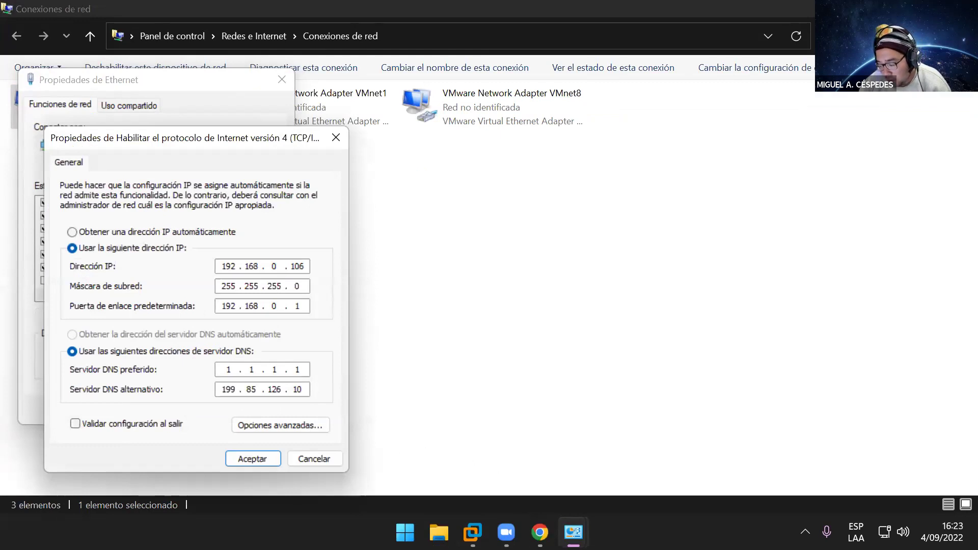
# Step: Return to the VM and start entering alternate DNS server 199.85.126.10
pyautogui.moveTo(473, 533)
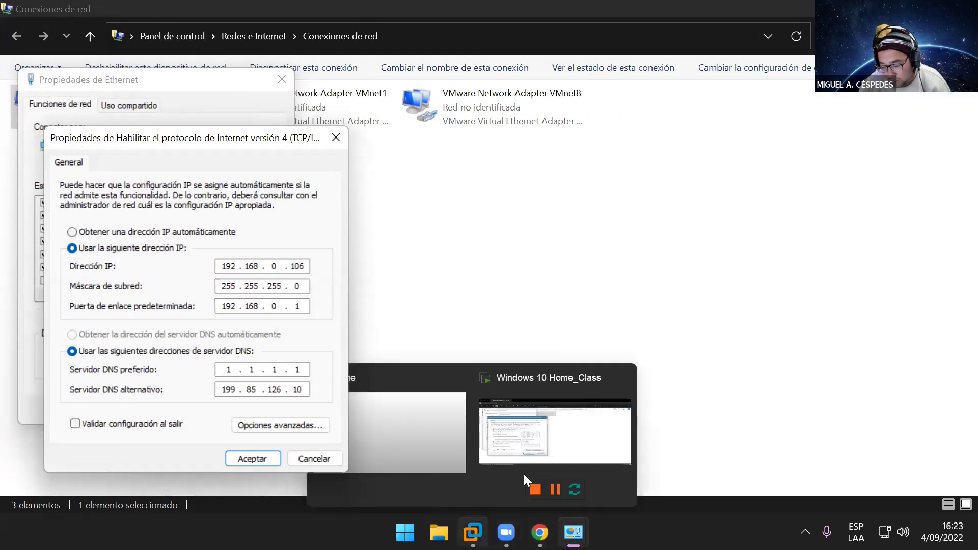
pyautogui.click(530, 448)
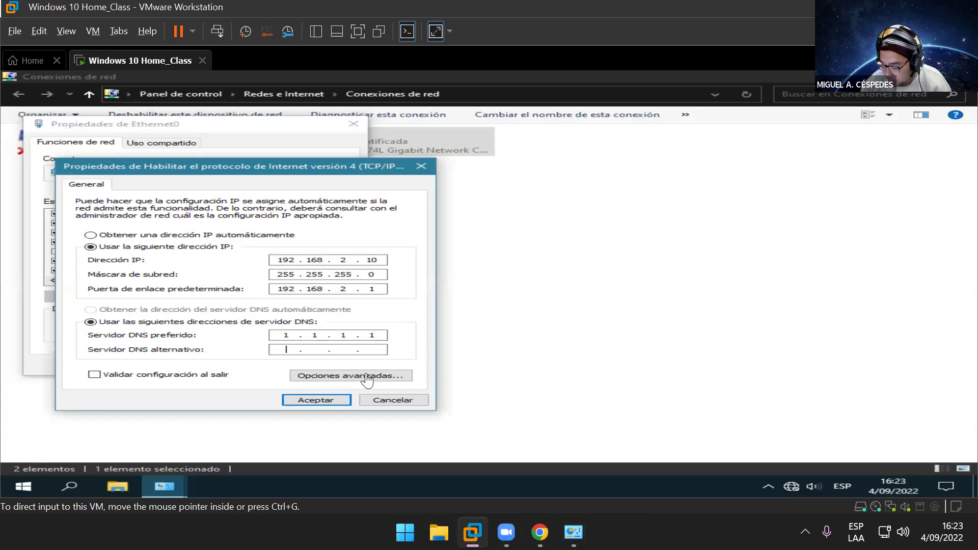
pyautogui.click(277, 351)
pyautogui.write('199 . 85 . .')
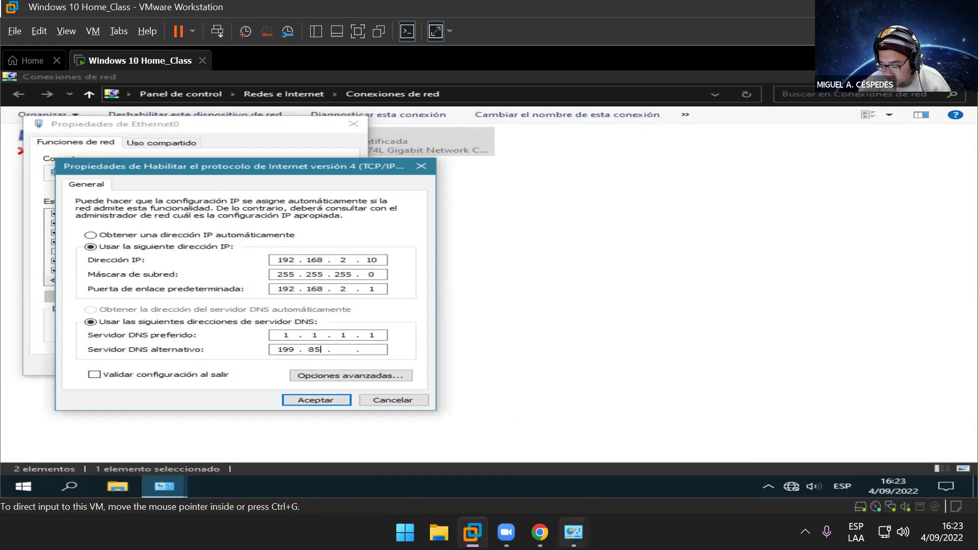
# Step: Close the host's IPv4 and Ethernet dialogs, then accept the VM's IPv4 settings and close Ethernet0 properties
pyautogui.click(574, 533)
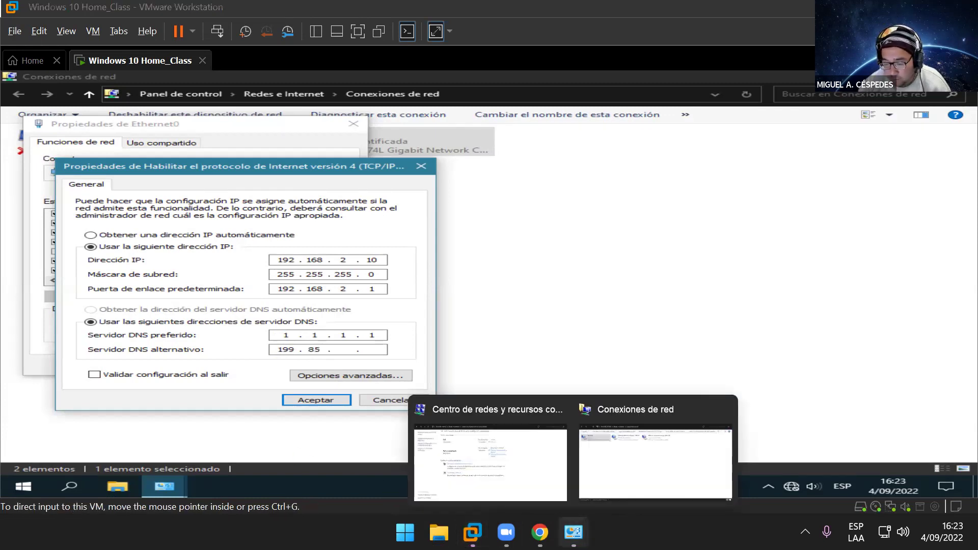
pyautogui.click(608, 488)
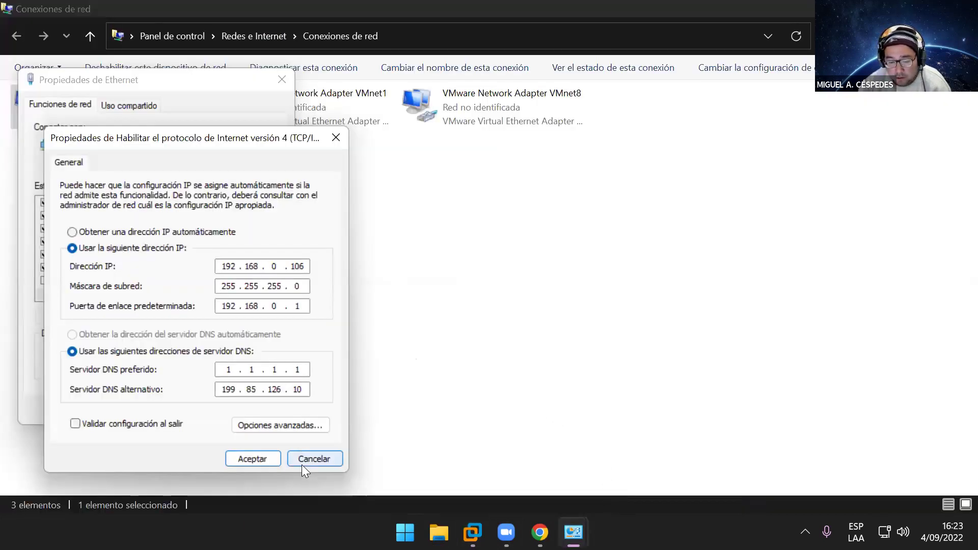
pyautogui.click(263, 461)
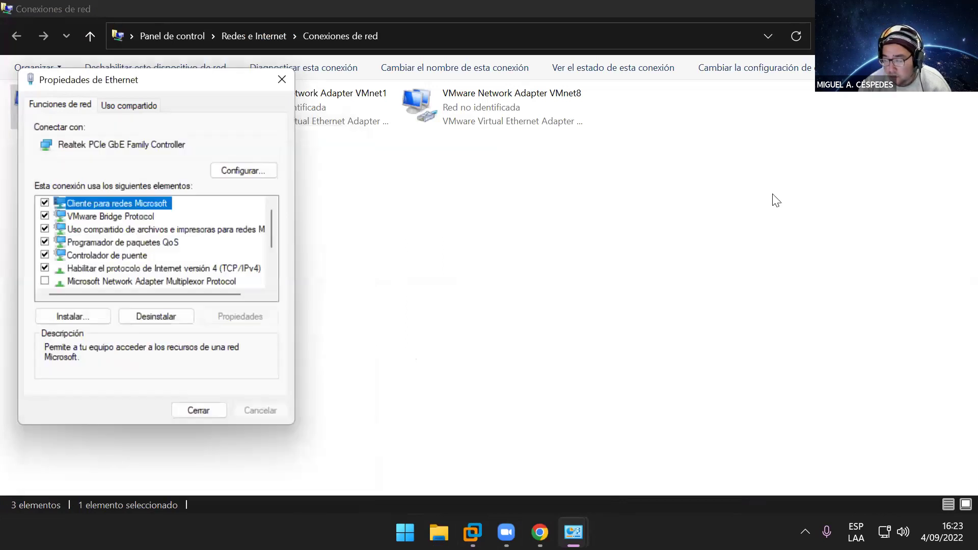
pyautogui.click(281, 80)
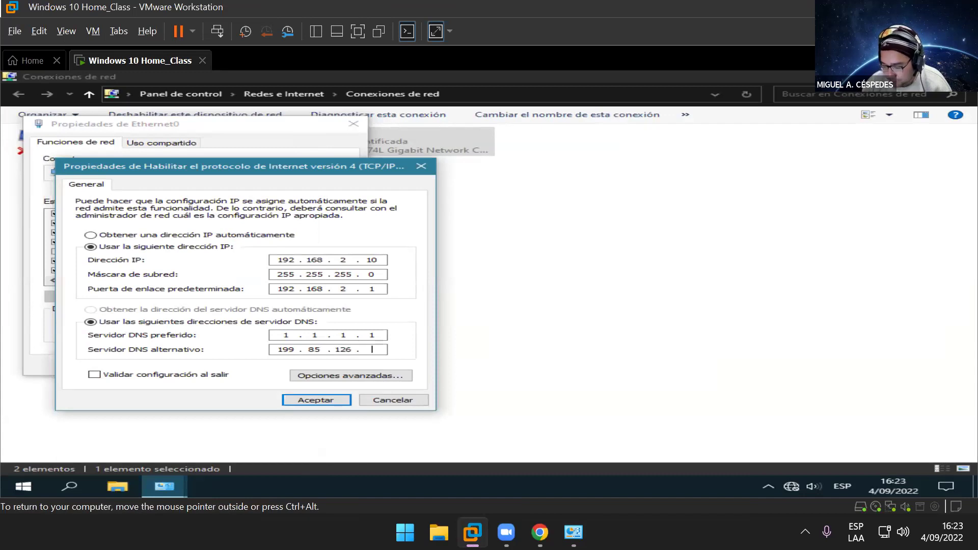
pyautogui.click(334, 401)
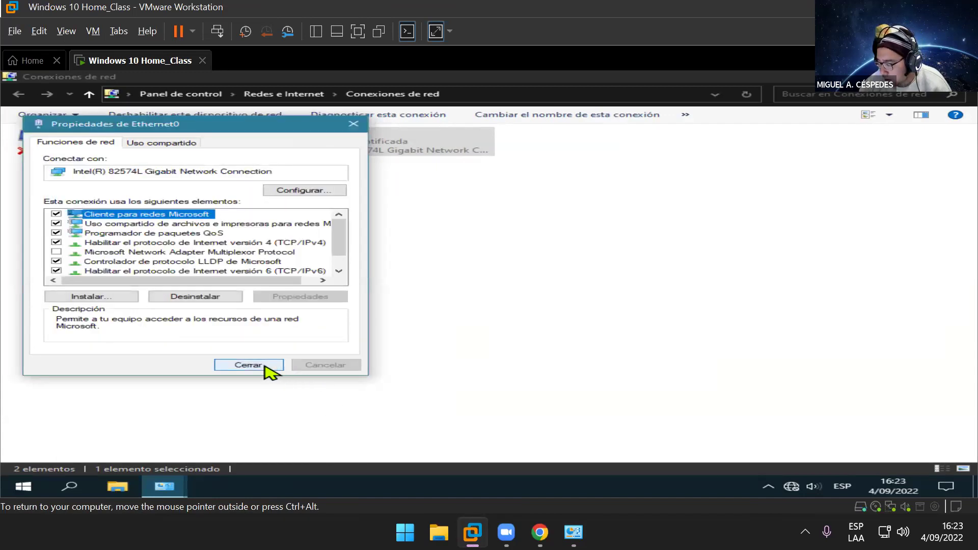
pyautogui.click(264, 365)
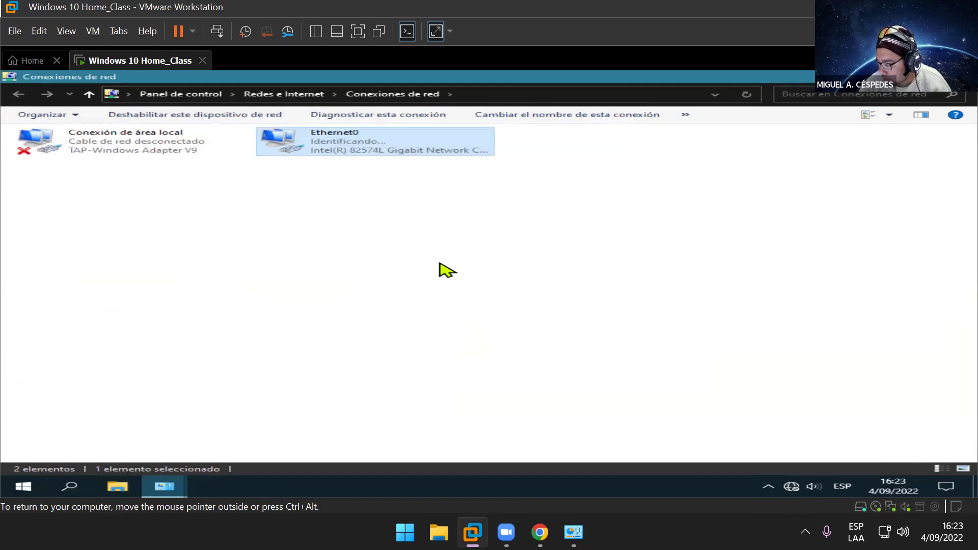
# Step: Refresh the connections list, then run ipconfig in cmd to confirm 192.168.2.10 with gateway 192.168.2.1
pyautogui.rightClick(433, 231)
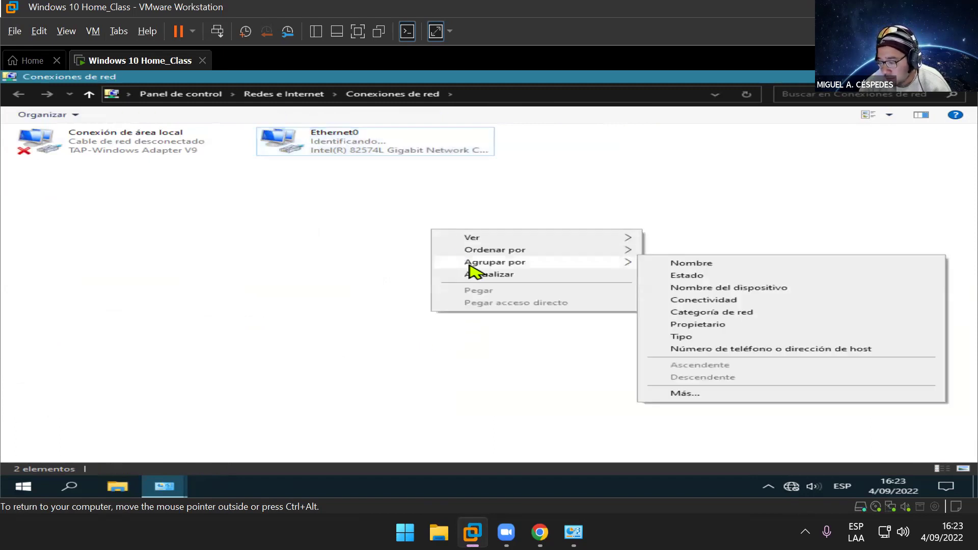
pyautogui.click(486, 274)
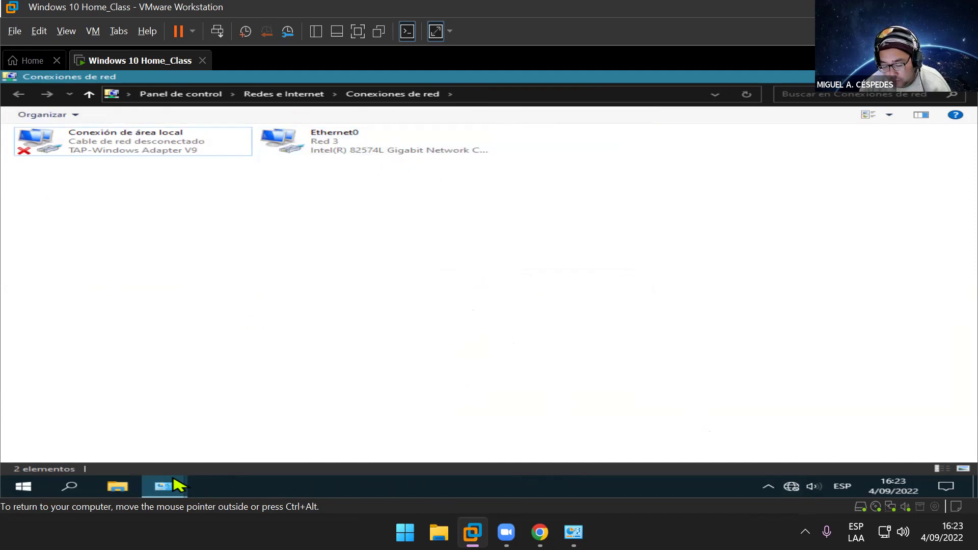
pyautogui.moveTo(174, 485)
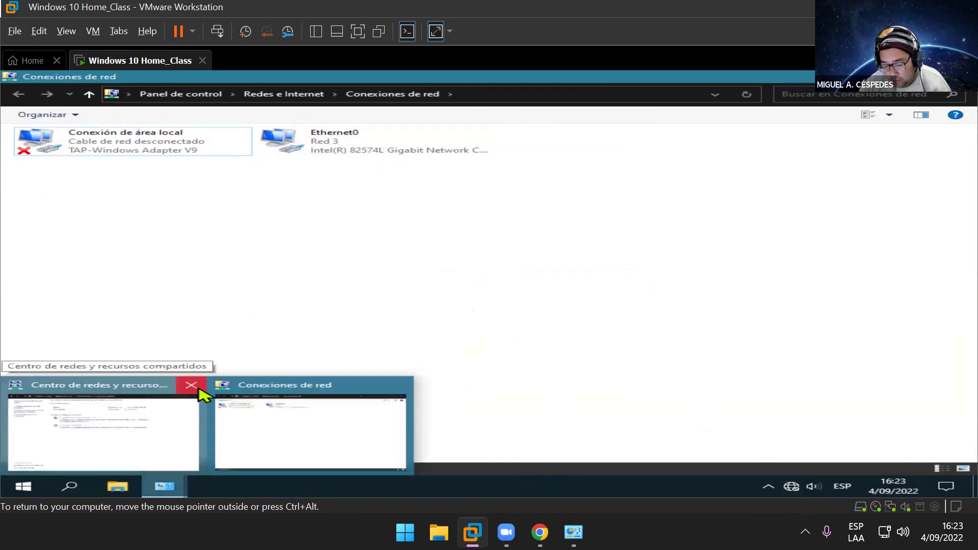
pyautogui.press('super+r')
pyautogui.write('cmd')
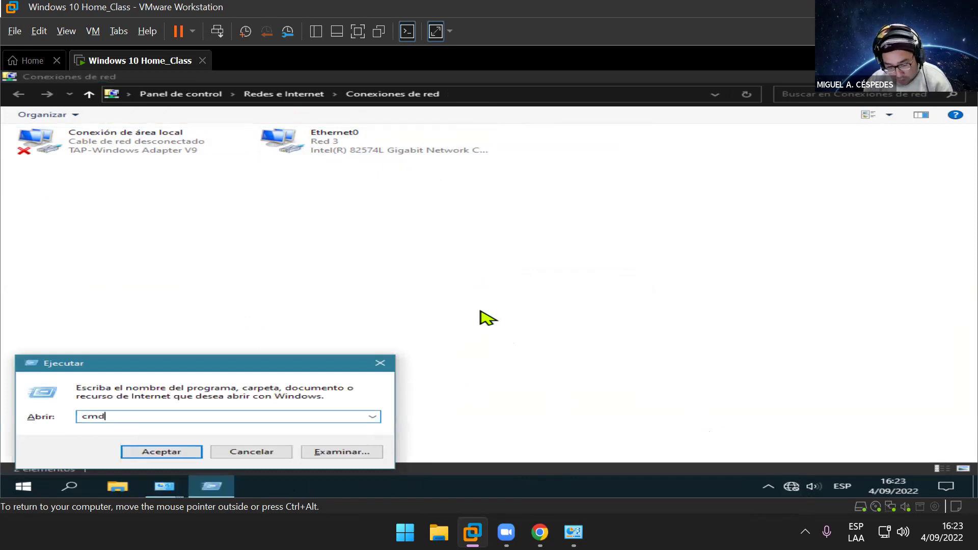
pyautogui.press('Return')
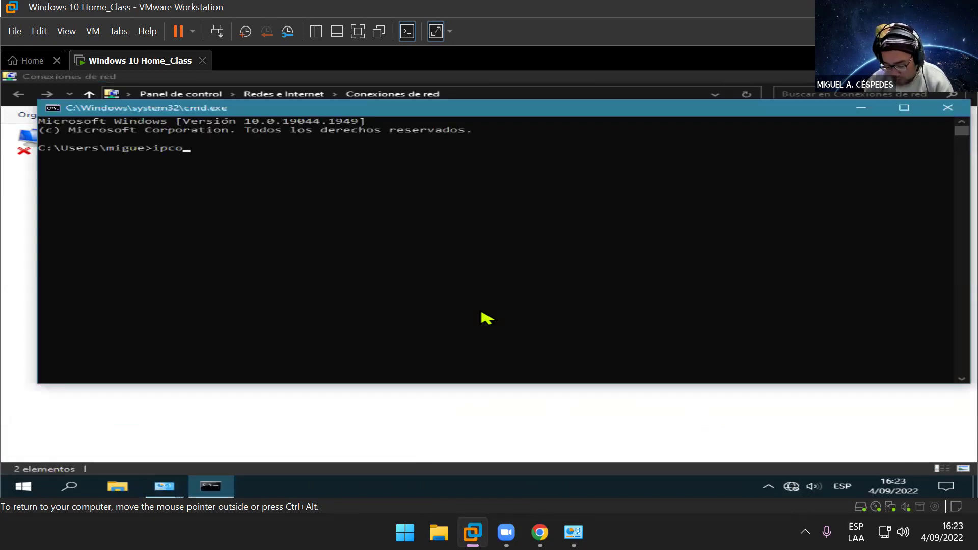
pyautogui.write('ipconfig')
pyautogui.press('Return')
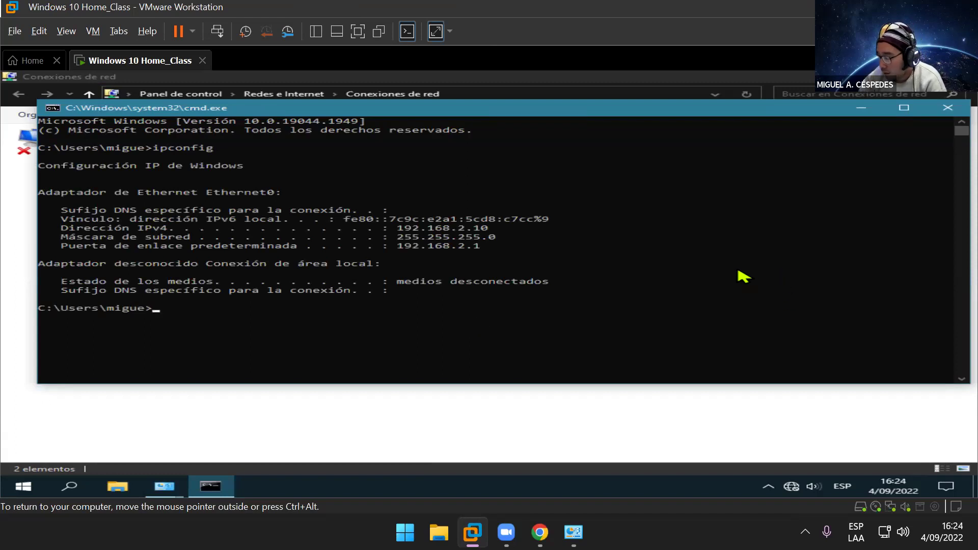
pyautogui.moveTo(652, 115); pyautogui.dragTo(657, 247)
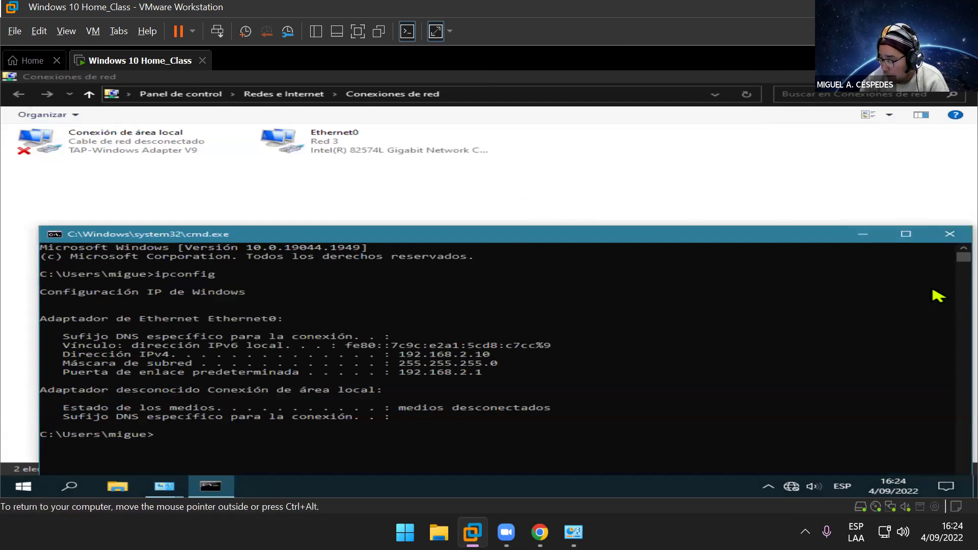
pyautogui.click(866, 238)
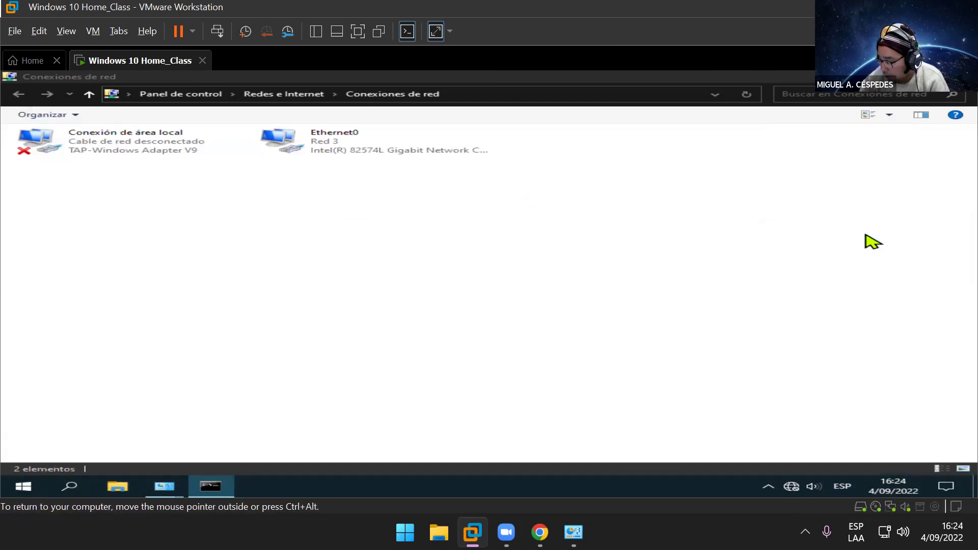
# Step: Switch the guest's Ethernet0 IPv4 back to obtaining an IP address automatically
pyautogui.rightClick(305, 138)
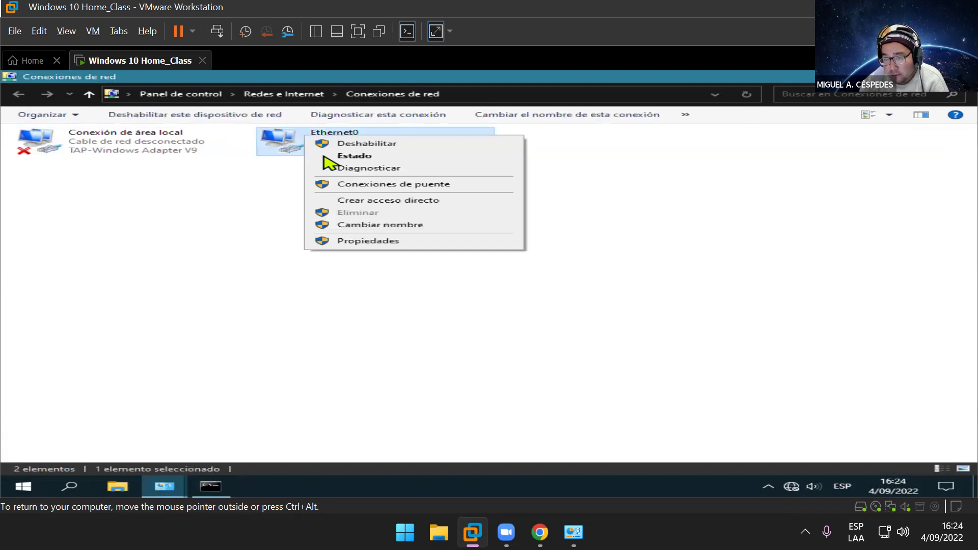
pyautogui.click(385, 241)
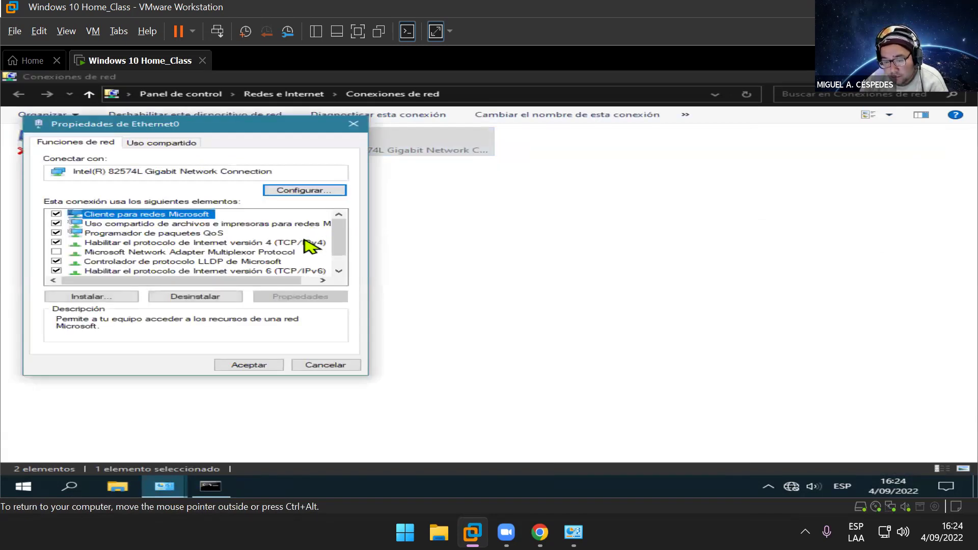
pyautogui.click(310, 246)
pyautogui.click(293, 296)
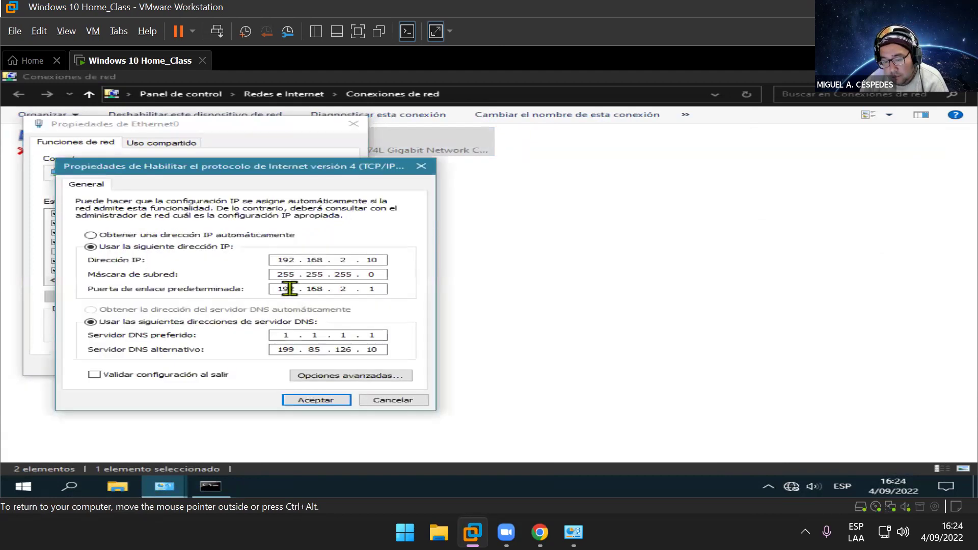
pyautogui.click(242, 235)
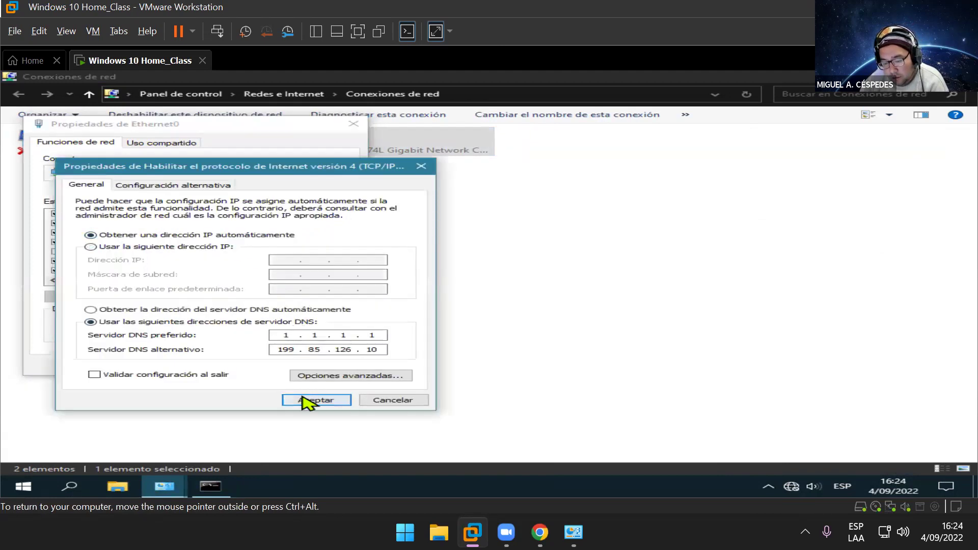
pyautogui.click(306, 400)
pyautogui.click(275, 367)
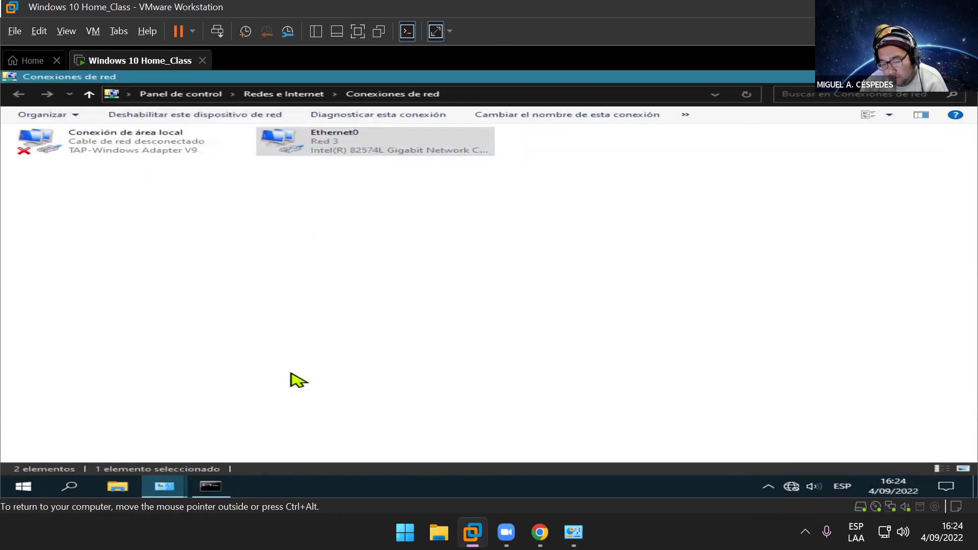
# Step: Restore the console and rerun ipconfig, showing 192.168.2.128 with gateway 192.168.2.2
pyautogui.moveTo(473, 533)
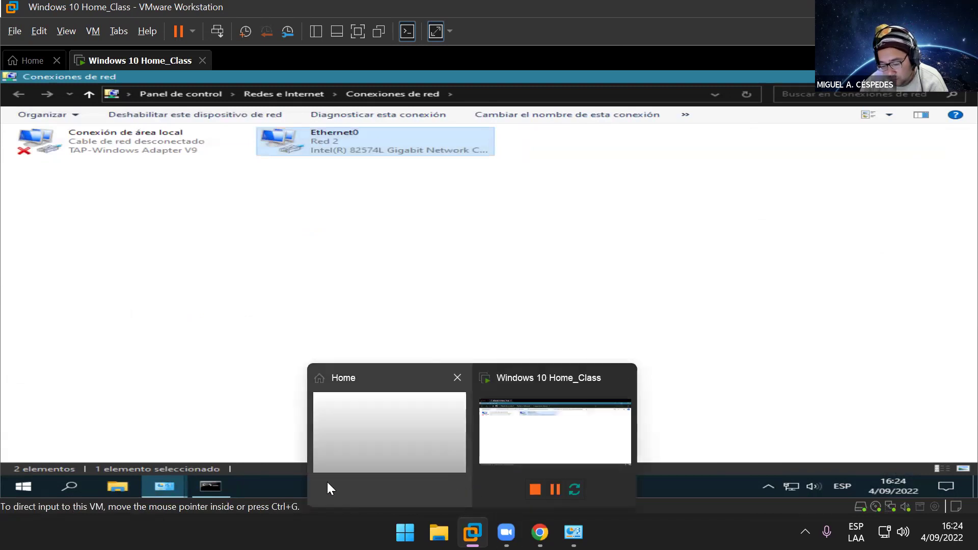
pyautogui.moveTo(227, 485)
pyautogui.click(244, 434)
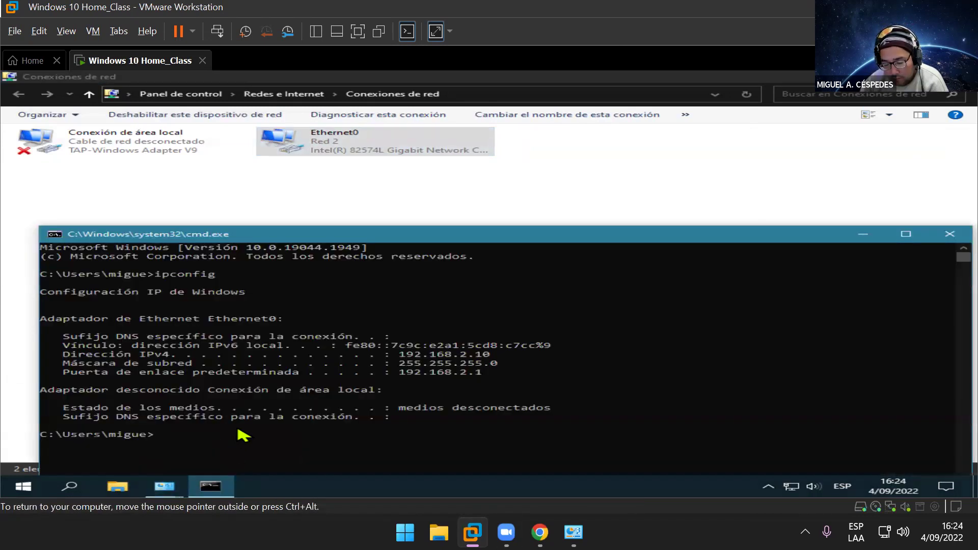
pyautogui.write('ipconfig')
pyautogui.press('Return')
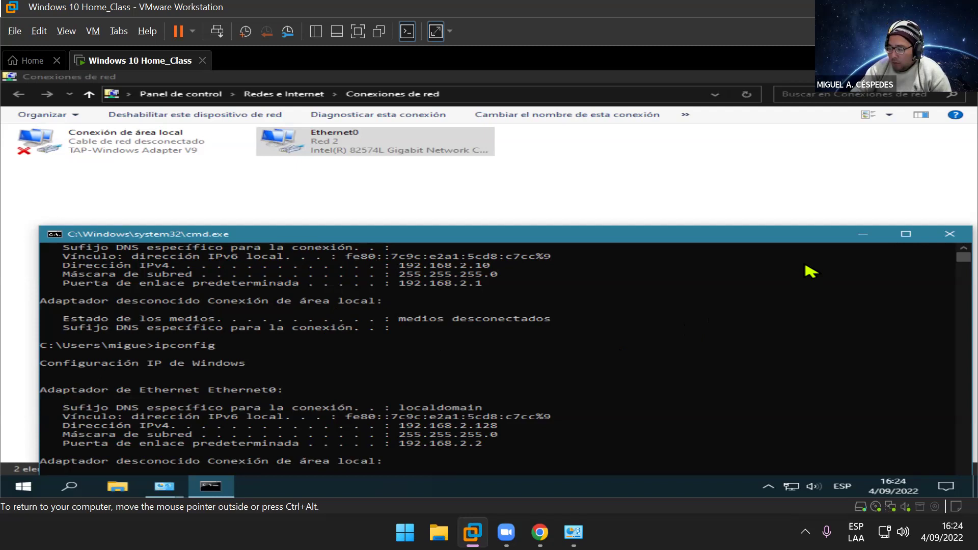
# Step: Open the Ethernet0 adapter's IPv4 properties and switch to 'Usar la siguiente dirección IP'
pyautogui.click(861, 235)
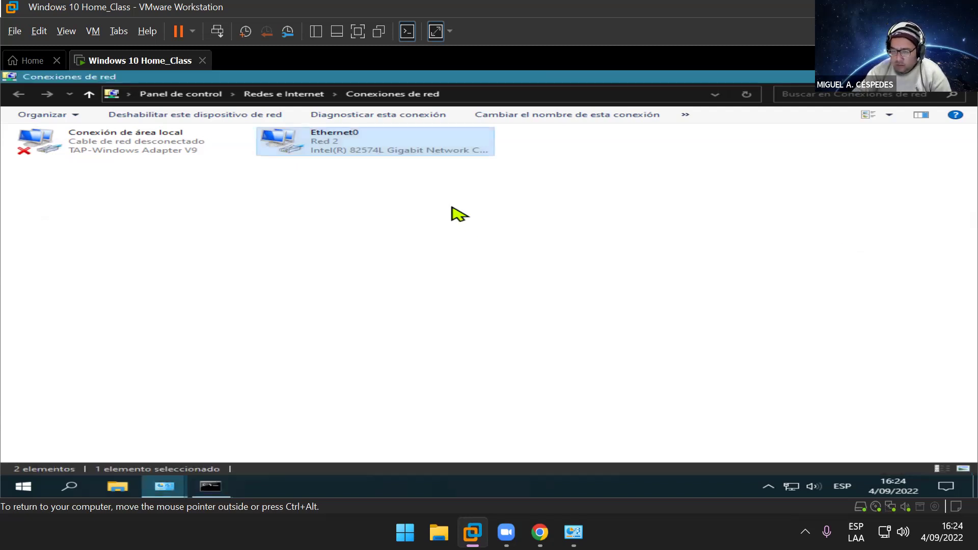
pyautogui.rightClick(340, 142)
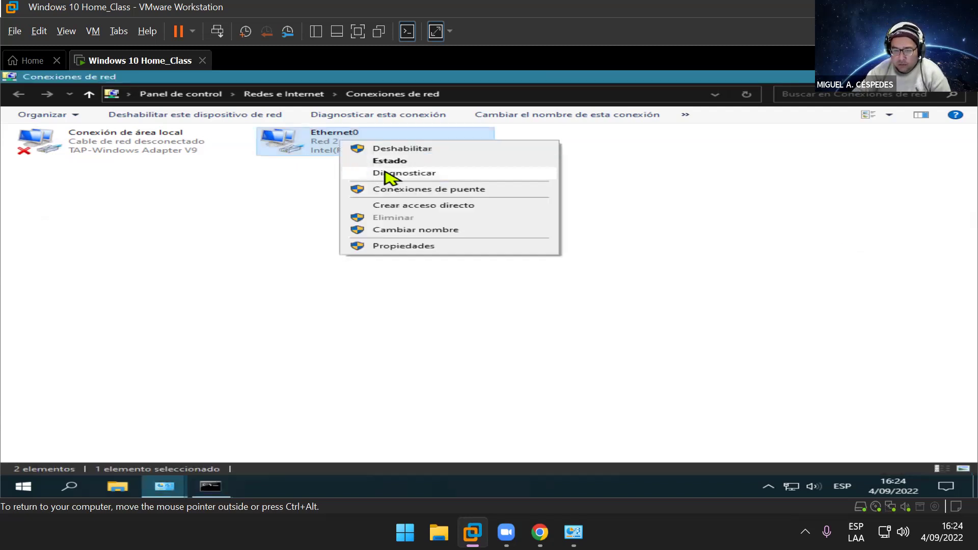
pyautogui.click(431, 246)
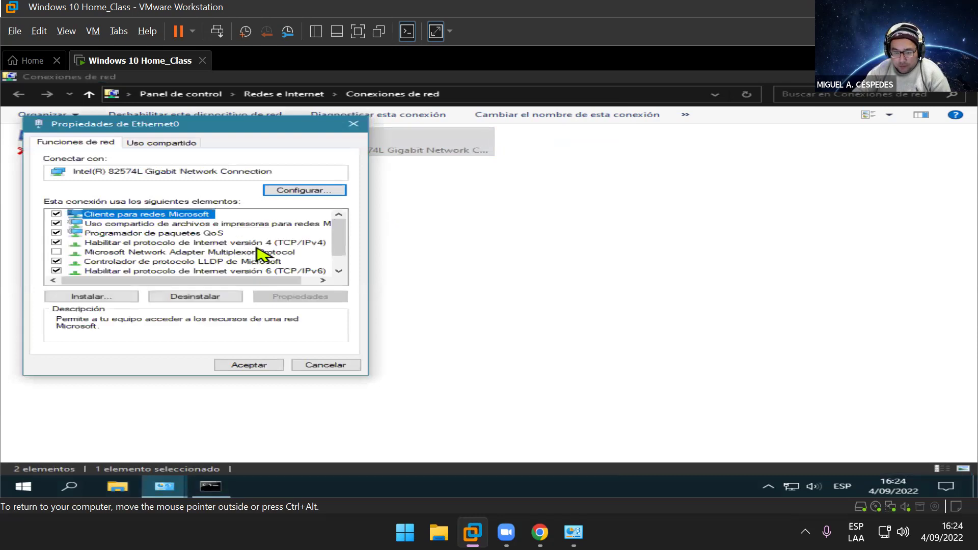
pyautogui.click(259, 243)
pyautogui.click(308, 297)
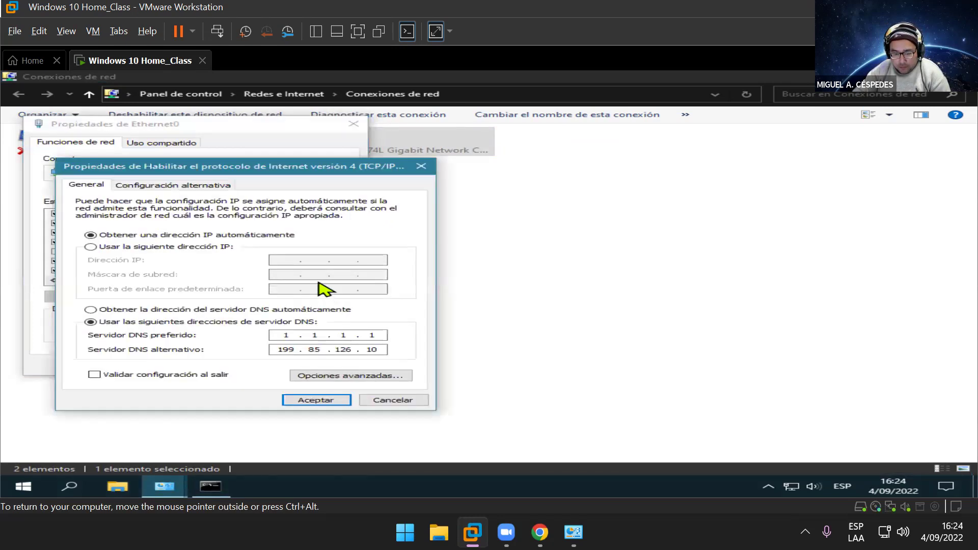
pyautogui.click(236, 247)
# Step: Enter IP 192.168.2.200, mask 255.255.255.0 and gateway 192.168.2.2, then accept
pyautogui.click(279, 261)
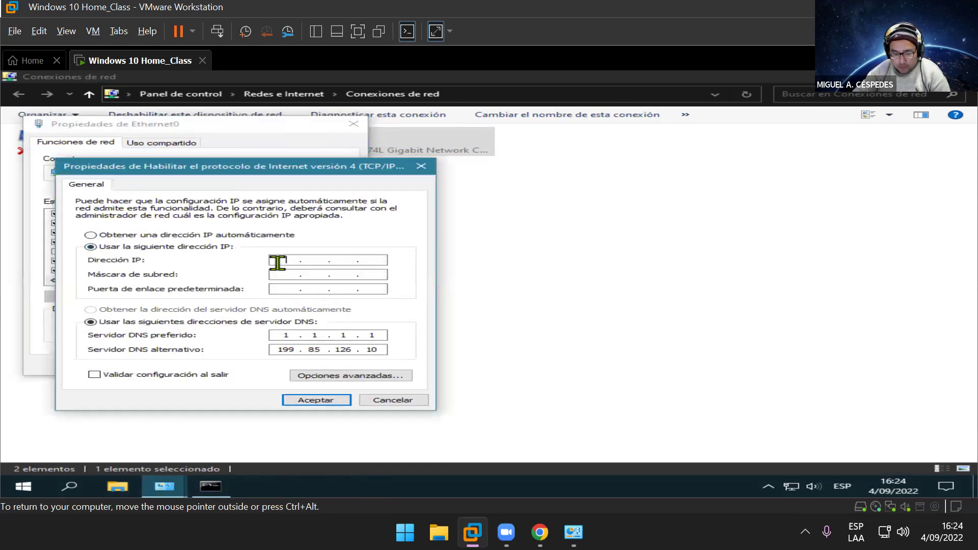
pyautogui.write('192 . 168 . 1 .')
pyautogui.click(344, 260)
pyautogui.write('1.')
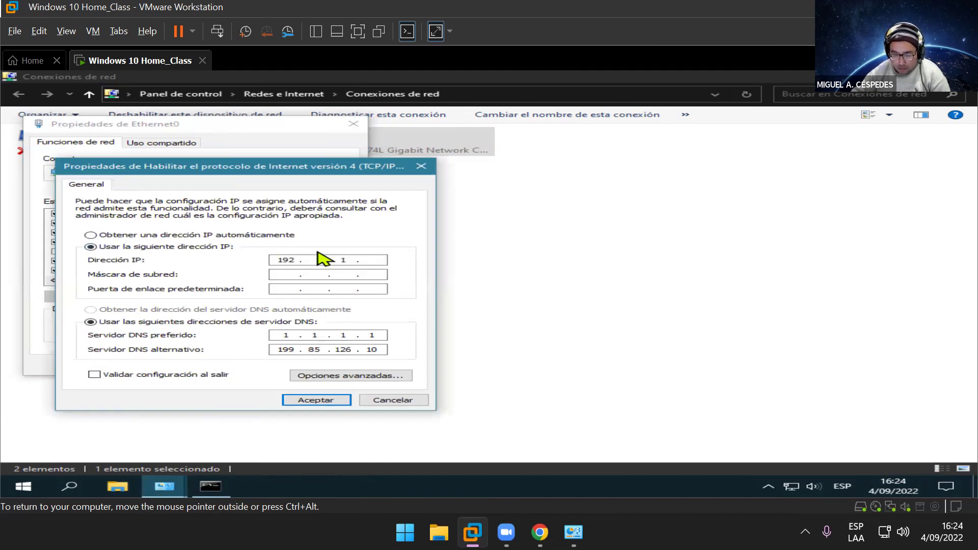
pyautogui.click(322, 262)
pyautogui.write('168 . ')
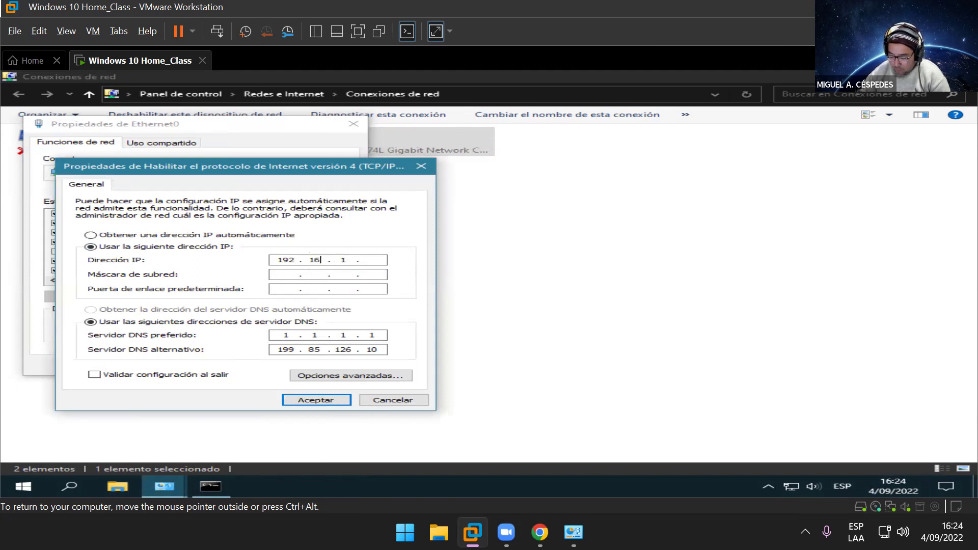
pyautogui.write('2 ')
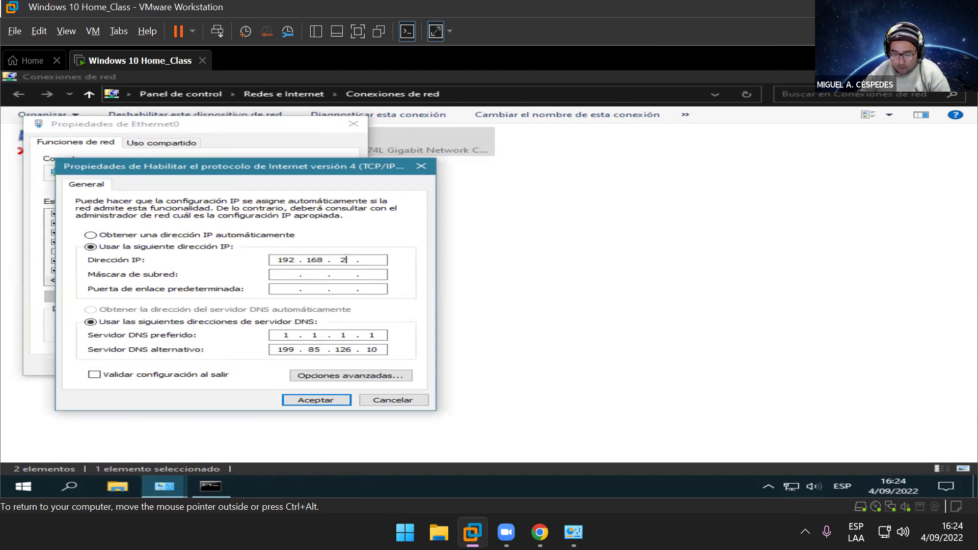
pyautogui.write('. 200')
pyautogui.press('Tab')
pyautogui.press('Tab')
pyautogui.write('192 . ')
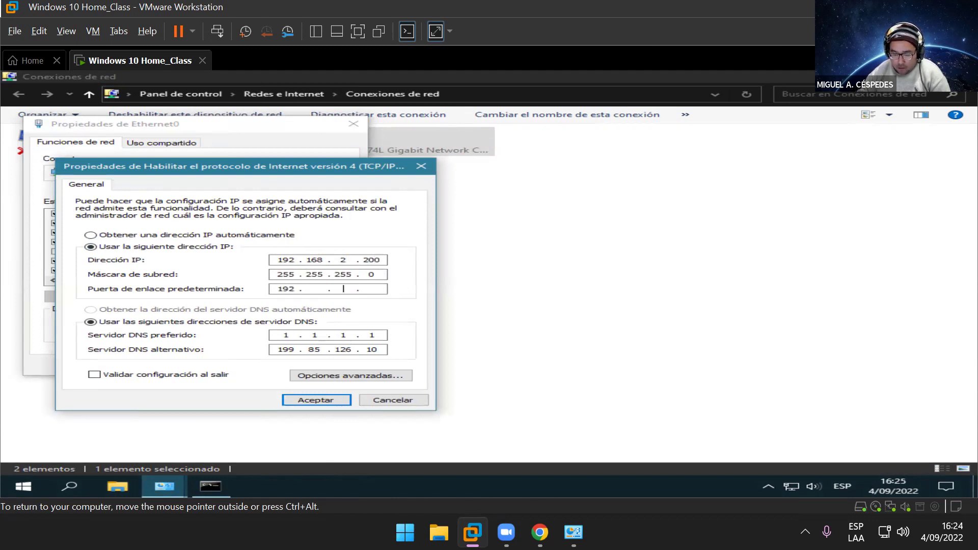
pyautogui.write('16')
pyautogui.write('8')
pyautogui.press('Right')
pyautogui.press('Left')
pyautogui.write('2 . ')
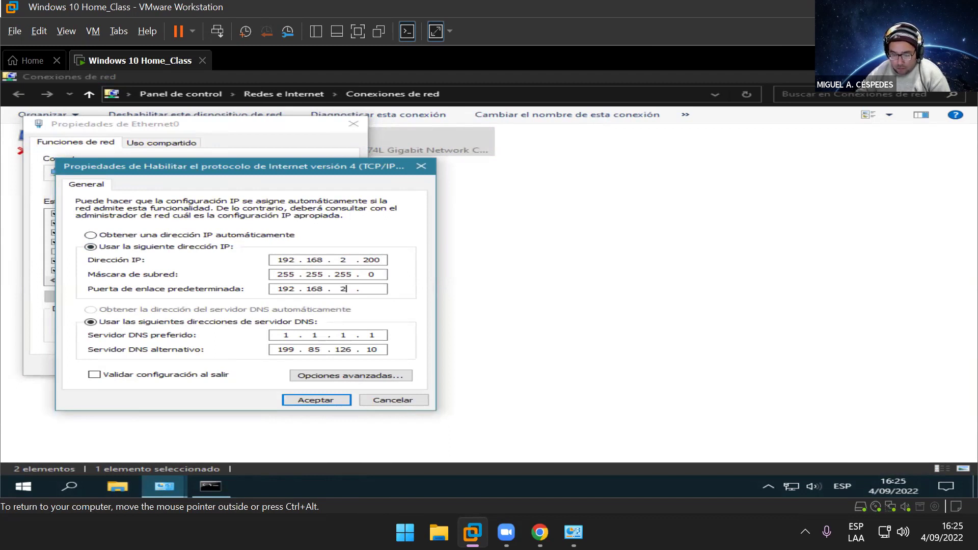
pyautogui.write('2')
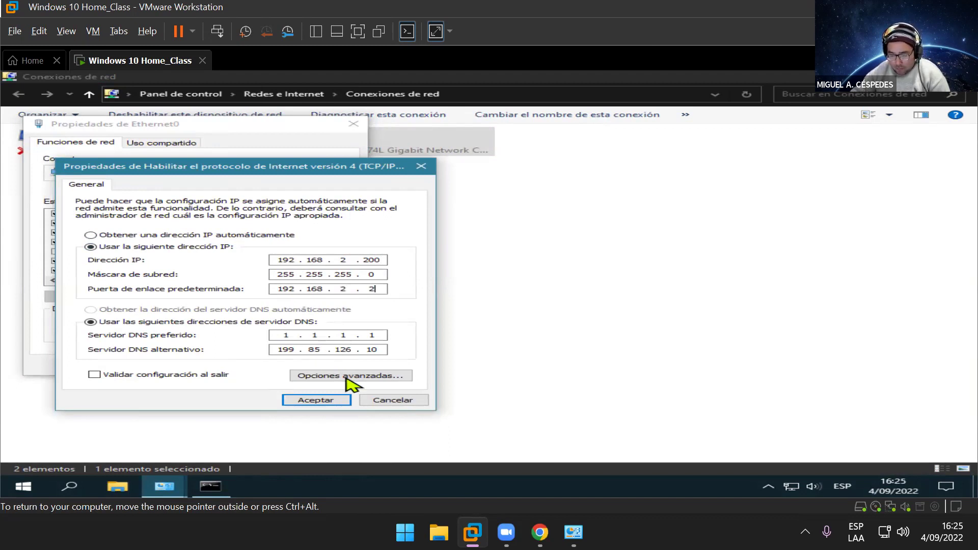
pyautogui.click(322, 399)
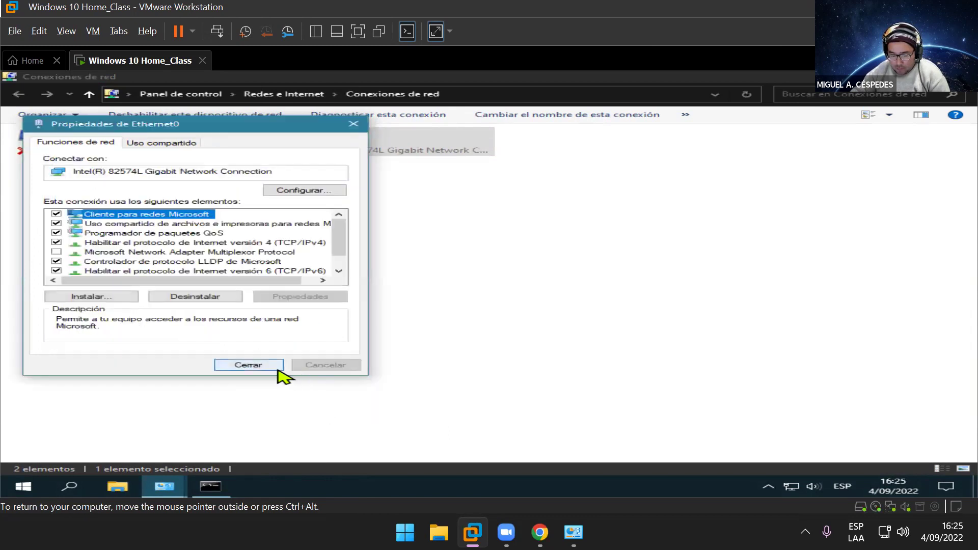
# Step: Close the Ethernet0 properties and refresh the Conexiones de red view
pyautogui.click(269, 365)
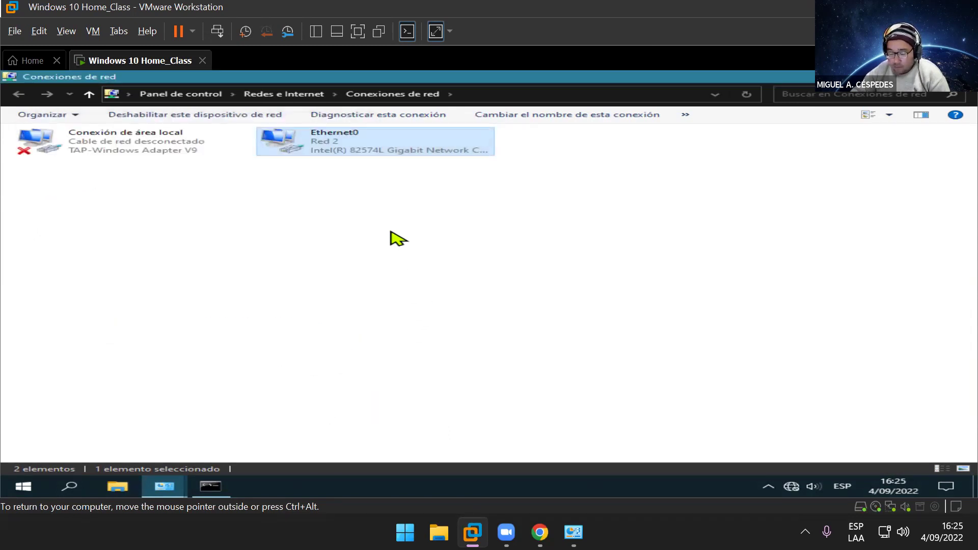
pyautogui.rightClick(391, 233)
pyautogui.click(437, 277)
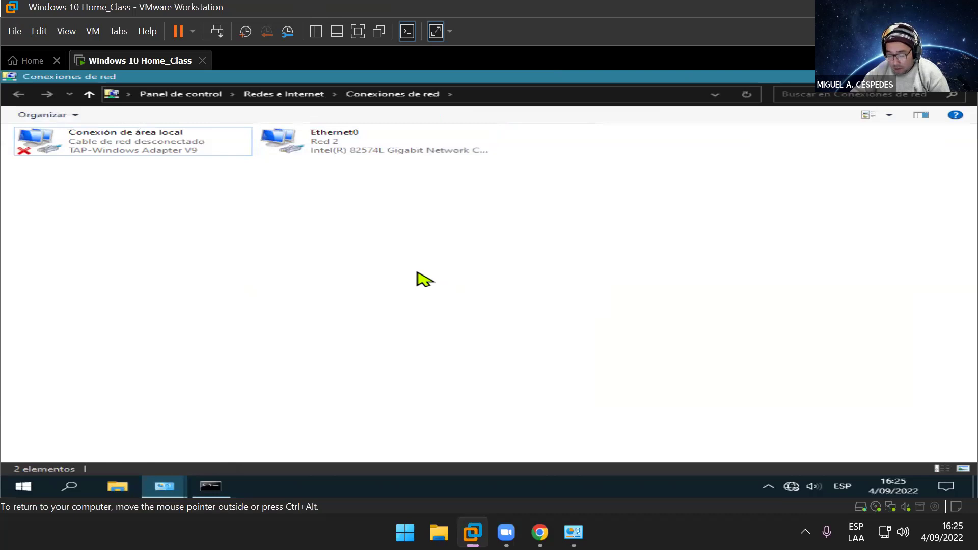
pyautogui.press('super+r')
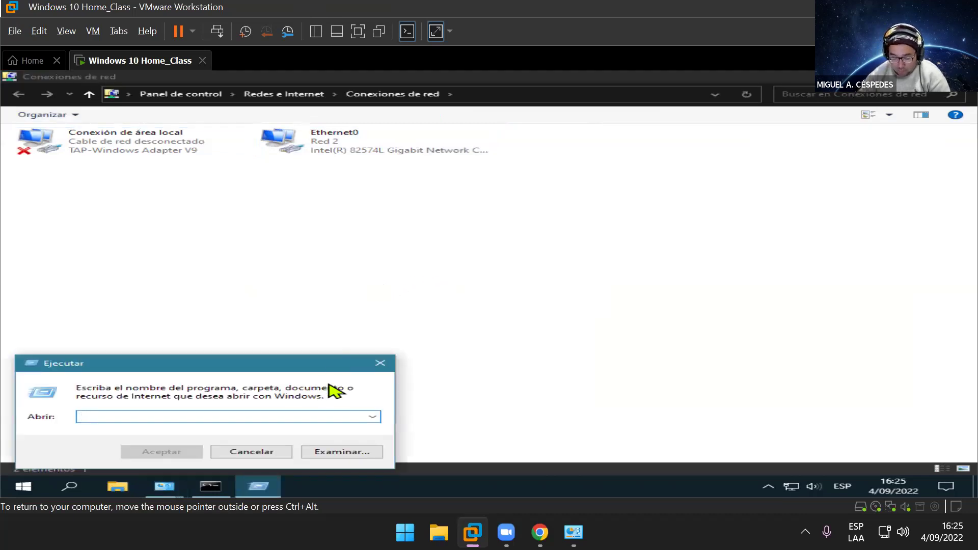
pyautogui.click(374, 365)
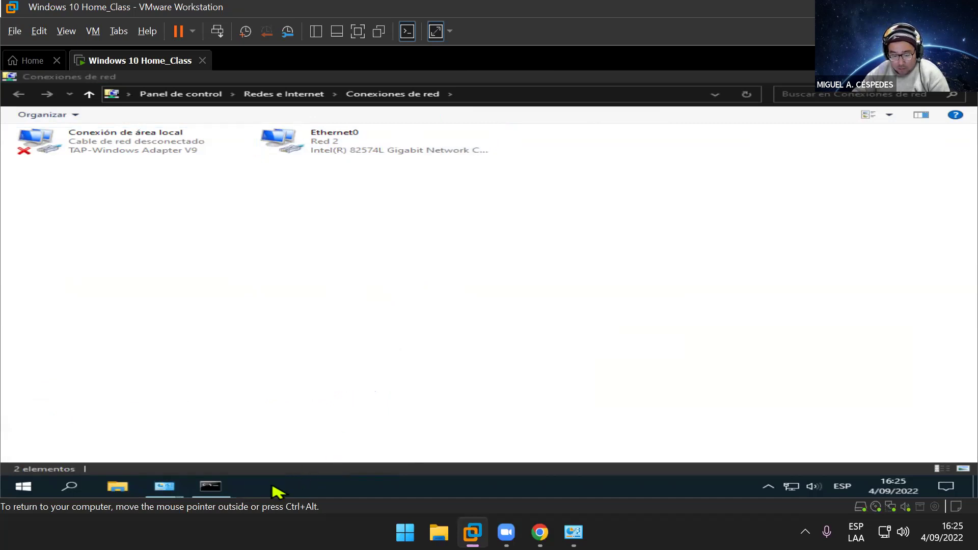
# Step: Run ipconfig in the existing Command Prompt to confirm 192.168.2.200, then close it
pyautogui.click(219, 488)
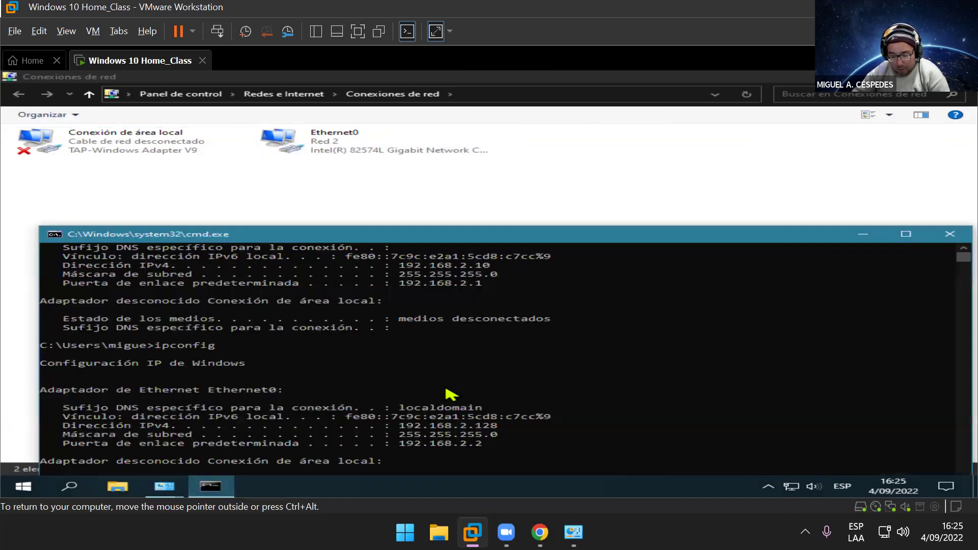
pyautogui.scroll(-2, 617, 388)
pyautogui.scroll(-2, 602, 407)
pyautogui.write('ipconfig')
pyautogui.press('Return')
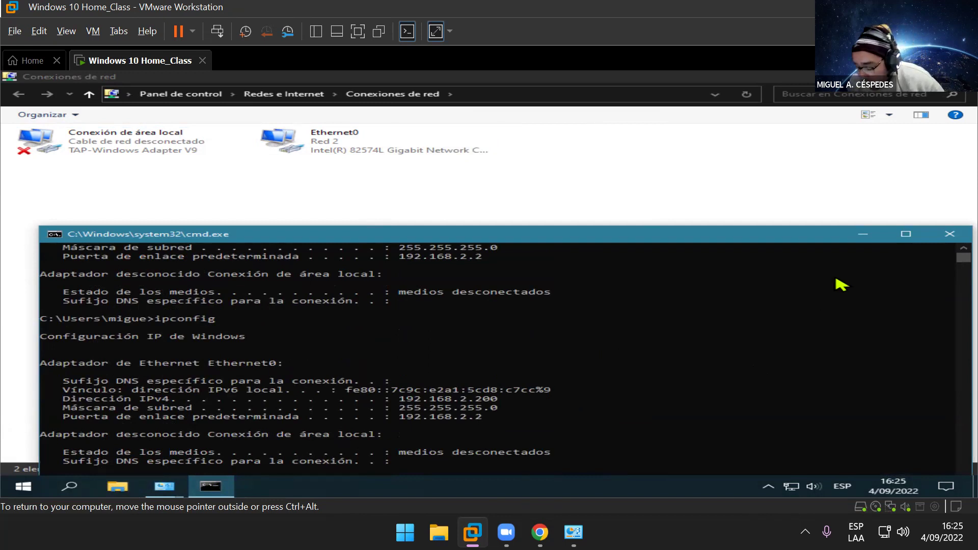
pyautogui.click(939, 235)
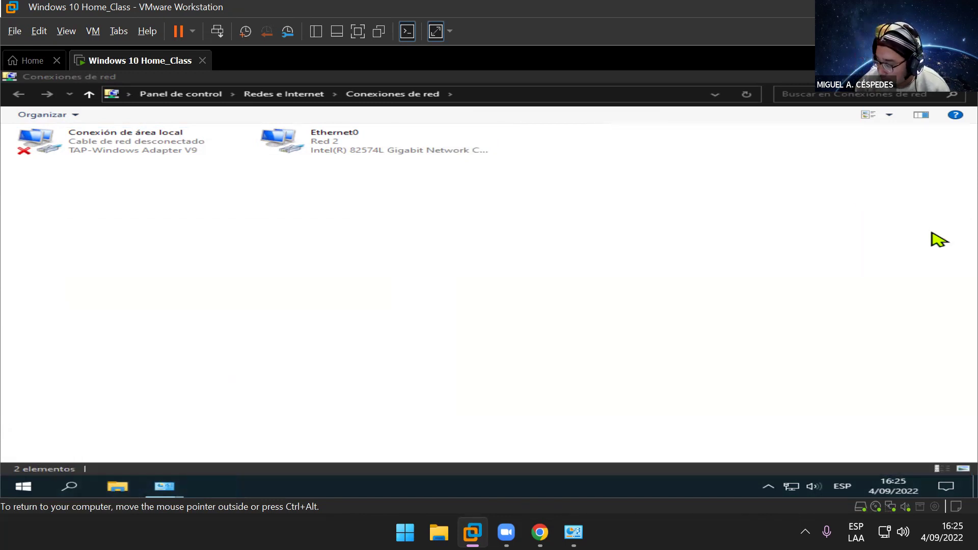
# Step: Change Ethernet0's IPv4 address from 192.168.2.200 to 192.168.2.22 and close the property dialogs
pyautogui.rightClick(299, 149)
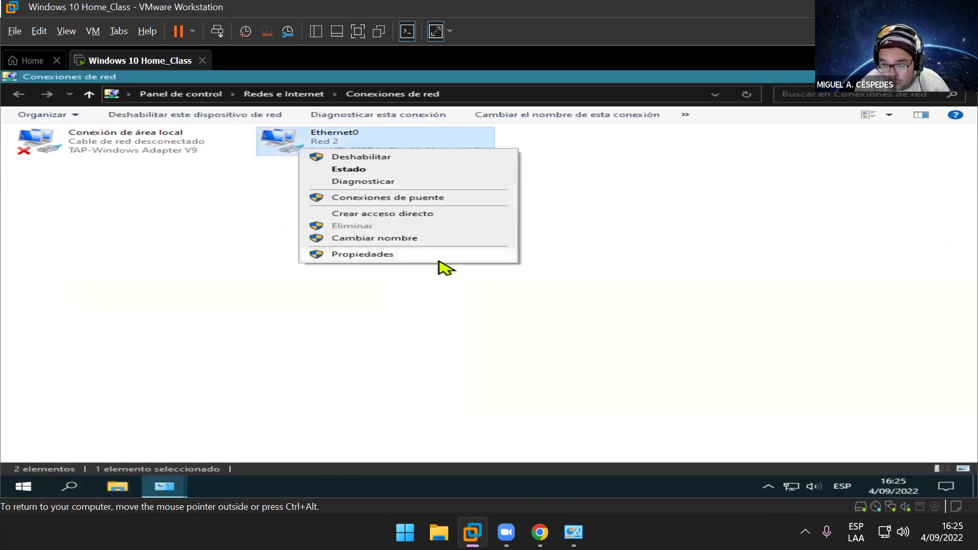
pyautogui.click(419, 257)
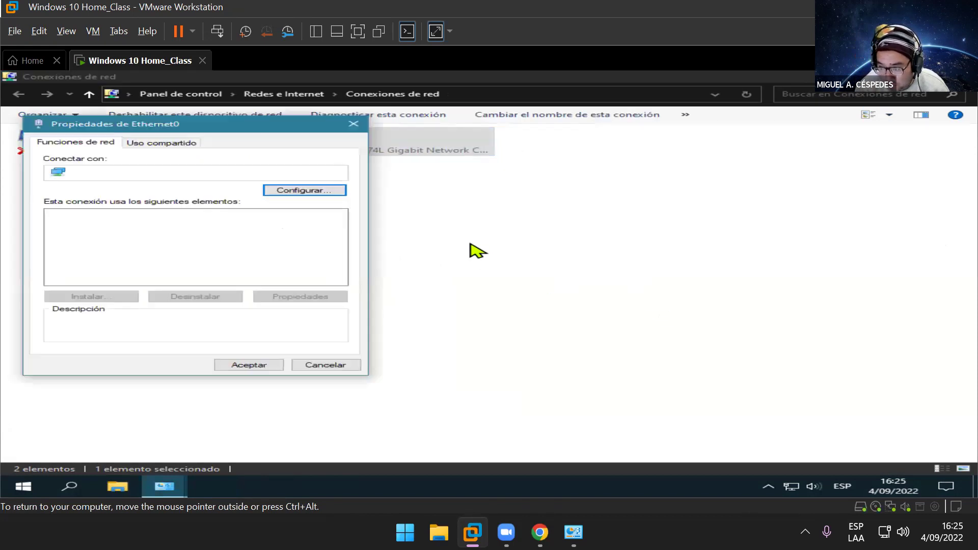
pyautogui.click(301, 243)
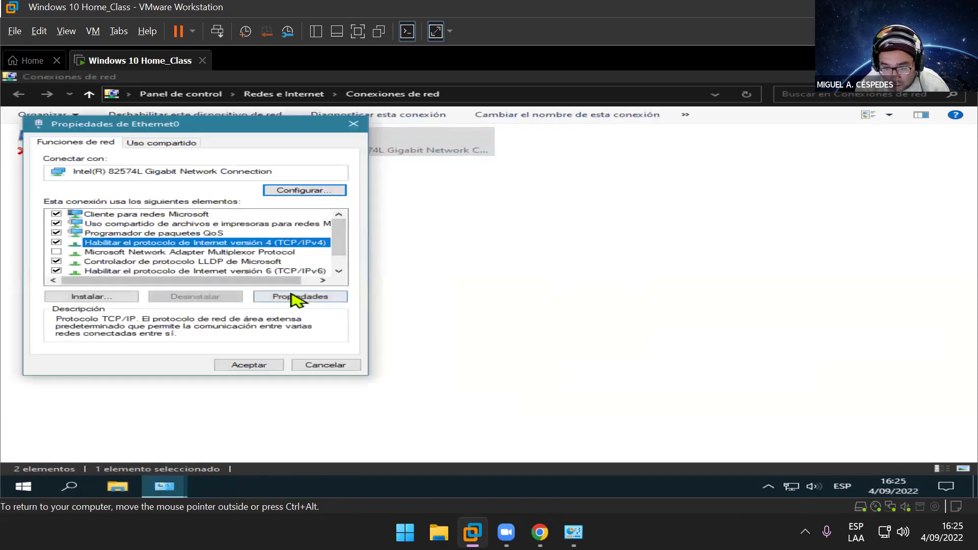
pyautogui.click(293, 301)
pyautogui.moveTo(386, 260); pyautogui.dragTo(370, 259)
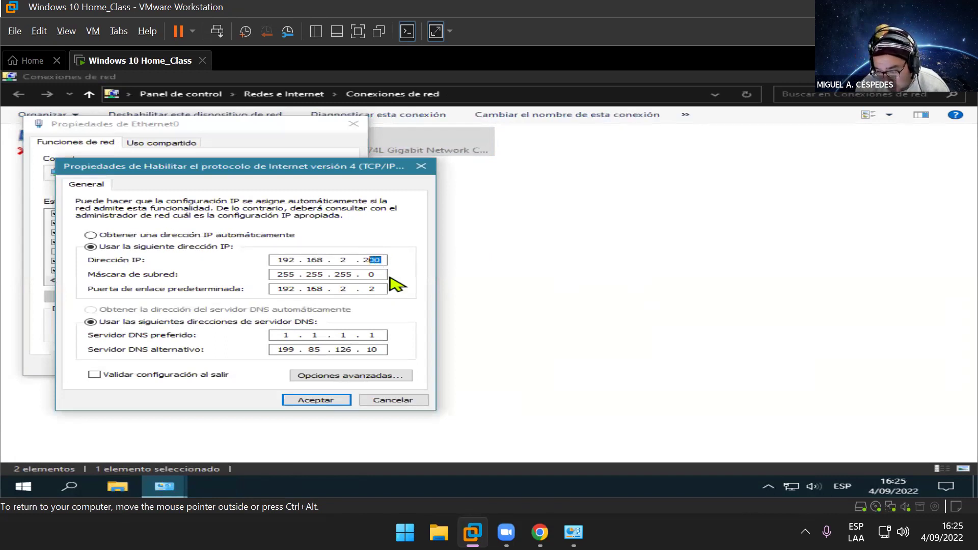
pyautogui.press('BackSpace')
pyautogui.write('2')
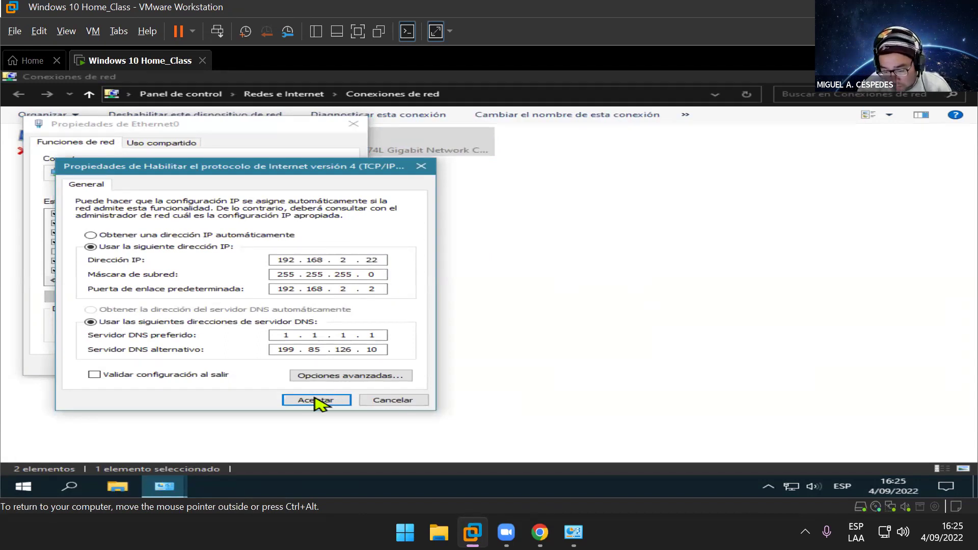
pyautogui.click(316, 401)
pyautogui.click(275, 367)
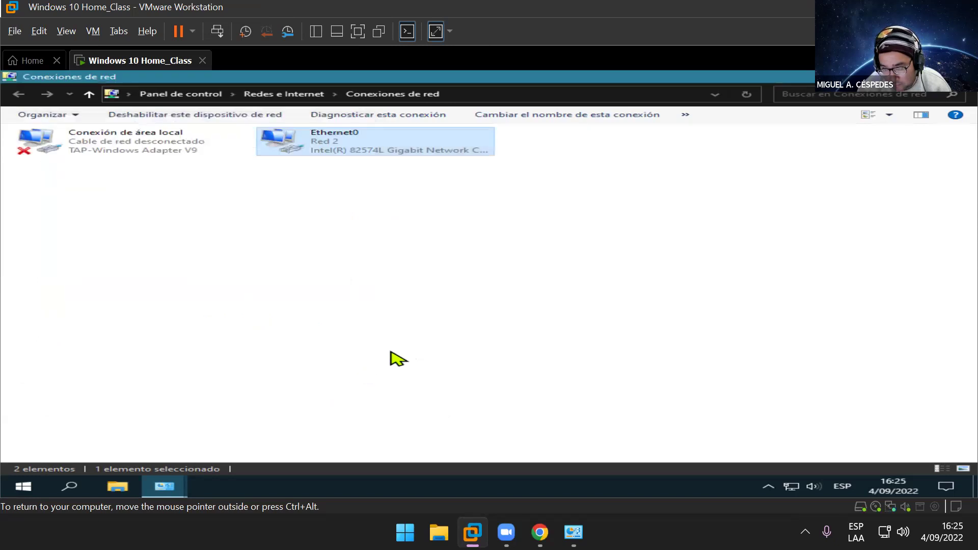
# Step: Launch cmd from Run and run ipconfig to verify Ethernet0 at 192.168.2.22
pyautogui.click(342, 345)
pyautogui.press('alt')
pyautogui.press('super+r')
pyautogui.write('cmd')
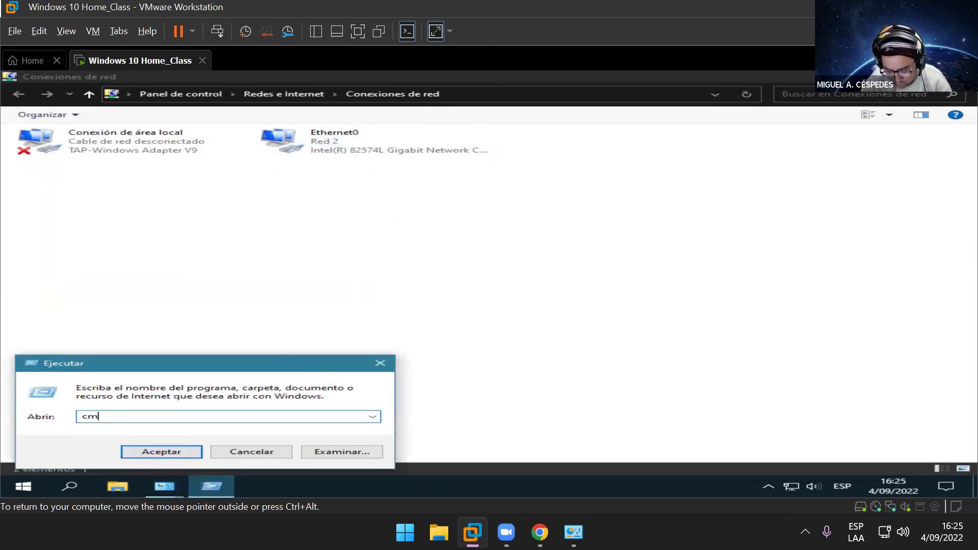
pyautogui.press('Return')
pyautogui.write('ip´co')
pyautogui.press('BackSpace')
pyautogui.press('BackSpace')
pyautogui.press('BackSpace')
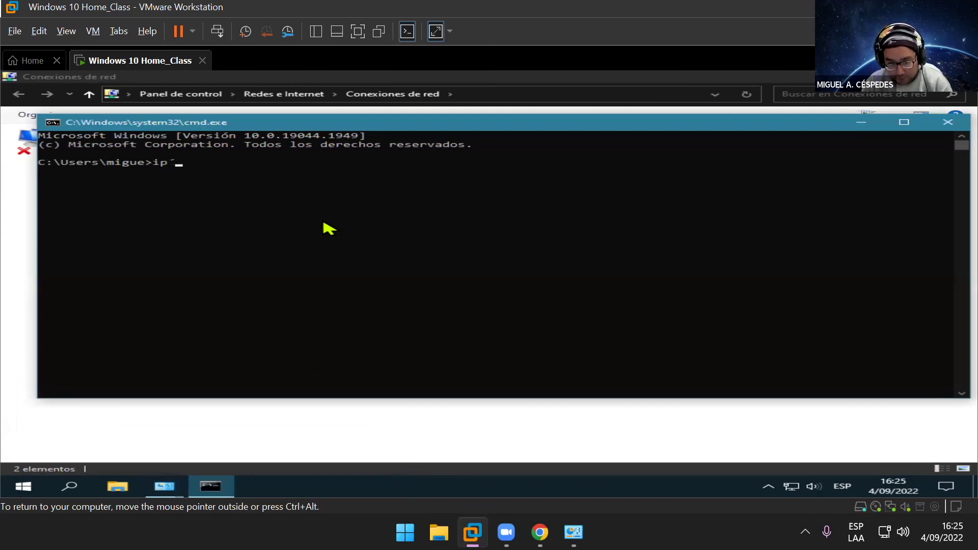
pyautogui.write('config')
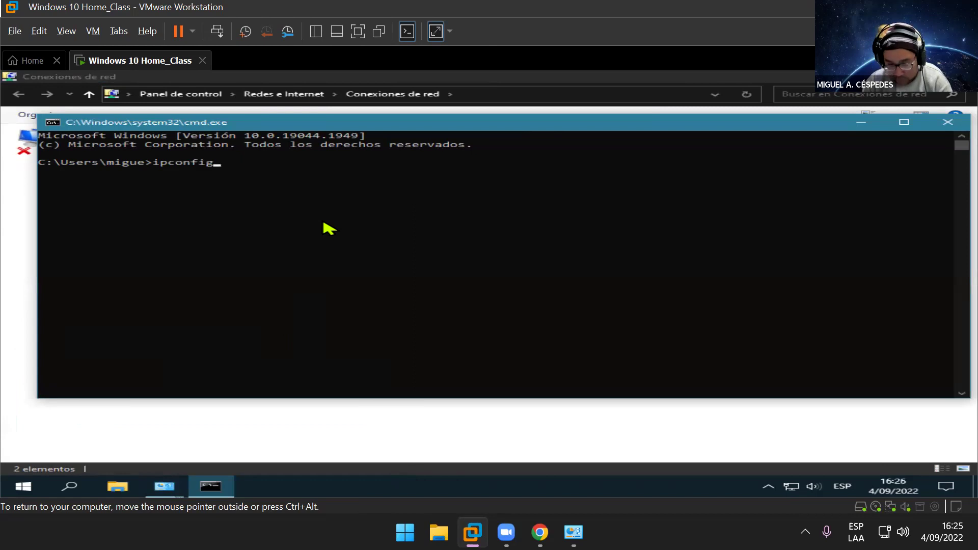
pyautogui.press('Return')
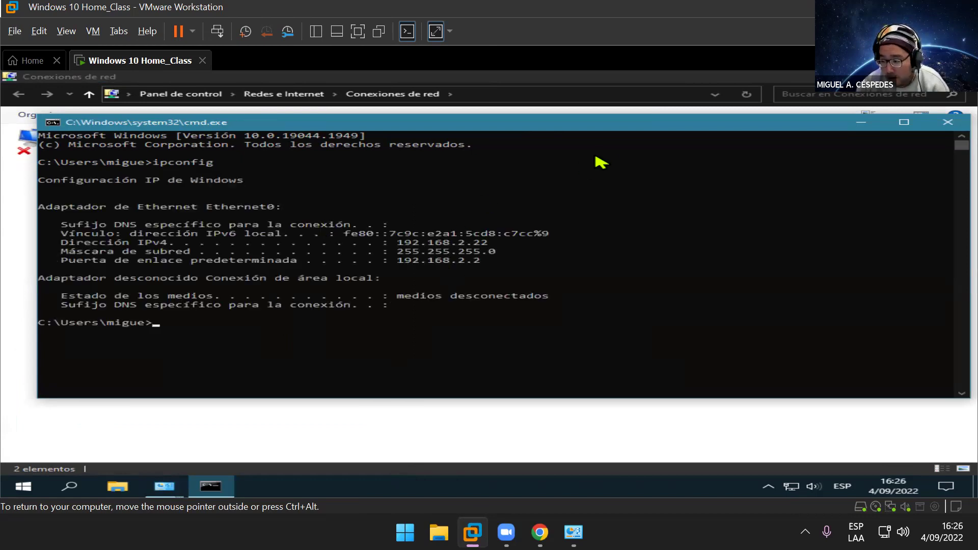
# Step: Narrow the console window and place it on the right beside the adapters
pyautogui.moveTo(594, 123); pyautogui.dragTo(587, 165)
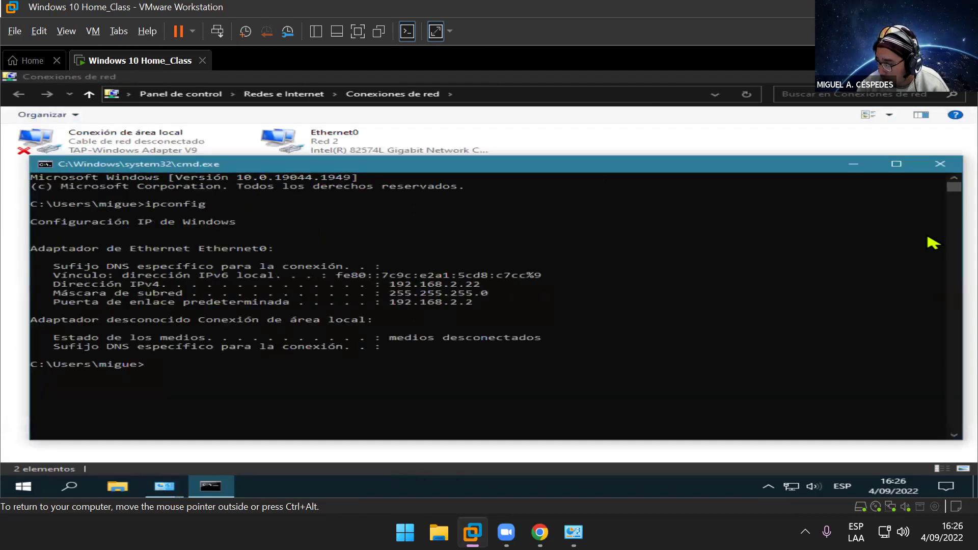
pyautogui.moveTo(962, 326); pyautogui.dragTo(610, 234)
pyautogui.moveTo(466, 172); pyautogui.dragTo(909, 186)
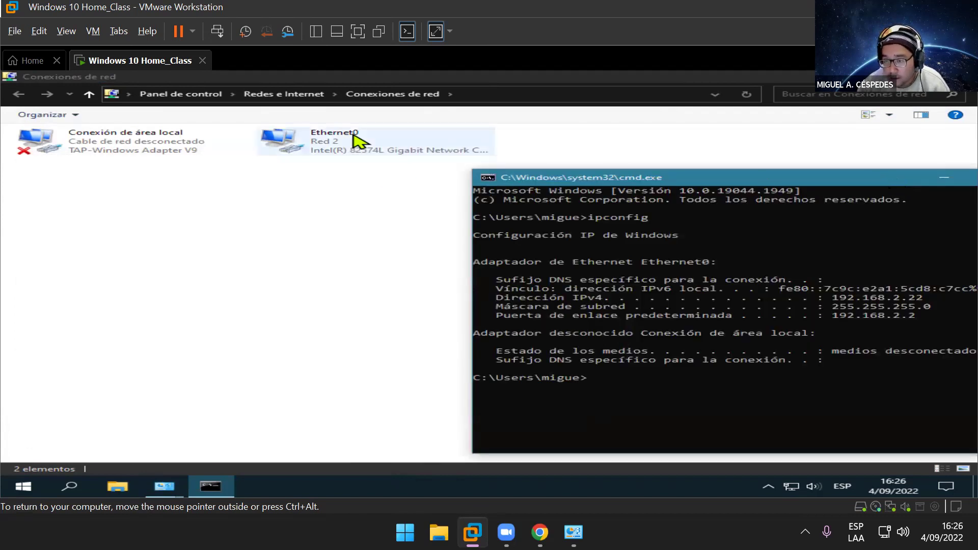
# Step: Reopen Ethernet0's TCP/IPv4 properties to review 192.168.2.22 with gateway 192.168.2.2
pyautogui.rightClick(355, 137)
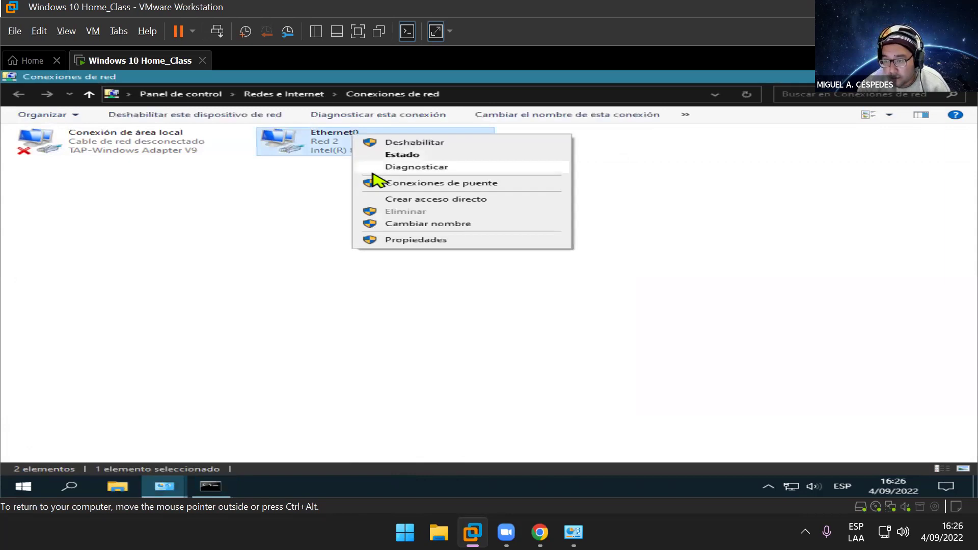
pyautogui.click(419, 241)
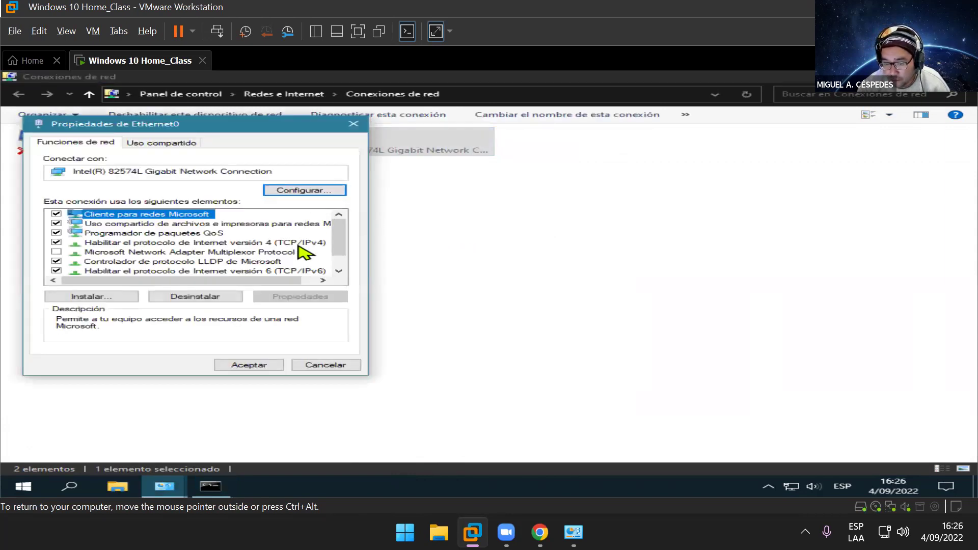
pyautogui.click(319, 243)
pyautogui.click(300, 297)
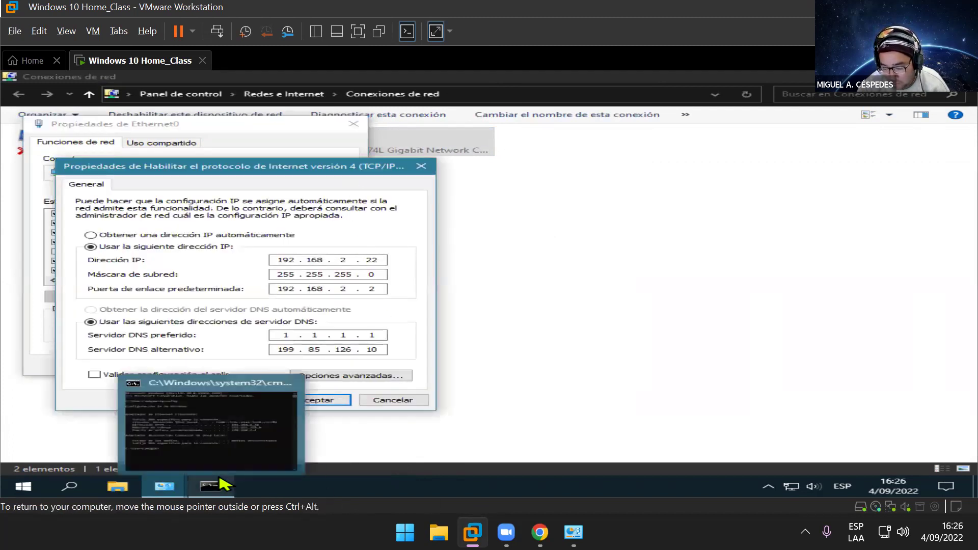
pyautogui.click(191, 481)
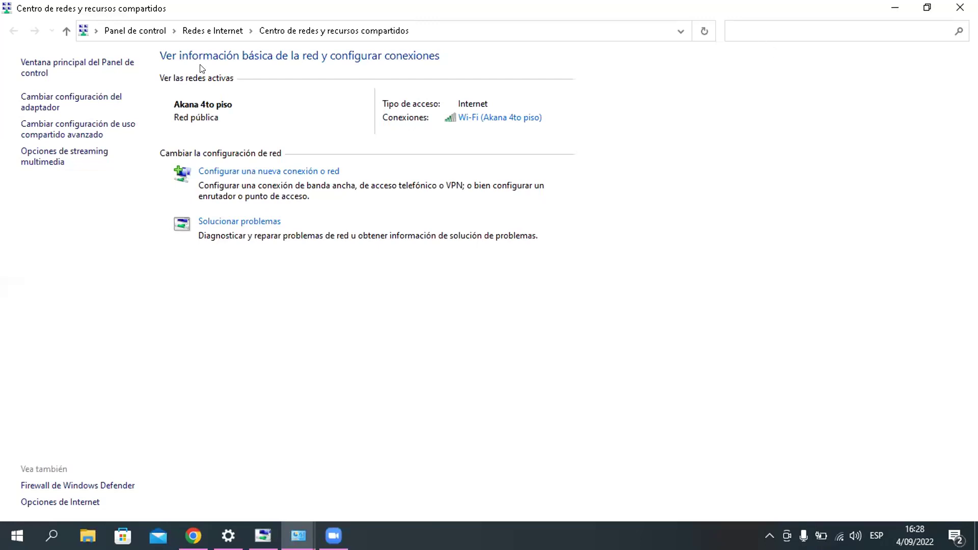
# Step: Open the host's adapter list with 'Cambiar configuración del adaptador'
pyautogui.click(110, 100)
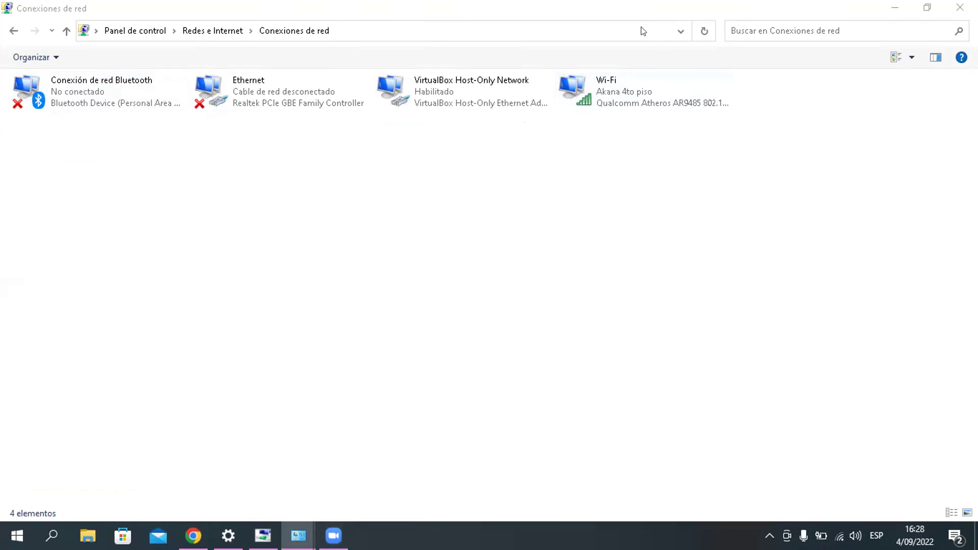
# Step: Open the host Wi-Fi adapter's Protocolo de Internet versión 4 properties, showing automatic IP and DNS
pyautogui.rightClick(589, 83)
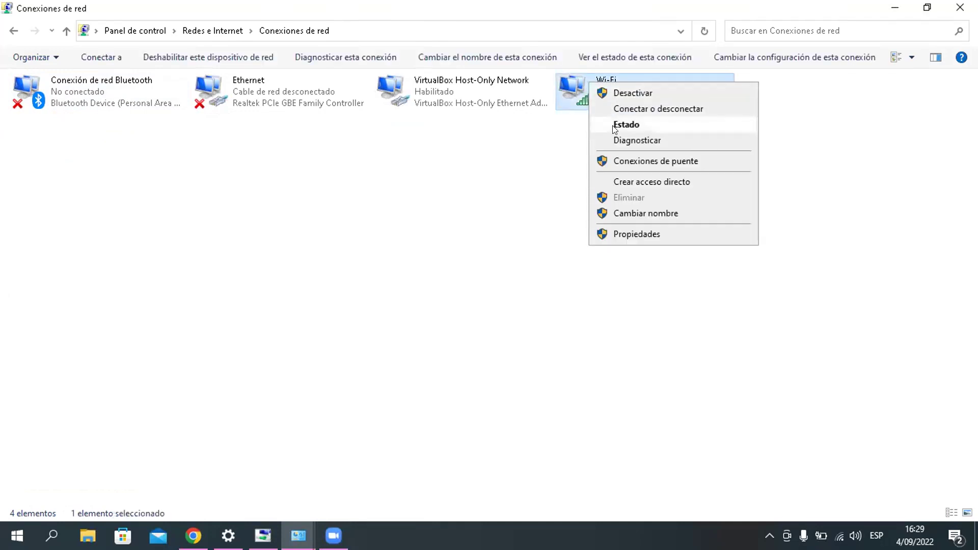
pyautogui.click(633, 227)
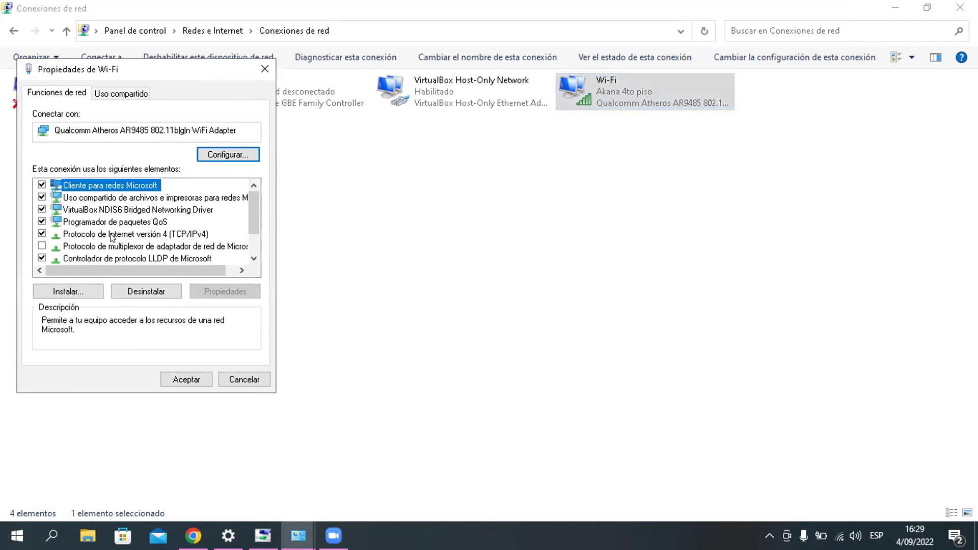
pyautogui.click(41, 235)
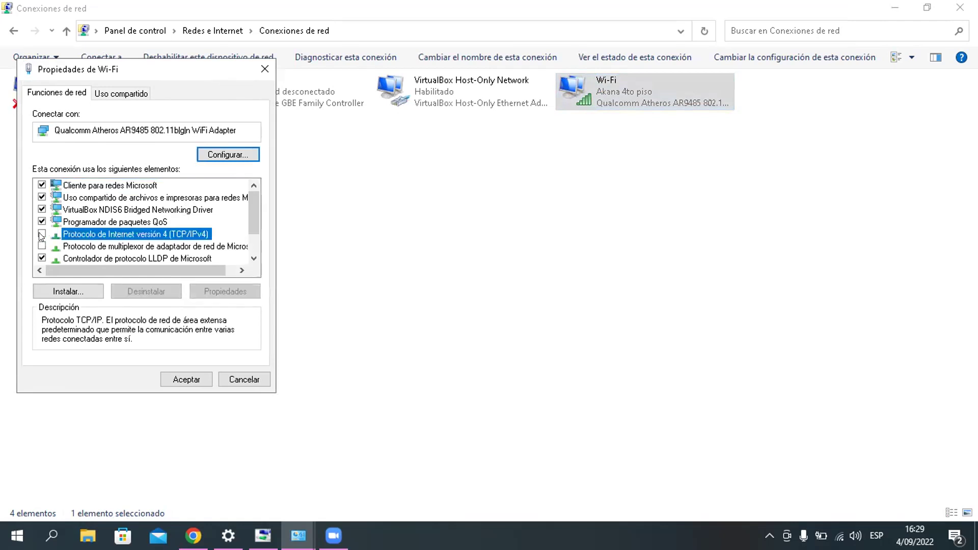
pyautogui.click(39, 233)
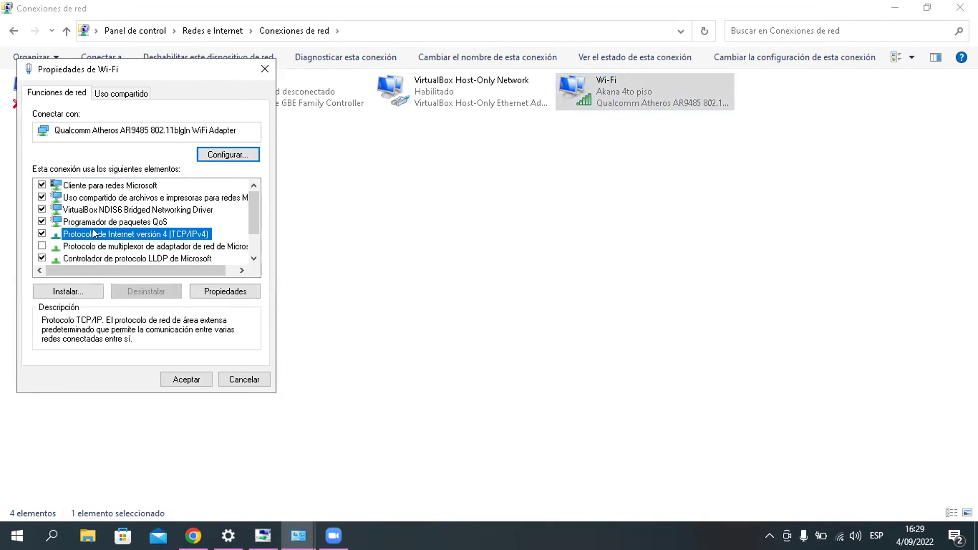
pyautogui.click(140, 223)
pyautogui.click(140, 233)
pyautogui.click(209, 291)
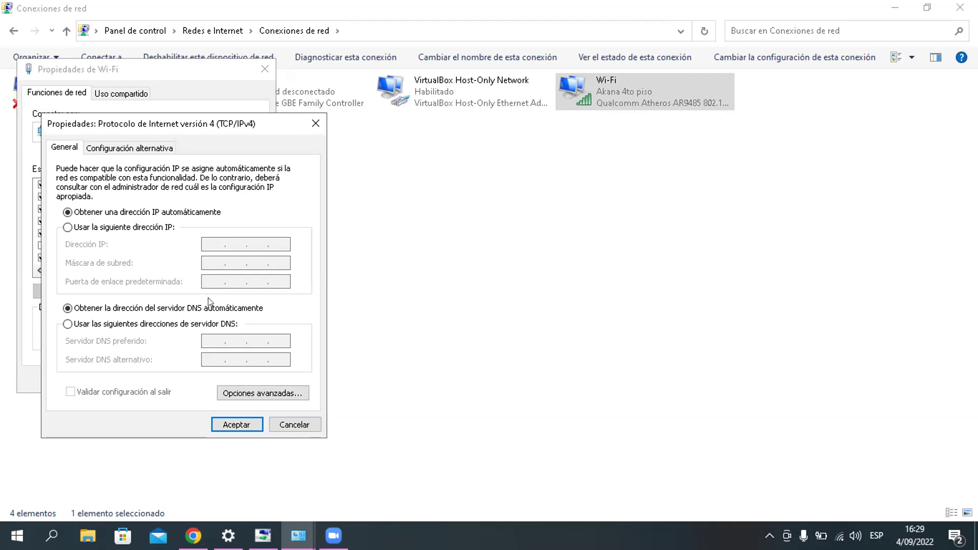
pyautogui.press('super+r')
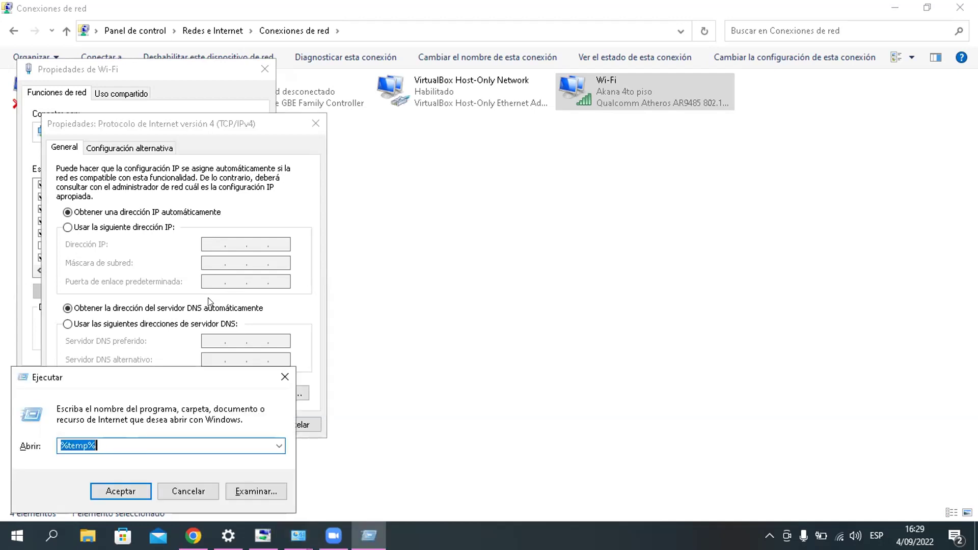
# Step: Launch CMD from Run, move and narrow the console beside the dialog, and type IPCONFIG
pyautogui.press('BackSpace')
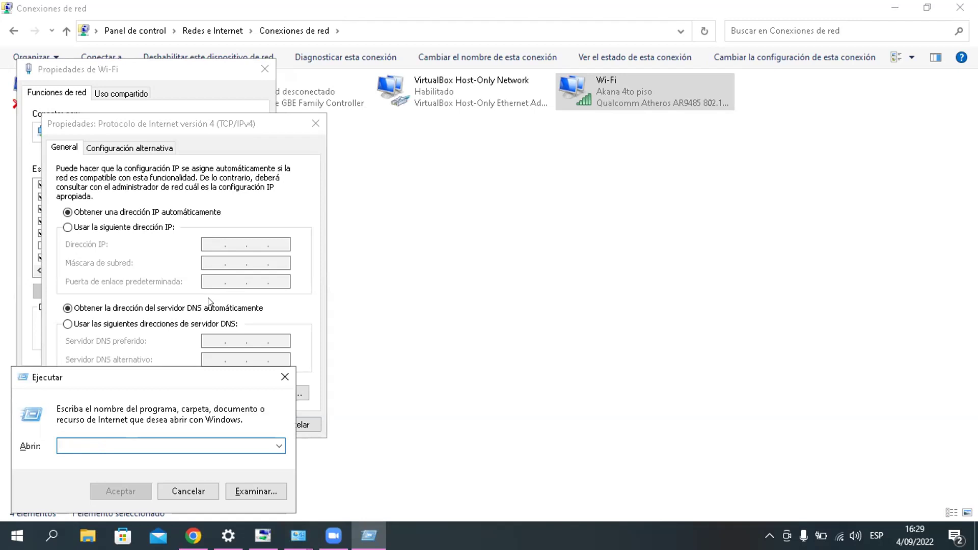
pyautogui.write('C')
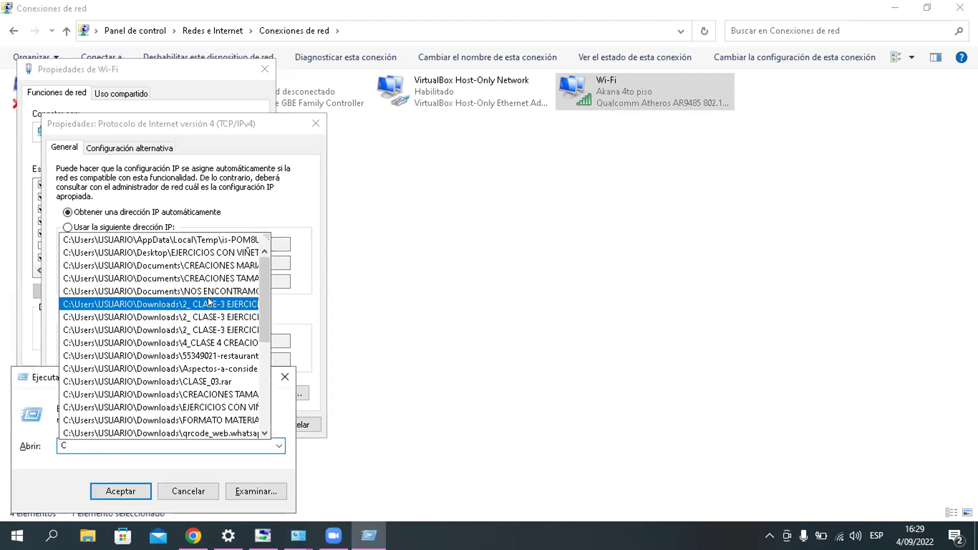
pyautogui.write('MD')
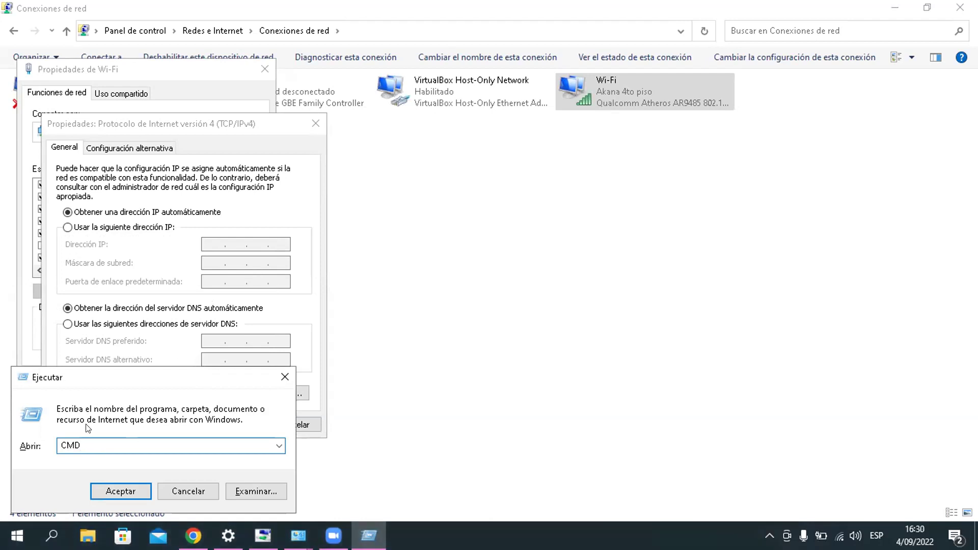
pyautogui.click(117, 492)
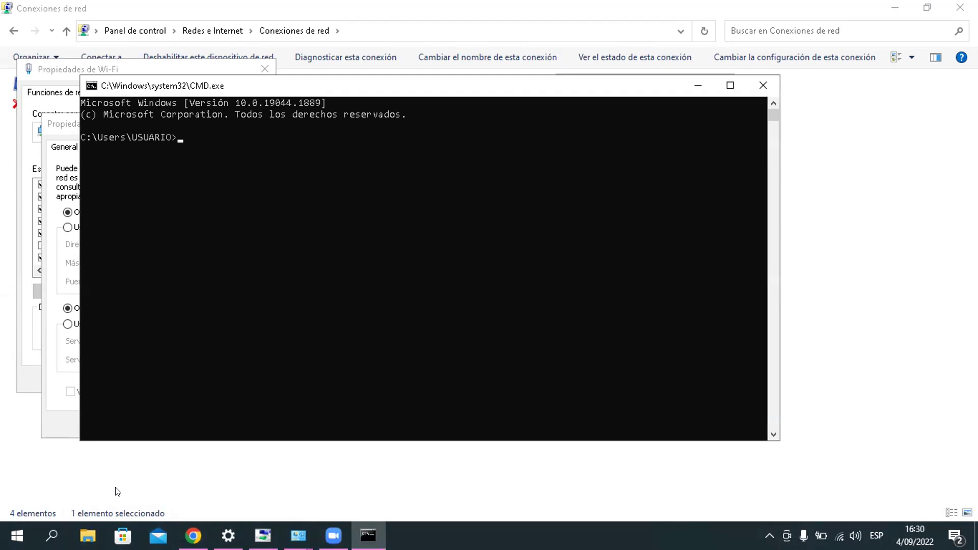
pyautogui.moveTo(543, 92); pyautogui.dragTo(692, 99)
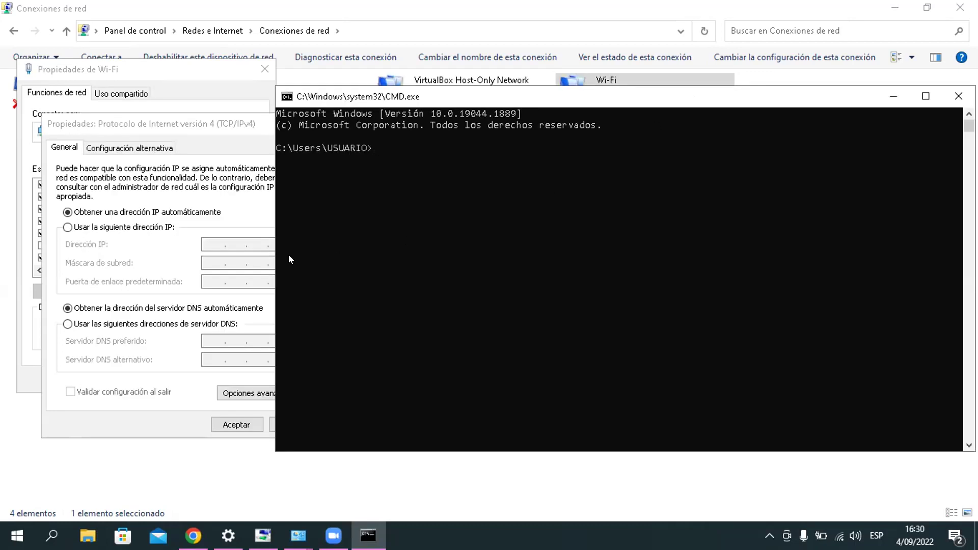
pyautogui.moveTo(277, 258); pyautogui.dragTo(286, 258)
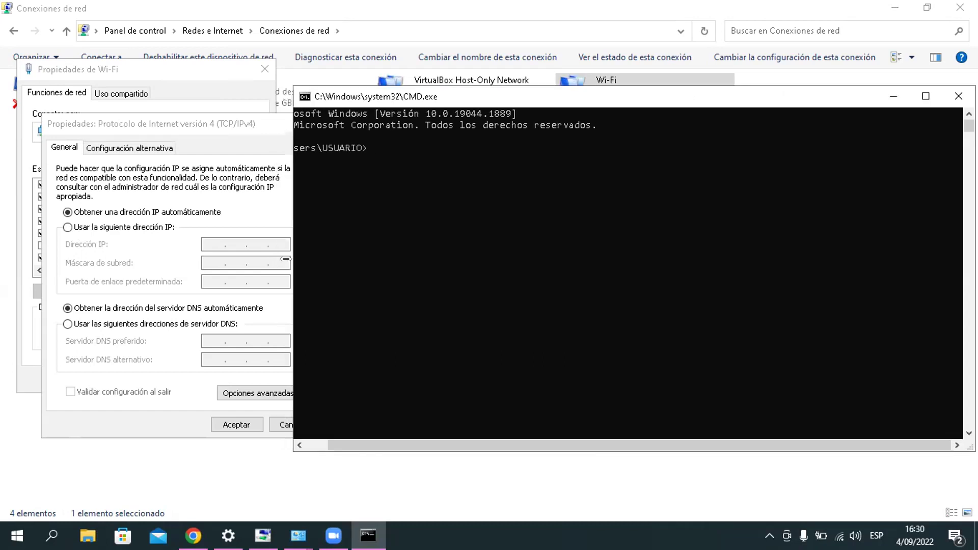
pyautogui.write('IPCONFIG')
# Step: Run IPCONFIG and scroll to Wi-Fi at 192.168.100.111, mask 255.255.255.0, gateway 192.168.100.1
pyautogui.write('G')
pyautogui.press('Return')
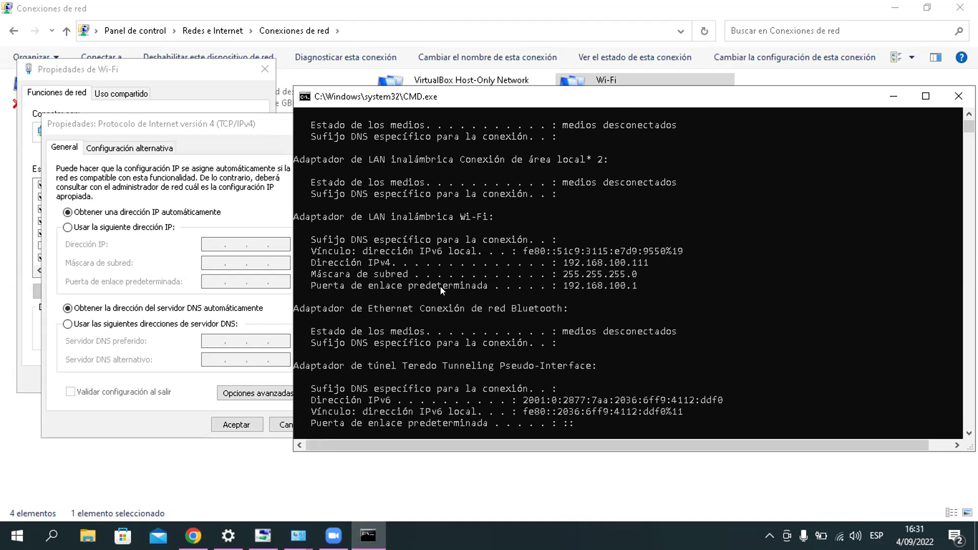
pyautogui.moveTo(969, 126)
pyautogui.mouseDown()
pyautogui.moveTo(969, 134)
pyautogui.moveTo(968, 120)
pyautogui.mouseUp()
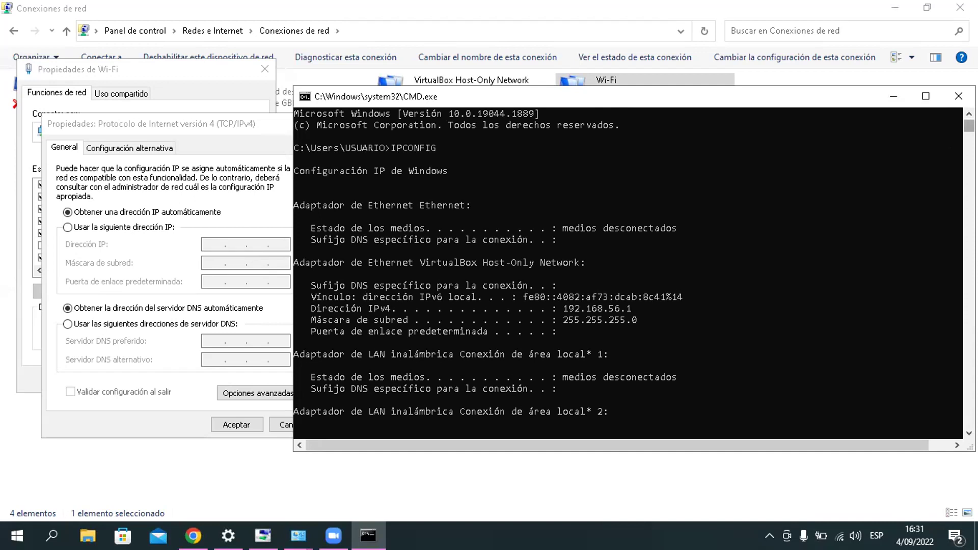
pyautogui.scroll(-7, 627, 270)
pyautogui.scroll(7, 627, 270)
pyautogui.scroll(-10, 628, 273)
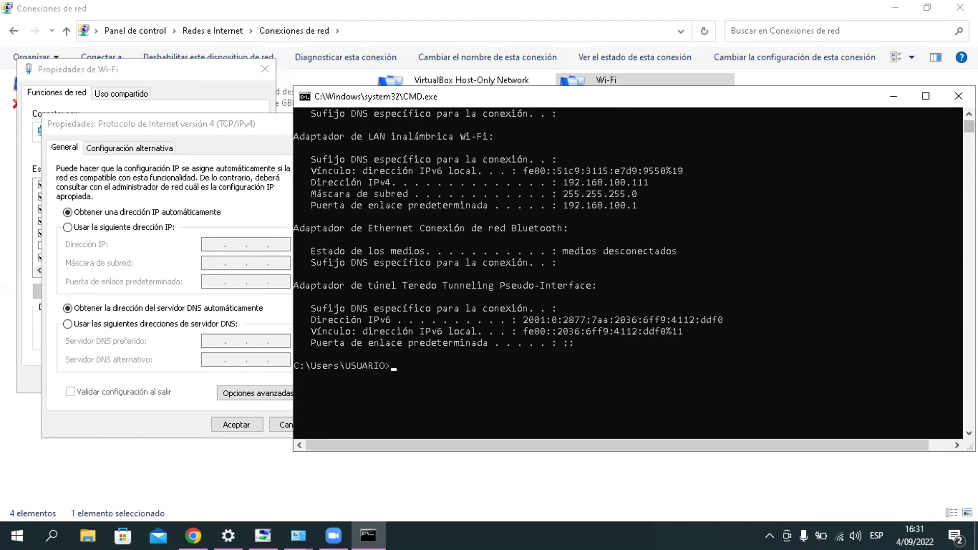
pyautogui.write('cls')
pyautogui.press('Return')
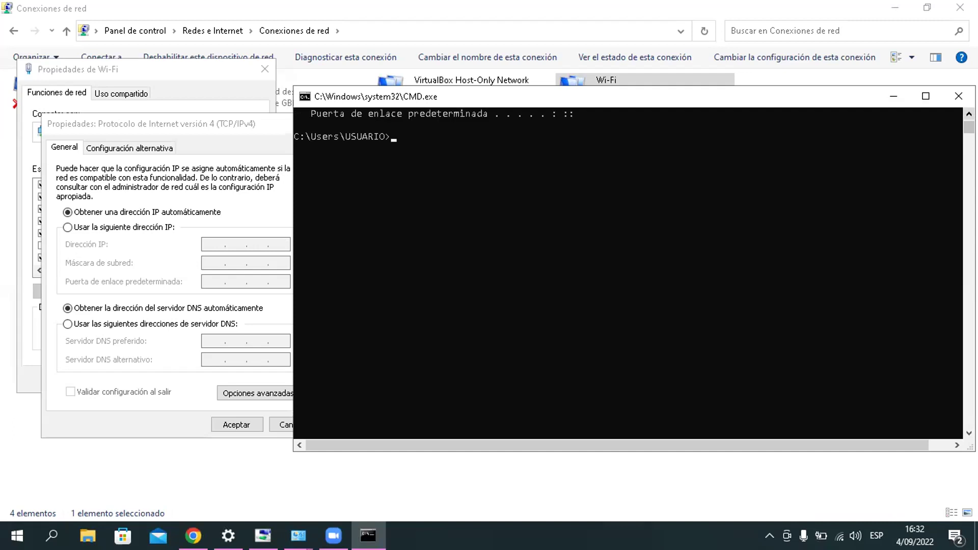
pyautogui.scroll(2, 628, 273)
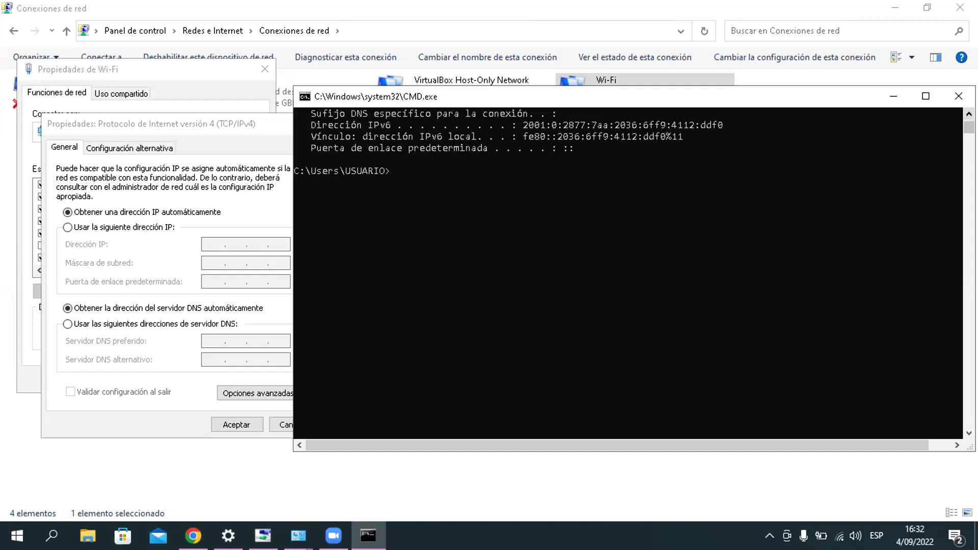
pyautogui.scroll(3, 628, 273)
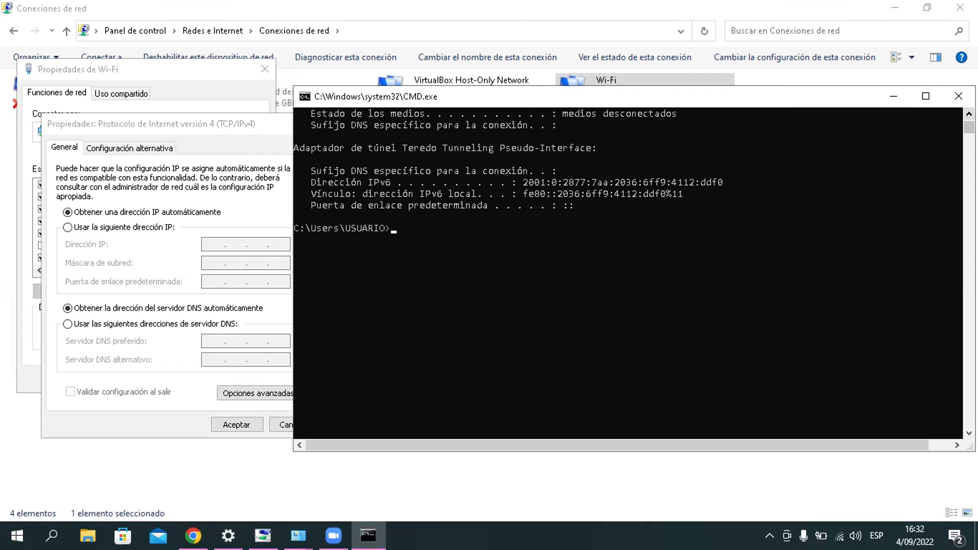
pyautogui.scroll(2, 628, 273)
pyautogui.scroll(3, 628, 270)
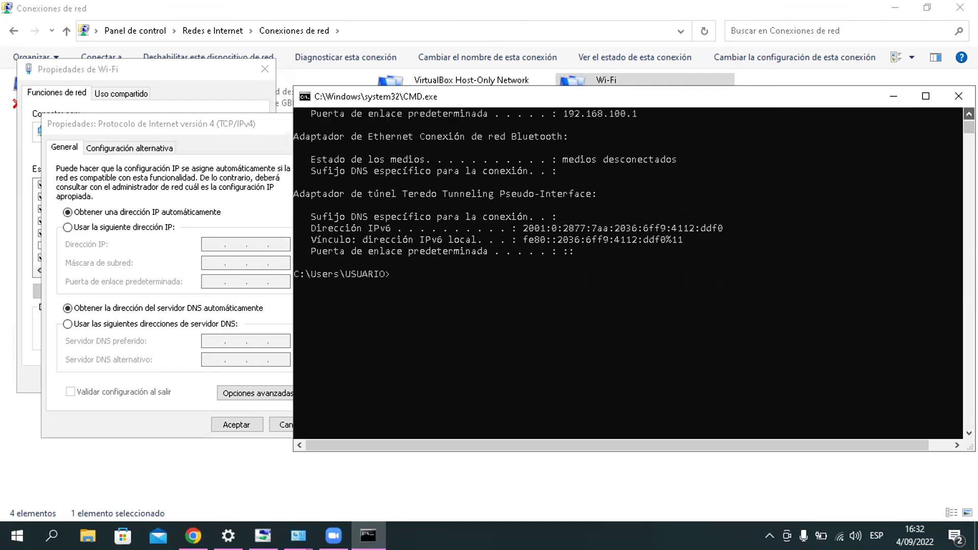
pyautogui.scroll(2, 628, 270)
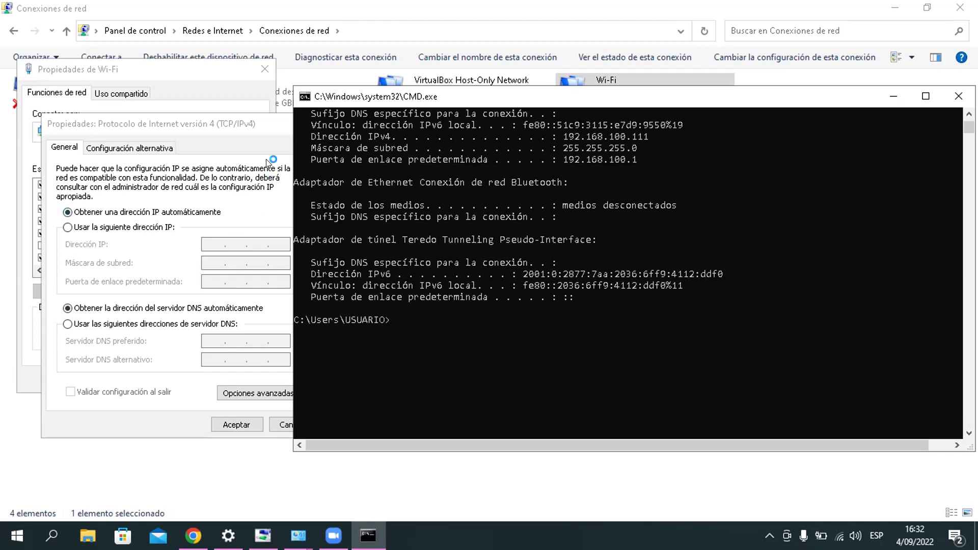
# Step: Give Wi-Fi static IPv4 192.168.100.233, mask 255.255.255.0, gateway 192.168.100.1
pyautogui.click(70, 228)
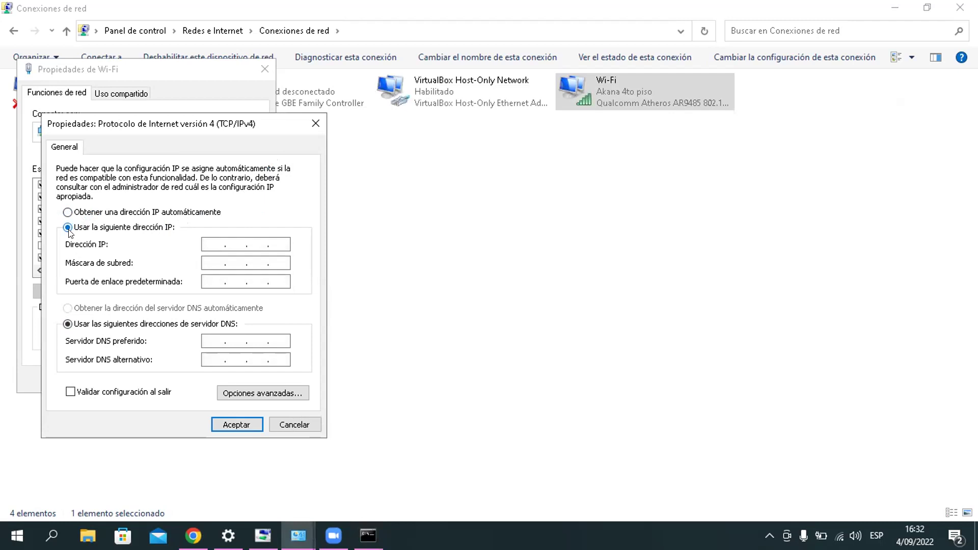
pyautogui.click(202, 241)
pyautogui.write('192 . 168 .')
pyautogui.write('100 .')
pyautogui.write('233')
pyautogui.click(212, 260)
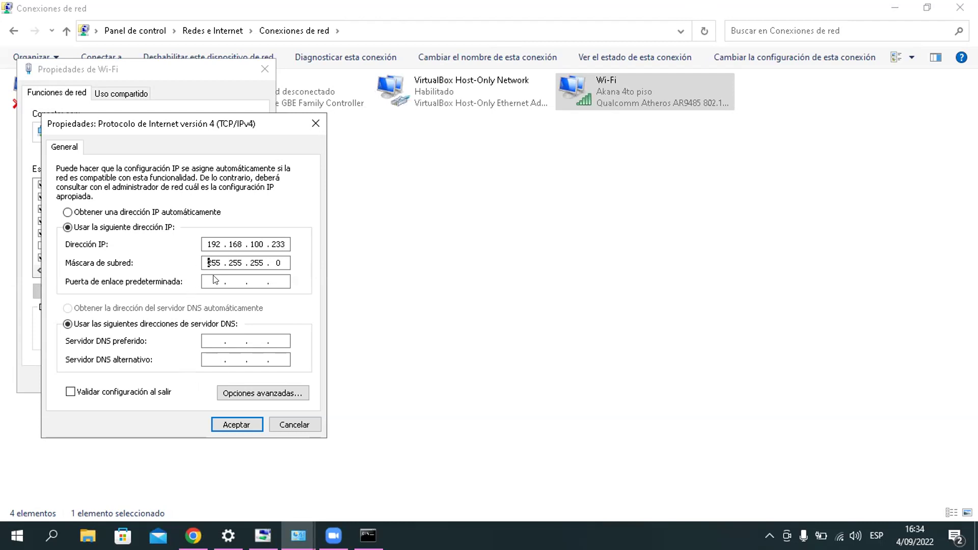
pyautogui.click(212, 282)
pyautogui.write('192 . 168 . 100 . 1')
# Step: Enter 1.1.1.1 as the preferred DNS server
pyautogui.click(211, 334)
pyautogui.write('11')
pyautogui.press('BackSpace')
pyautogui.click(229, 340)
pyautogui.write('1 . 1')
pyautogui.click(274, 340)
pyautogui.write('1')
# Step: Begin the alternate DNS server with 199.85, clearing the invalid-value errors
pyautogui.click(214, 360)
pyautogui.write('299')
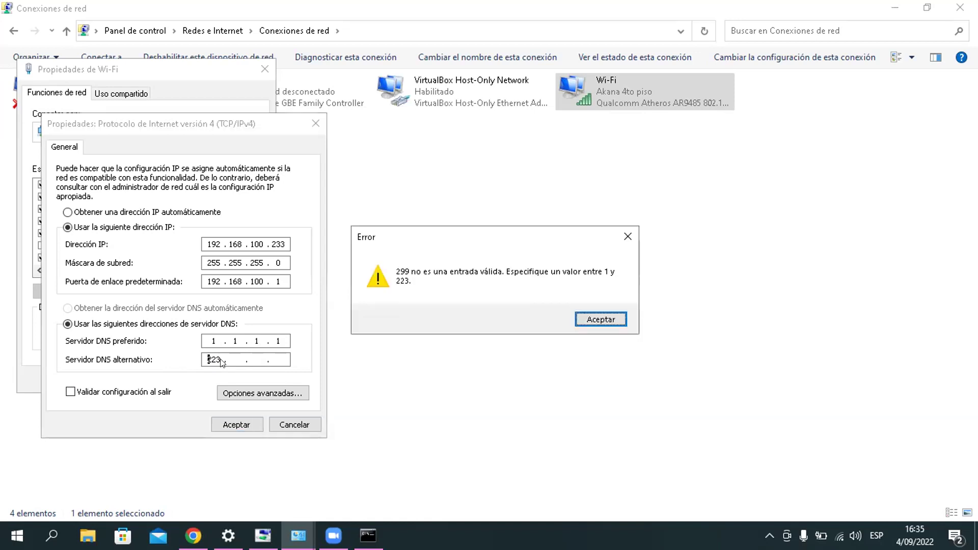
pyautogui.click(220, 363)
pyautogui.click(218, 363)
pyautogui.click(601, 316)
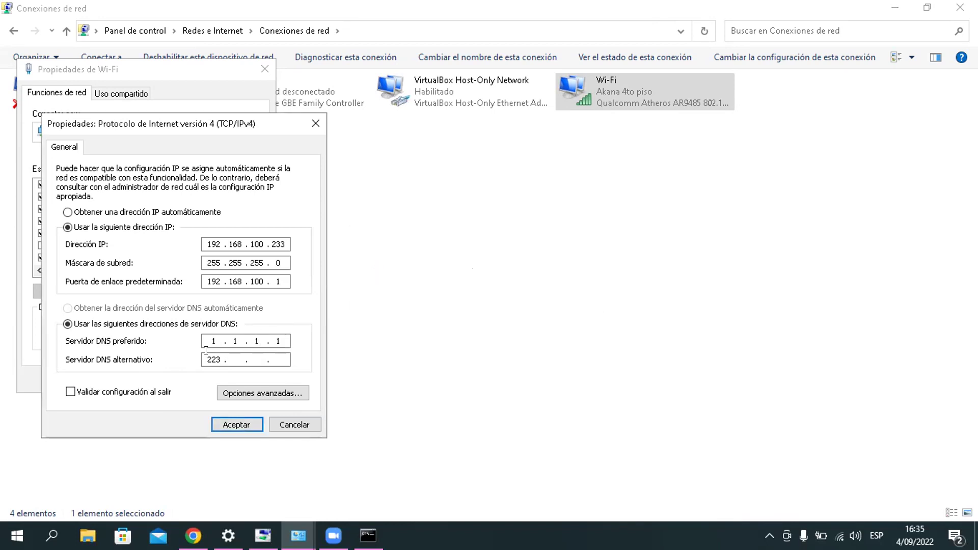
pyautogui.doubleClick(217, 353)
pyautogui.write('2')
pyautogui.press('BackSpace')
pyautogui.write('199 . 85')
pyautogui.write('1')
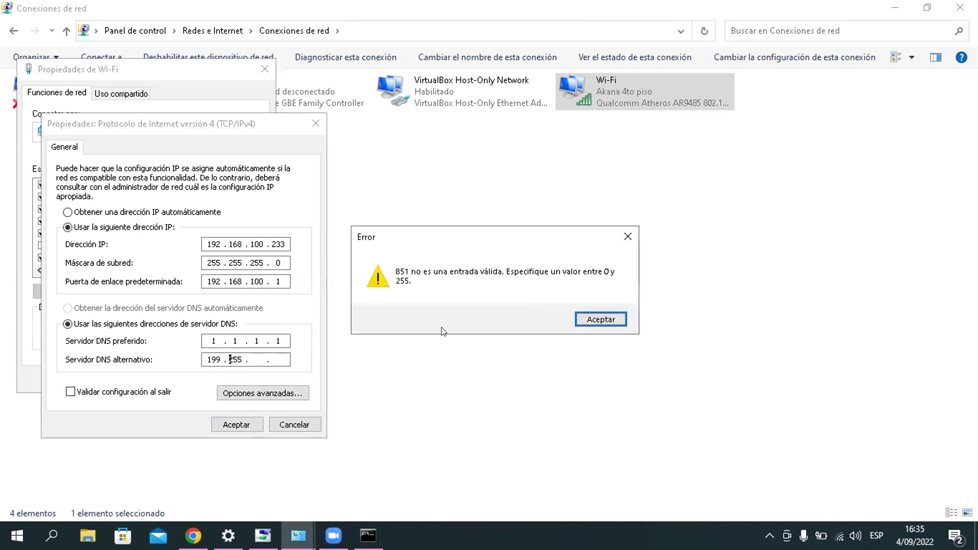
pyautogui.click(599, 320)
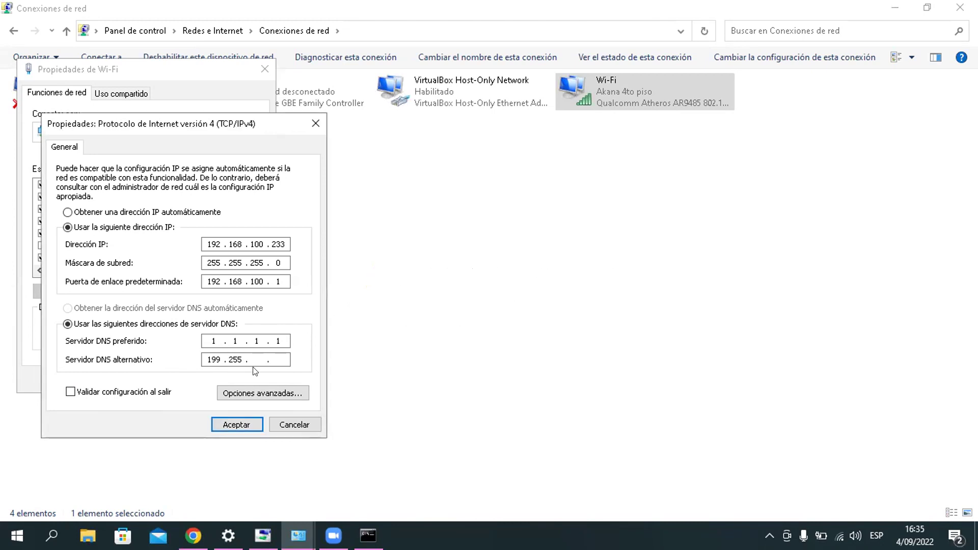
# Step: Complete the alternate DNS server as 199.85.126.10
pyautogui.write('126')
pyautogui.click(237, 353)
pyautogui.press('BackSpace')
pyautogui.press('BackSpace')
pyautogui.press('BackSpace')
pyautogui.write('85')
pyautogui.click(268, 356)
pyautogui.write('10')
# Step: Enable validation on exit, save the IPv4 settings, and close Wi-Fi properties
pyautogui.click(70, 393)
pyautogui.click(248, 424)
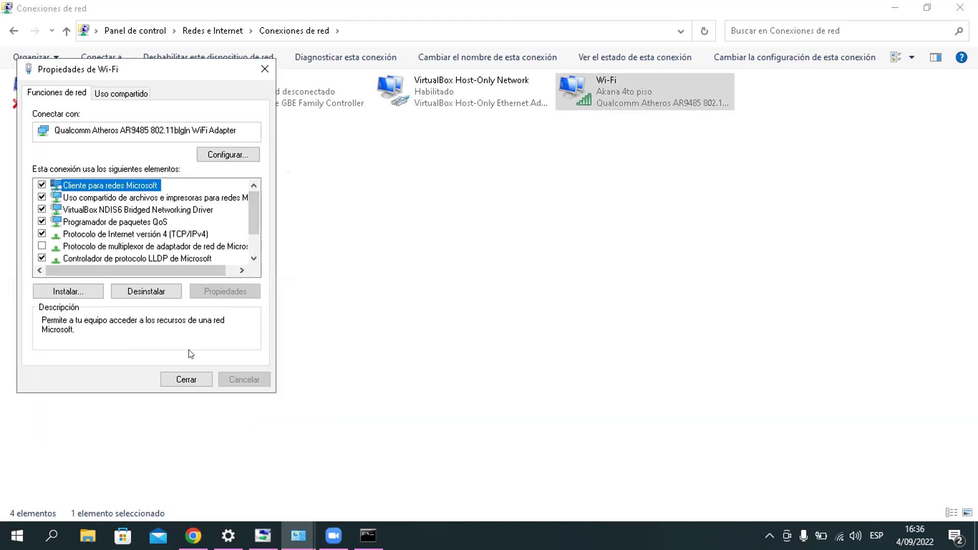
pyautogui.click(184, 381)
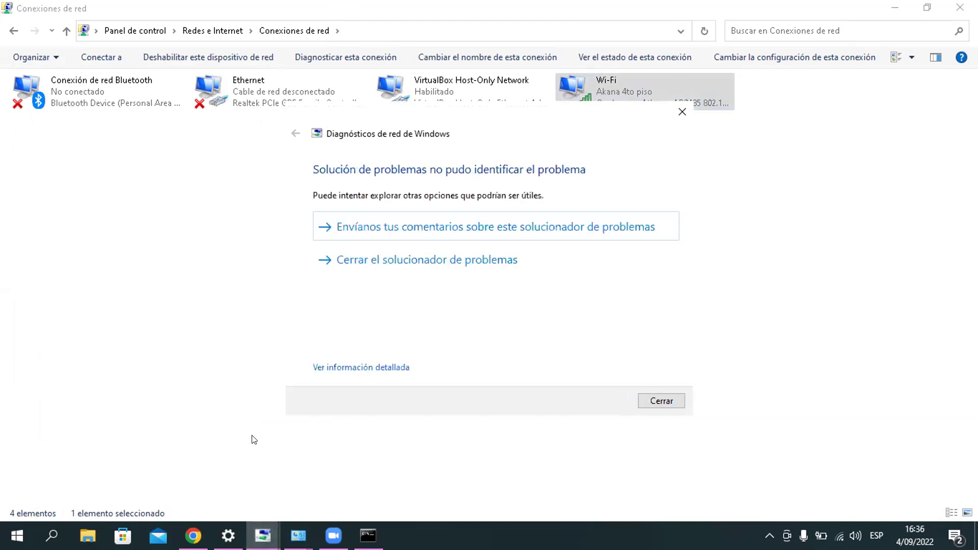
# Step: Close the network diagnostics result window
pyautogui.click(659, 401)
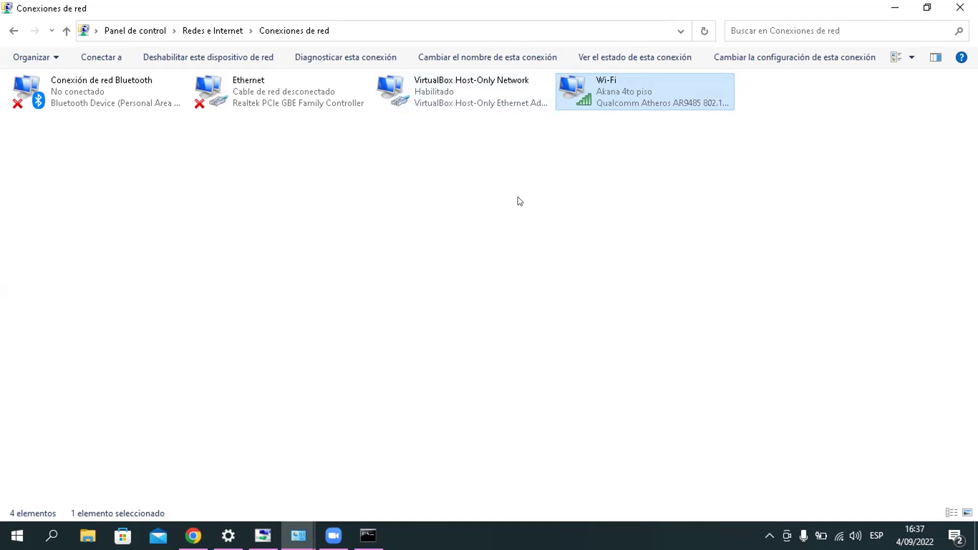
pyautogui.press('super+r')
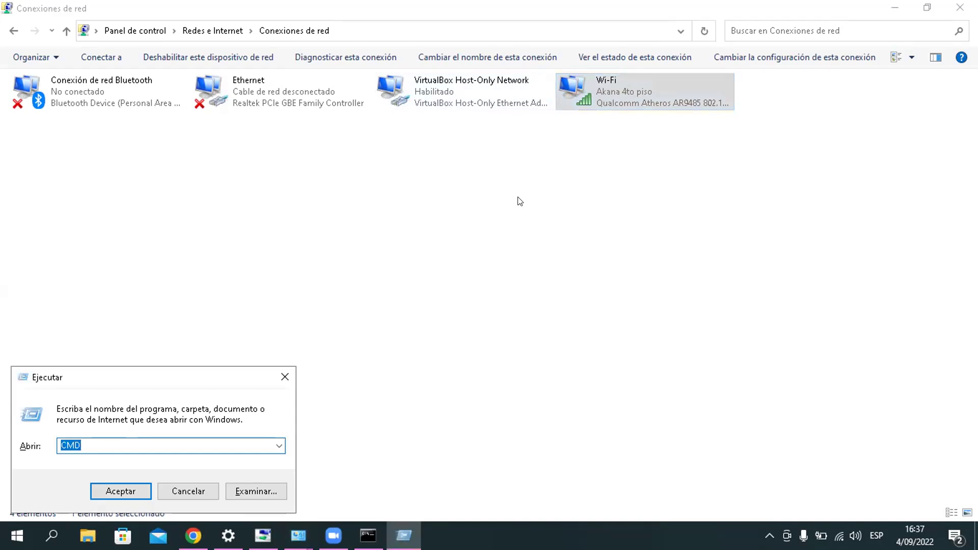
pyautogui.press('BackSpace')
pyautogui.write('CMD')
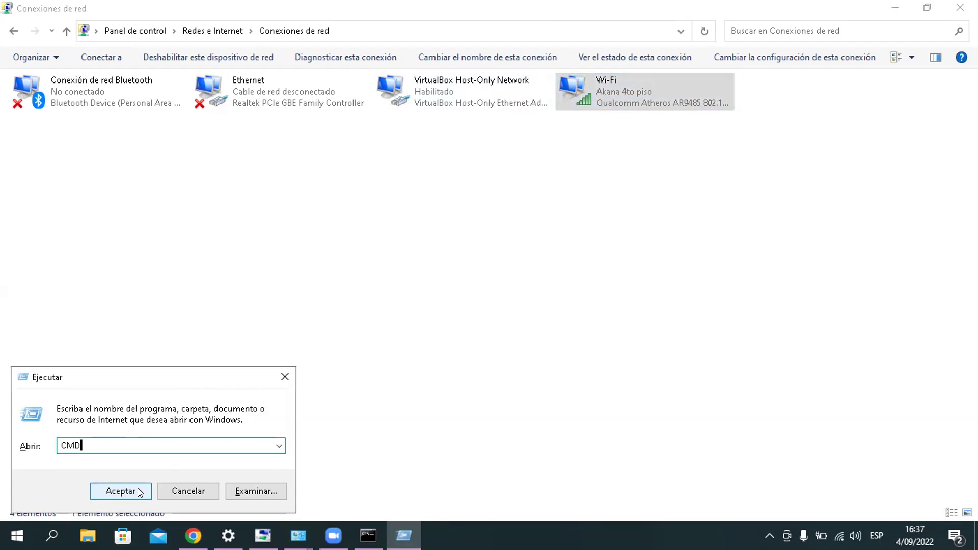
pyautogui.click(146, 496)
pyautogui.write('IPC')
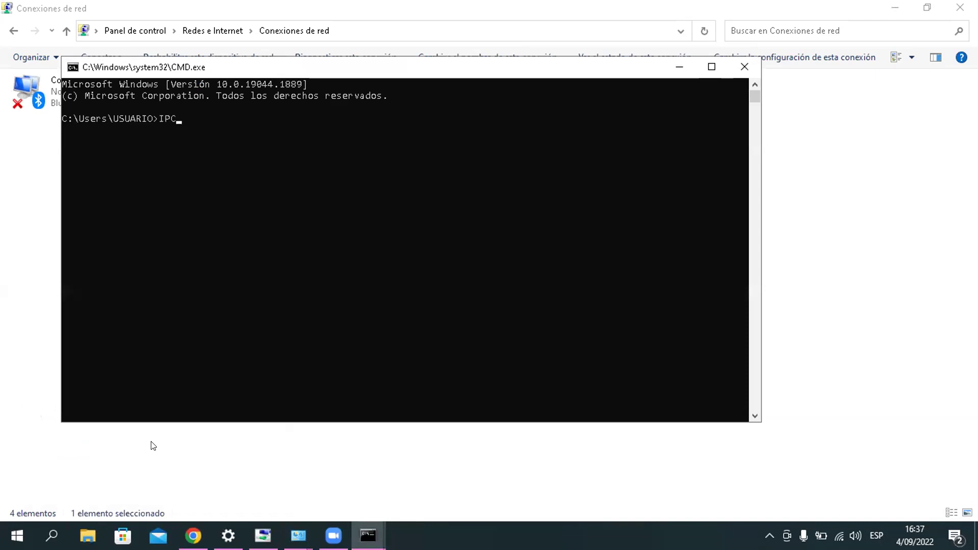
pyautogui.write('ONFIG')
pyautogui.press('Return')
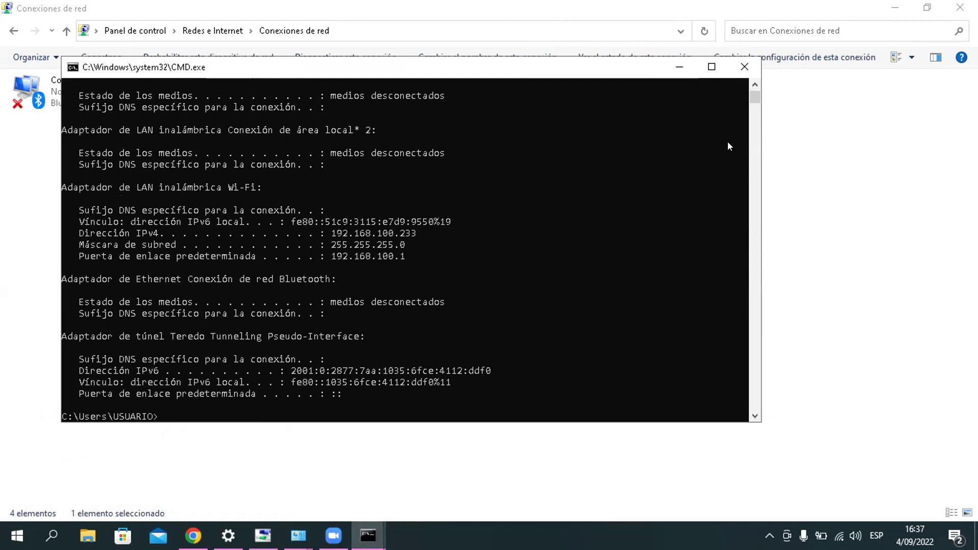
pyautogui.click(751, 417)
pyautogui.click(752, 417)
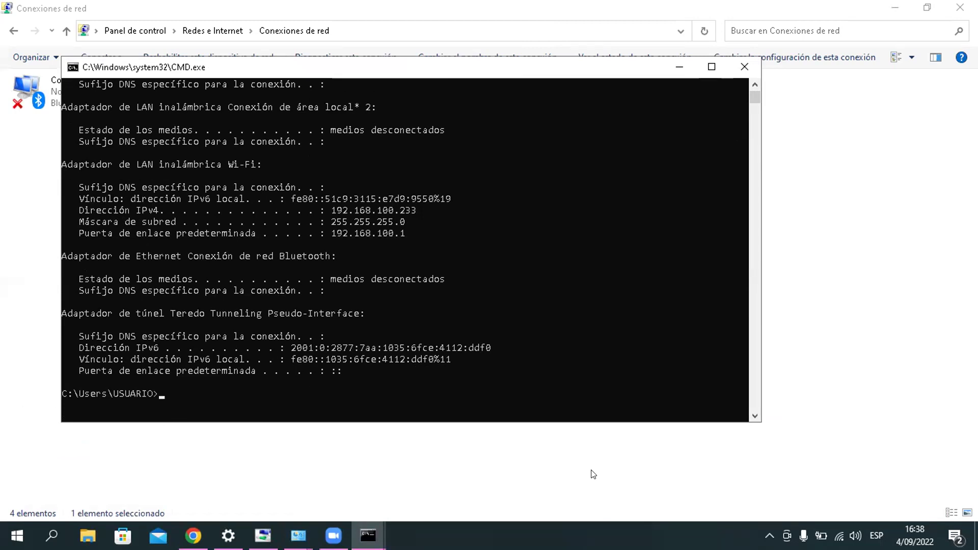
pyautogui.click(743, 66)
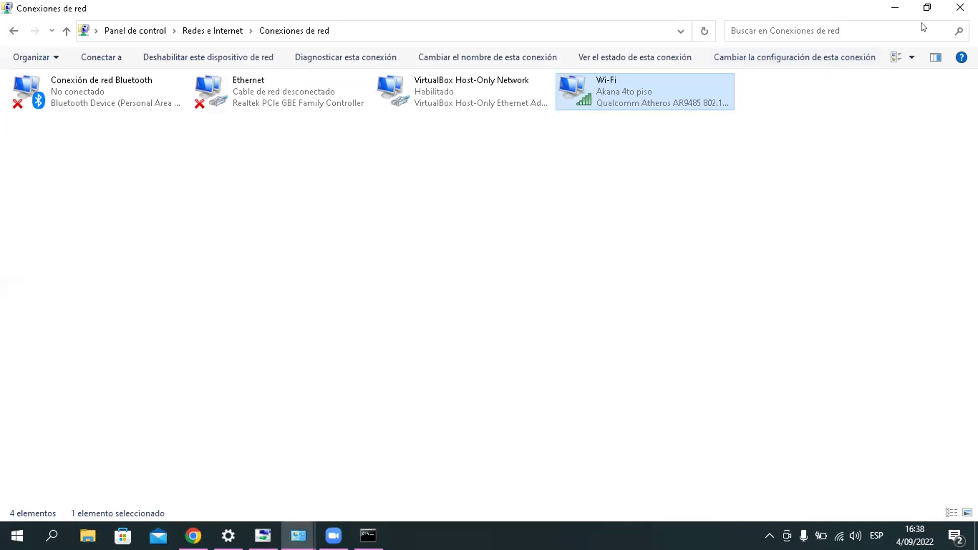
# Step: Close Network Connections and the enlarged WhatsApp photo, and dismiss the Zoom preview
pyautogui.click(960, 7)
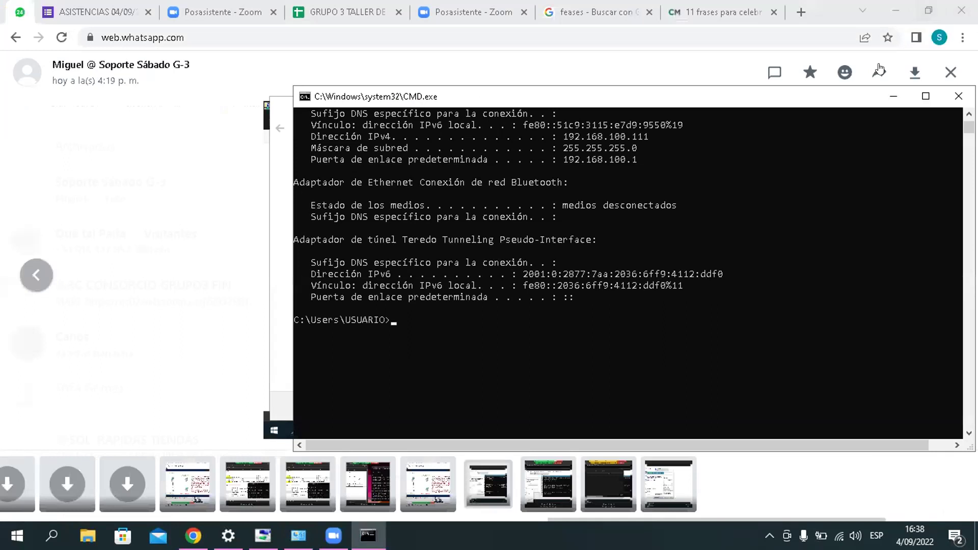
pyautogui.click(945, 94)
pyautogui.click(945, 94)
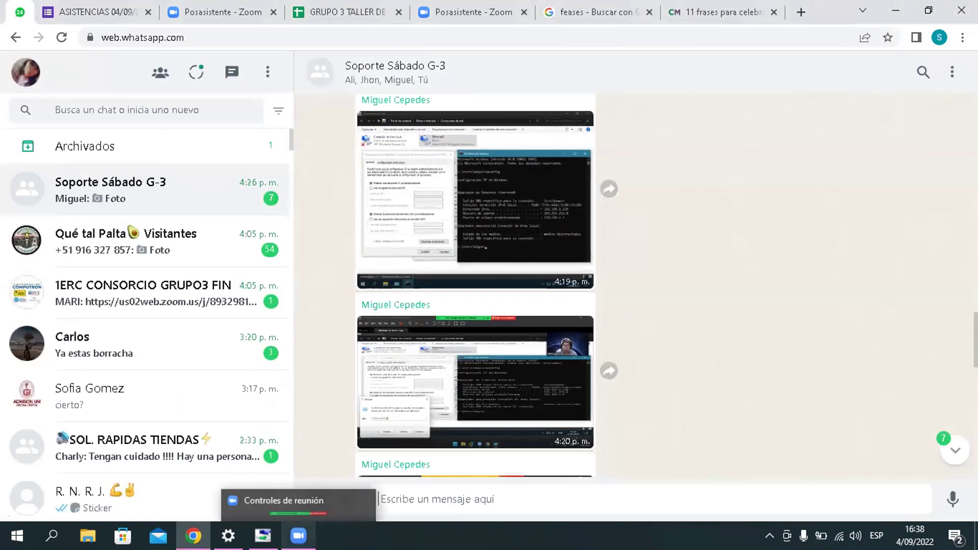
pyautogui.click(299, 536)
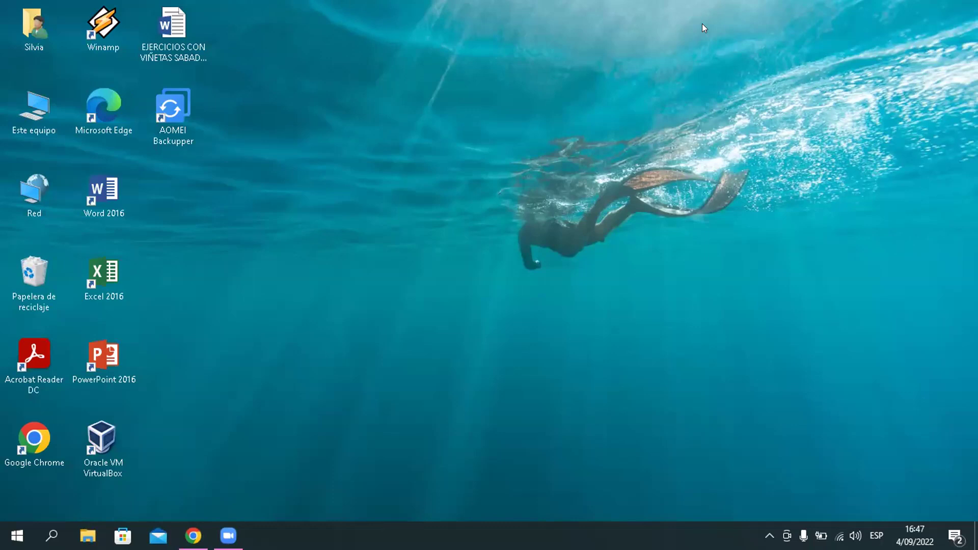
# Step: Browse from Este equipo to Disco local (C:) and bring up its context menu
pyautogui.doubleClick(49, 115)
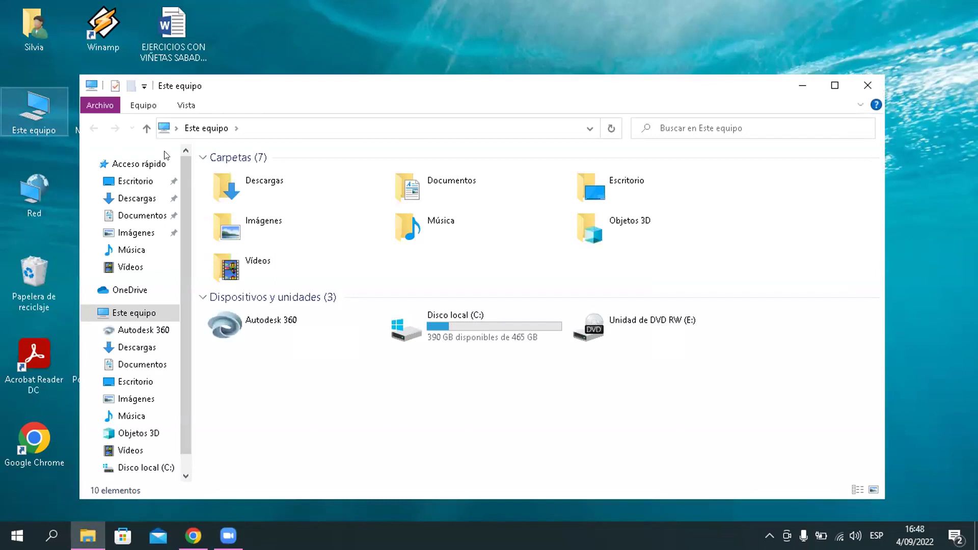
pyautogui.doubleClick(428, 314)
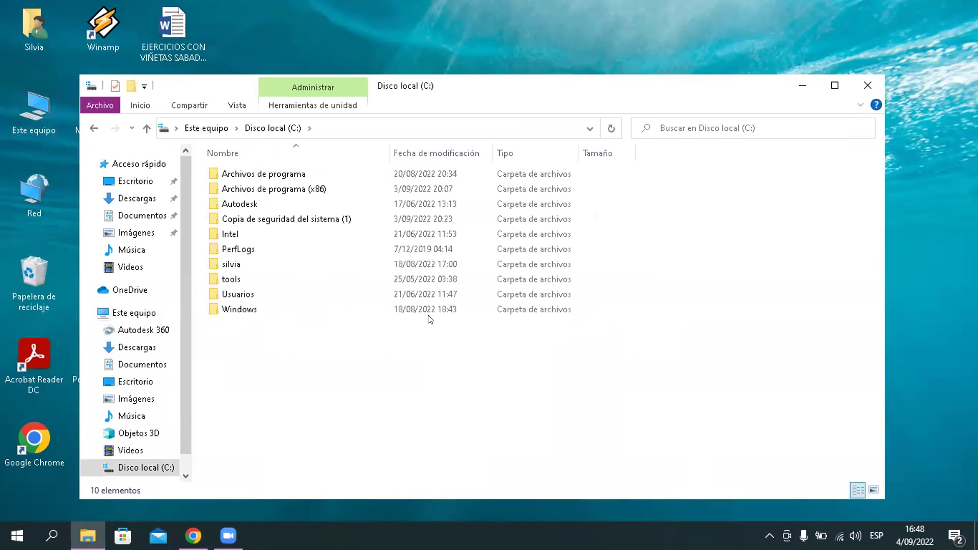
pyautogui.rightClick(345, 325)
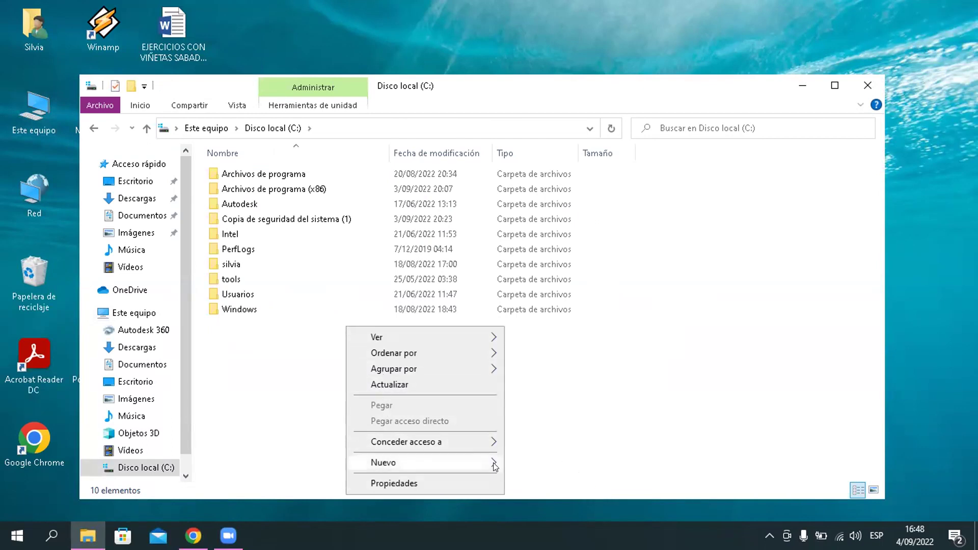
# Step: Create a new folder named TAREAS on Disco local (C:)
pyautogui.moveTo(494, 463)
pyautogui.click(531, 465)
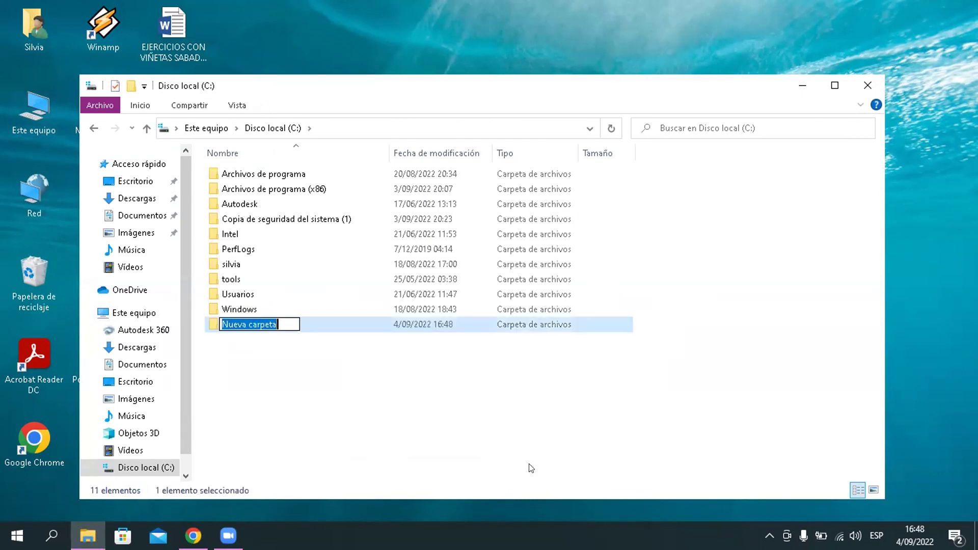
pyautogui.press('BackSpace')
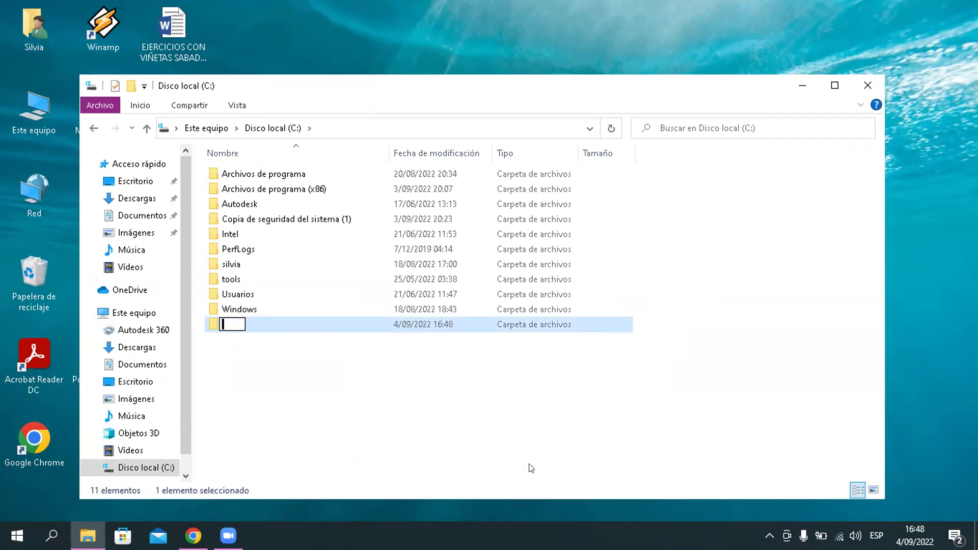
pyautogui.write('TAREAS')
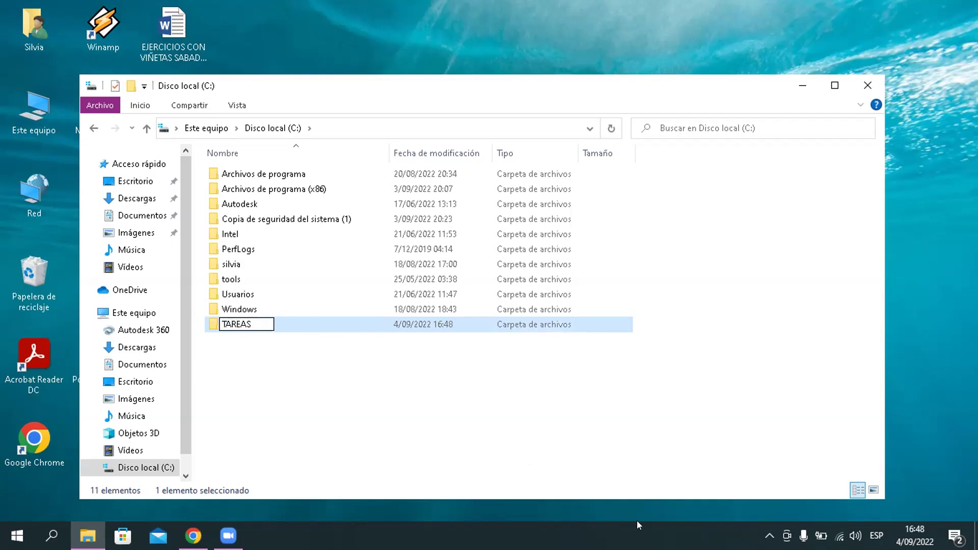
pyautogui.click(523, 422)
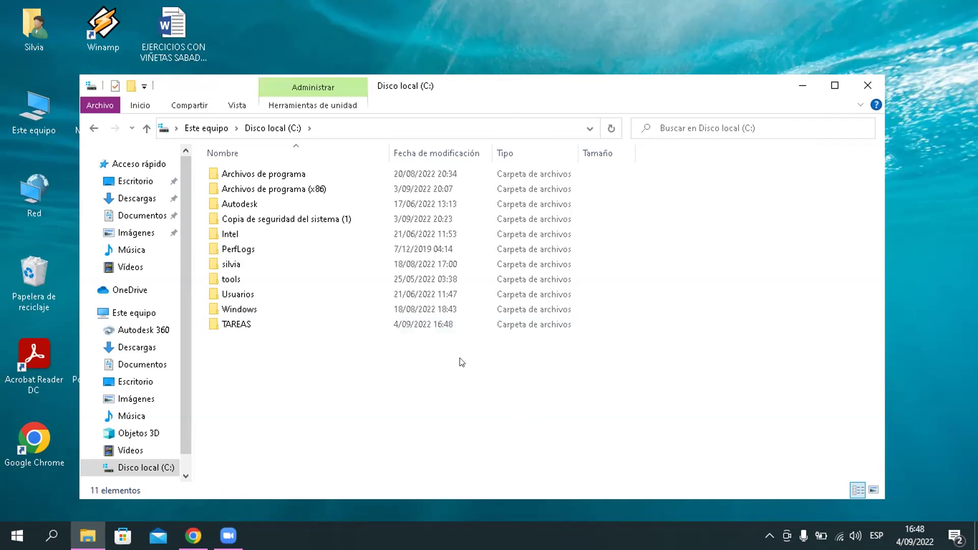
# Step: Give the TAREAS folder the globe-with-mouse icon through its Personalizar properties
pyautogui.click(439, 321)
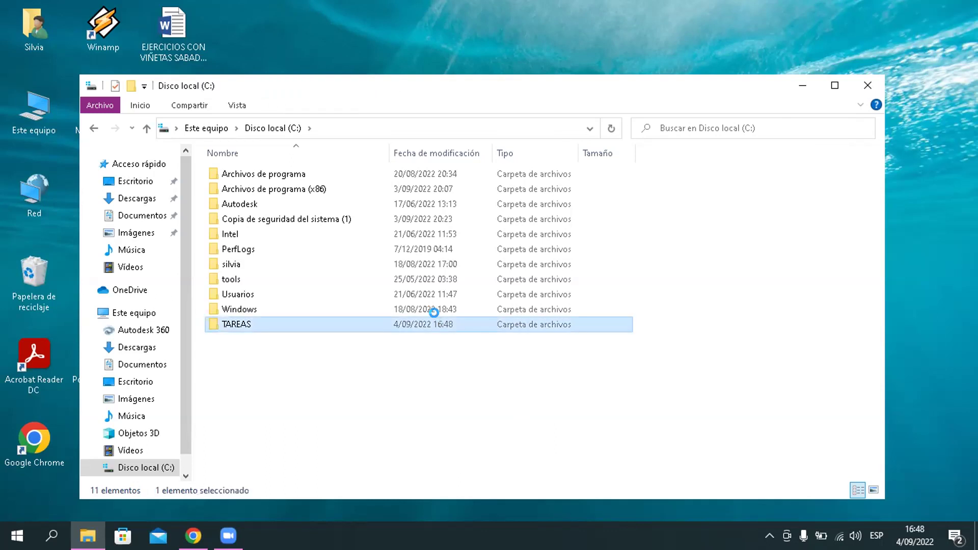
pyautogui.rightClick(439, 321)
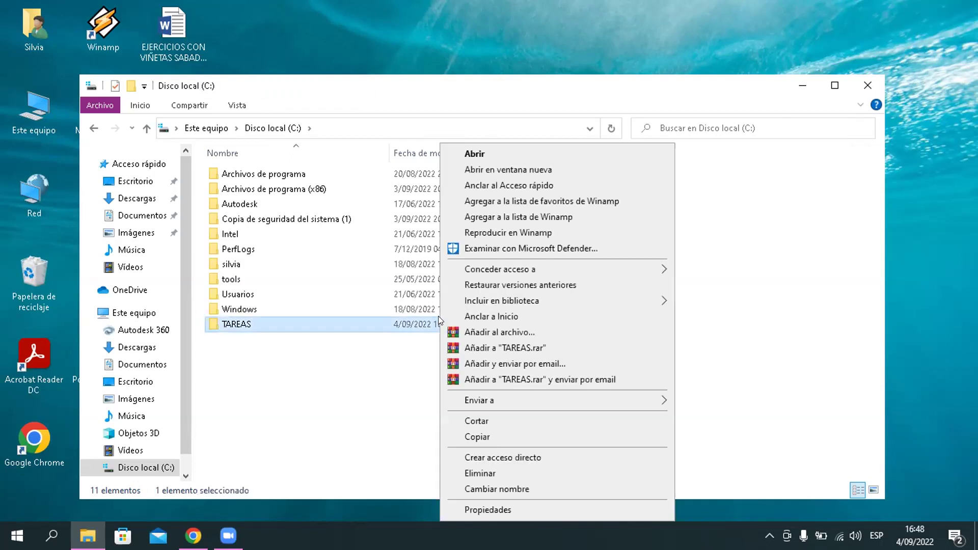
pyautogui.click(465, 509)
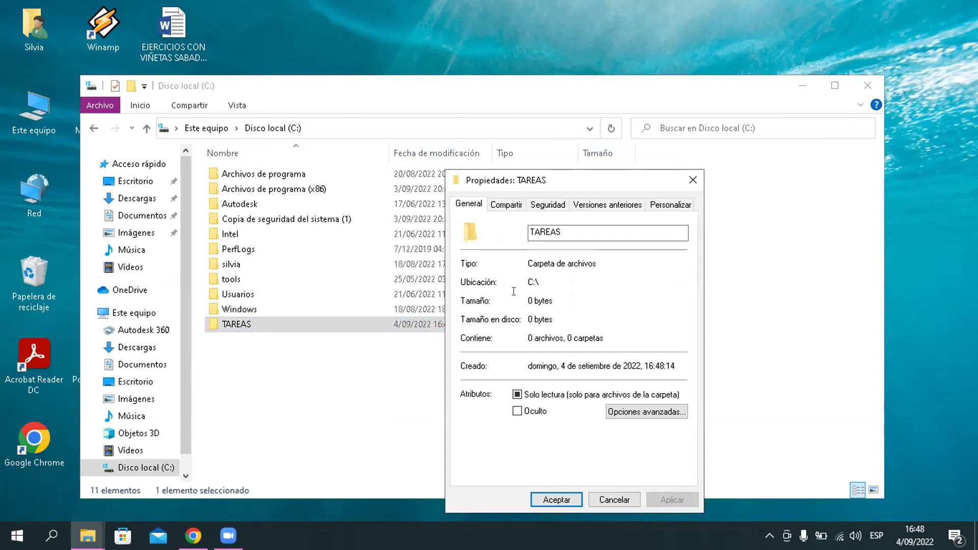
pyautogui.click(635, 410)
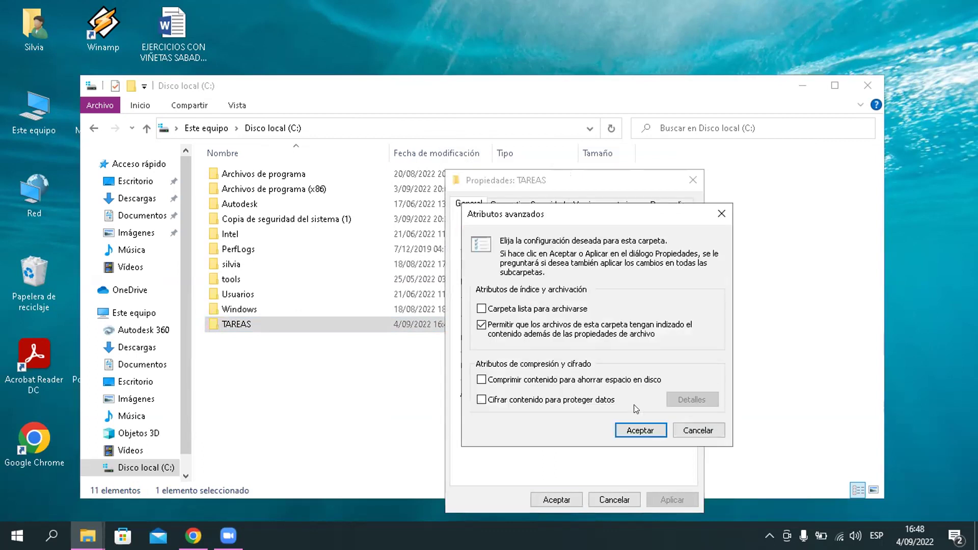
pyautogui.click(682, 431)
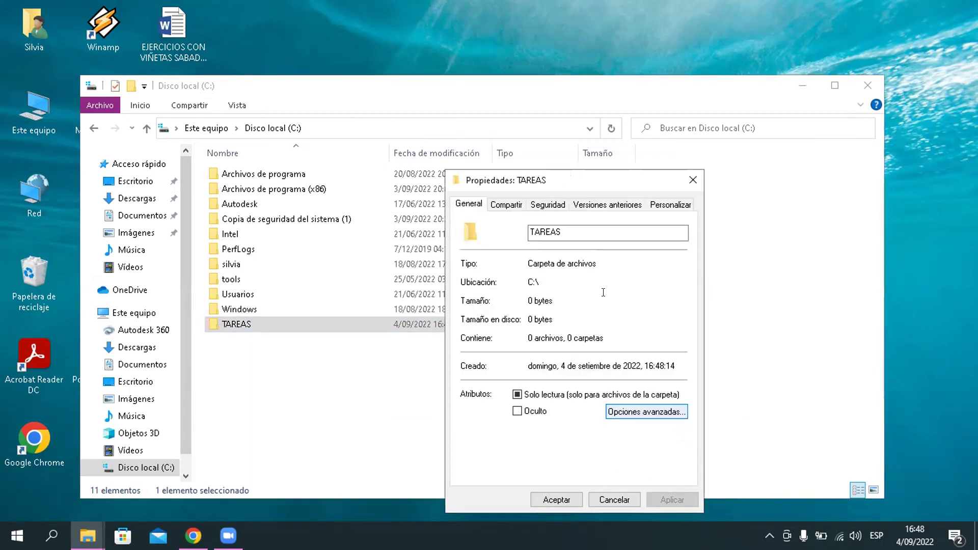
pyautogui.click(654, 205)
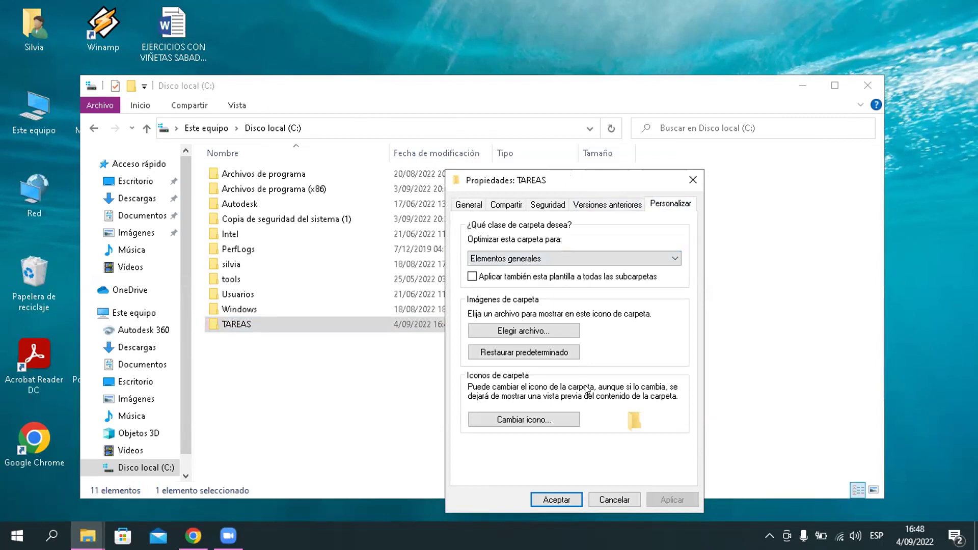
pyautogui.click(558, 419)
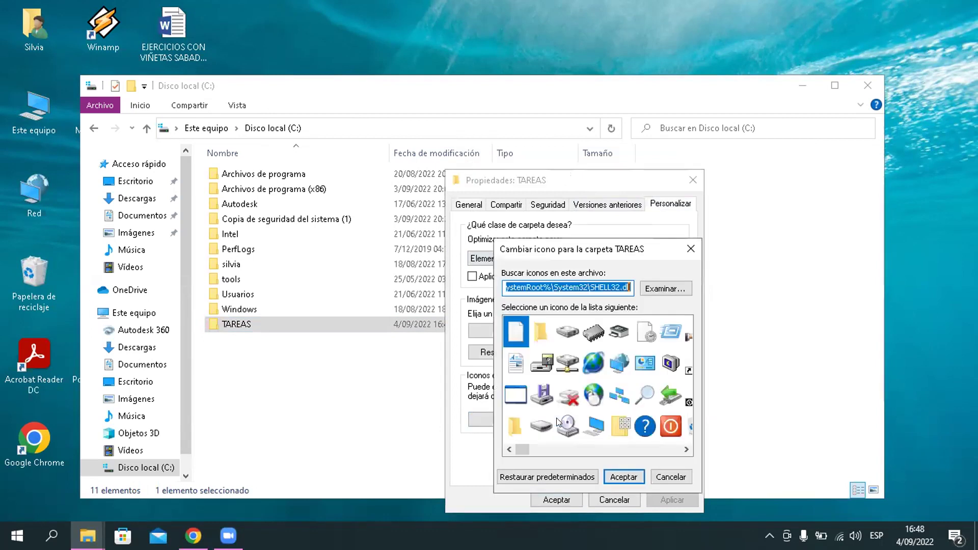
pyautogui.click(600, 397)
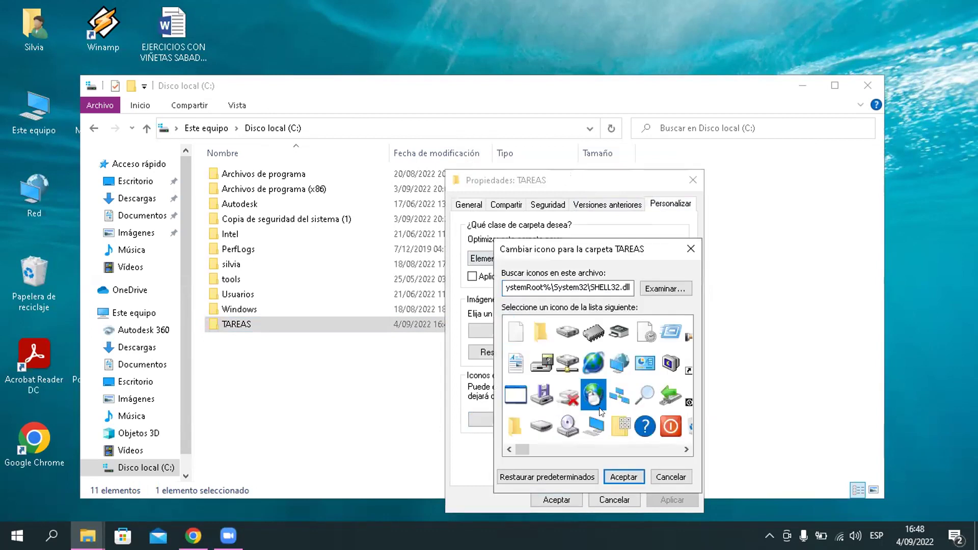
pyautogui.click(622, 475)
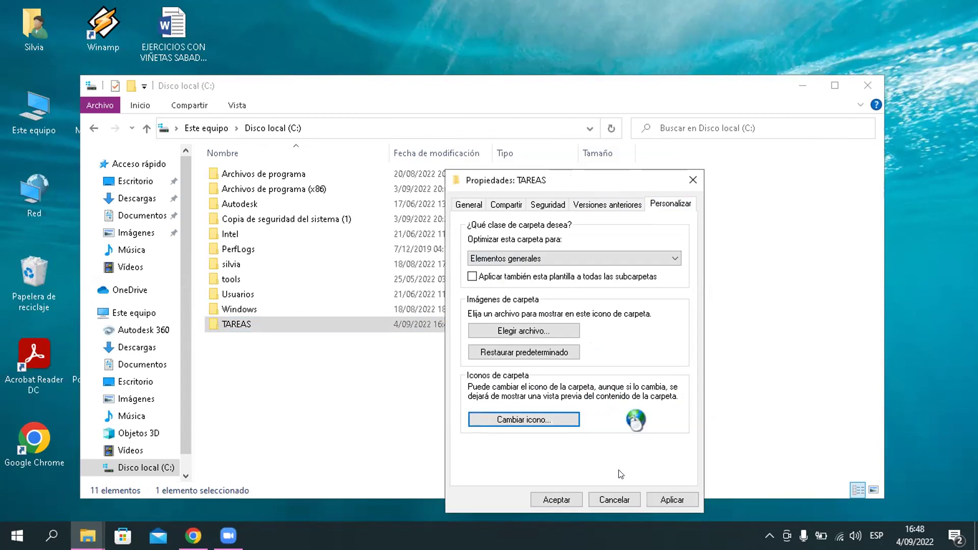
pyautogui.click(561, 497)
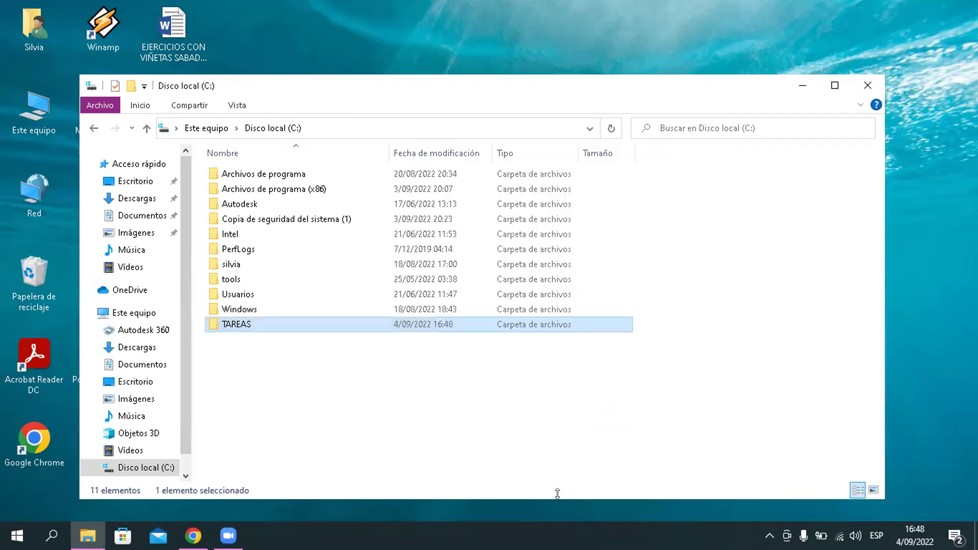
# Step: Open the TAREAS Compartir settings and start its Acceso a la red sharing dialog
pyautogui.rightClick(356, 324)
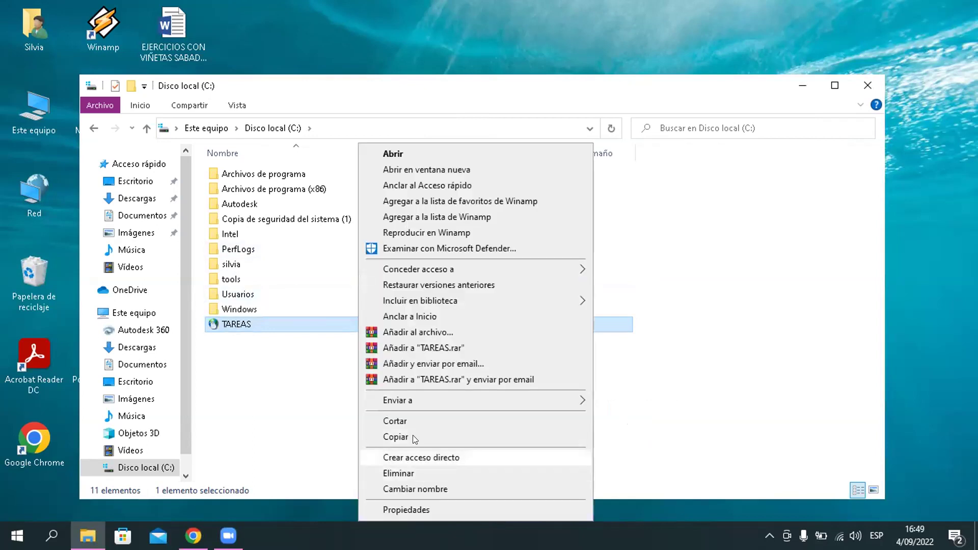
pyautogui.moveTo(409, 398)
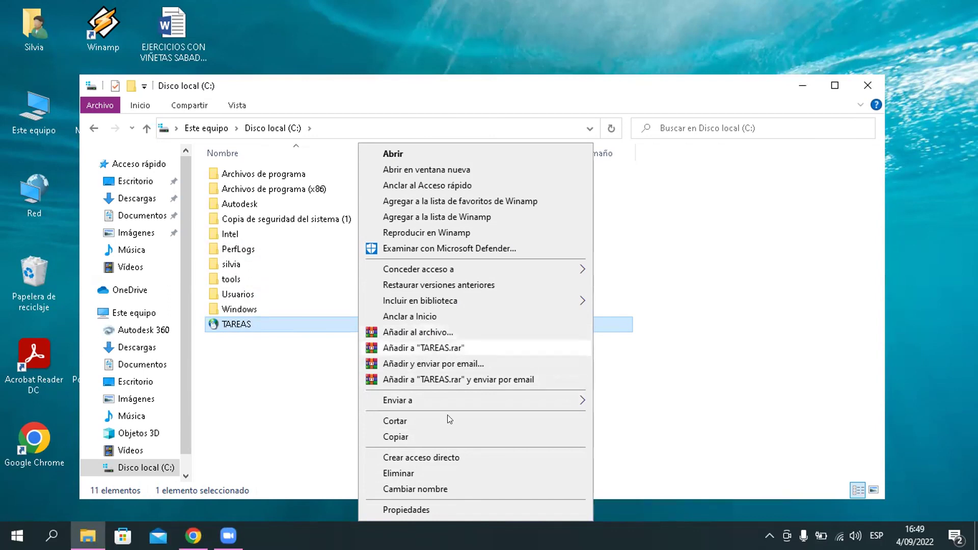
pyautogui.click(448, 511)
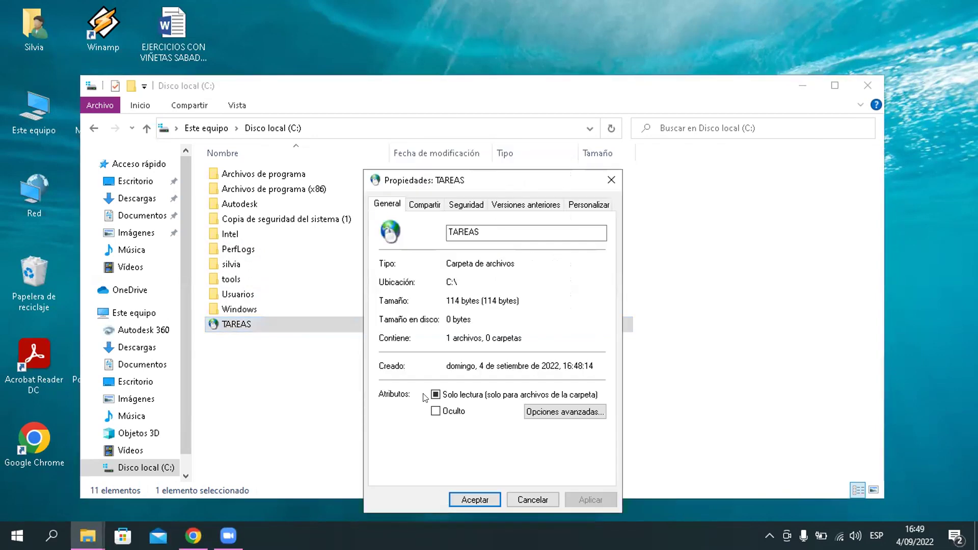
pyautogui.click(427, 204)
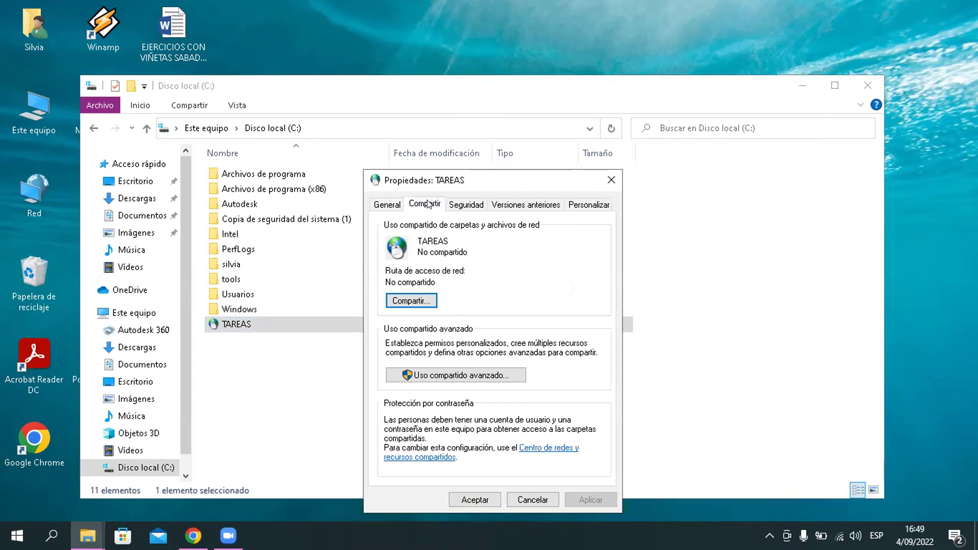
pyautogui.click(419, 305)
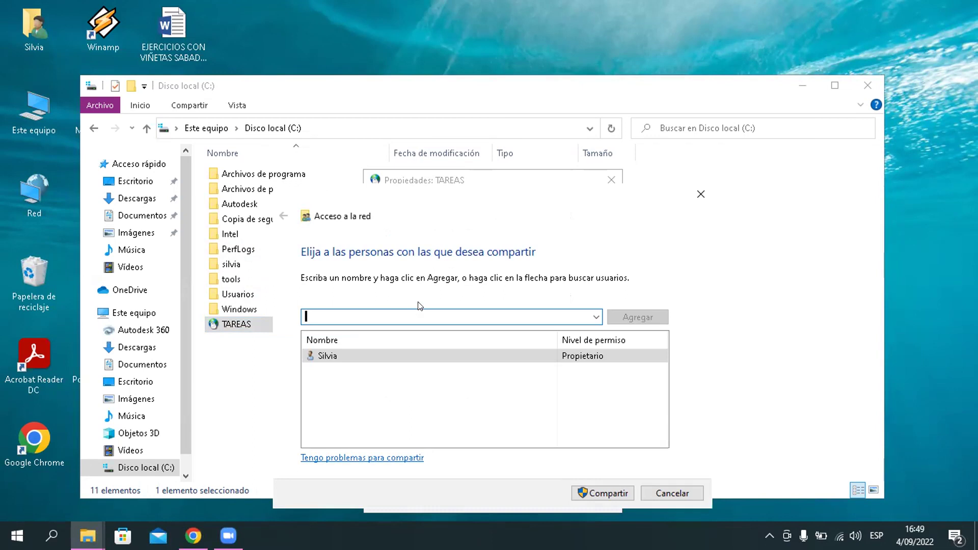
# Step: Share TAREAS with Todos at Lectura y escritura, keeping the network private
pyautogui.click(597, 317)
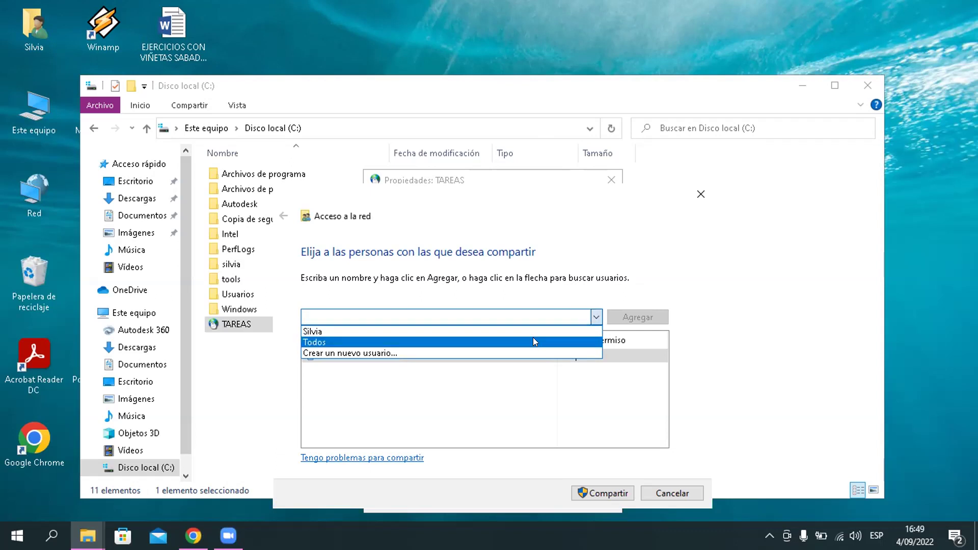
pyautogui.click(534, 338)
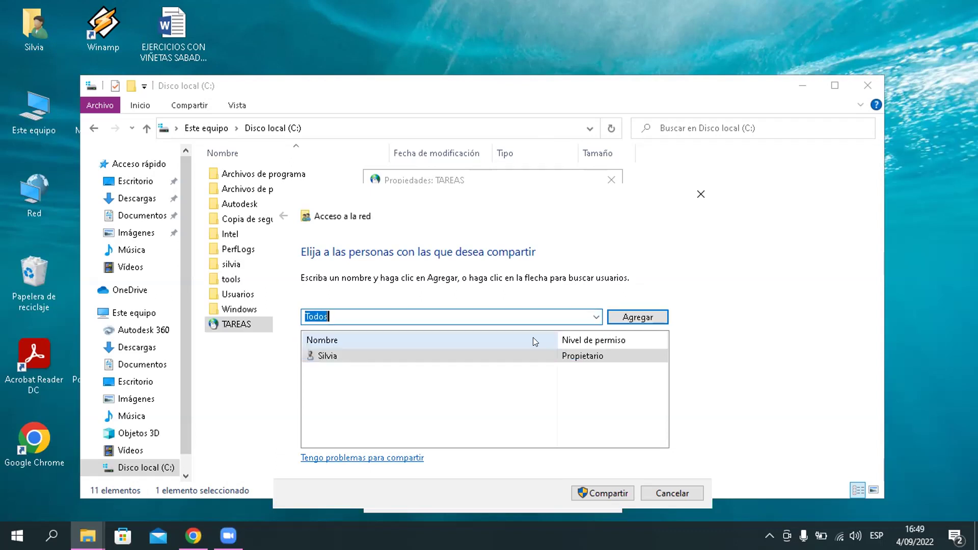
pyautogui.click(620, 315)
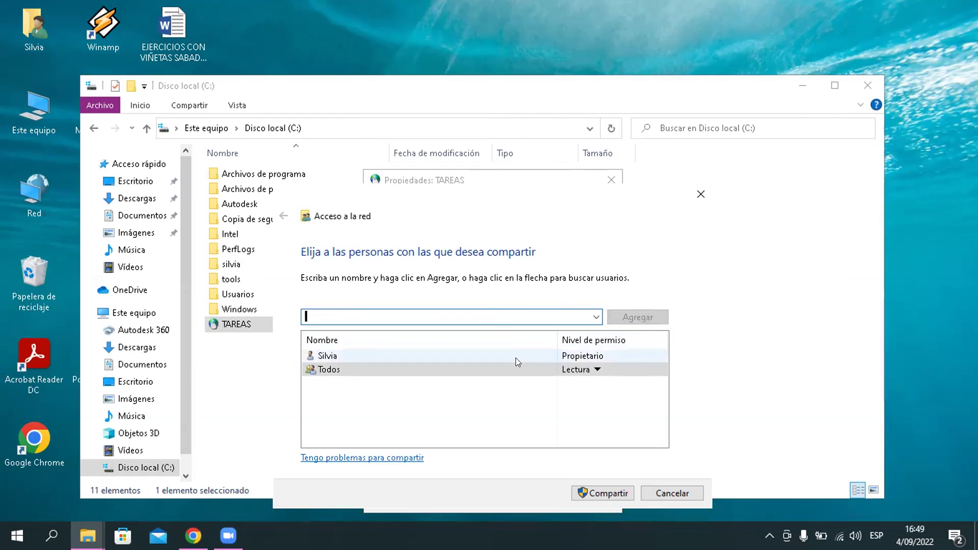
pyautogui.click(598, 370)
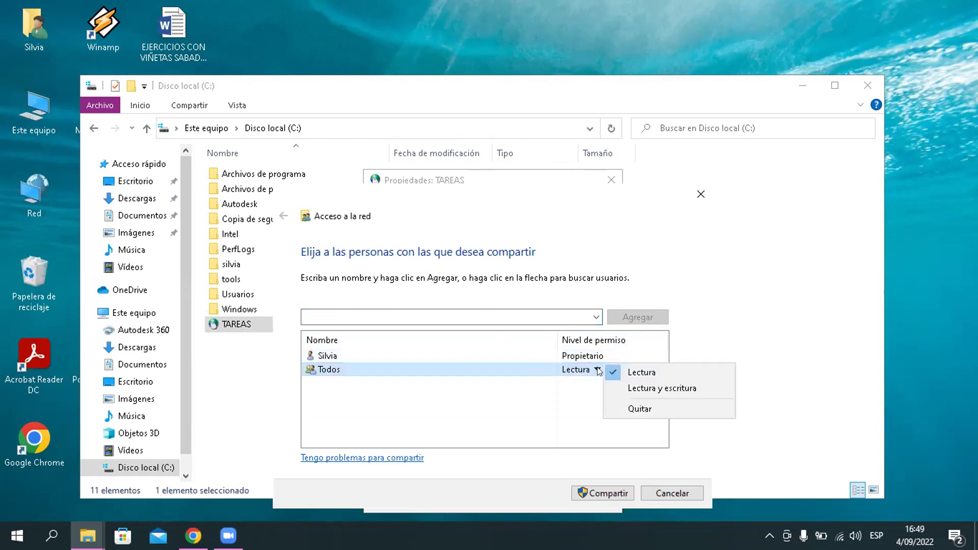
pyautogui.click(632, 389)
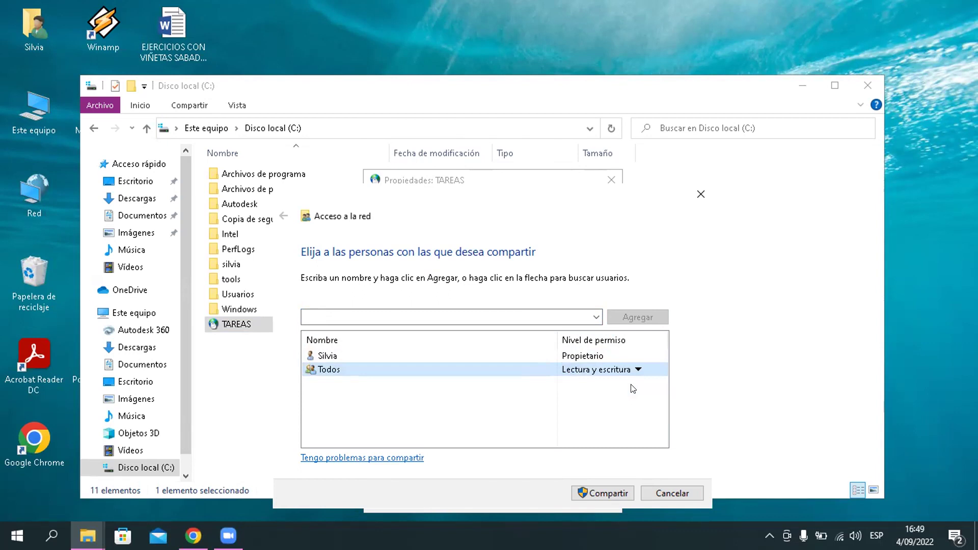
pyautogui.click(599, 489)
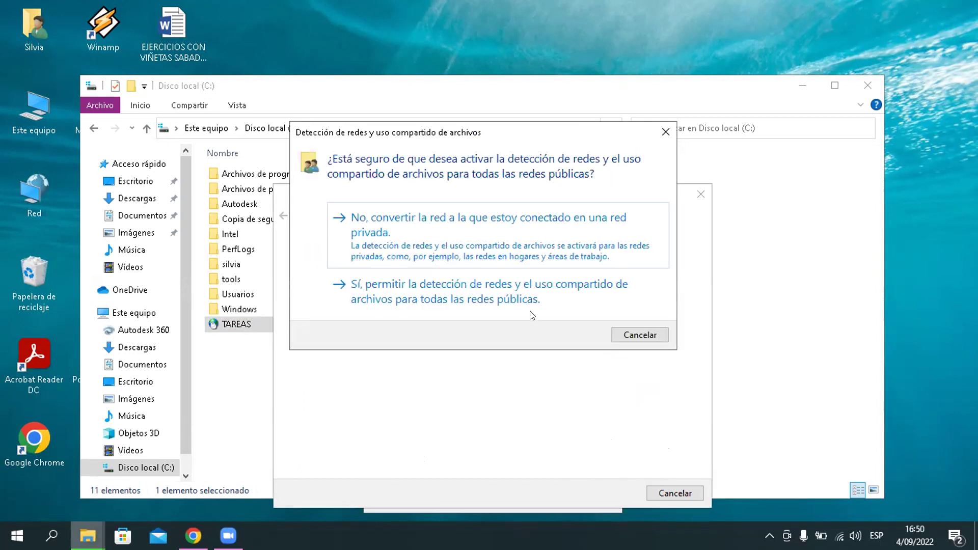
pyautogui.click(502, 259)
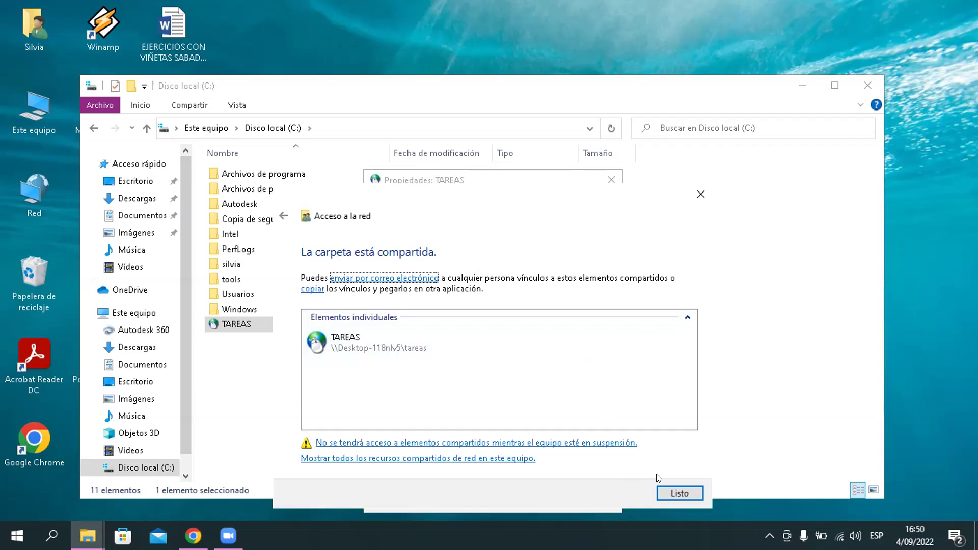
pyautogui.click(667, 494)
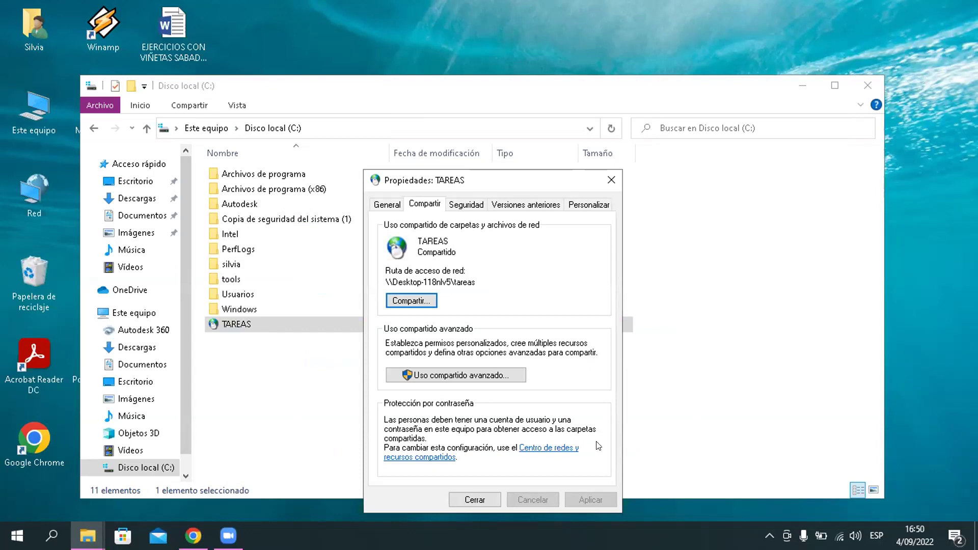
pyautogui.click(485, 500)
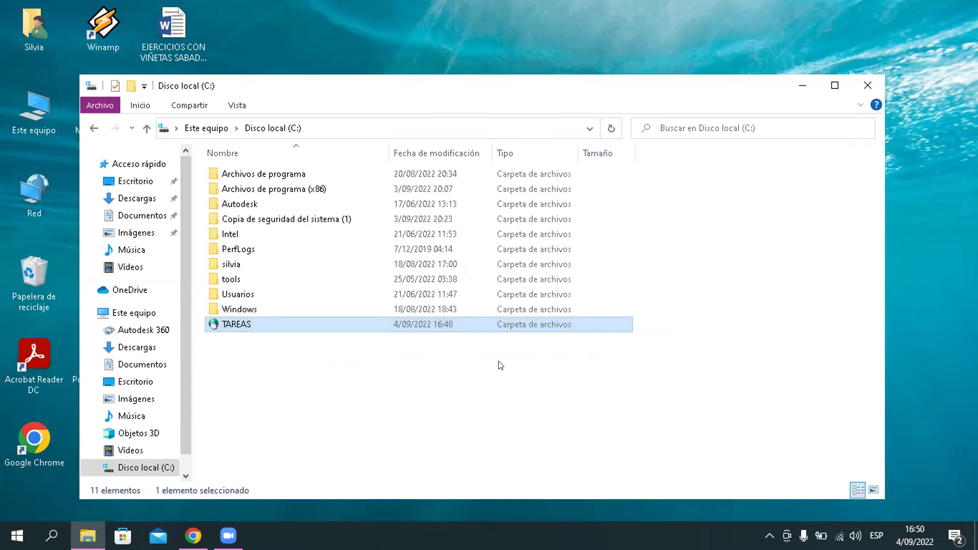
# Step: Close File Explorer and open an empty Run dialog with Win+R
pyautogui.click(872, 80)
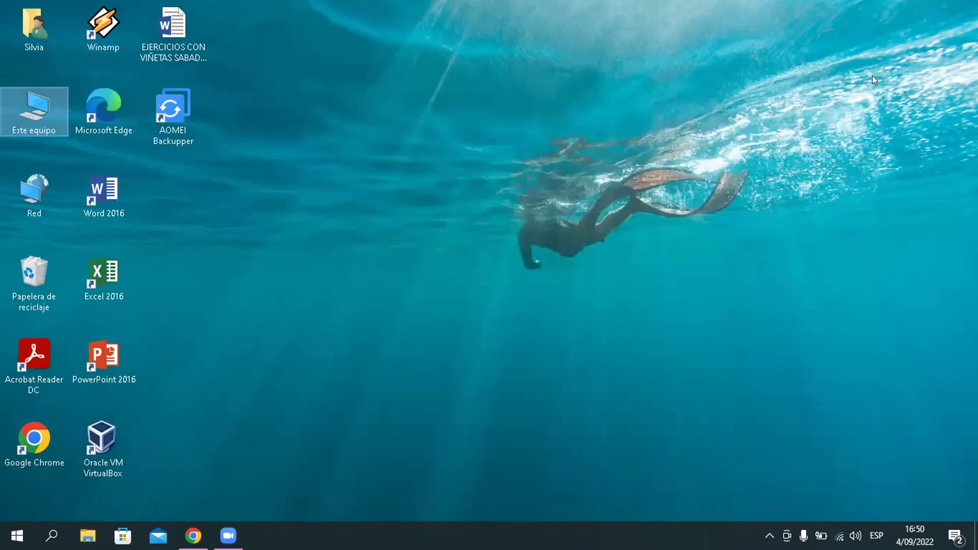
pyautogui.press('super+r')
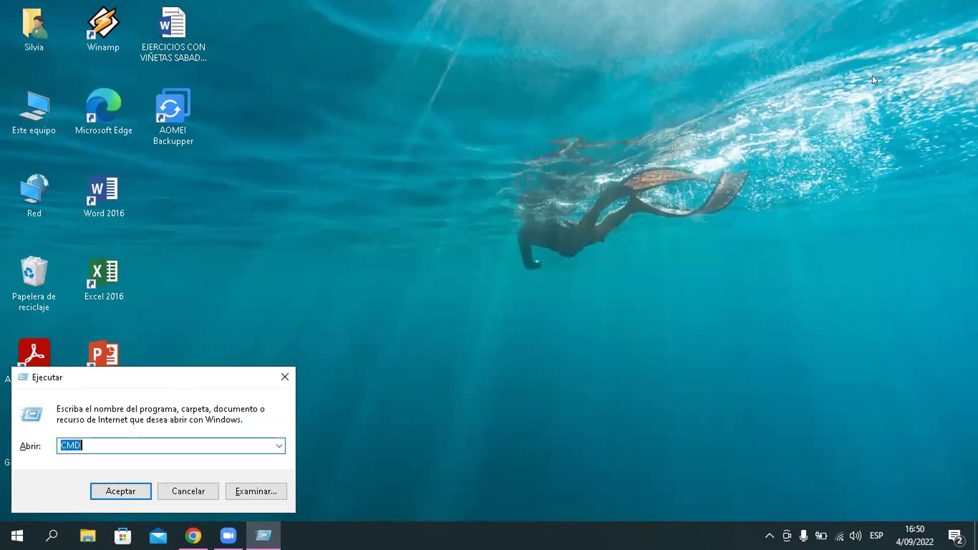
pyautogui.press('BackSpace')
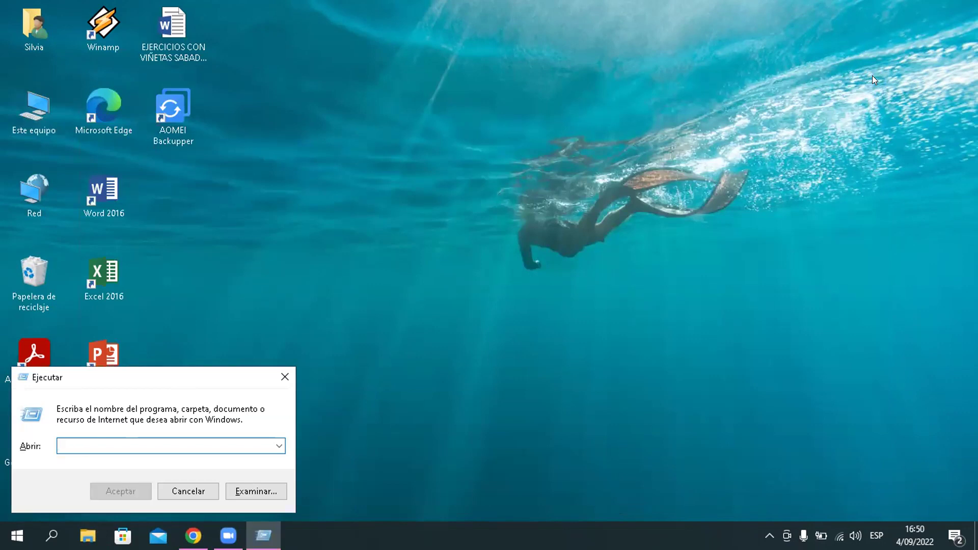
pyautogui.write('AY')
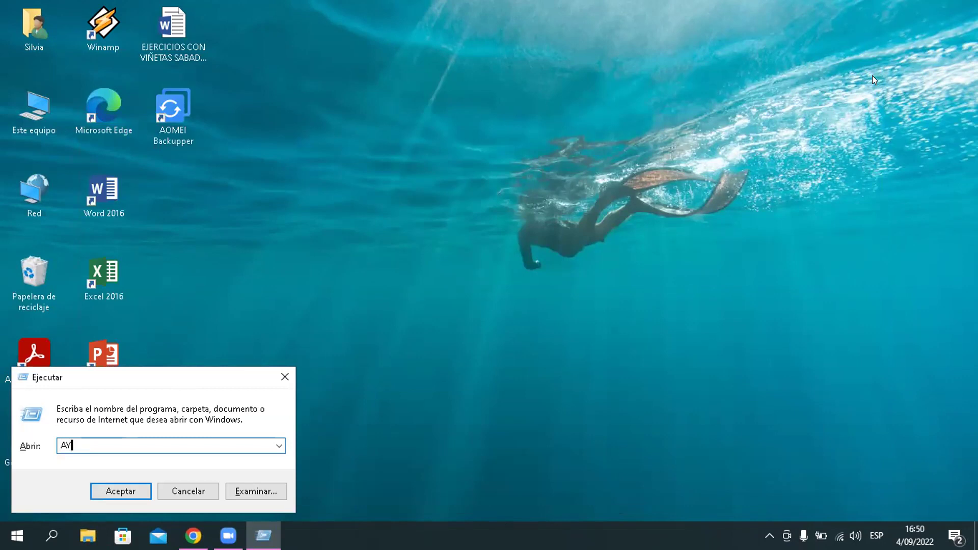
pyautogui.press('BackSpace')
pyautogui.press('BackSpace')
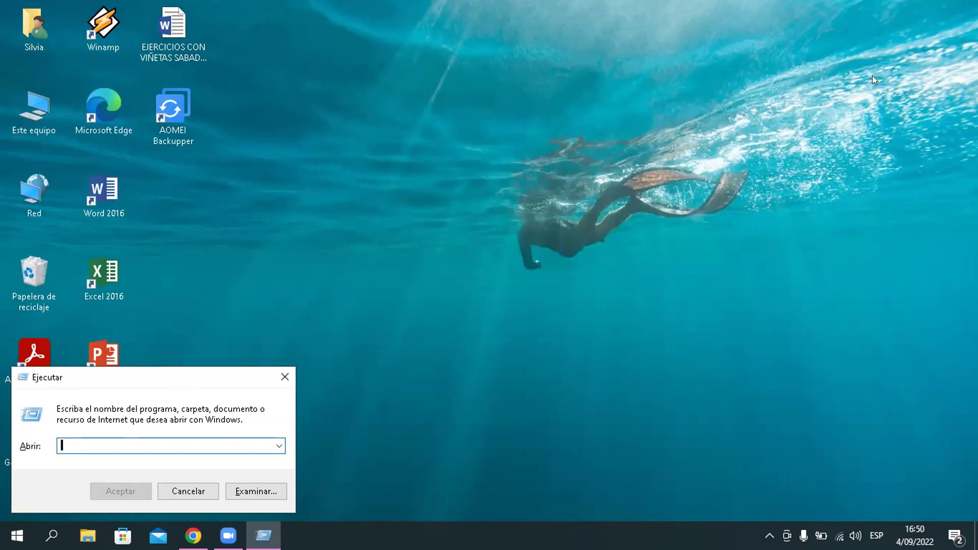
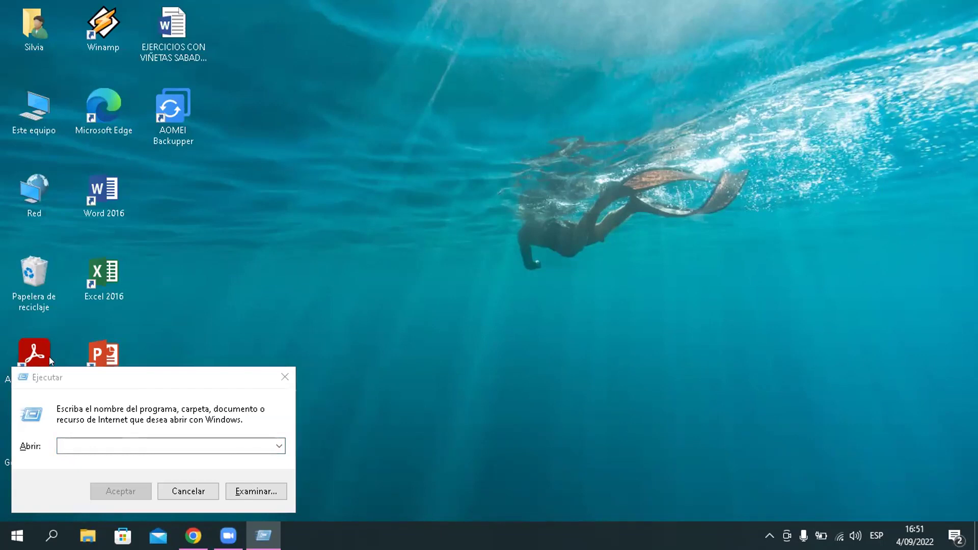
# Step: Submit a bare \\ path in Run, dismiss the network path error, and keep the backslashes
pyautogui.click(67, 441)
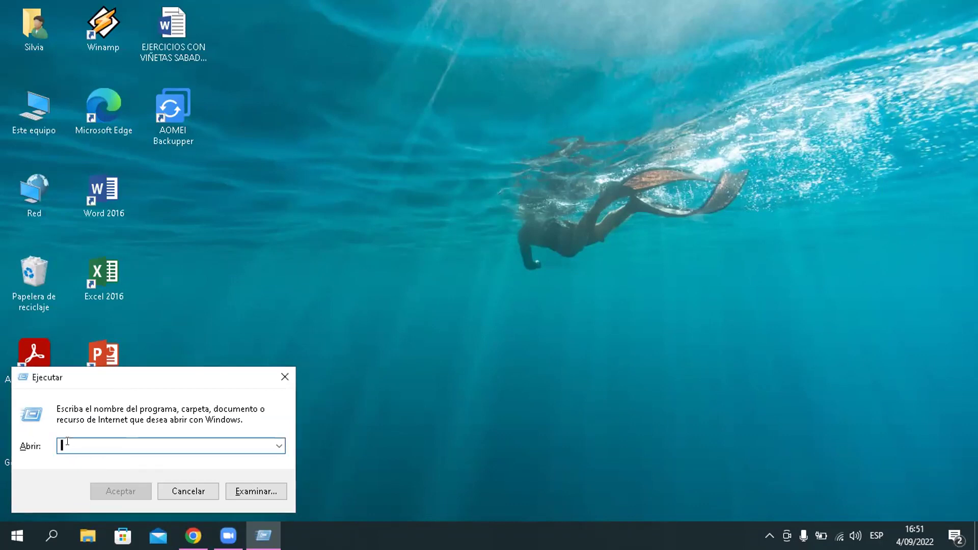
pyautogui.write('V')
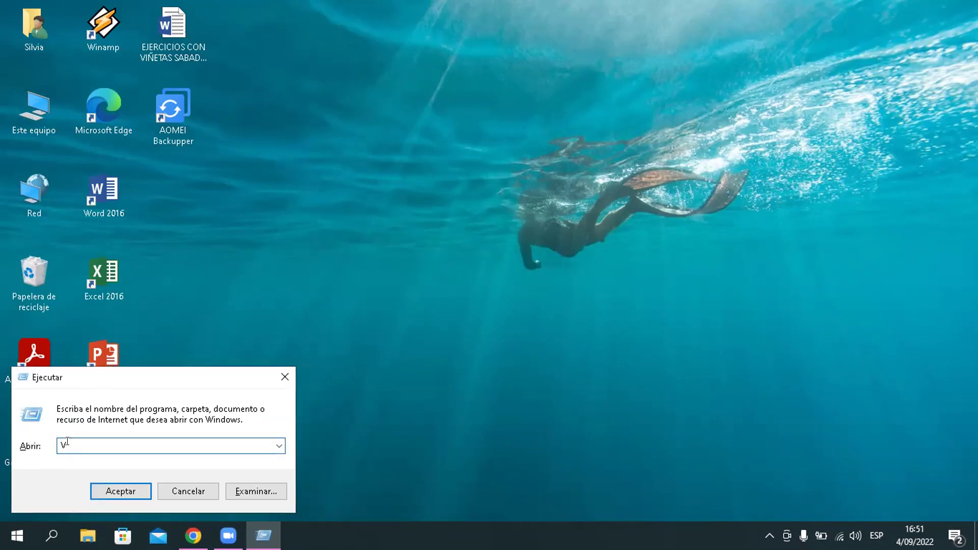
pyautogui.press('BackSpace')
pyautogui.write('\\\\')
pyautogui.click(106, 490)
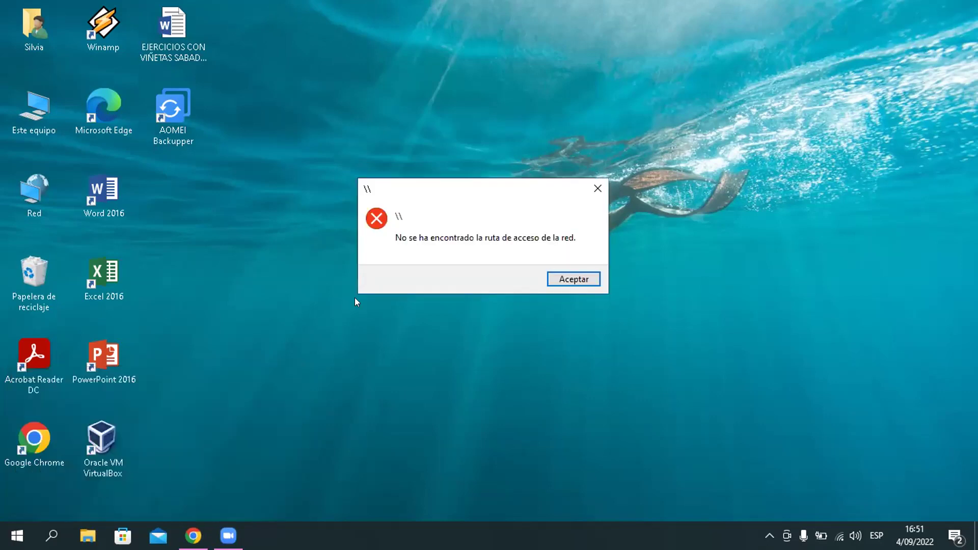
pyautogui.click(598, 188)
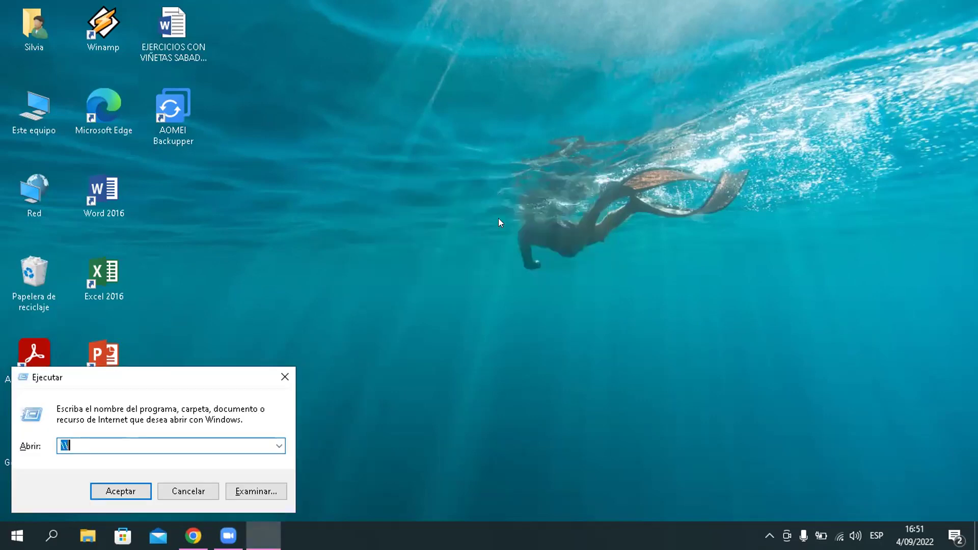
pyautogui.click(137, 444)
# Step: Complete the path as \\192.168.100.233 and submit it from Run
pyautogui.write('192.168.100.20')
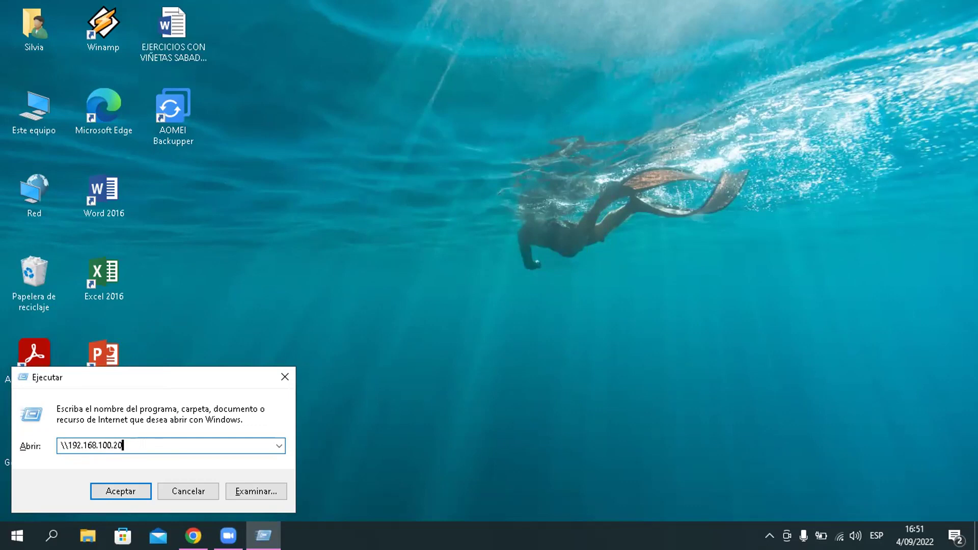
pyautogui.write('3')
pyautogui.press('BackSpace')
pyautogui.press('BackSpace')
pyautogui.write('33')
pyautogui.click(126, 486)
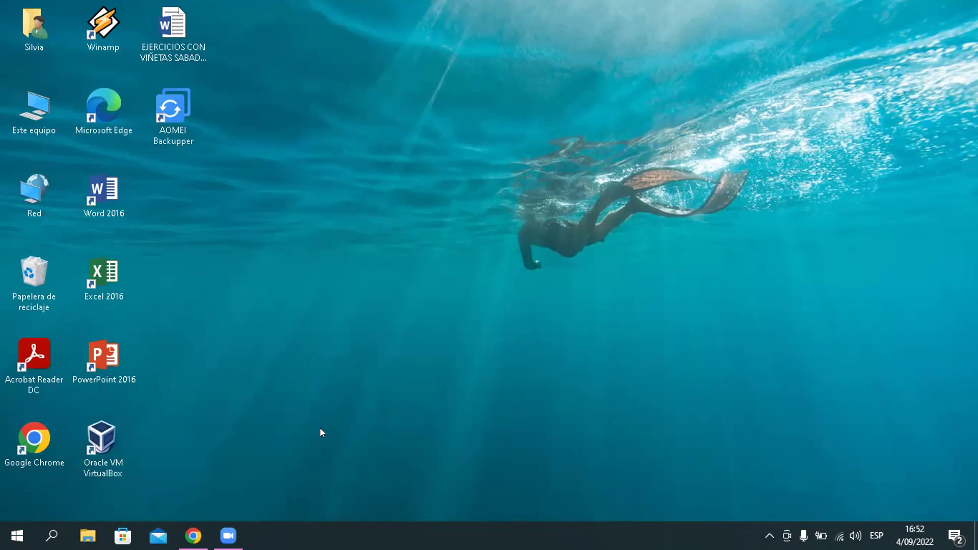
# Step: Retry Run with //192.168.100.203, dismiss the error, and delete the wrong leading slashes
pyautogui.press('super+r')
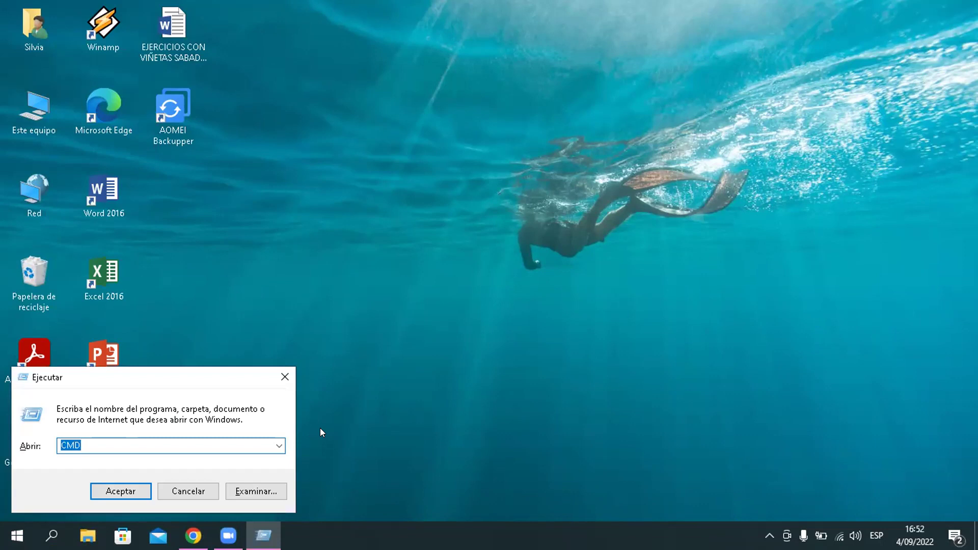
pyautogui.press('BackSpace')
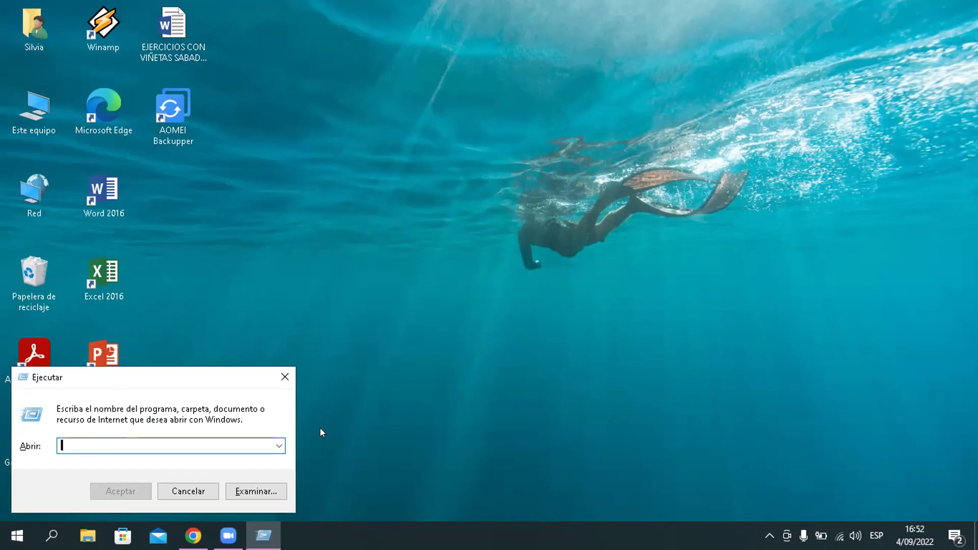
pyautogui.write('//')
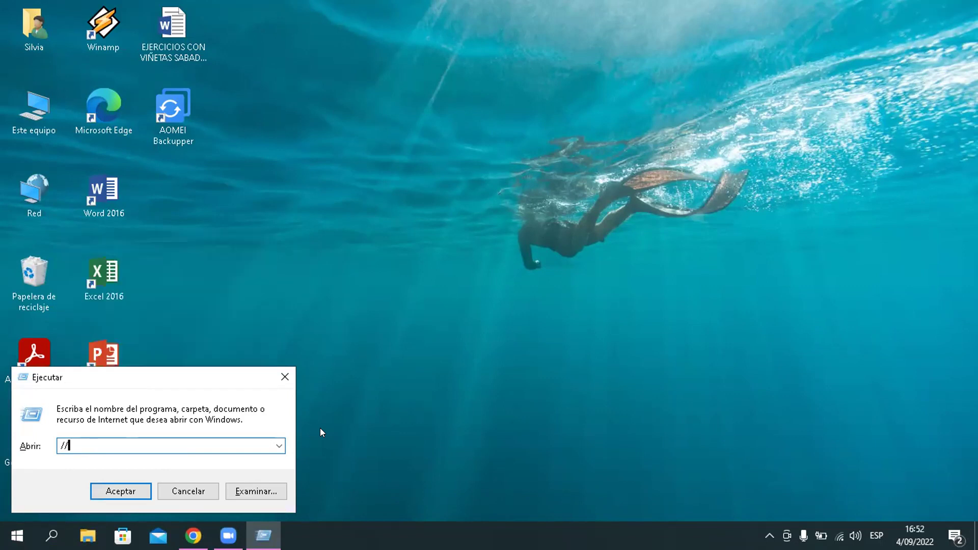
pyautogui.write('1')
pyautogui.write('92')
pyautogui.write('.')
pyautogui.write('16')
pyautogui.write('8')
pyautogui.write('.')
pyautogui.write('100')
pyautogui.write('.1')
pyautogui.press('BackSpace')
pyautogui.write('203')
pyautogui.click(118, 490)
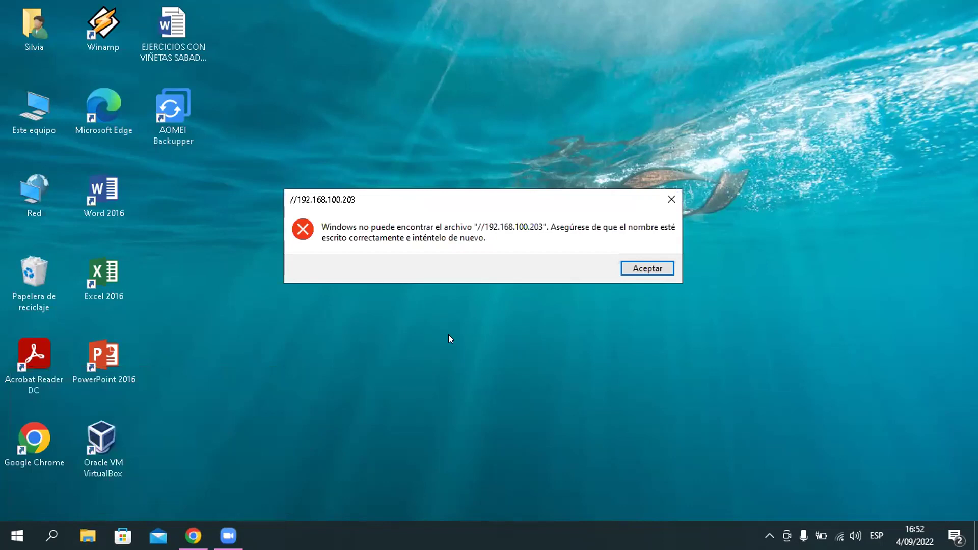
pyautogui.click(634, 260)
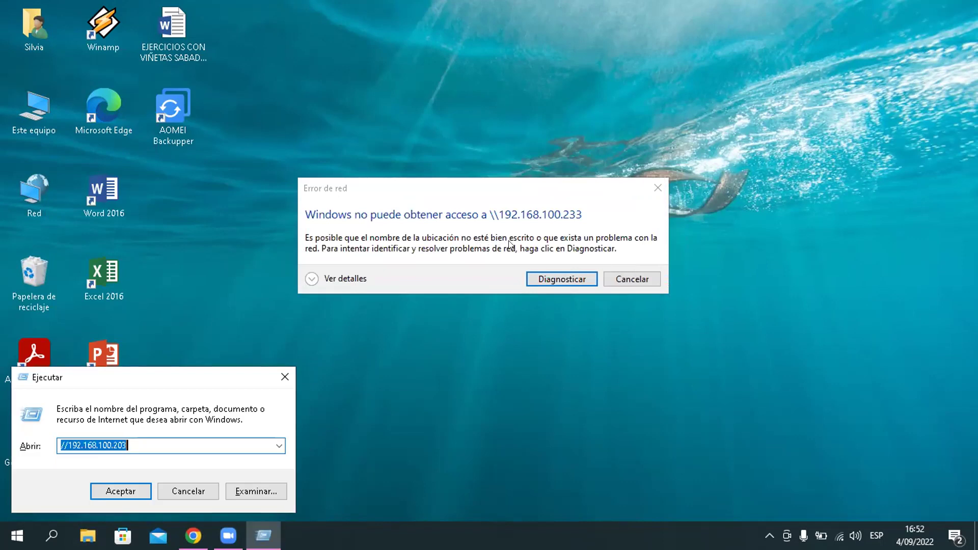
pyautogui.click(64, 445)
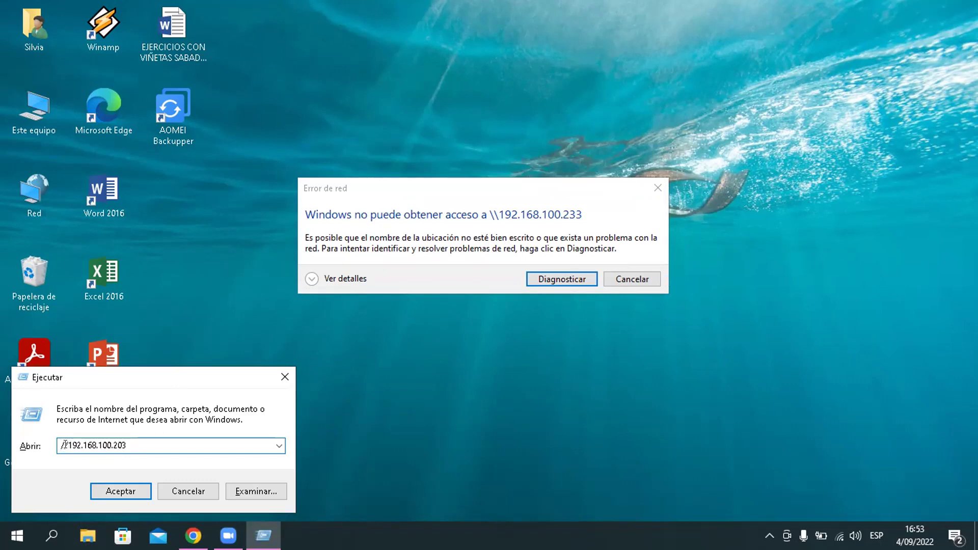
pyautogui.press('BackSpace')
pyautogui.press('BackSpace')
# Step: Open \\192.168.100.203, check that the tareas shared folder is empty, and return to the share list
pyautogui.write('\\')
pyautogui.click(108, 486)
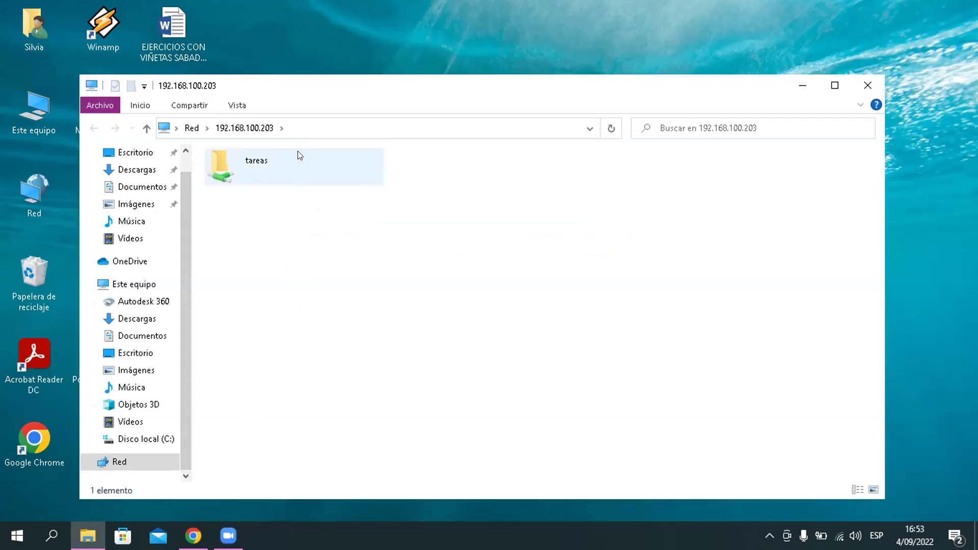
pyautogui.click(298, 153)
pyautogui.doubleClick(298, 153)
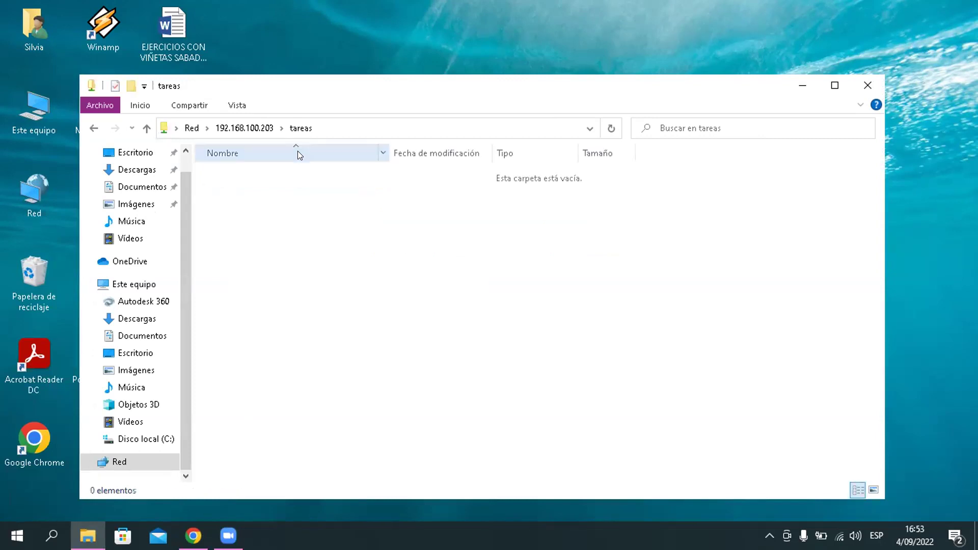
pyautogui.click(97, 124)
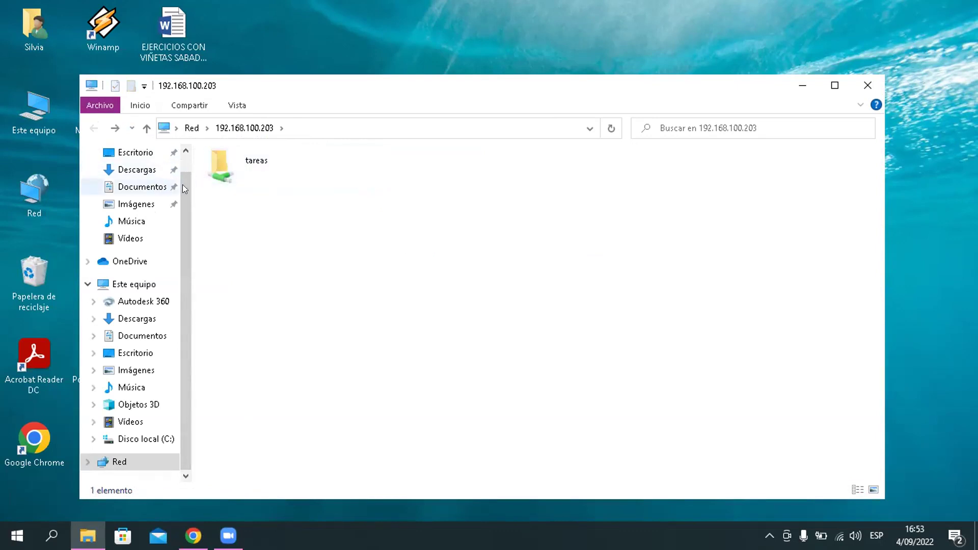
pyautogui.scroll(1, 182, 185)
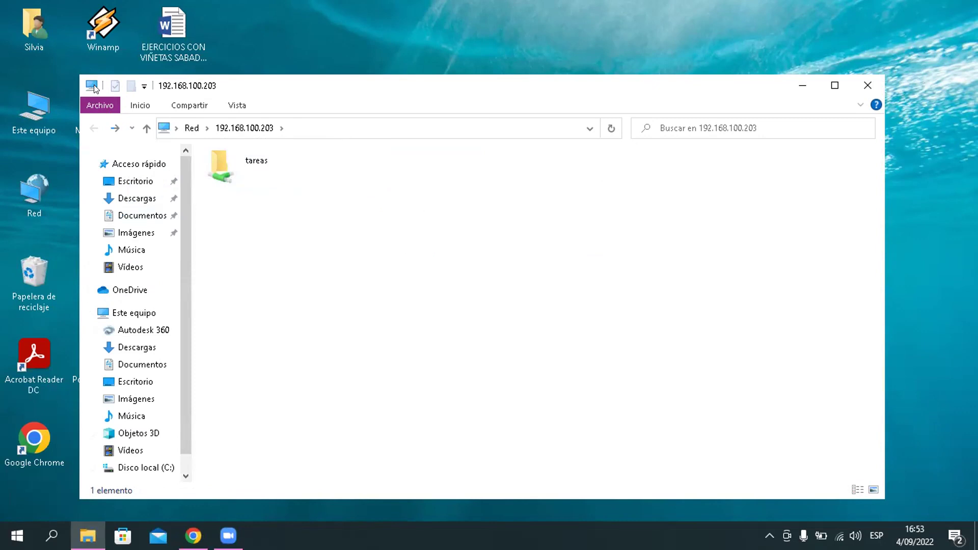
# Step: Open Este equipo's Properties, then its advanced system settings
pyautogui.doubleClick(28, 102)
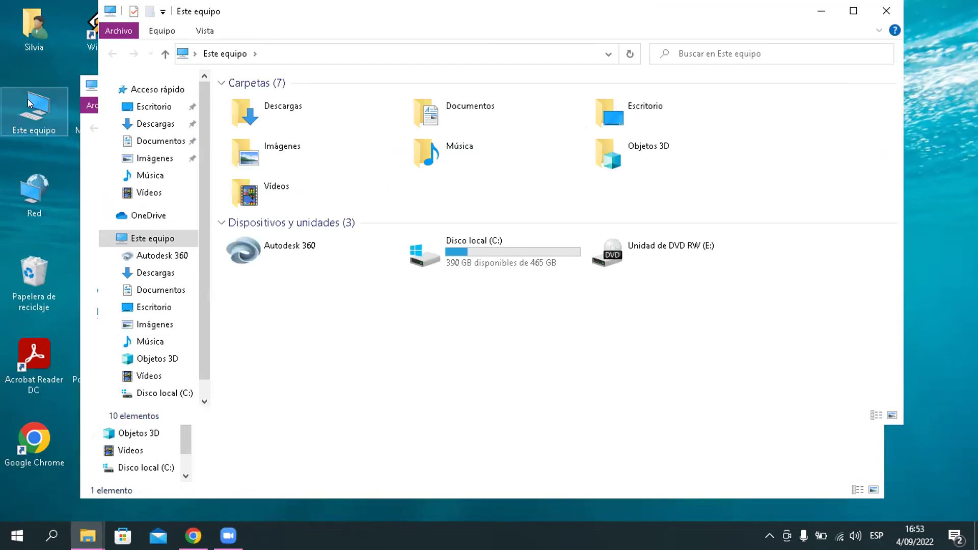
pyautogui.rightClick(238, 326)
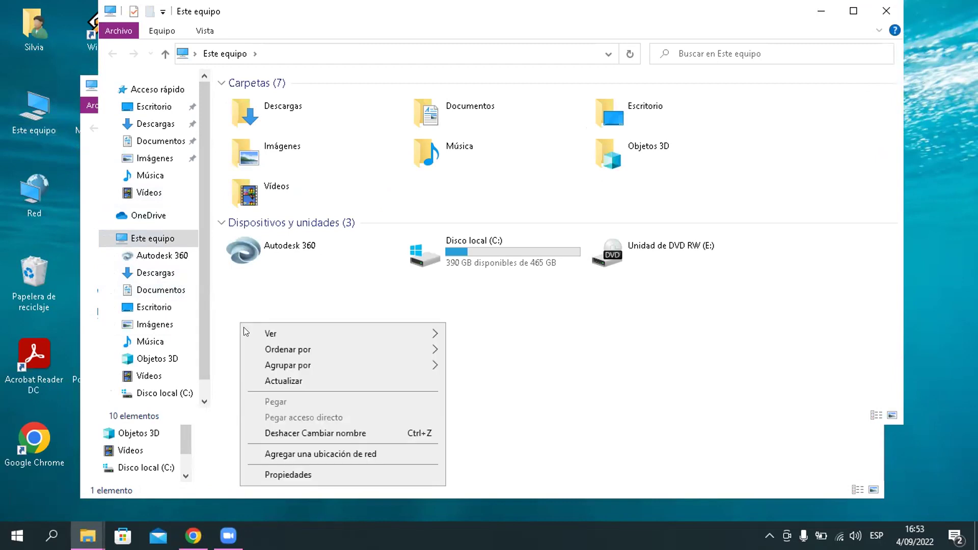
pyautogui.click(335, 476)
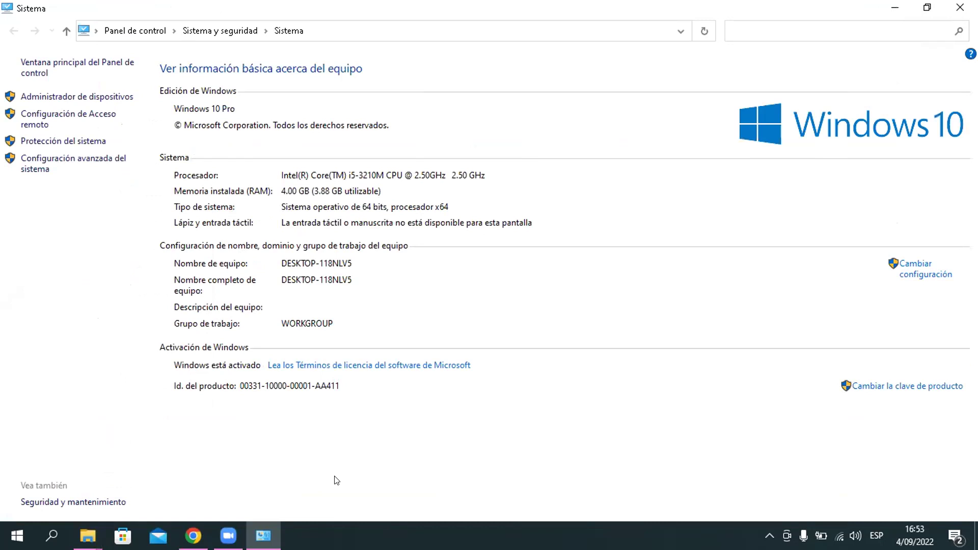
pyautogui.click(78, 162)
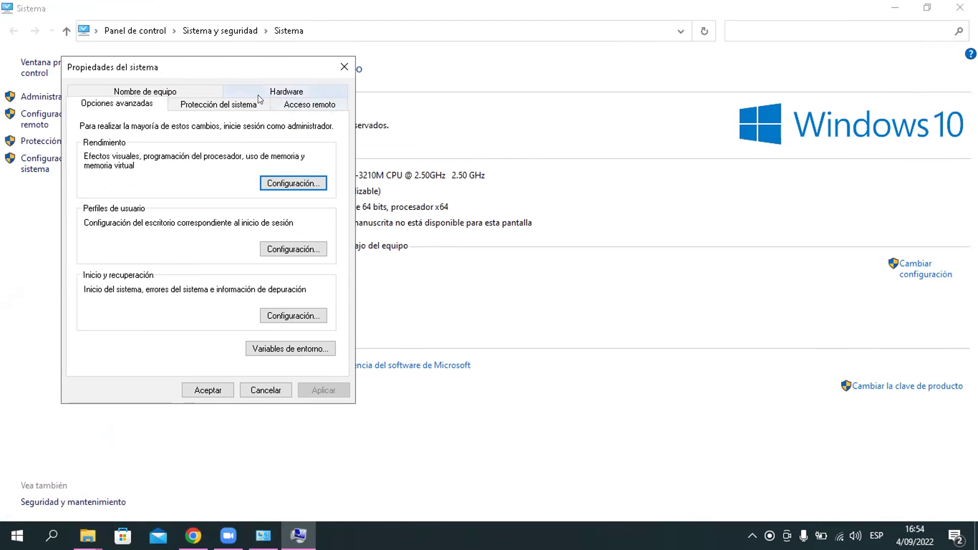
# Step: Replace DESKTOP-118NLV5 with the user's chosen computer name and accept the restart notice
pyautogui.click(185, 89)
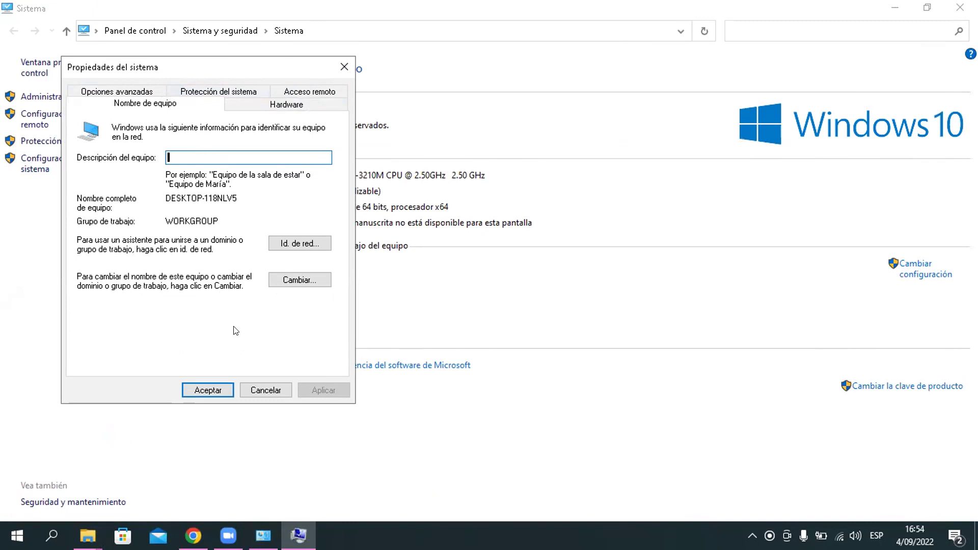
pyautogui.click(281, 281)
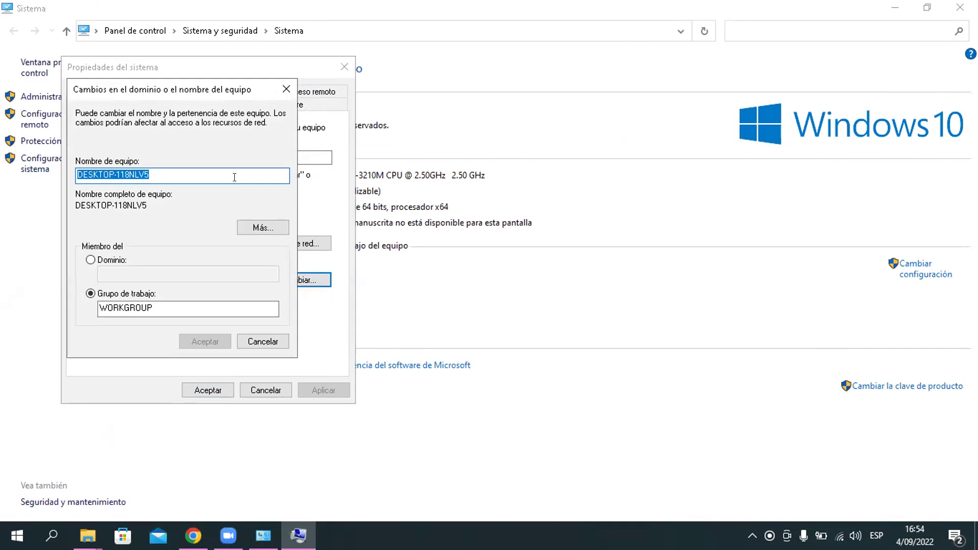
pyautogui.press('BackSpace')
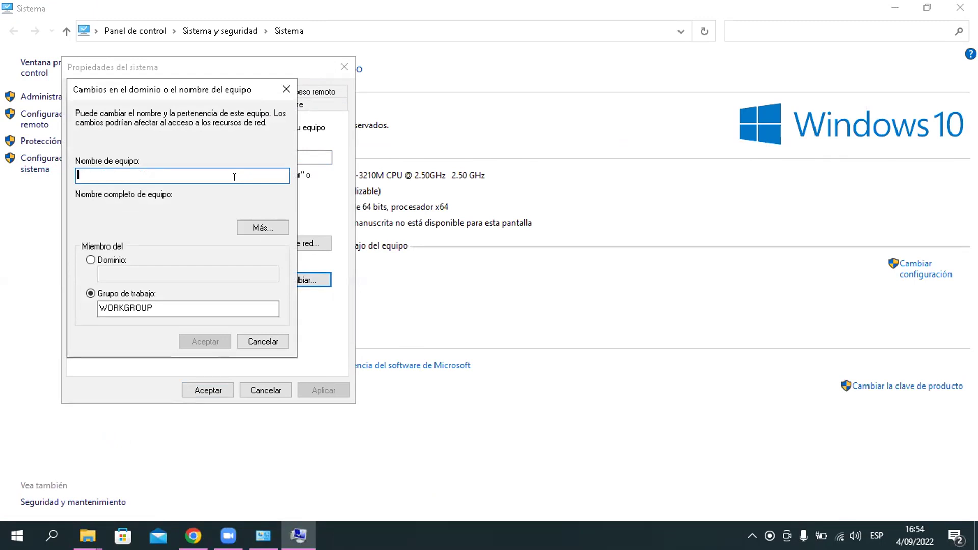
pyautogui.write('SILVIA')
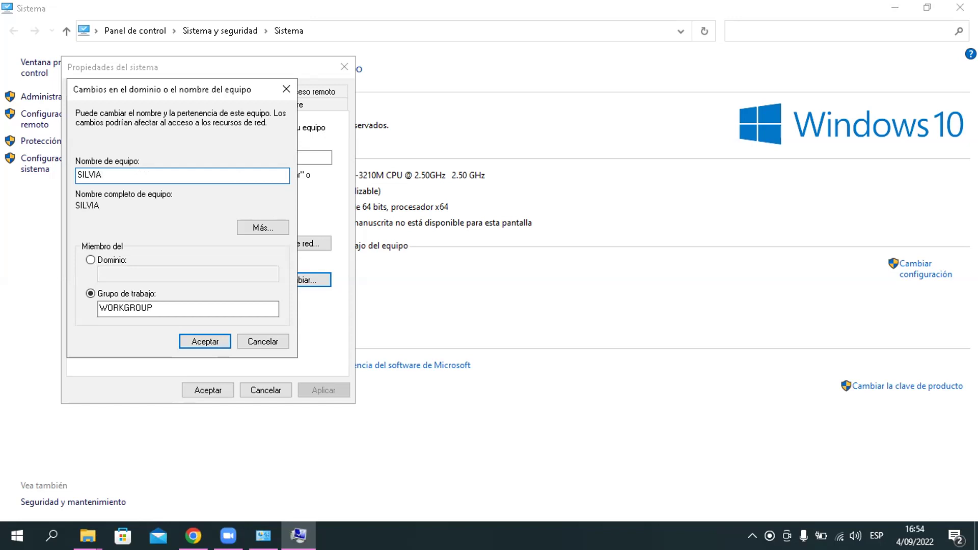
pyautogui.write(' SM')
pyautogui.click(98, 175)
pyautogui.press('BackSpace')
pyautogui.write('A')
pyautogui.click(126, 204)
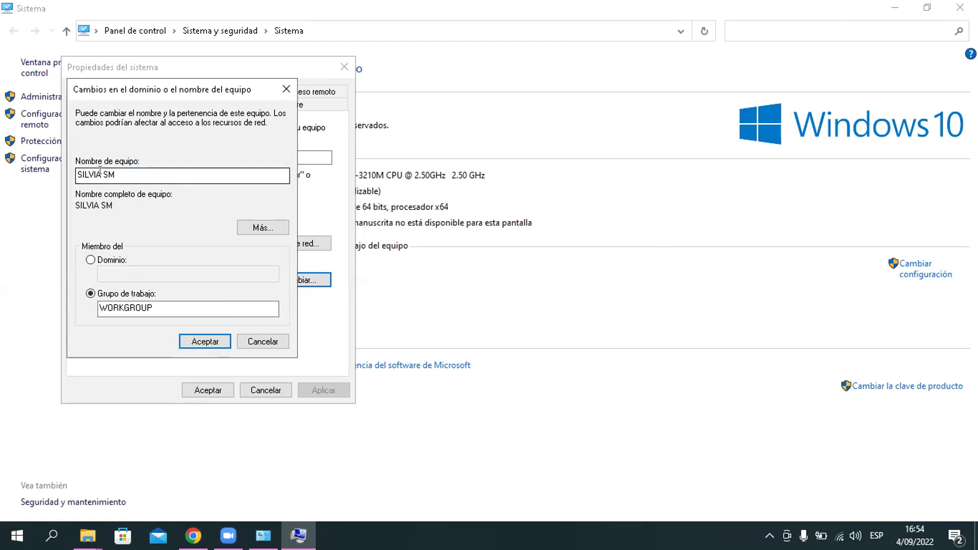
pyautogui.press('BackSpace')
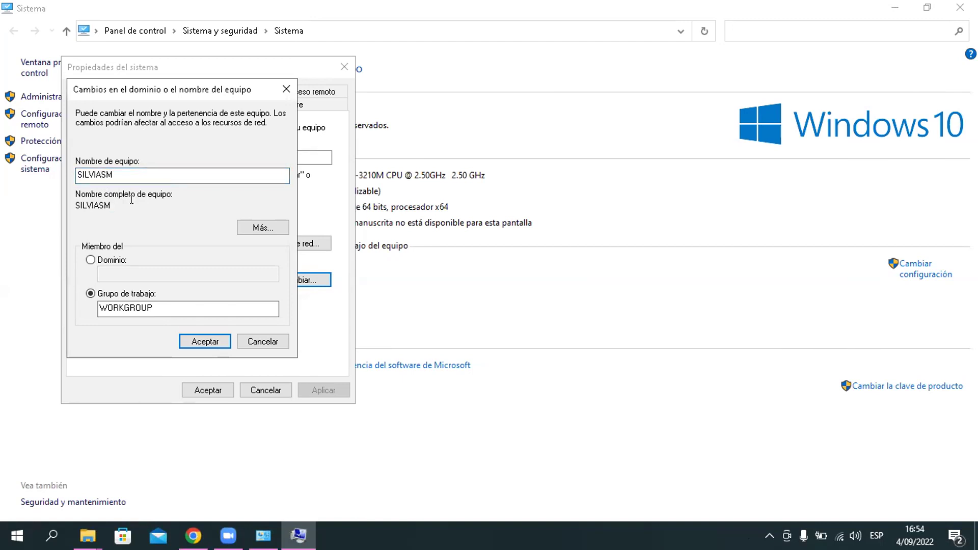
pyautogui.click(198, 339)
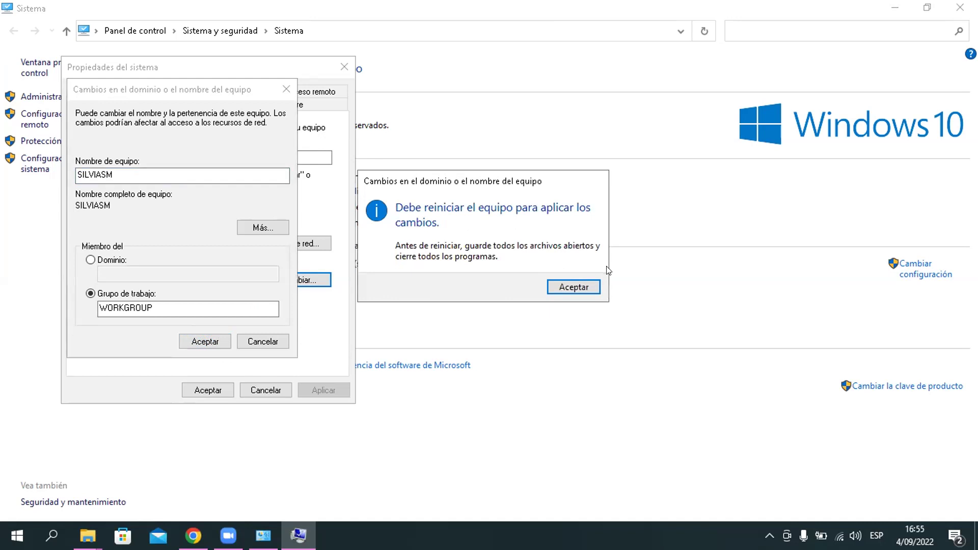
pyautogui.click(570, 287)
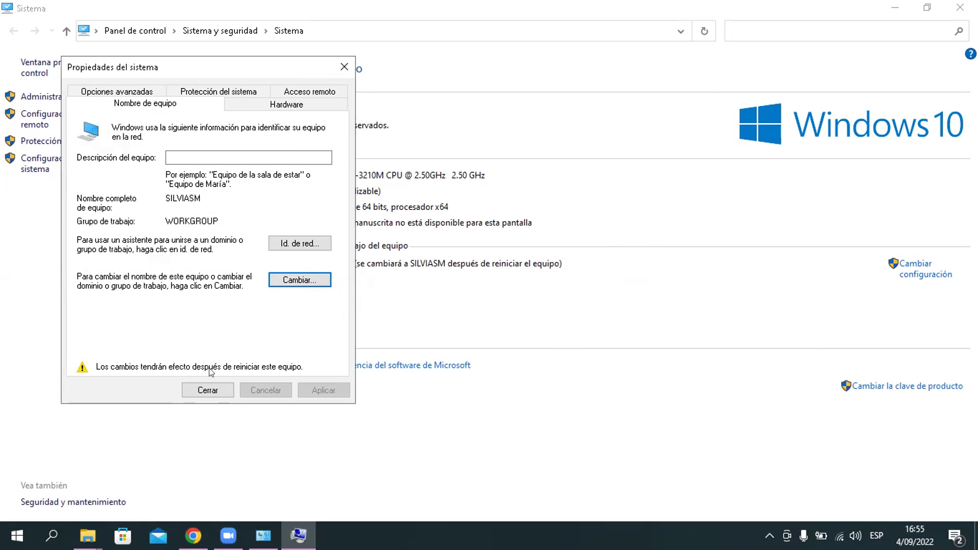
# Step: Close the System Properties dialog
pyautogui.click(209, 391)
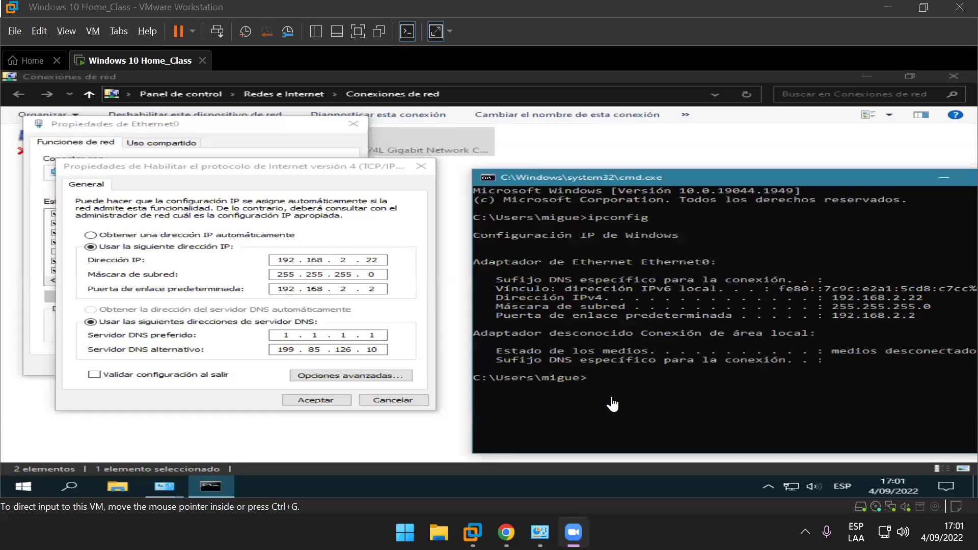
# Step: Confirm the static IPv4 settings and close the Ethernet0 and network windows
pyautogui.click(317, 401)
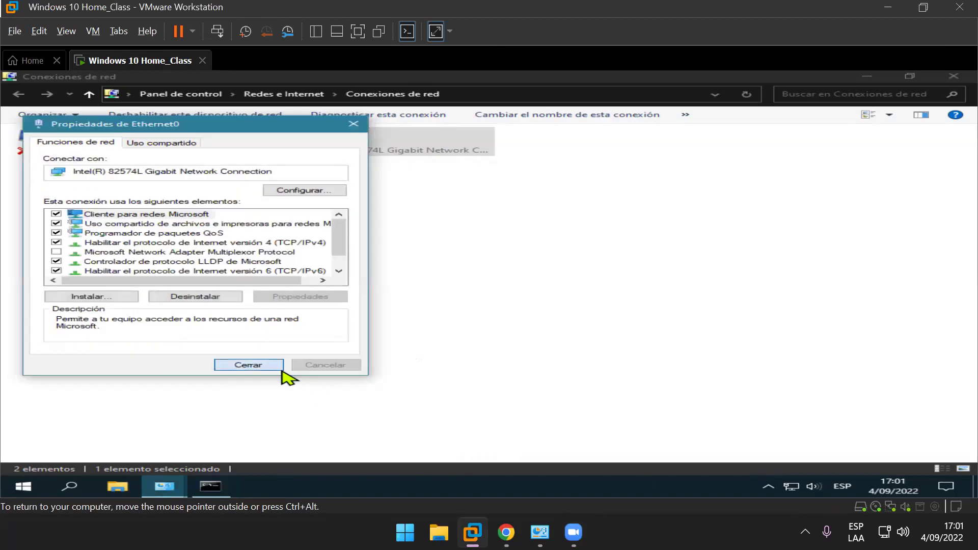
pyautogui.click(280, 367)
pyautogui.click(953, 77)
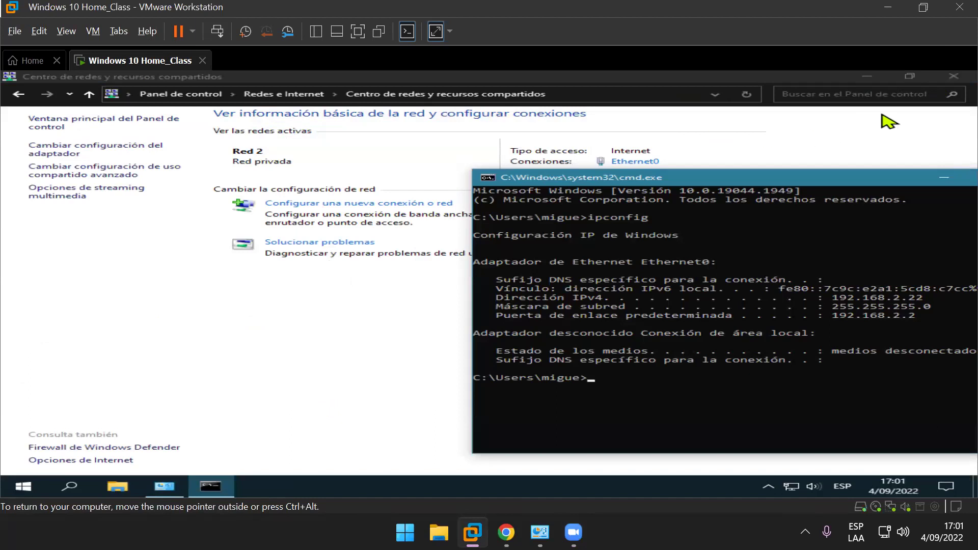
pyautogui.click(954, 77)
pyautogui.click(122, 211)
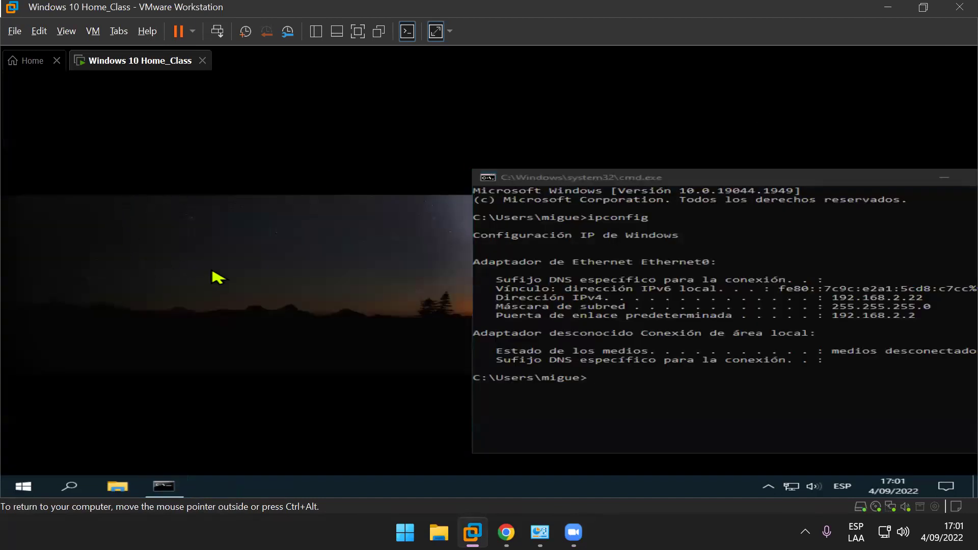
# Step: View This PC's basic system information through its Properties in File Explorer
pyautogui.press('super+e')
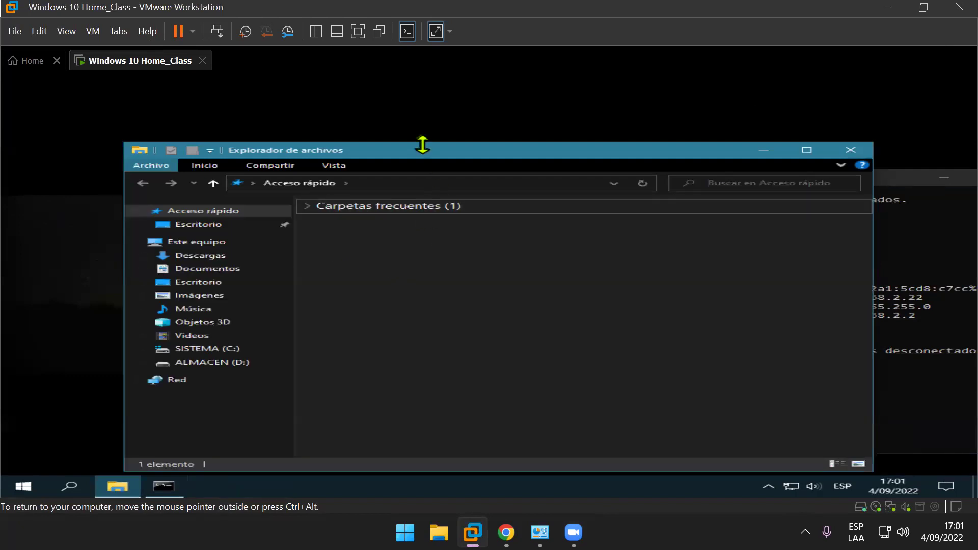
pyautogui.doubleClick(426, 155)
pyautogui.click(73, 167)
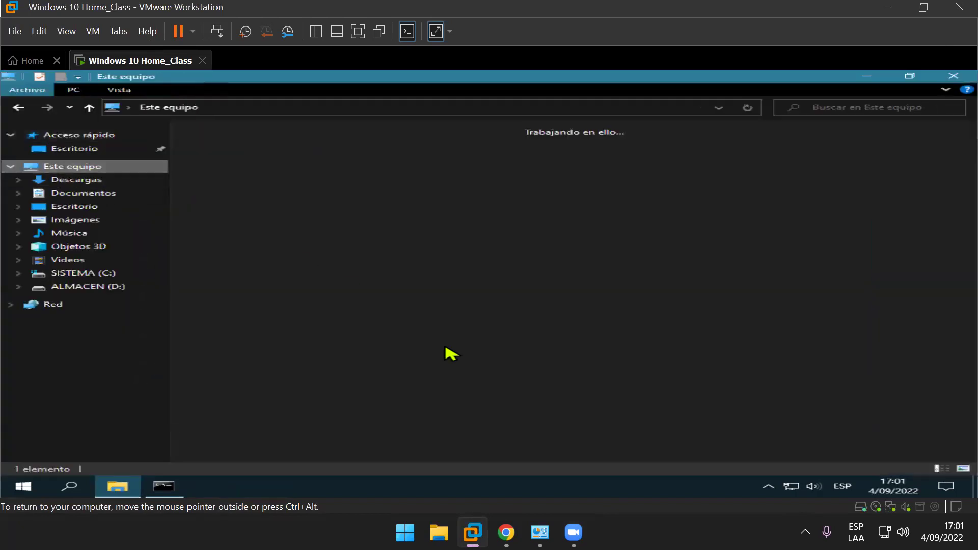
pyautogui.rightClick(496, 378)
pyautogui.click(551, 368)
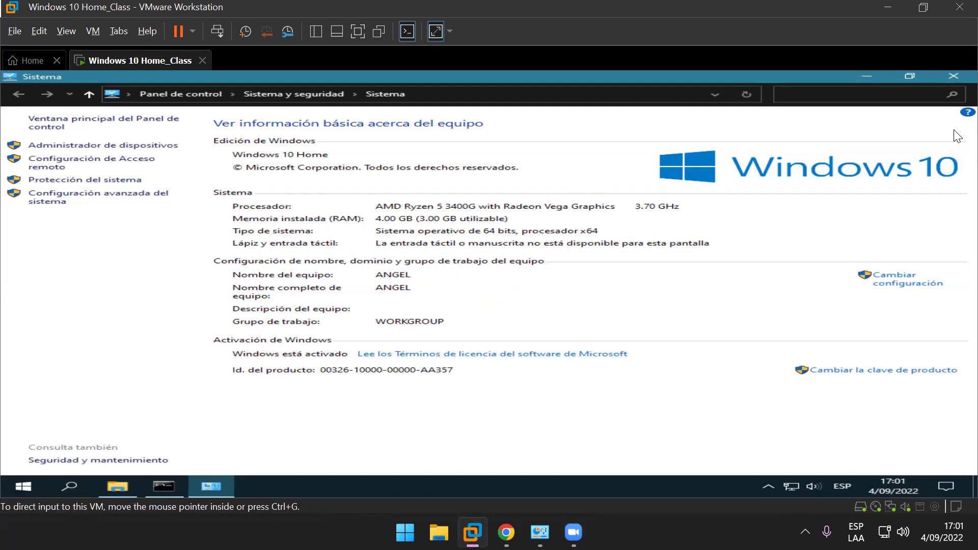
# Step: Close the System page, File Explorer and the command prompt window
pyautogui.click(936, 80)
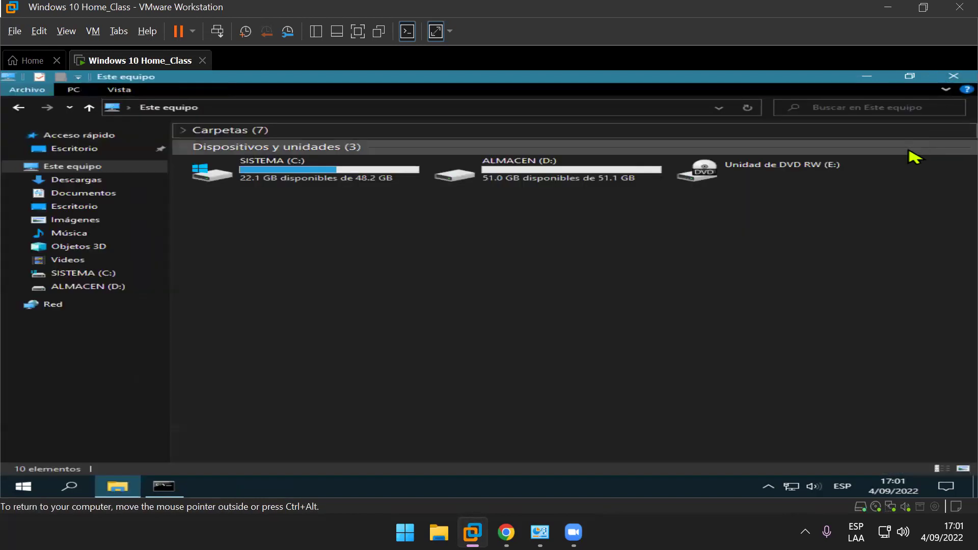
pyautogui.click(937, 82)
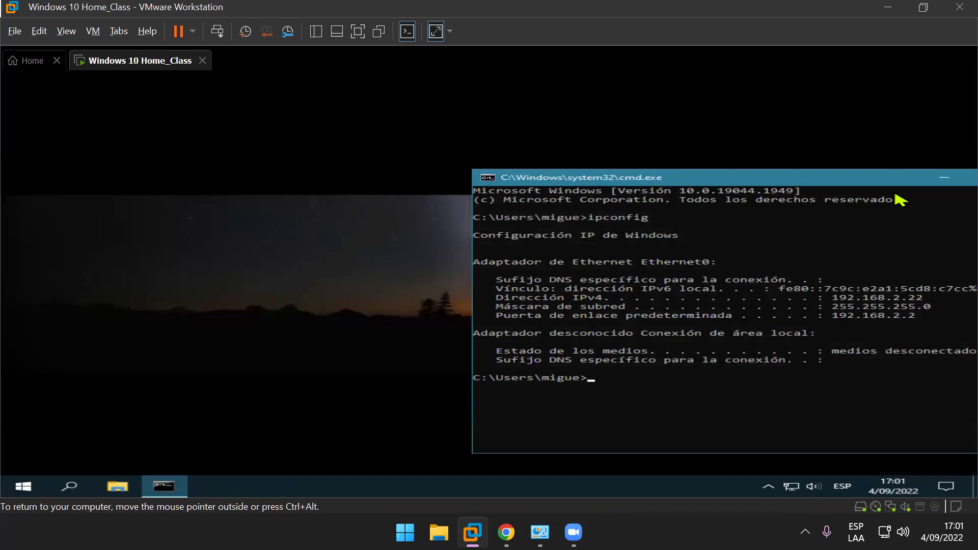
pyautogui.moveTo(875, 179); pyautogui.dragTo(679, 164)
pyautogui.click(832, 162)
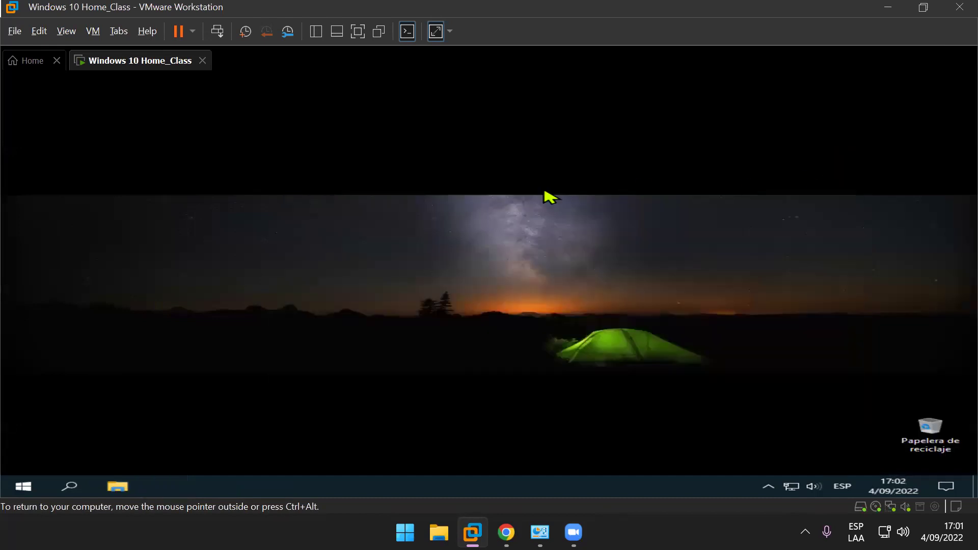
pyautogui.press('super+r')
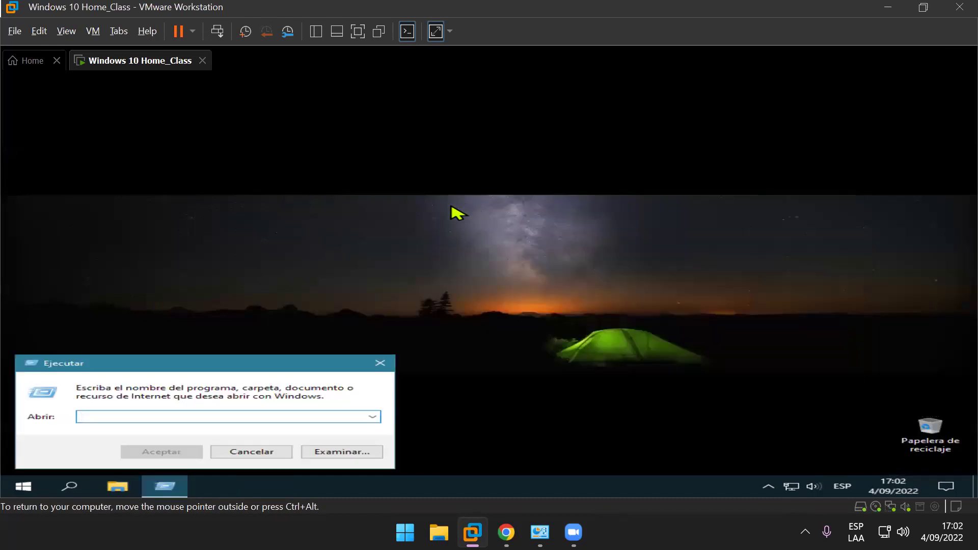
pyautogui.press('alt')
pyautogui.write('\\\\')
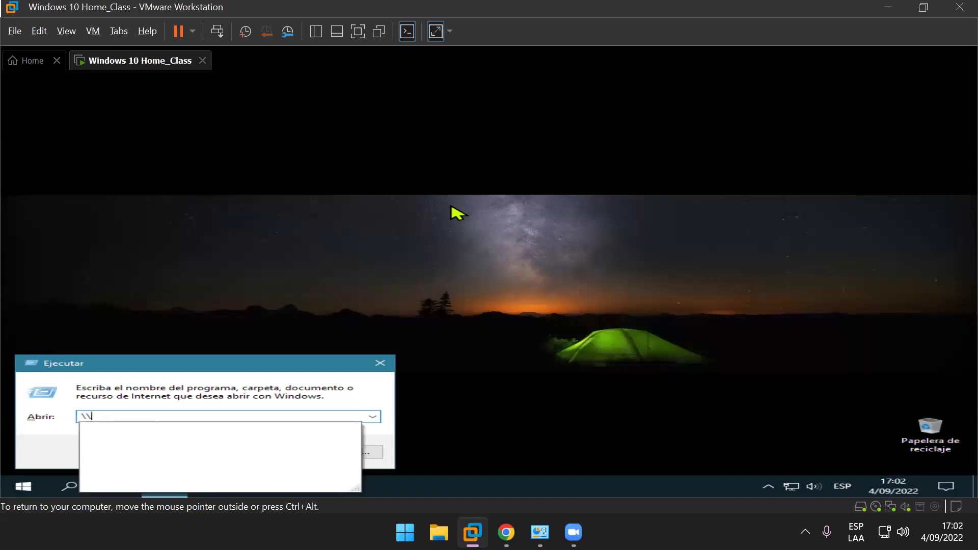
pyautogui.write('angel')
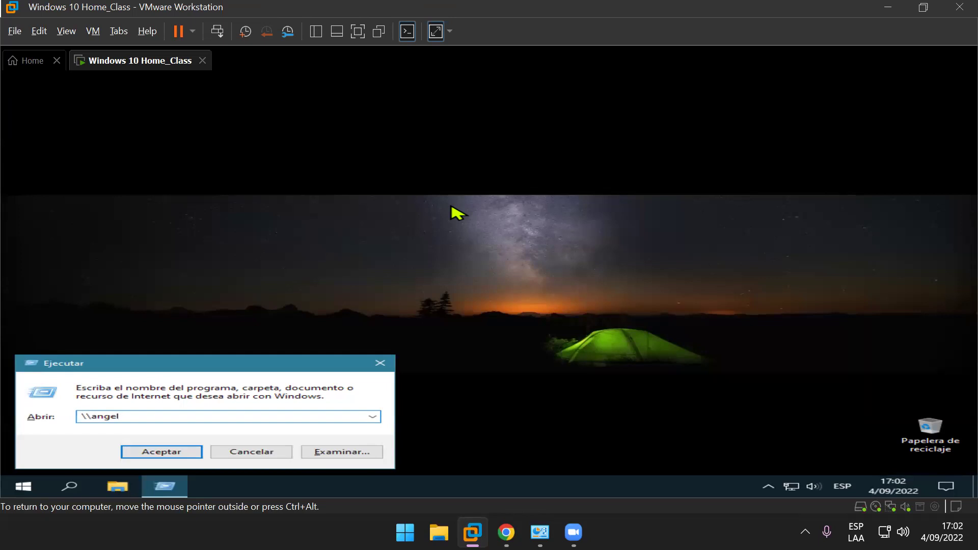
pyautogui.press('Return')
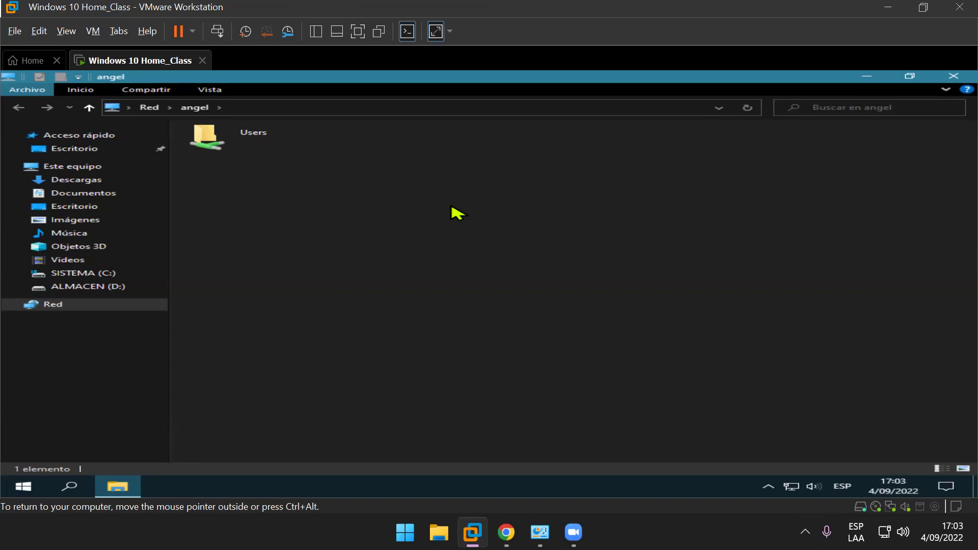
pyautogui.click(938, 79)
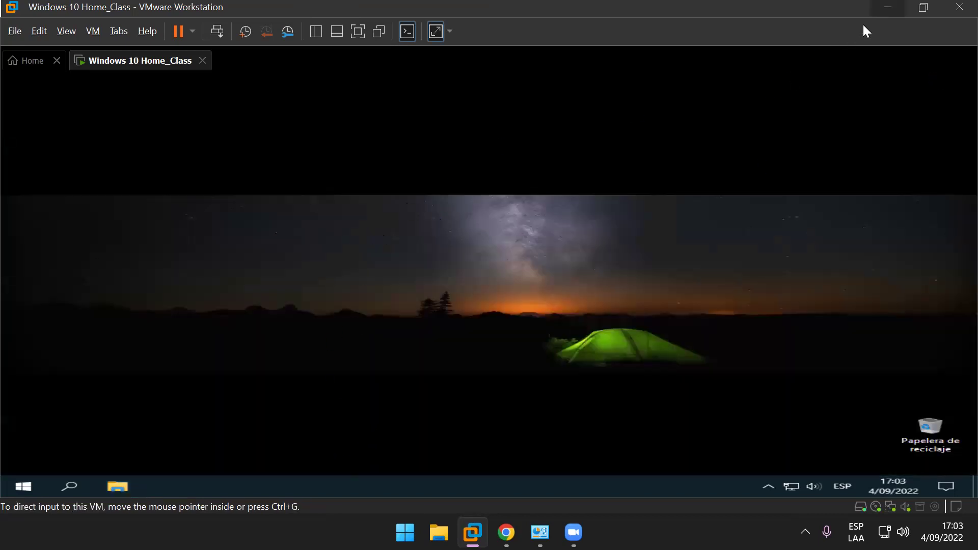
# Step: Close the host's Network and Sharing Center window
pyautogui.hotkey('alt', 'Tab')
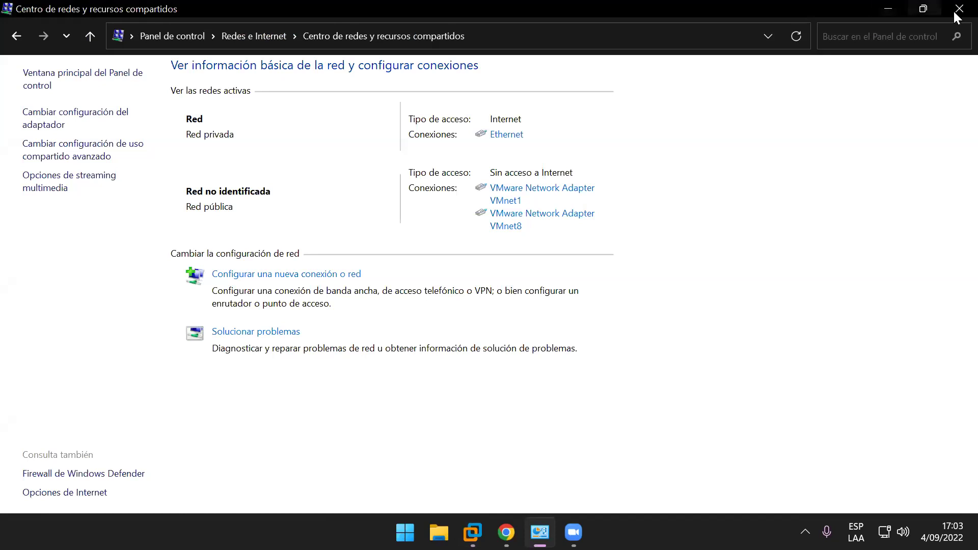
pyautogui.click(958, 12)
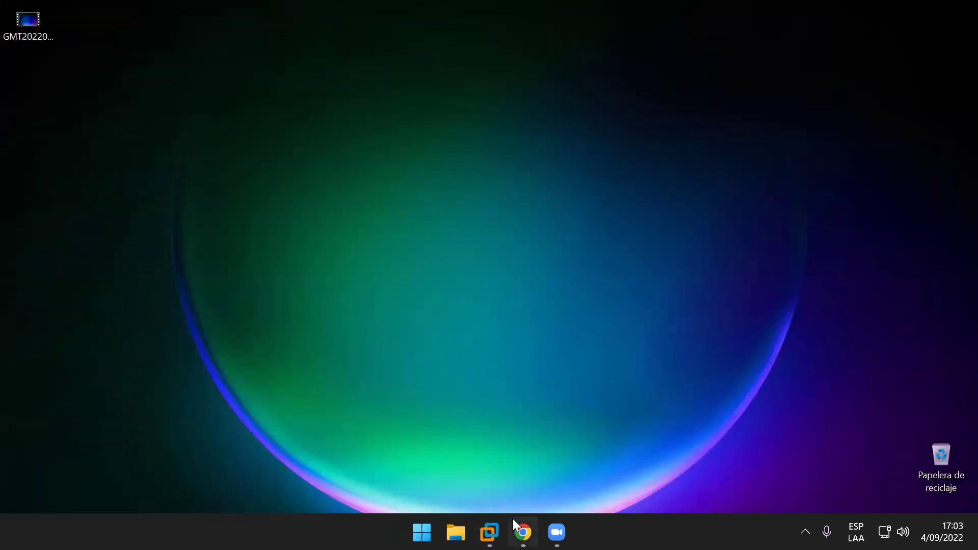
pyautogui.moveTo(513, 520)
# Step: Search Ecosia for 'grupos de usuários windows 10', then send the search to YouTube
pyautogui.hotkey('alt', 'Tab')
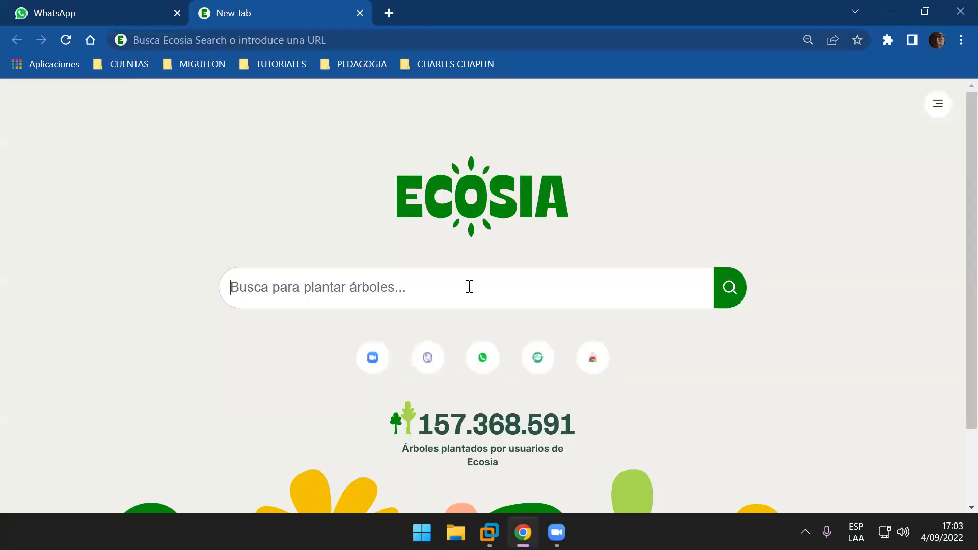
pyautogui.write('grupo')
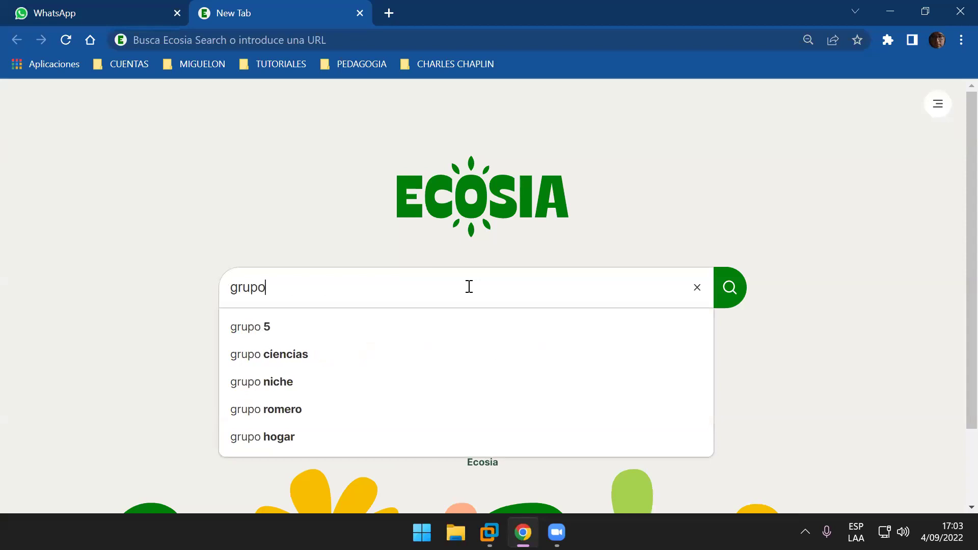
pyautogui.write('s de usarios')
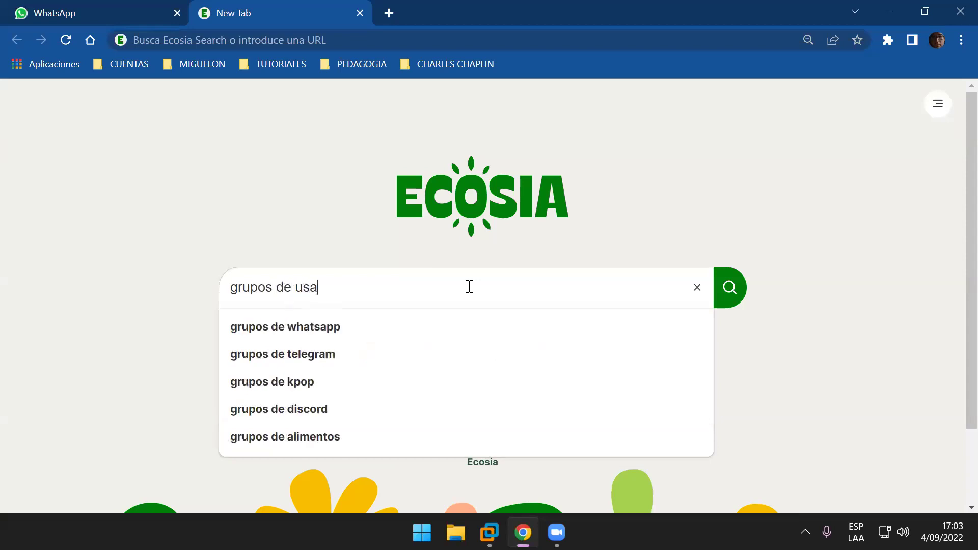
pyautogui.press('Down')
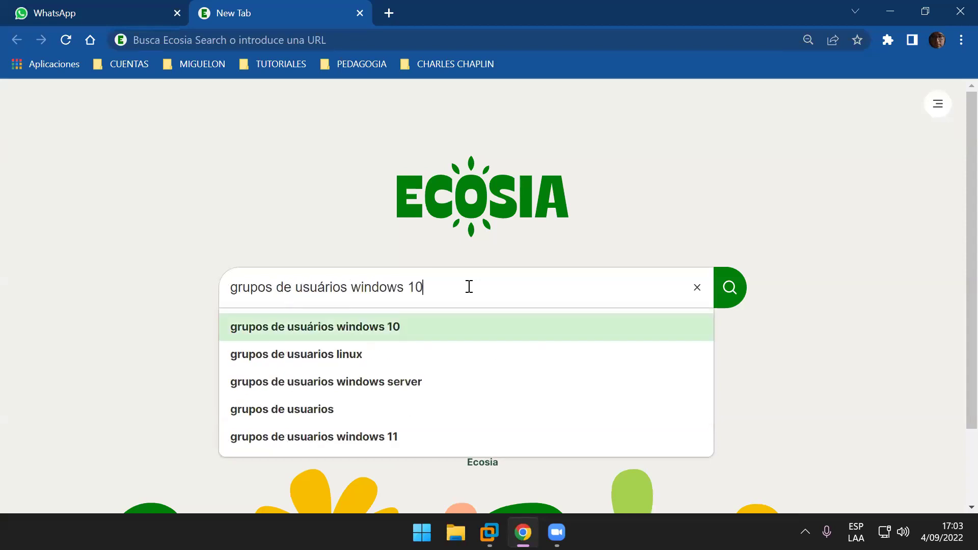
pyautogui.press('Return')
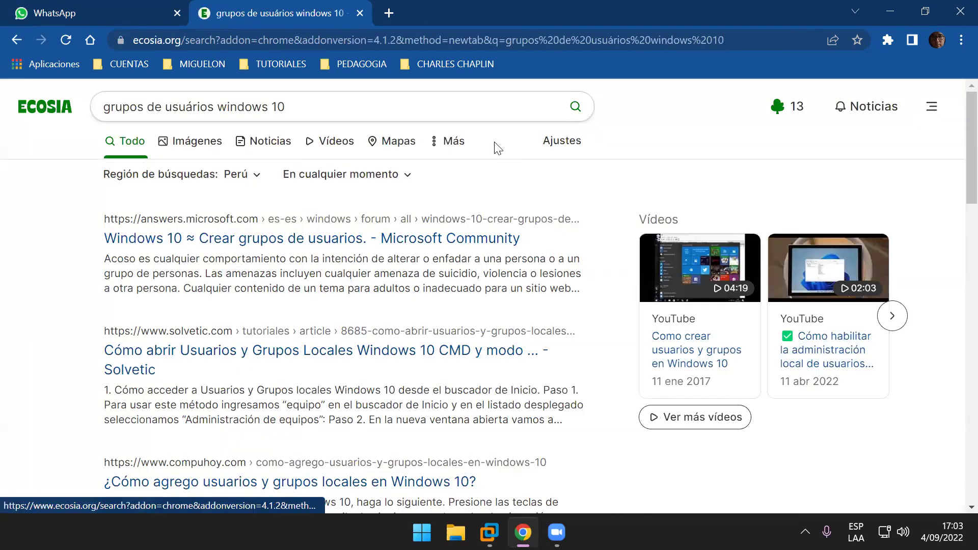
pyautogui.click(453, 141)
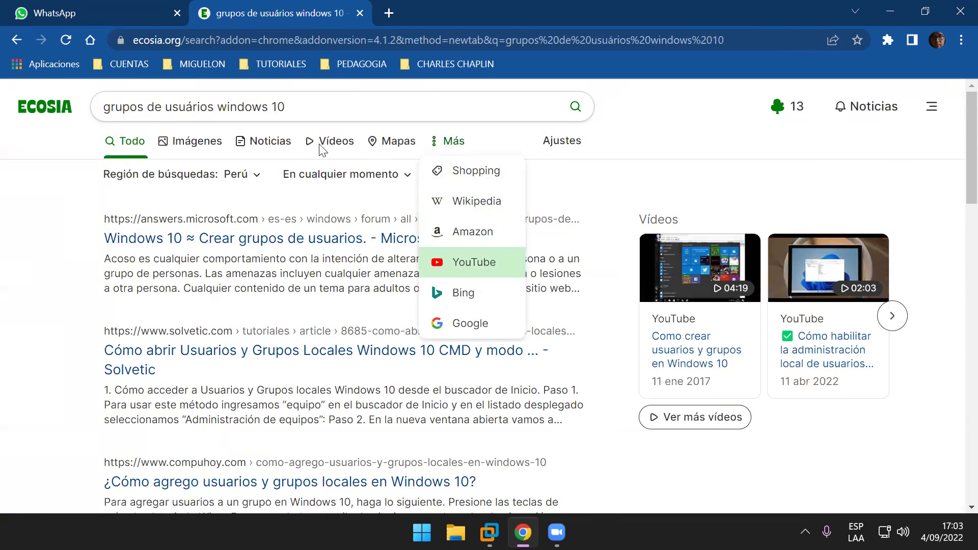
pyautogui.click(461, 263)
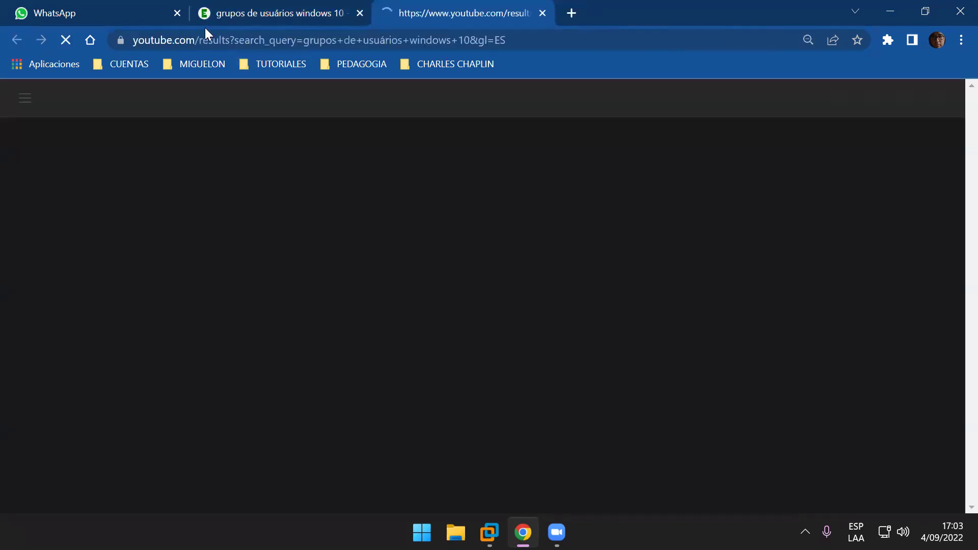
# Step: Close the WhatsApp and Ecosia tabs and open the 'TE ENSEÑAMOS A ADMINISTRAR LOS USUARIOS WINDOWS' video
pyautogui.click(178, 12)
pyautogui.click(178, 12)
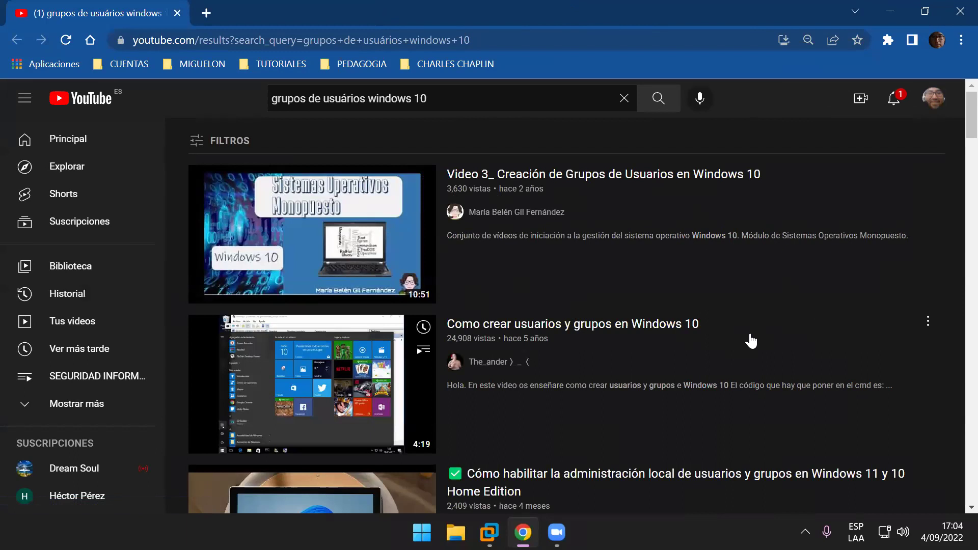
pyautogui.scroll(-3, 713, 331)
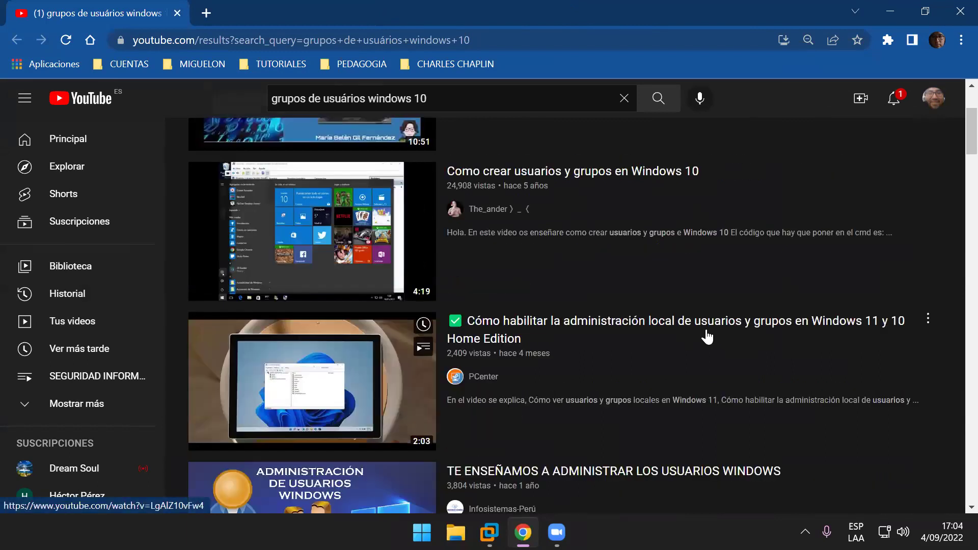
pyautogui.scroll(-3, 706, 339)
pyautogui.moveTo(701, 337)
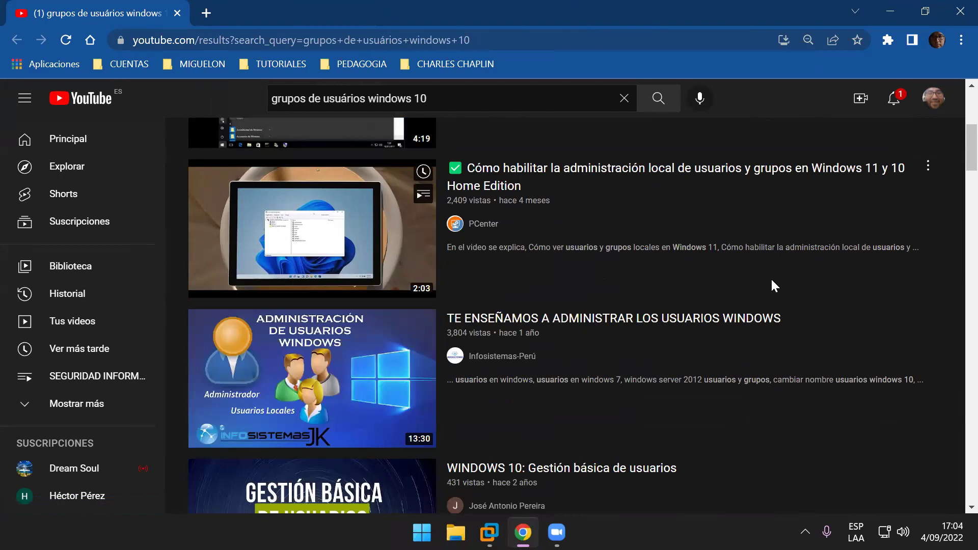
pyautogui.moveTo(771, 330)
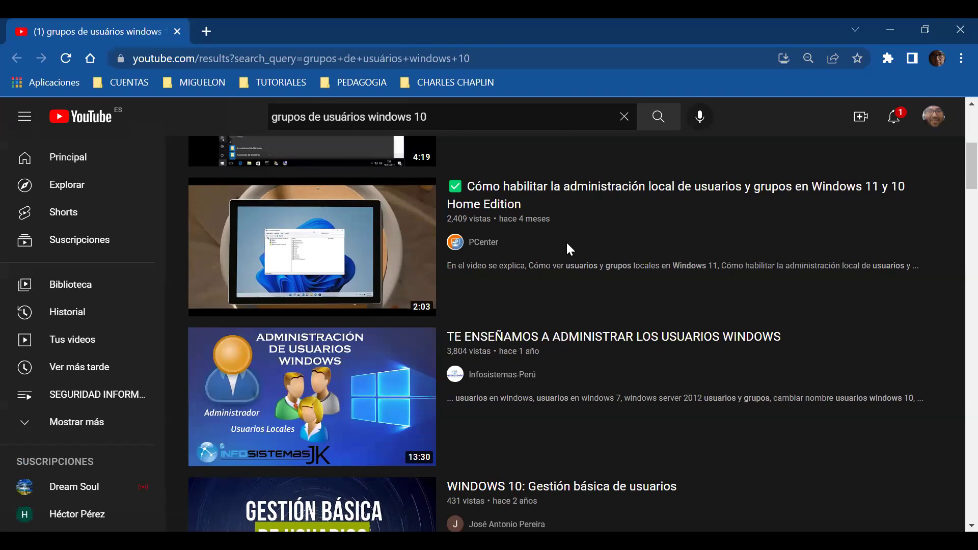
pyautogui.click(569, 350)
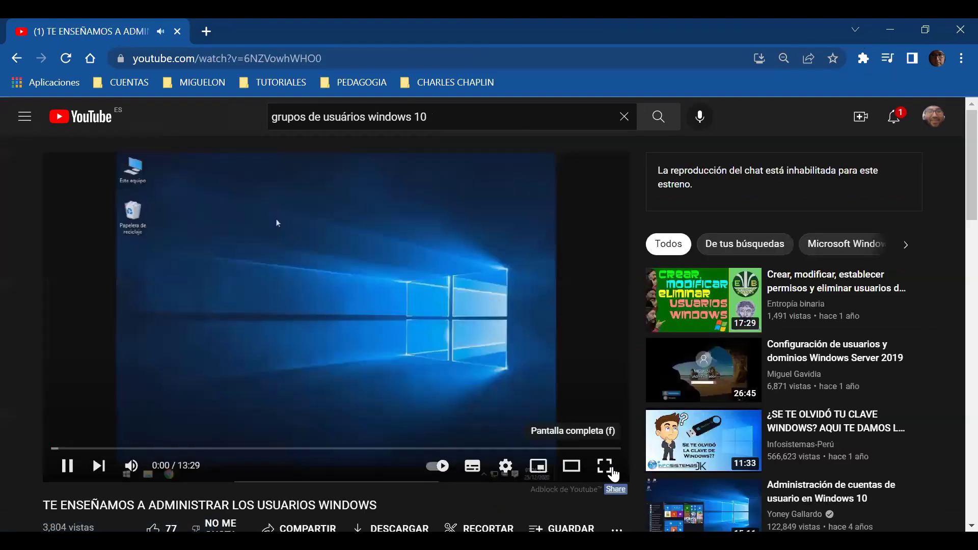
# Step: Open This PC > Administrar and list the local accounts under Usuarios y grupos locales > Usuarios
pyautogui.click(613, 476)
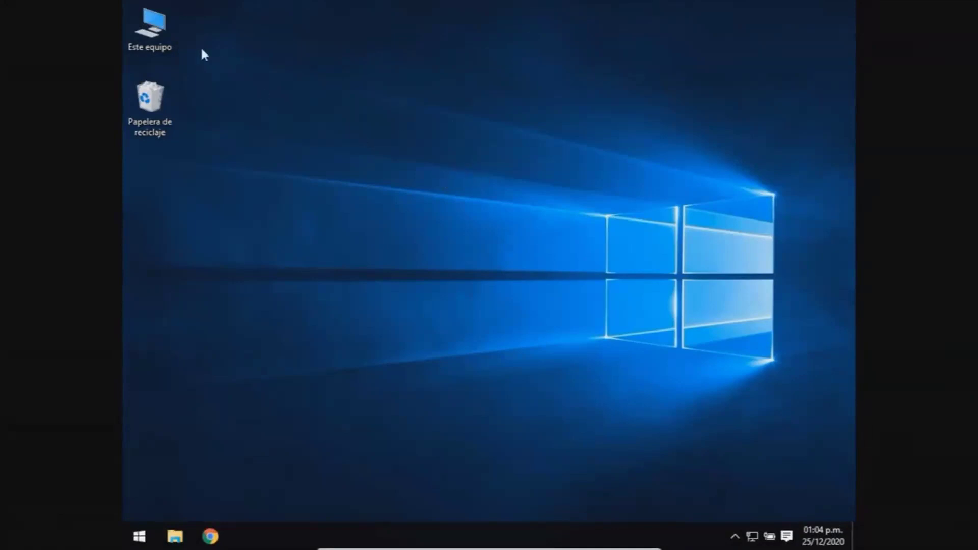
pyautogui.rightClick(160, 30)
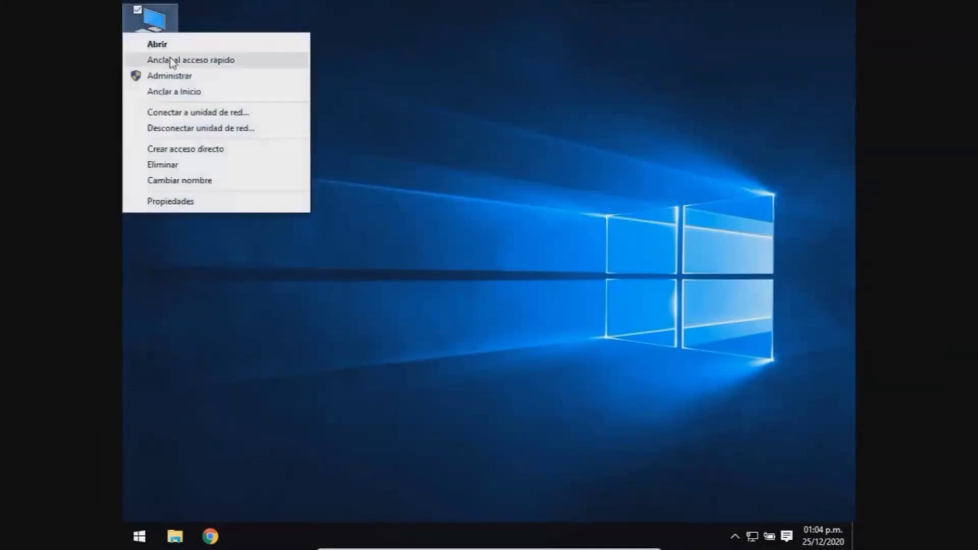
pyautogui.click(201, 79)
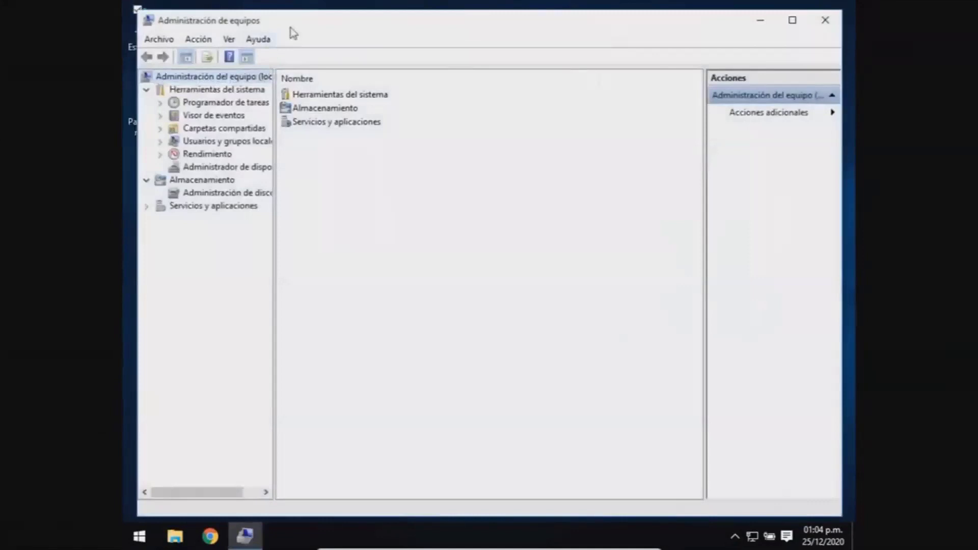
pyautogui.click(161, 142)
pyautogui.click(201, 155)
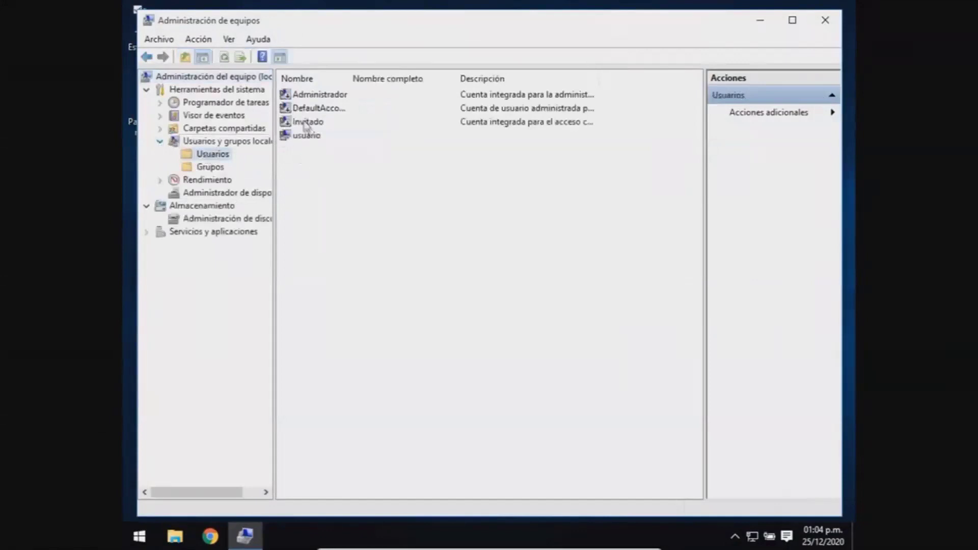
pyautogui.click(303, 138)
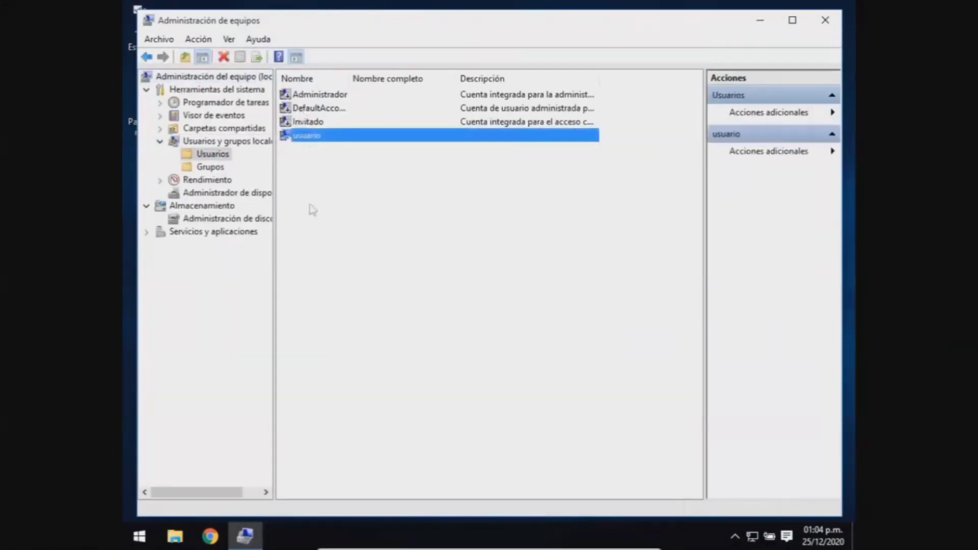
# Step: Open and close the Start menu, then clear the user list selection
pyautogui.click(140, 537)
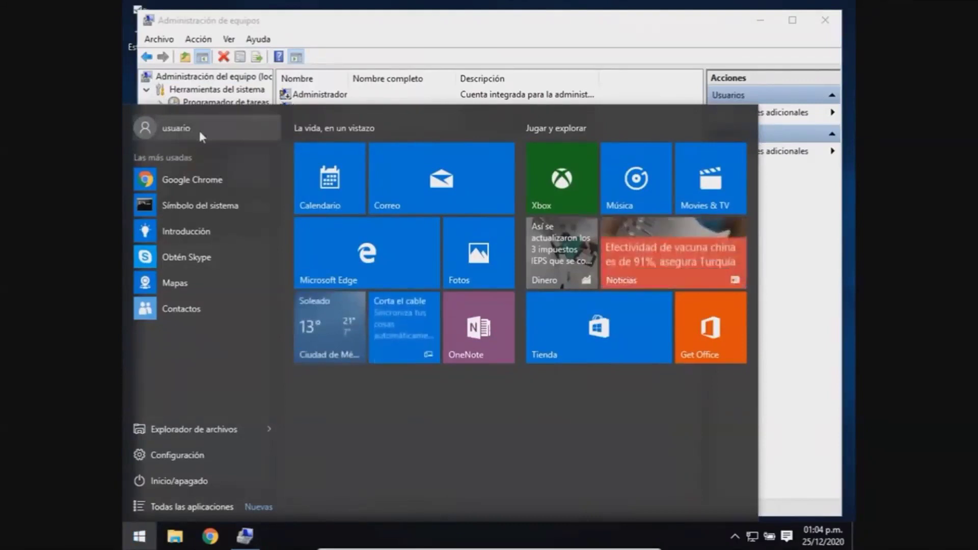
pyautogui.click(445, 24)
pyautogui.click(355, 191)
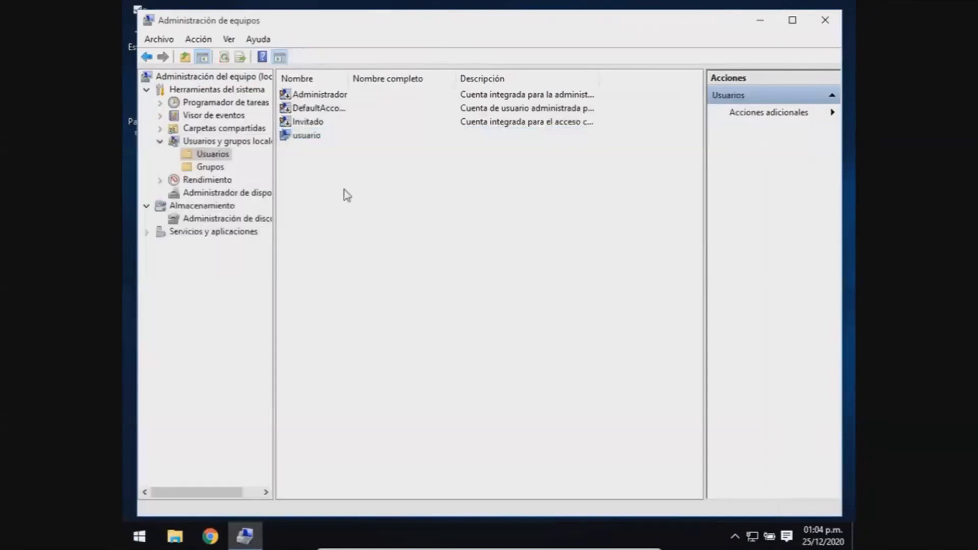
# Step: Create a new local user account with a user name through the Usuario nuevo form
pyautogui.rightClick(315, 165)
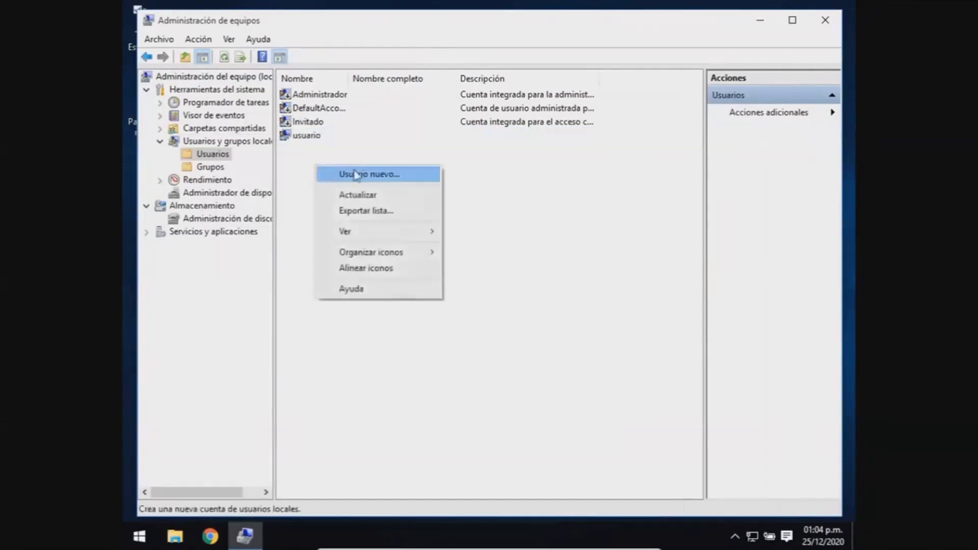
pyautogui.click(413, 174)
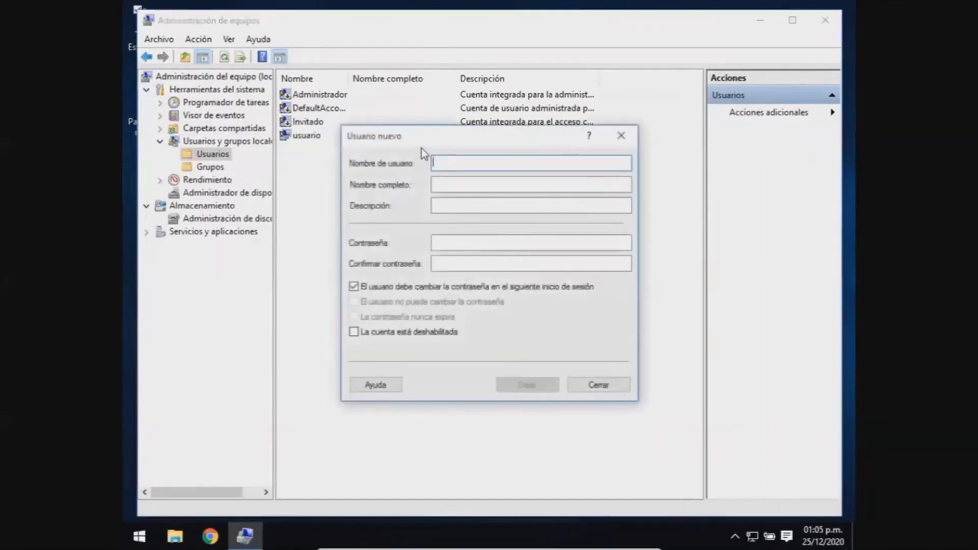
pyautogui.moveTo(420, 146); pyautogui.dragTo(417, 170)
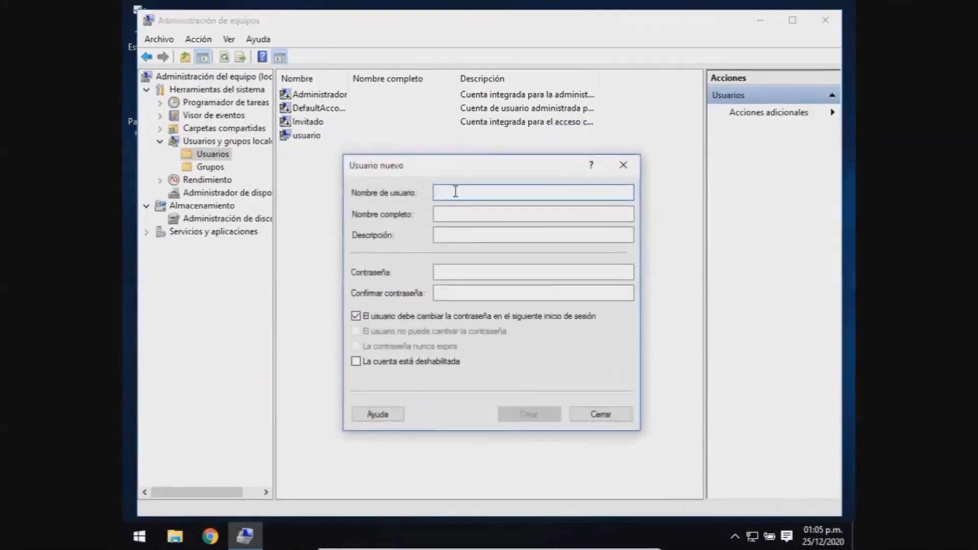
pyautogui.write('jose')
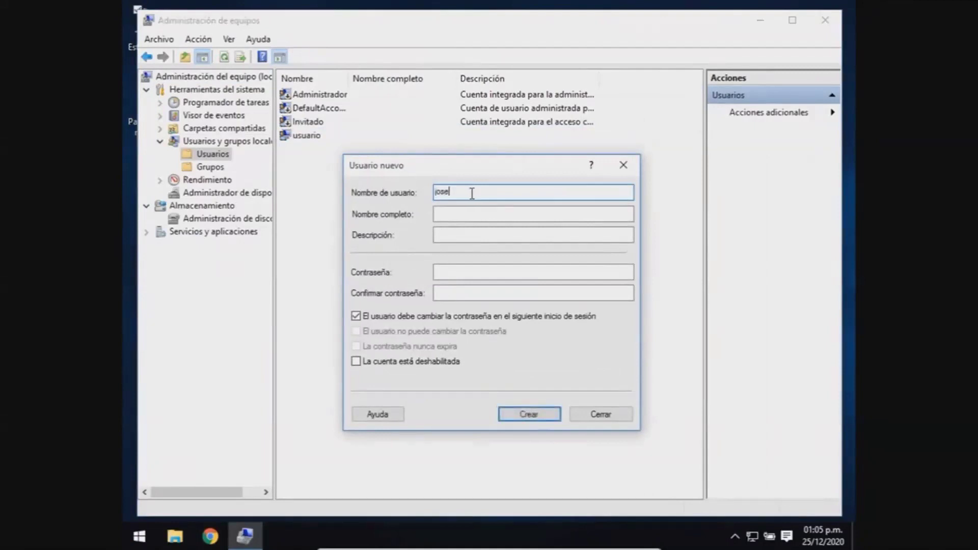
pyautogui.click(525, 412)
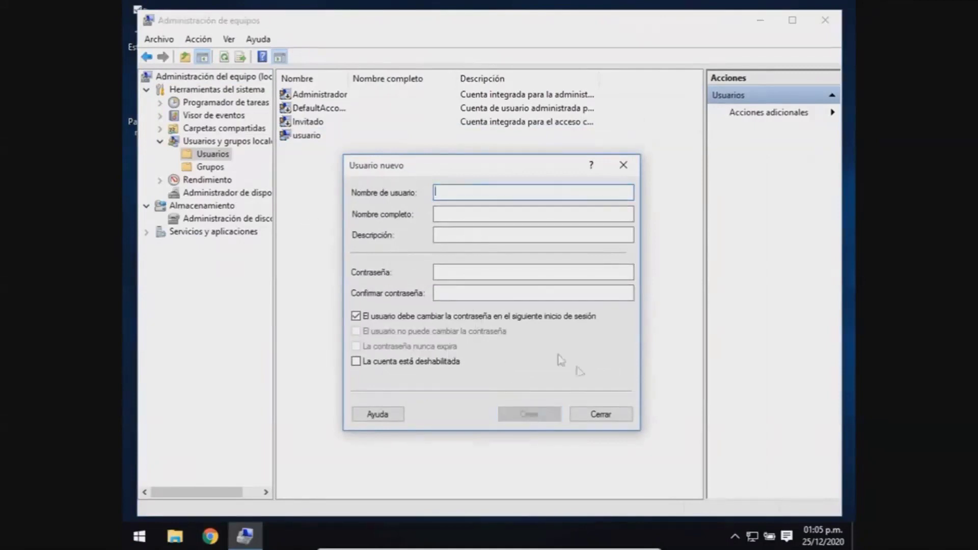
pyautogui.click(599, 412)
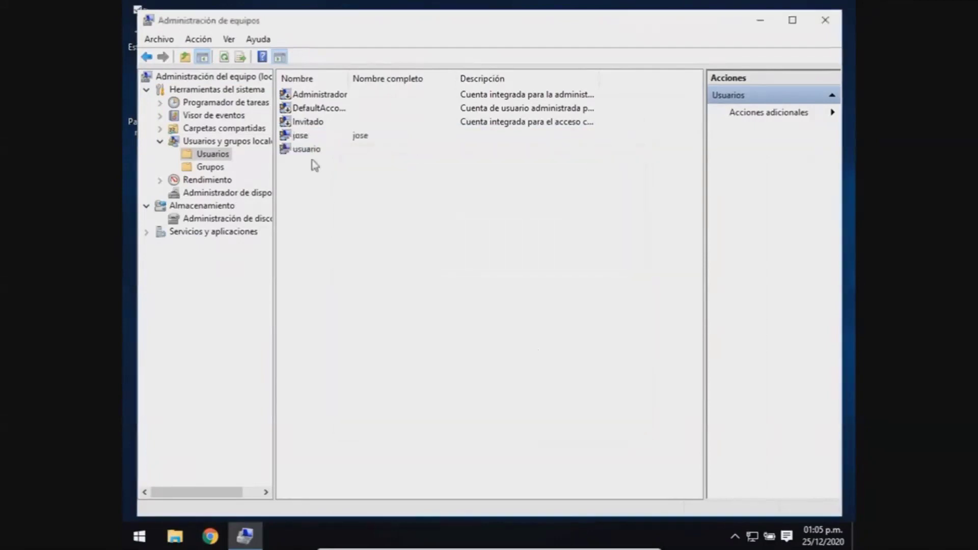
pyautogui.click(302, 140)
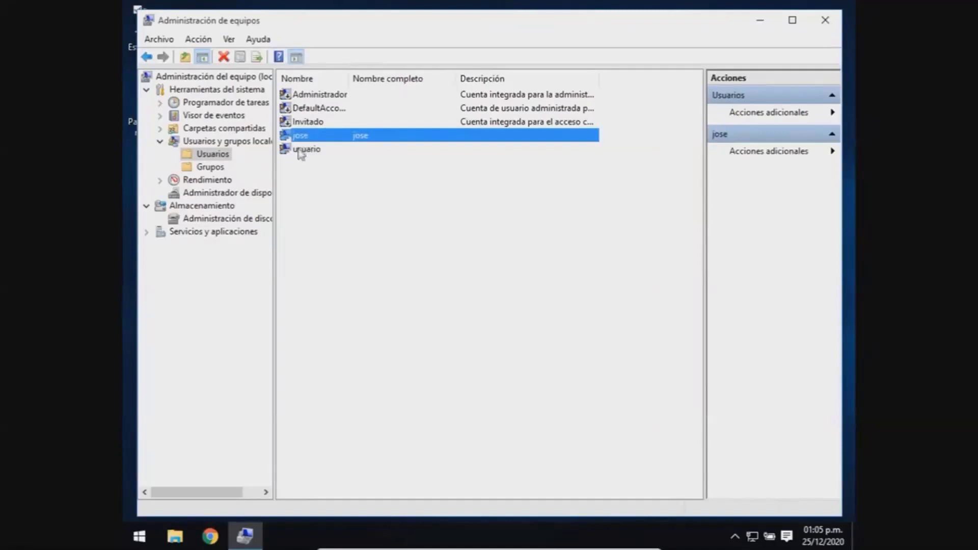
pyautogui.click(305, 168)
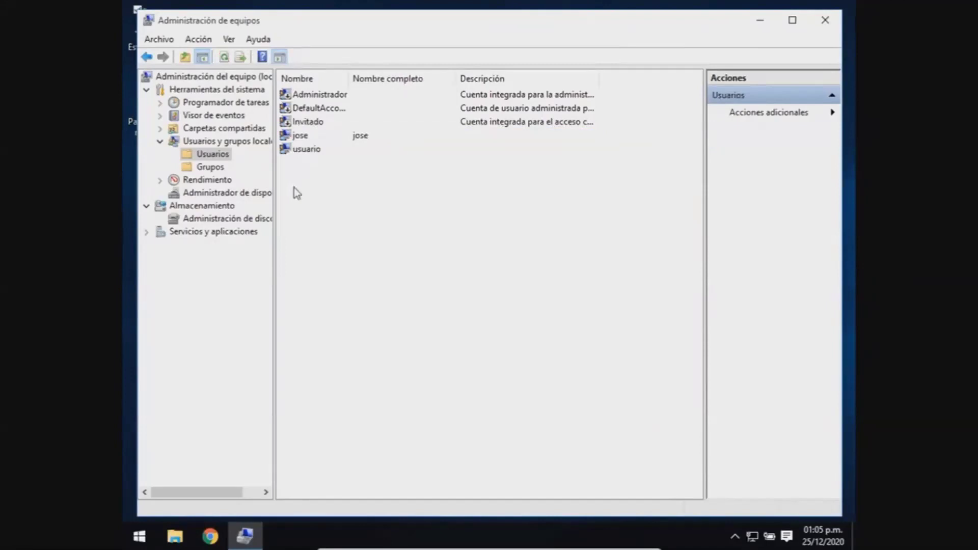
# Step: Add the new account to the Administradores group on its Miembro de tab and apply
pyautogui.doubleClick(299, 138)
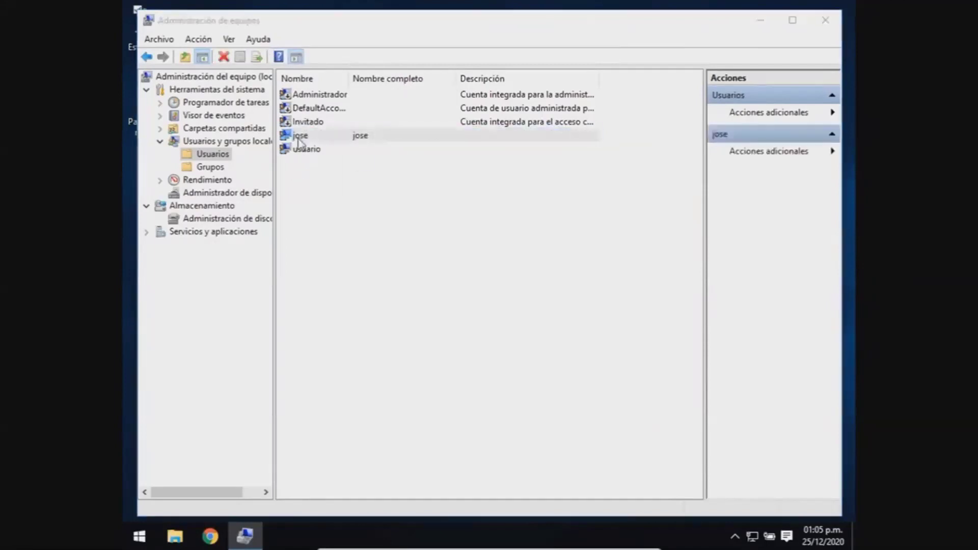
pyautogui.click(396, 134)
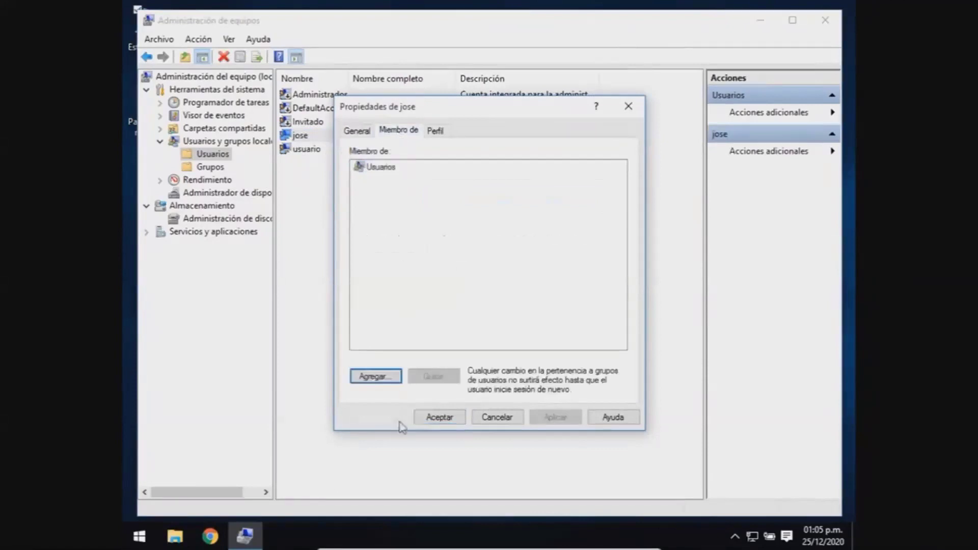
pyautogui.click(377, 378)
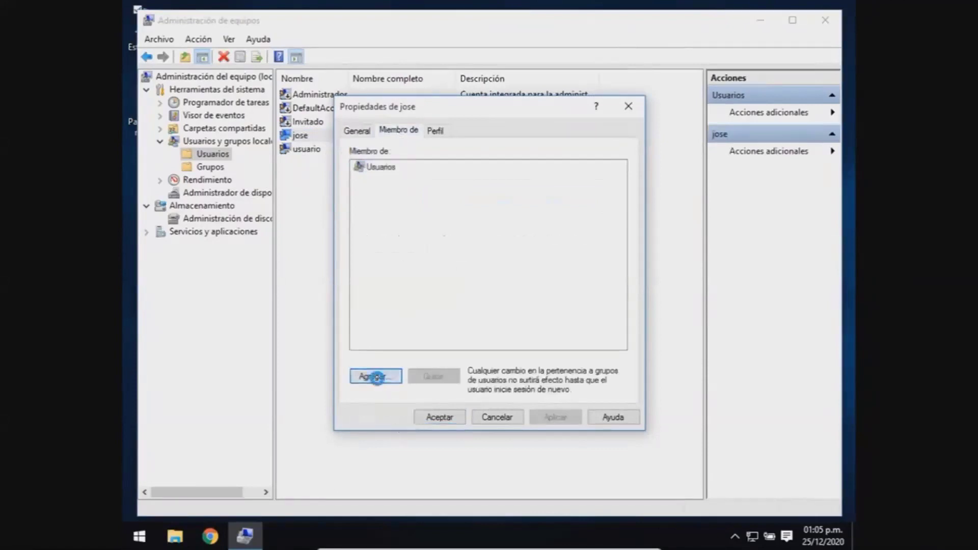
pyautogui.write('admi')
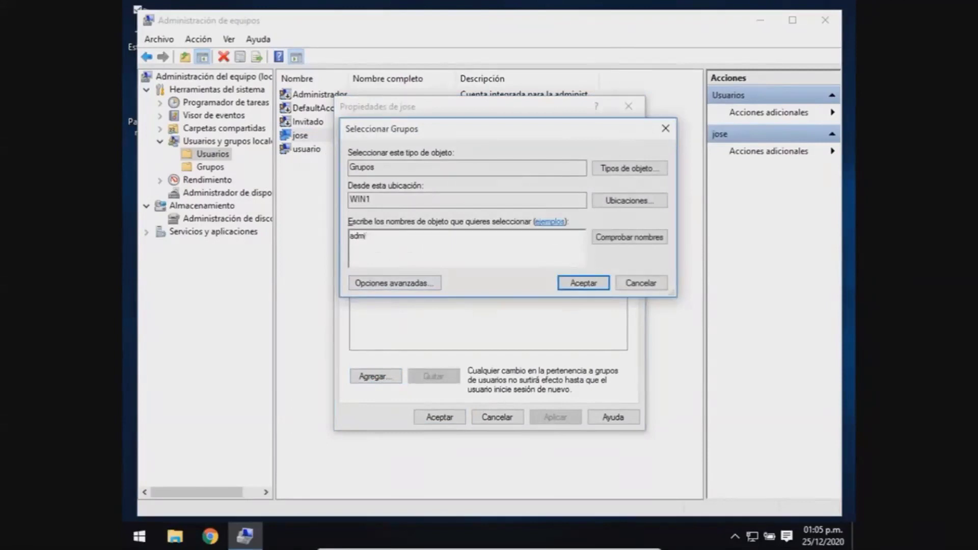
pyautogui.write('nistradores')
pyautogui.moveTo(414, 246); pyautogui.dragTo(352, 240)
pyautogui.click(573, 283)
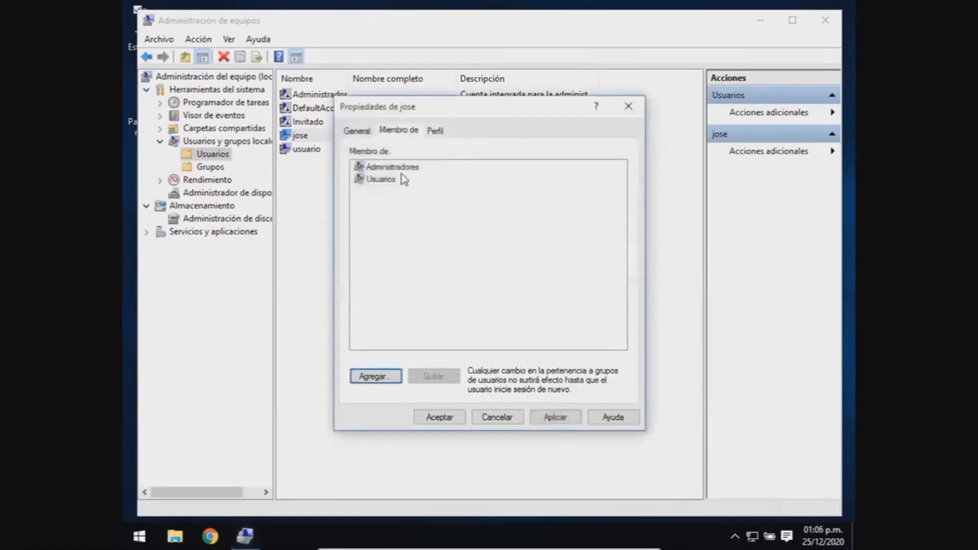
pyautogui.click(402, 167)
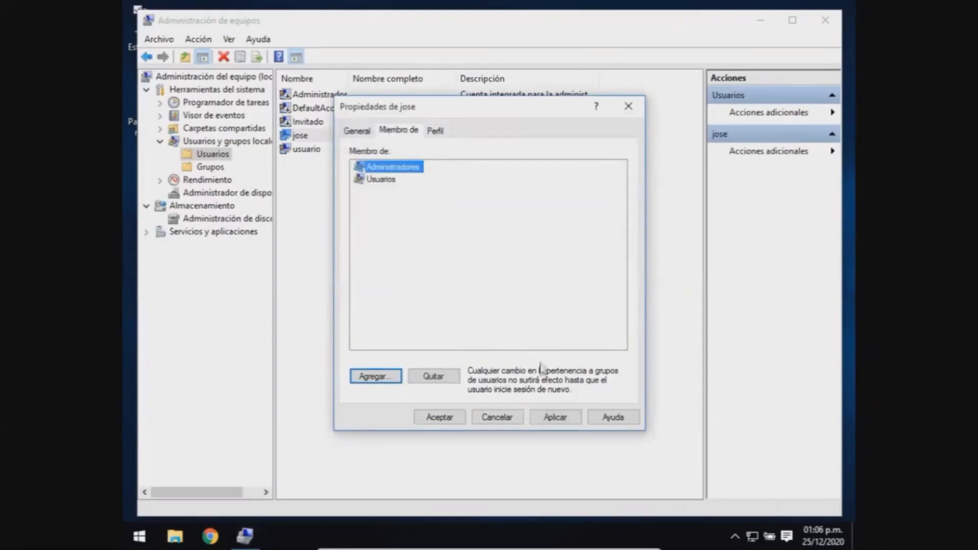
pyautogui.click(553, 419)
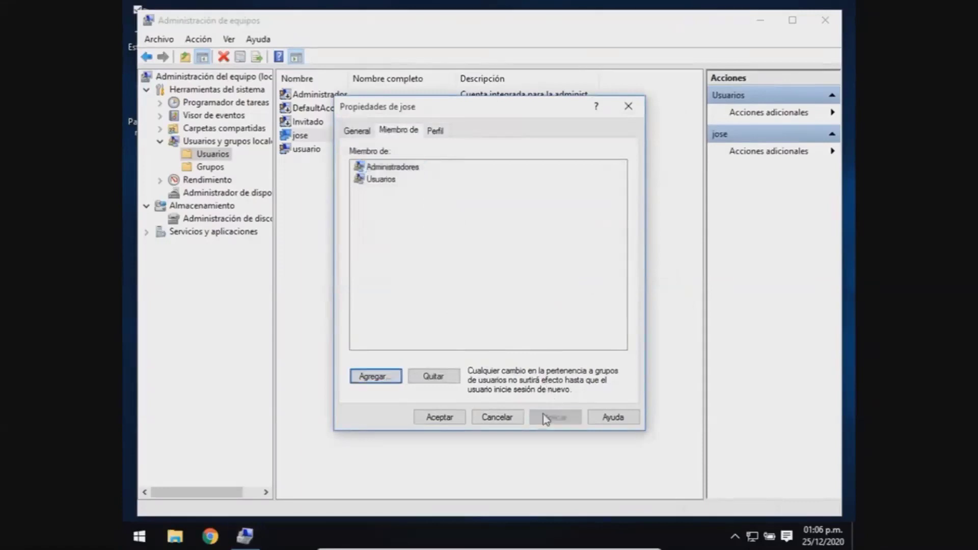
pyautogui.click(447, 419)
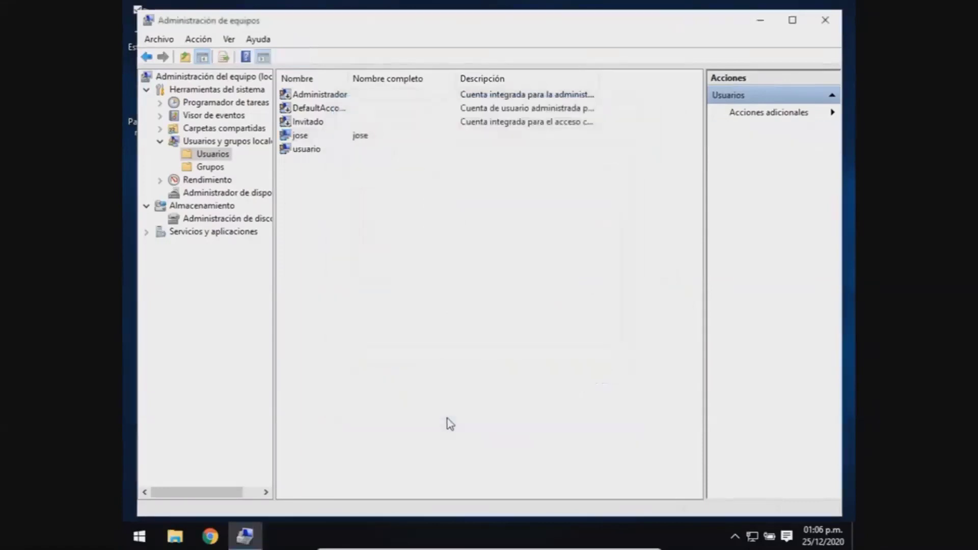
# Step: Minimize Computer Management and switch to the new user from the Start menu's account options
pyautogui.click(298, 135)
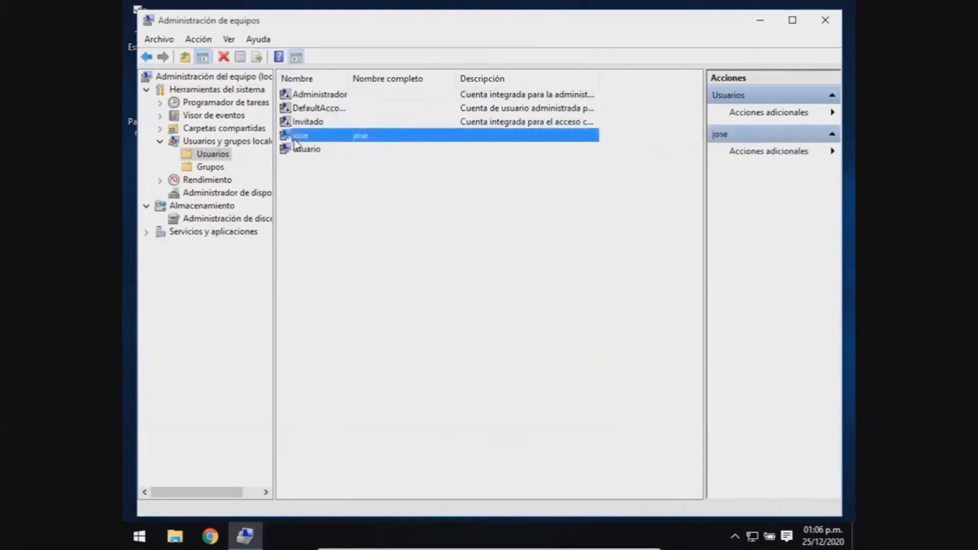
pyautogui.click(306, 161)
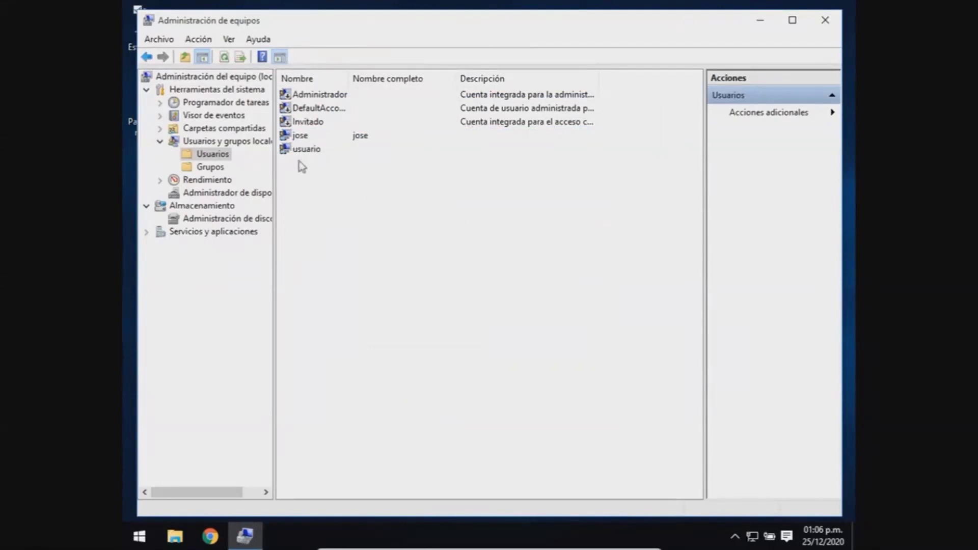
pyautogui.click(301, 136)
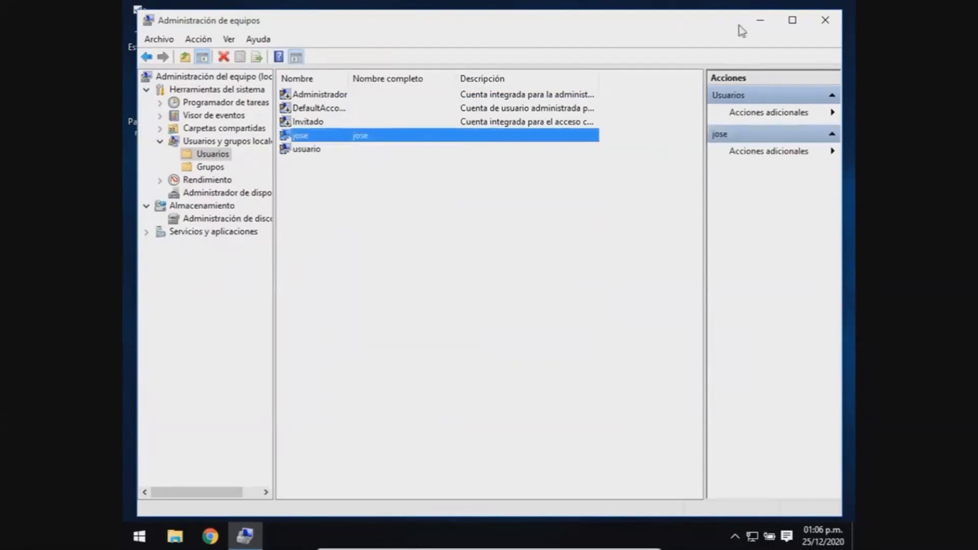
pyautogui.click(754, 23)
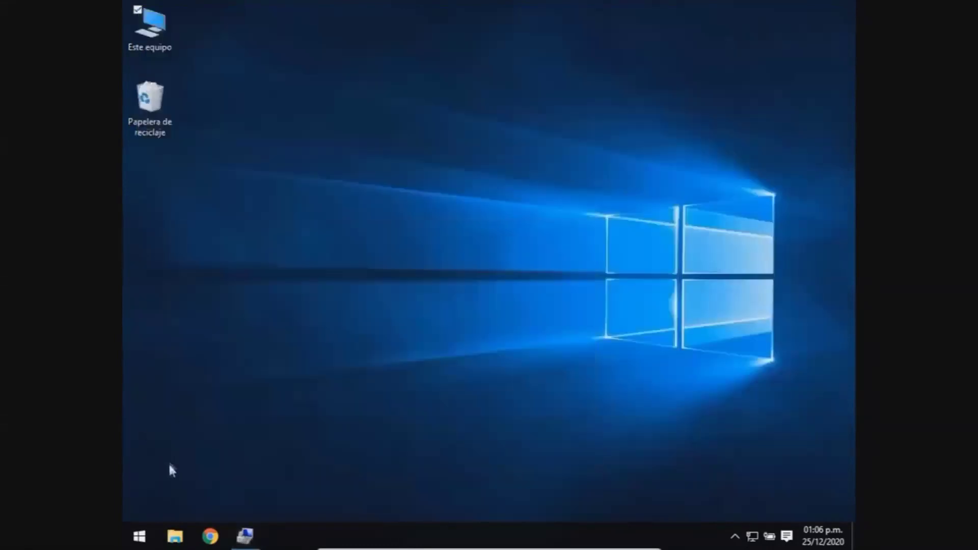
pyautogui.click(139, 536)
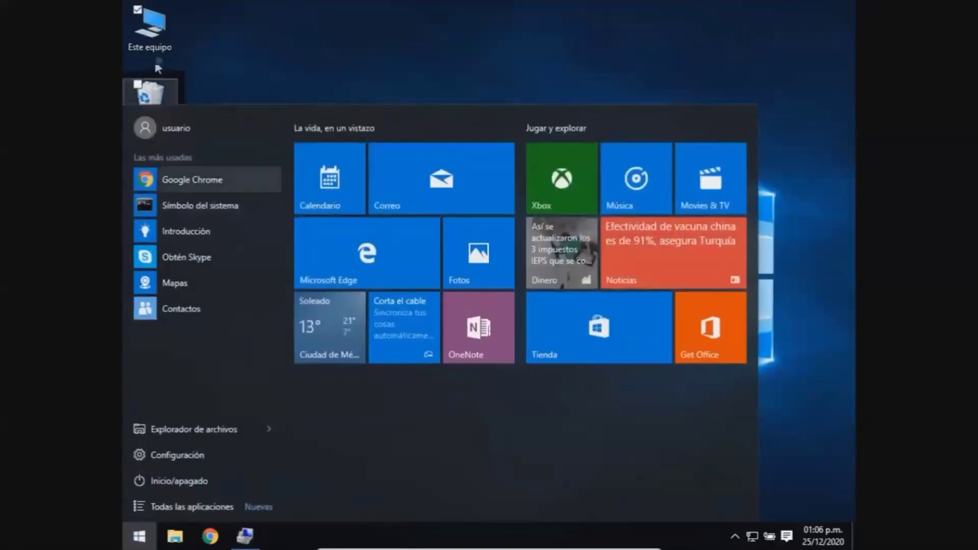
pyautogui.click(179, 131)
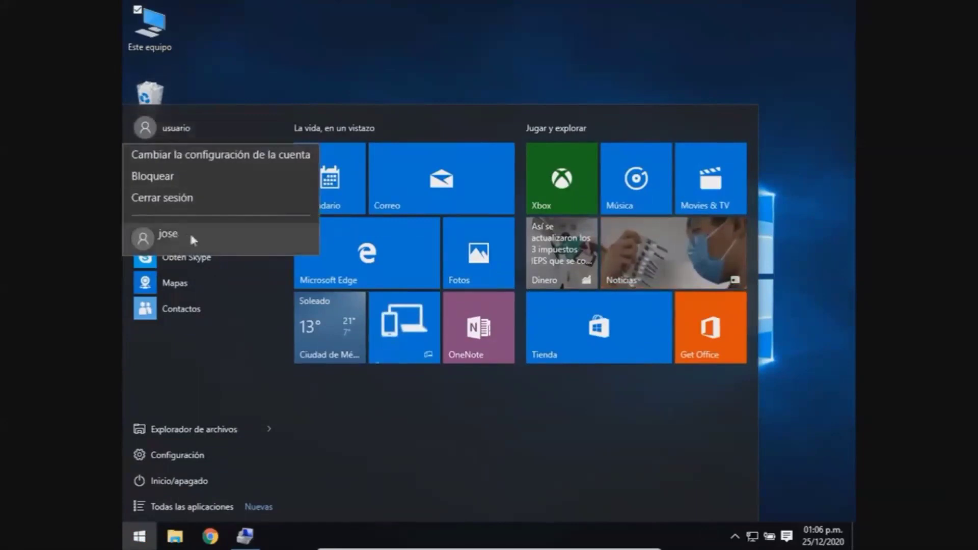
pyautogui.click(219, 238)
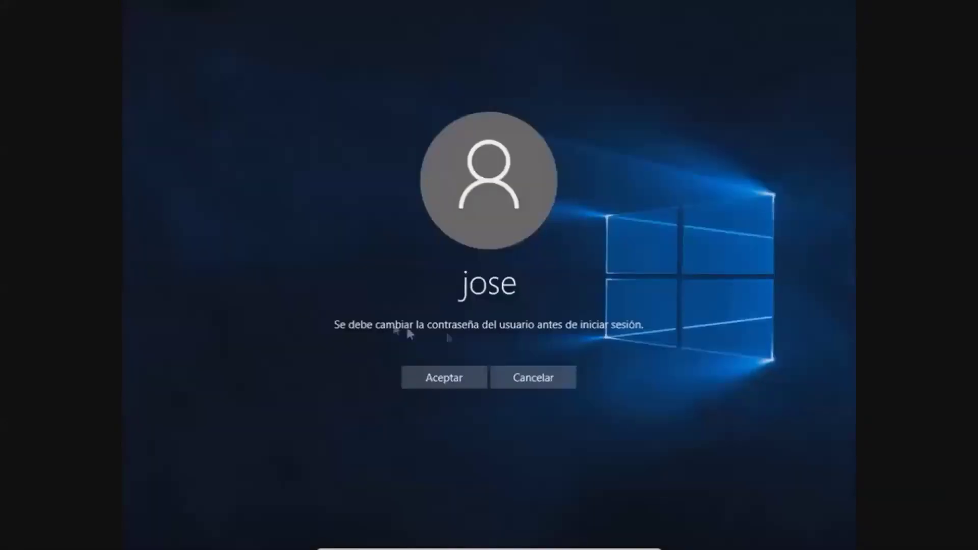
# Step: Complete the required password change for the new account and sign in
pyautogui.click(443, 375)
pyautogui.click(430, 306)
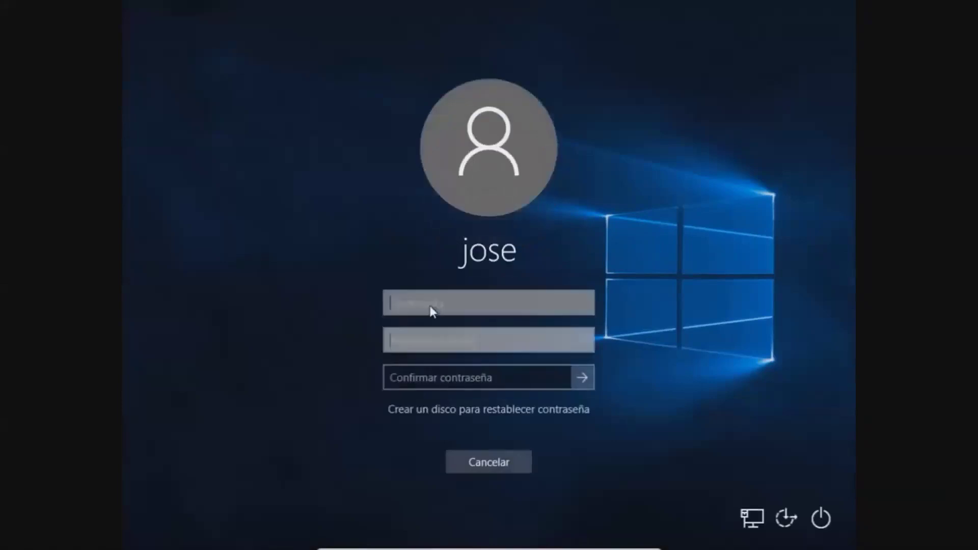
pyautogui.click(466, 350)
pyautogui.click(464, 378)
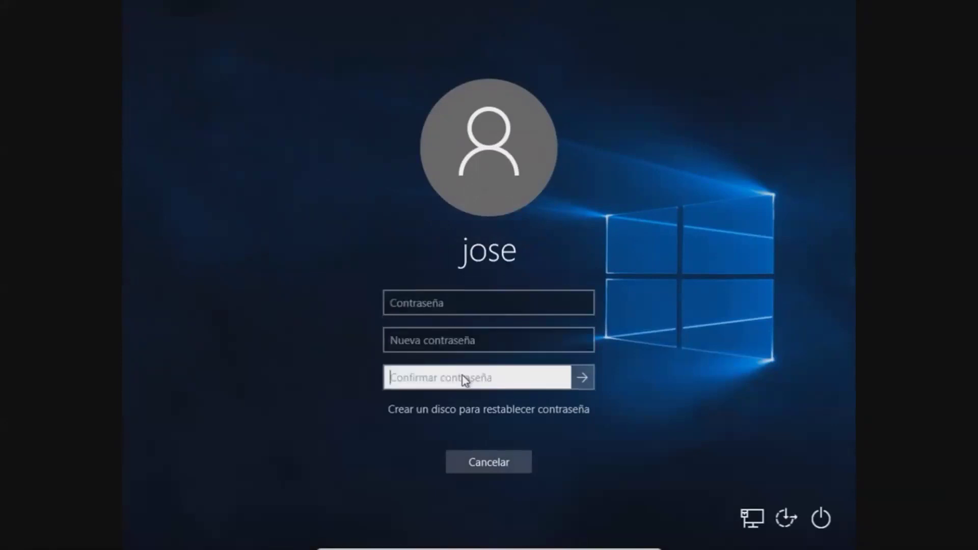
pyautogui.click(583, 377)
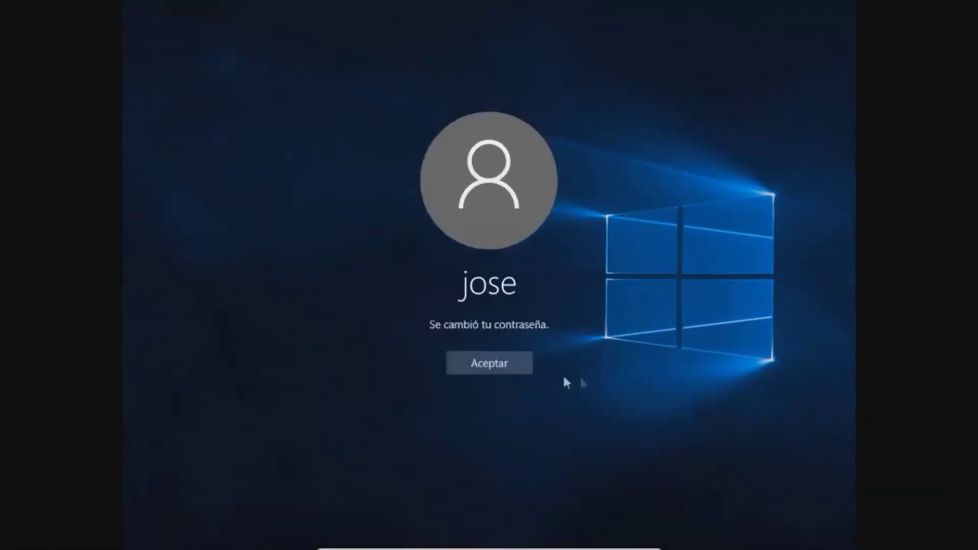
pyautogui.click(498, 363)
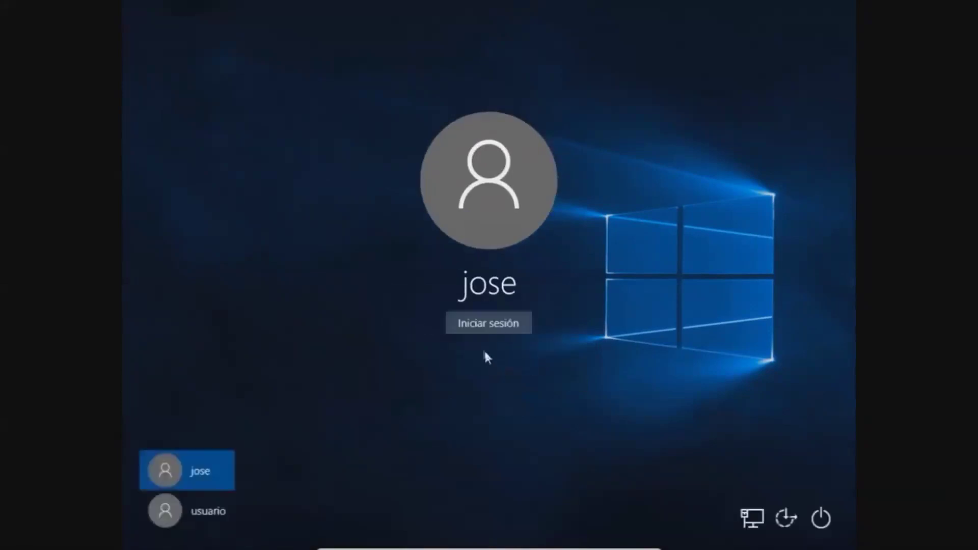
pyautogui.click(486, 324)
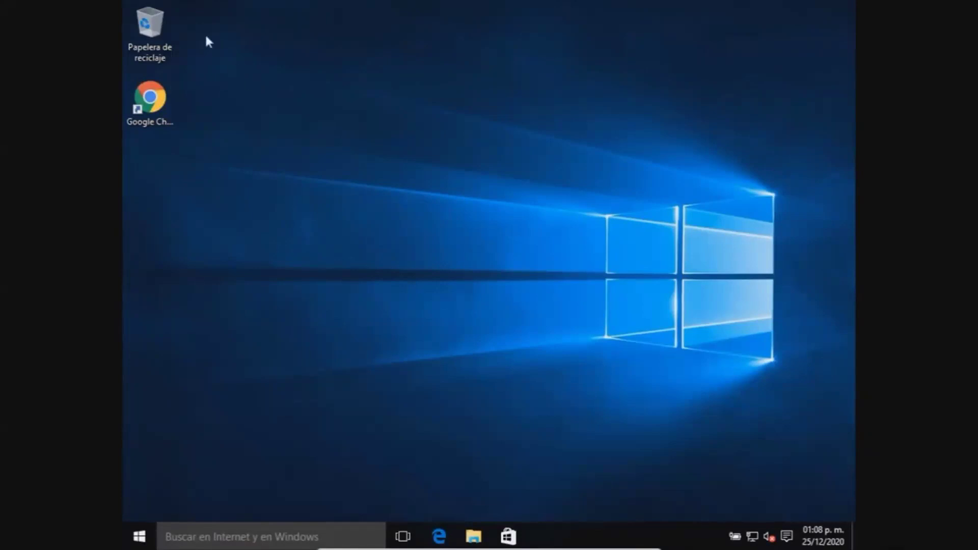
# Step: Enable the Equipo desktop icon via Personalizar > Temas desktop icon settings, then close Settings
pyautogui.moveTo(207, 37); pyautogui.dragTo(162, 229)
pyautogui.click(322, 226)
pyautogui.rightClick(368, 137)
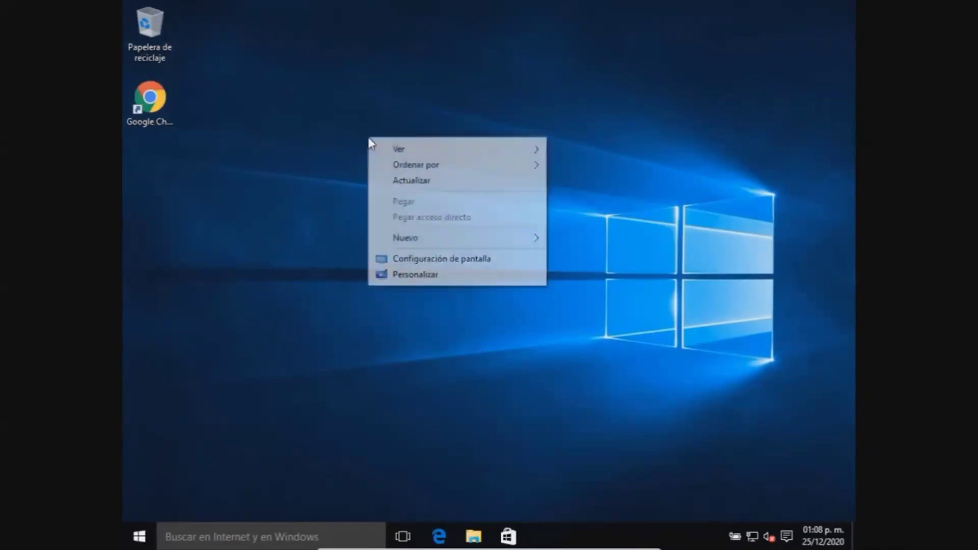
pyautogui.click(411, 273)
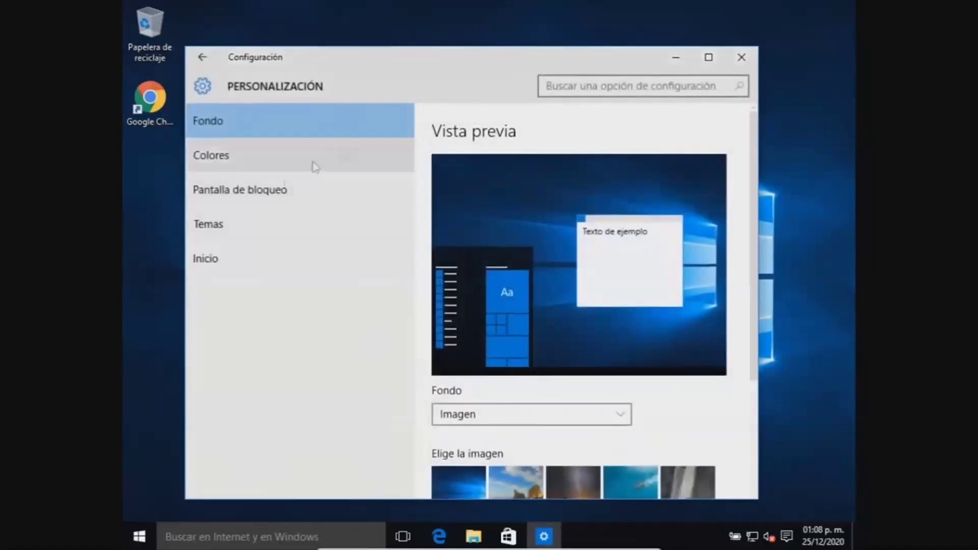
pyautogui.click(228, 224)
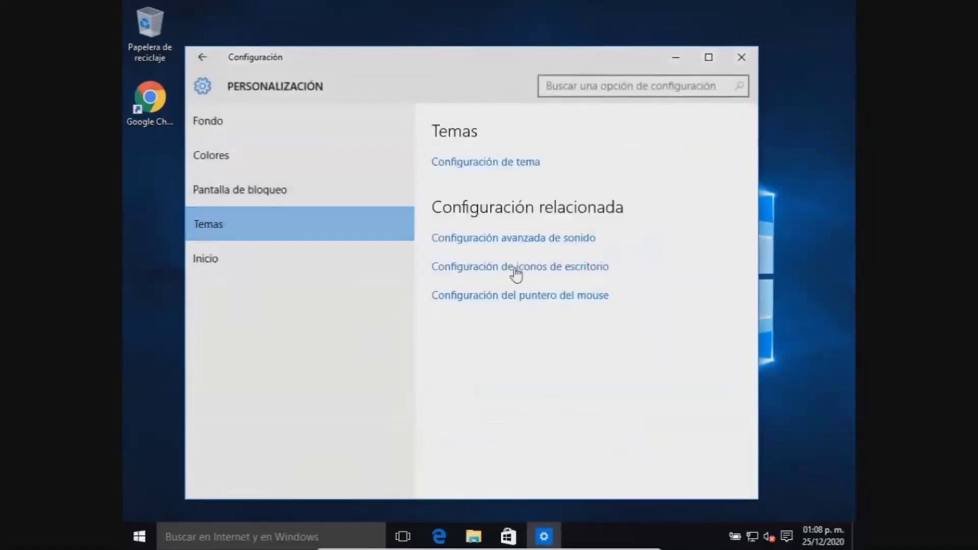
pyautogui.click(489, 273)
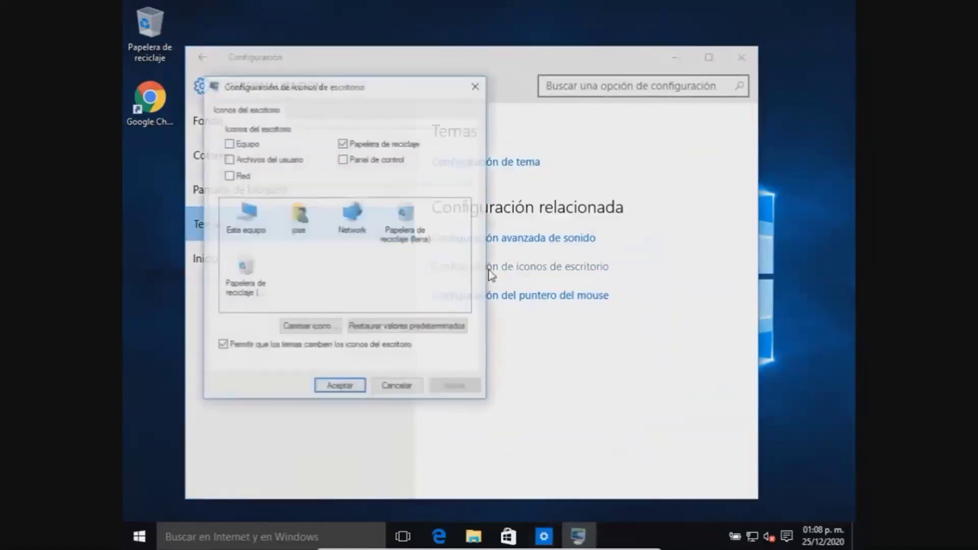
pyautogui.click(228, 143)
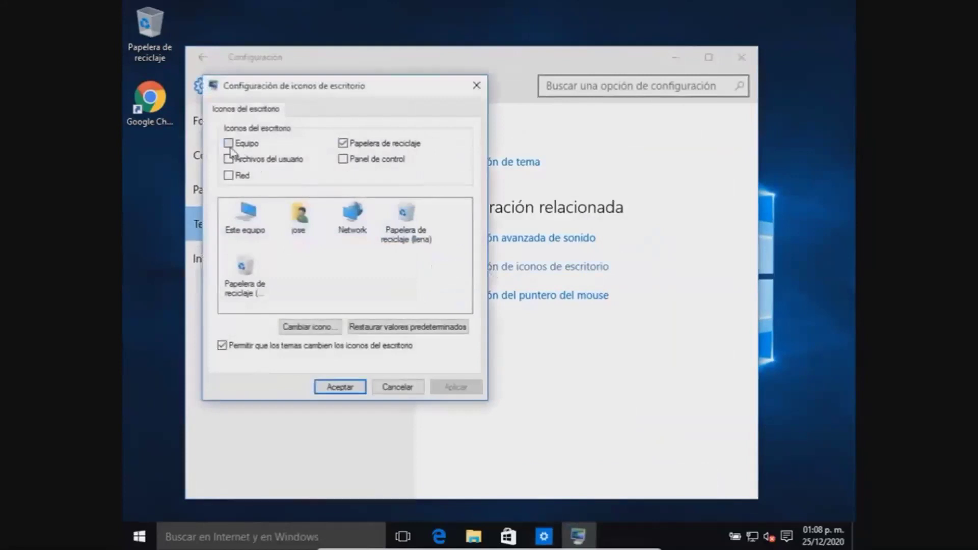
pyautogui.click(332, 386)
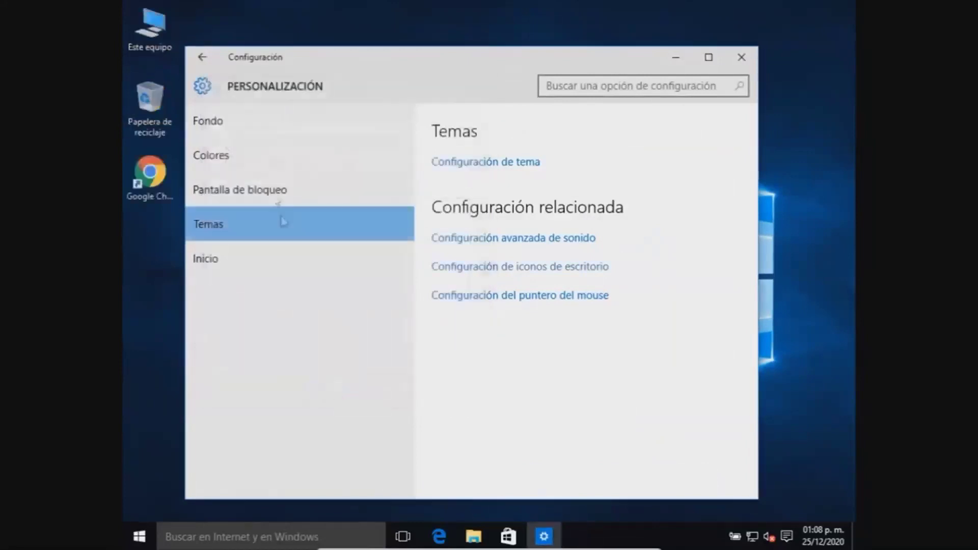
pyautogui.click(732, 59)
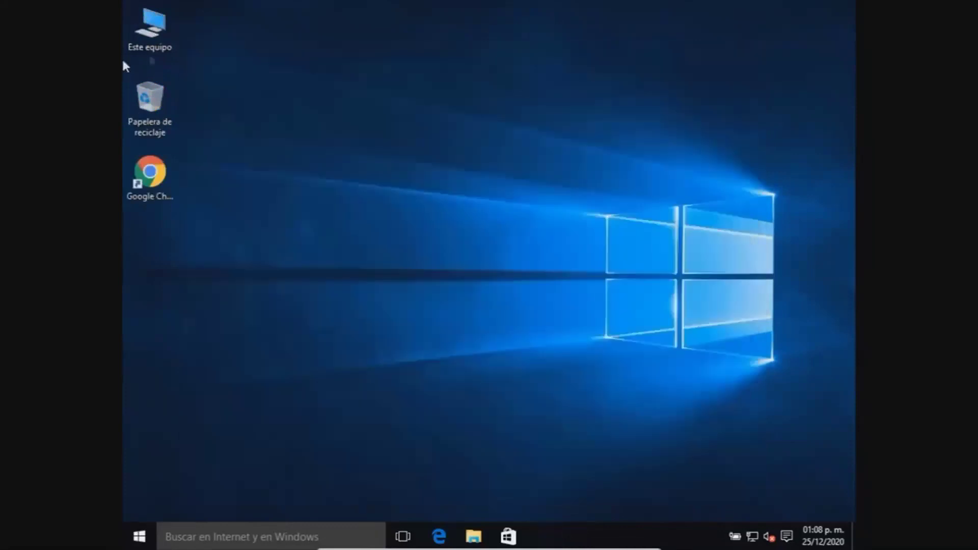
# Step: Open Computer Management from Este equipo, list the local Usuarios and select Administrador
pyautogui.rightClick(156, 31)
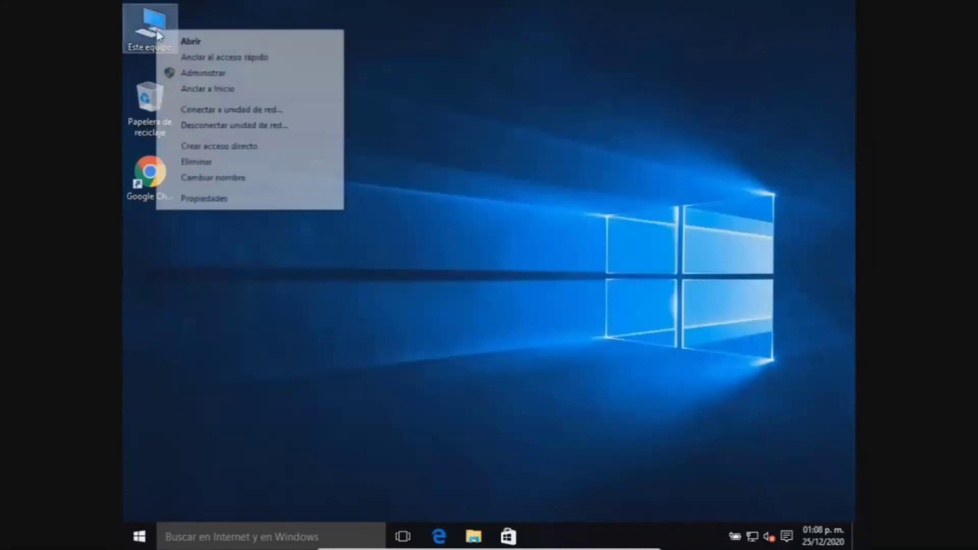
pyautogui.click(190, 72)
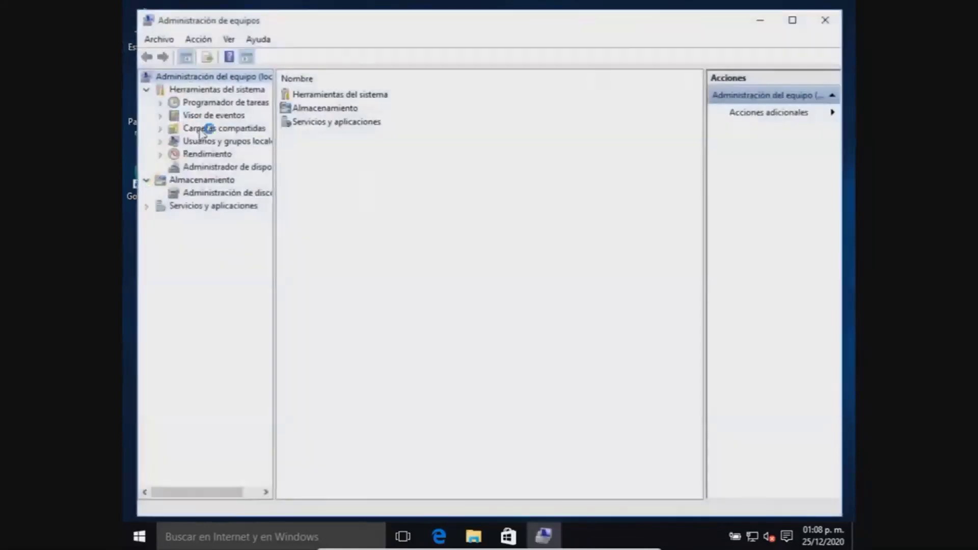
pyautogui.click(208, 142)
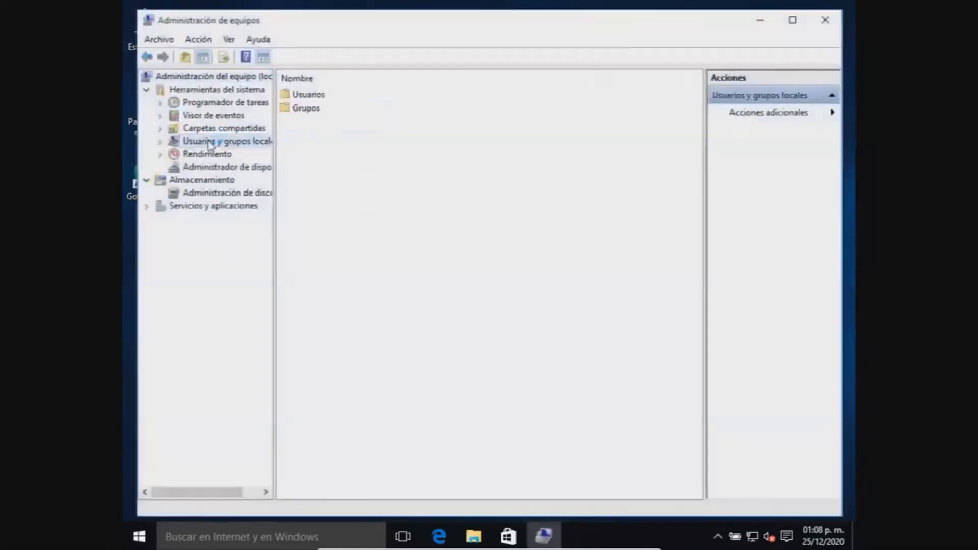
pyautogui.doubleClick(305, 95)
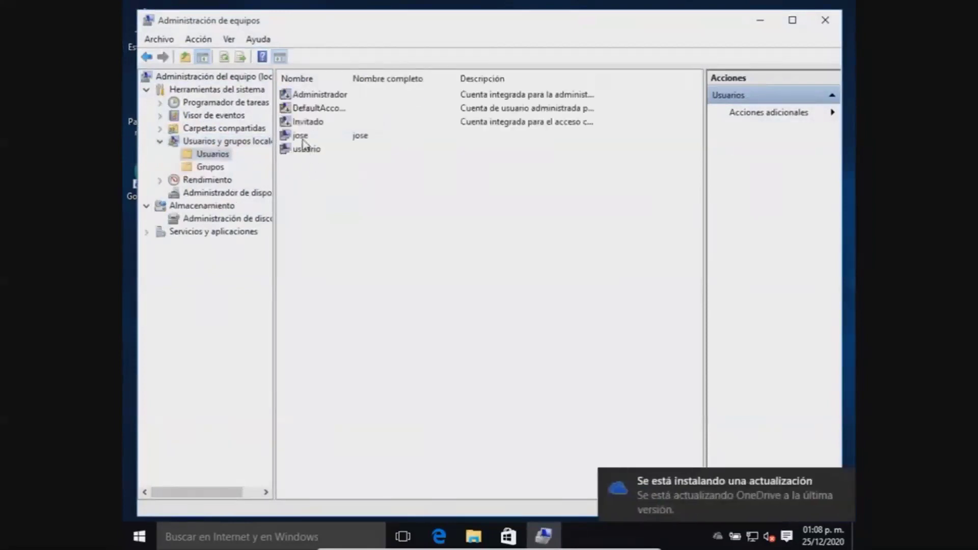
pyautogui.click(302, 137)
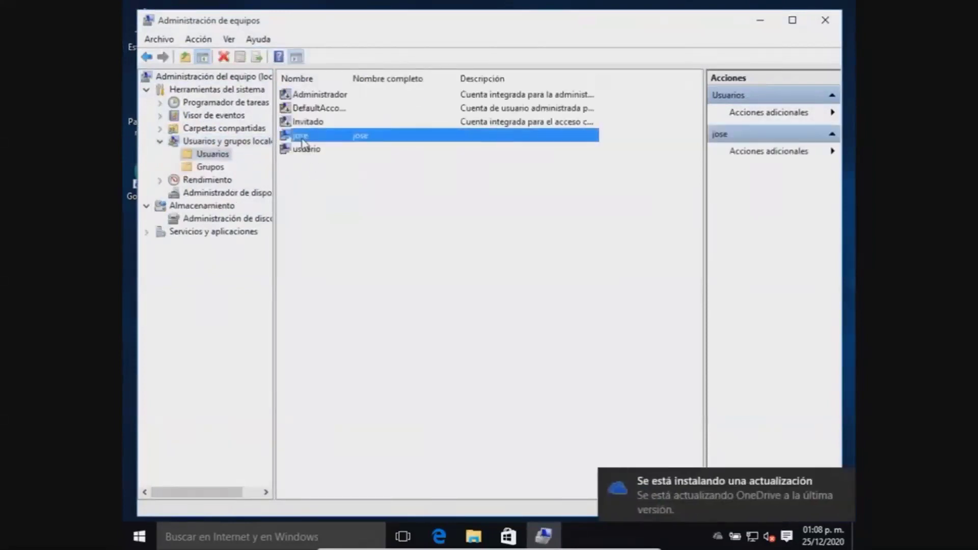
pyautogui.click(314, 188)
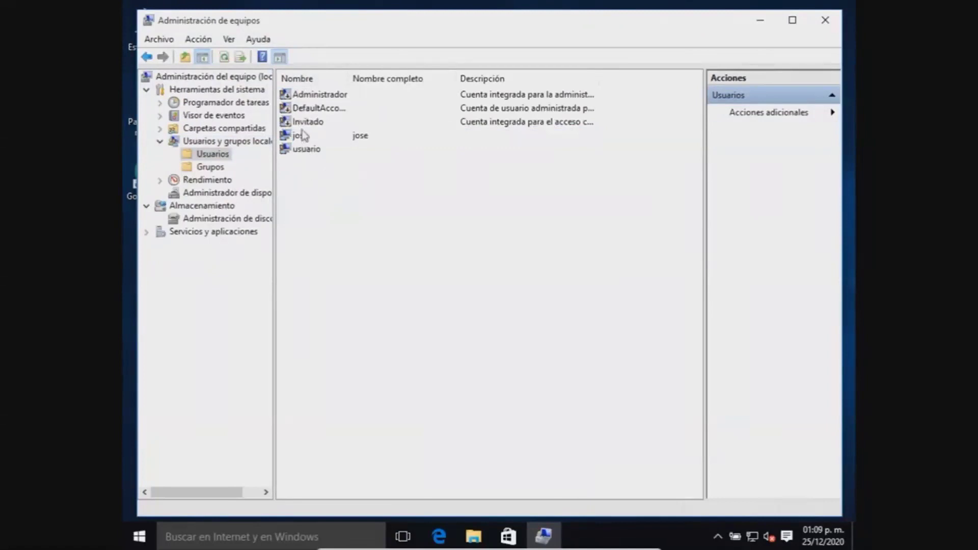
pyautogui.click(313, 96)
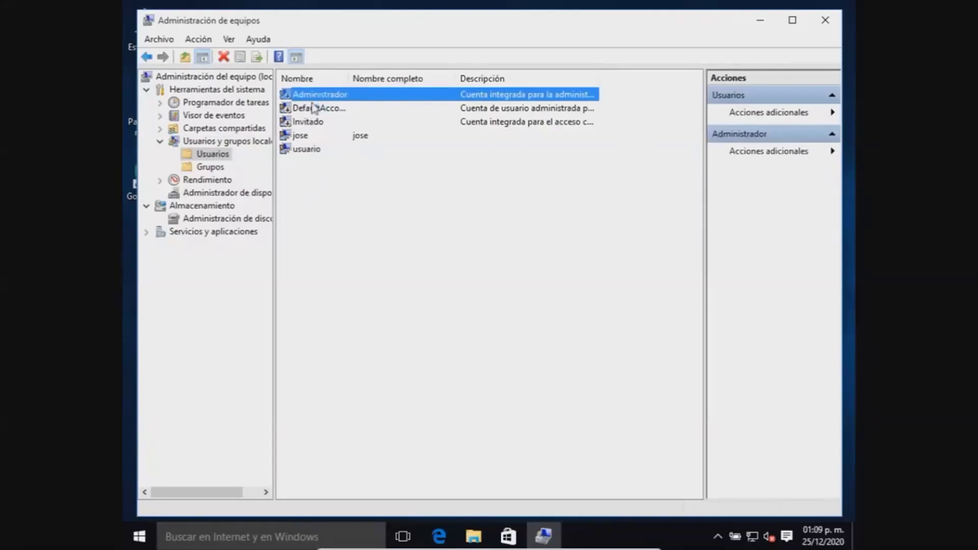
# Step: Uncheck 'La cuenta está deshabilitada' in Administrador's properties and confirm with Aceptar
pyautogui.rightClick(337, 97)
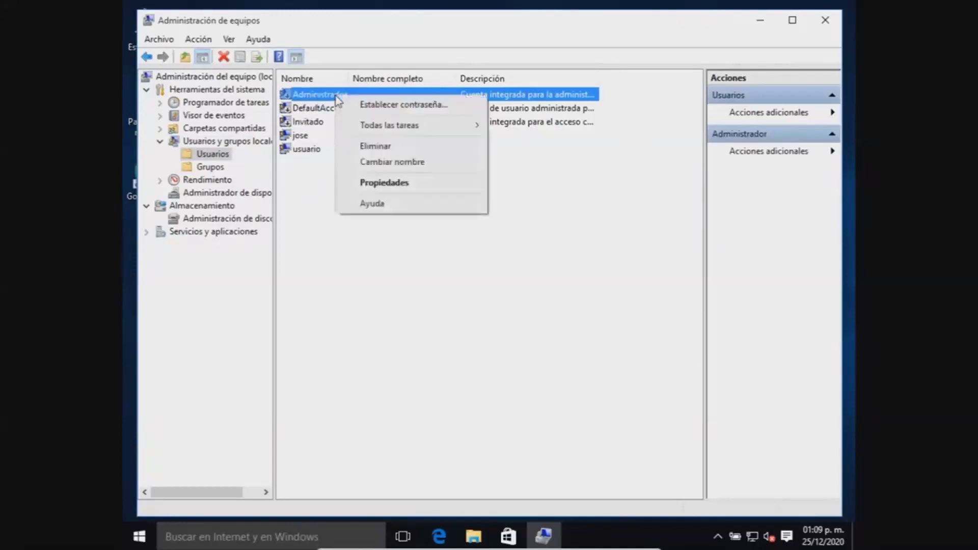
pyautogui.click(368, 182)
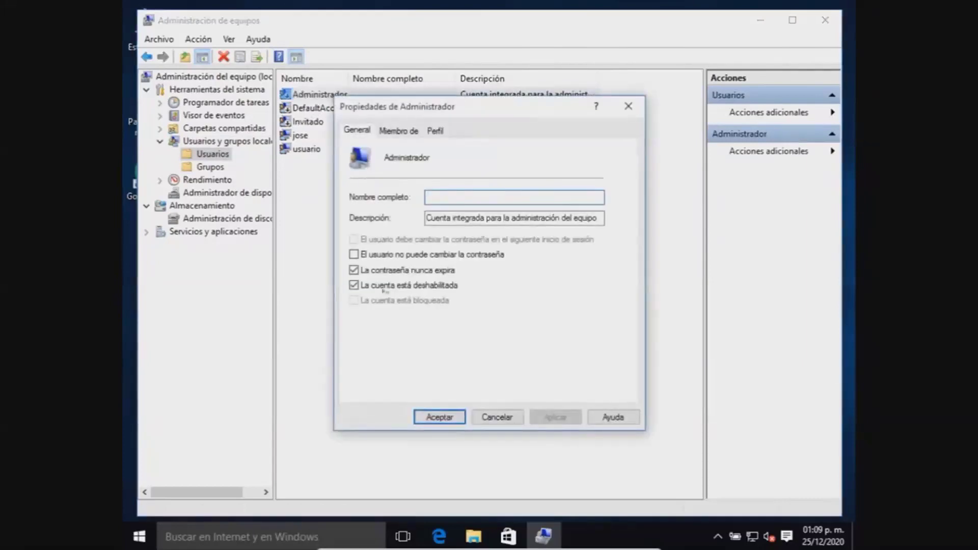
pyautogui.click(354, 286)
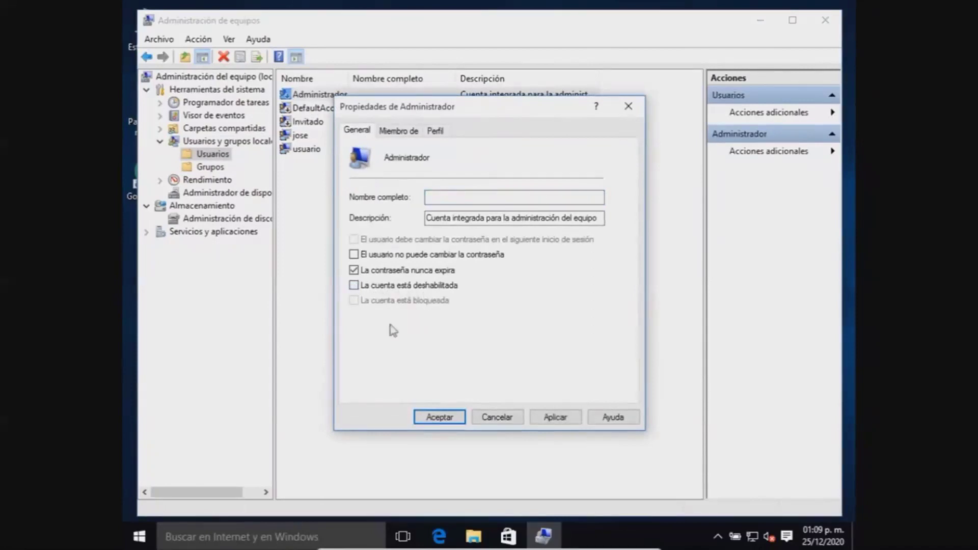
pyautogui.click(438, 418)
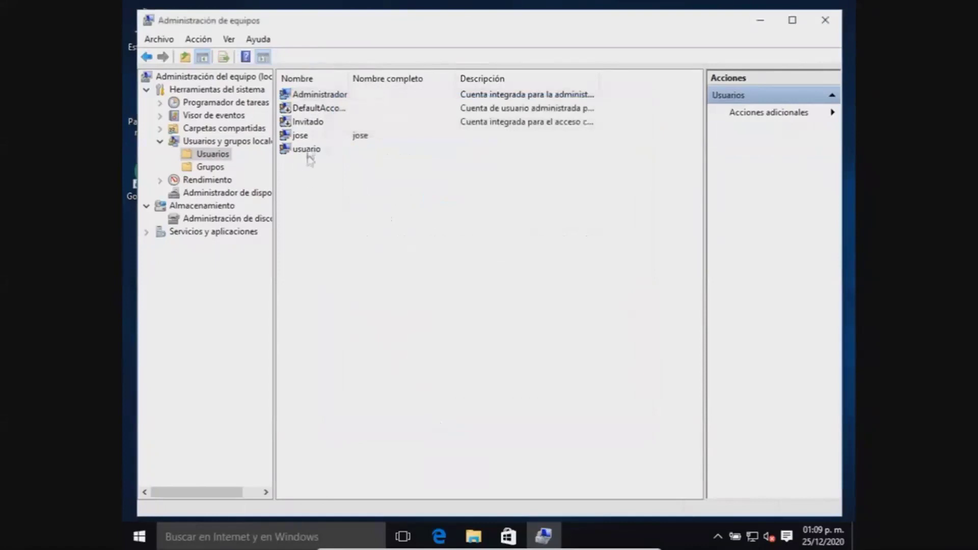
# Step: Set and confirm a new password for Administrador through Establecer contraseña
pyautogui.click(301, 96)
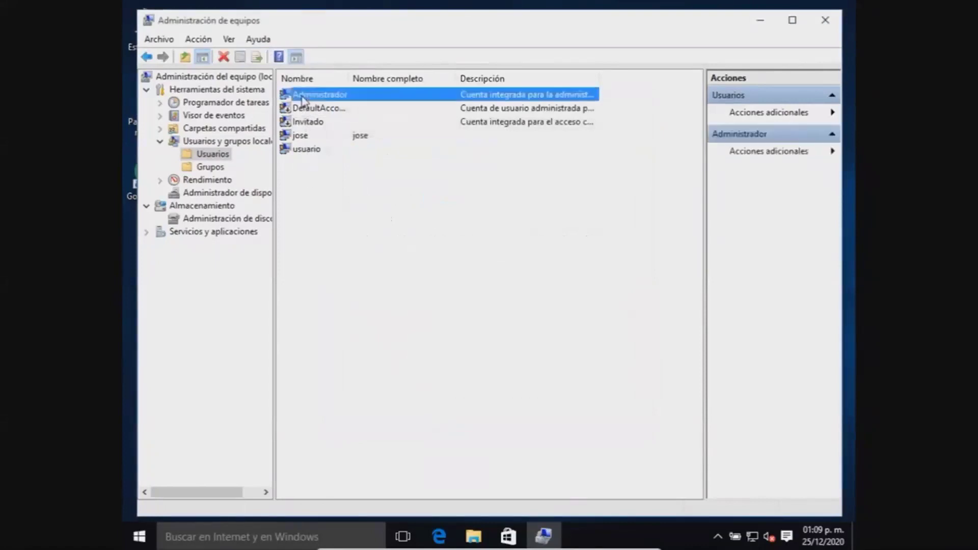
pyautogui.click(334, 204)
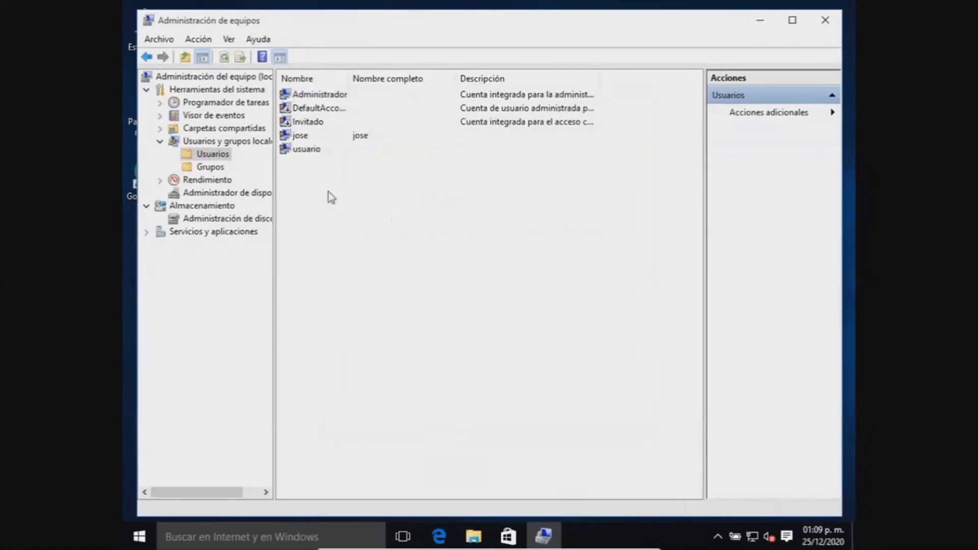
pyautogui.rightClick(307, 97)
pyautogui.click(345, 106)
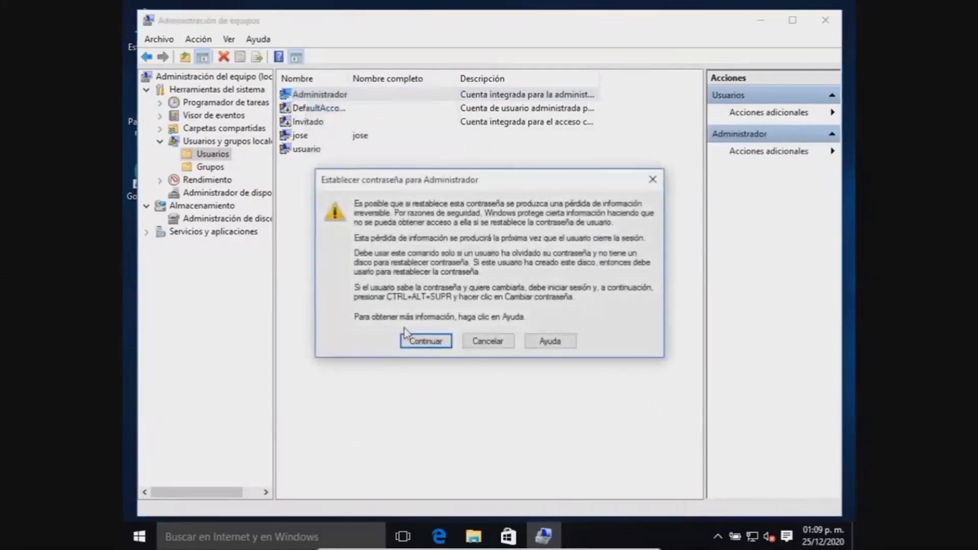
pyautogui.click(421, 342)
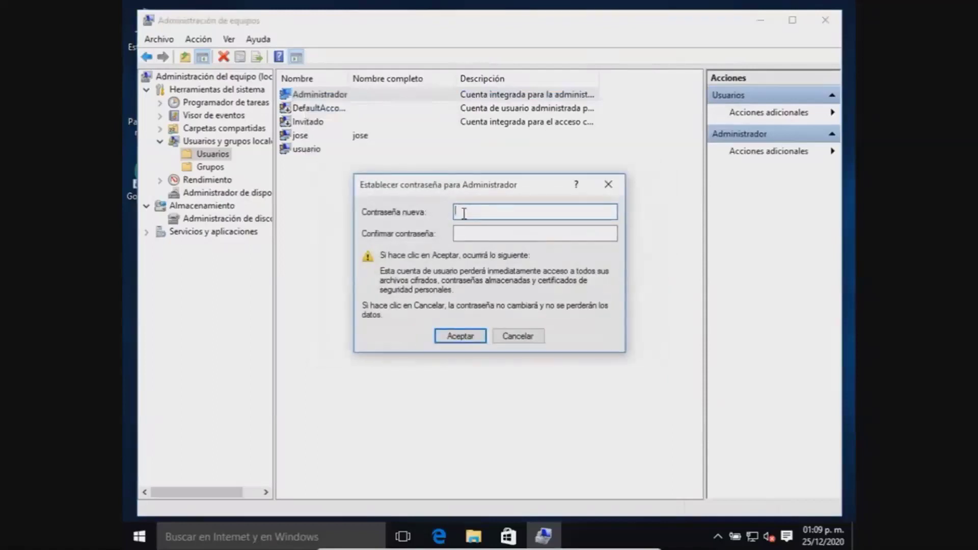
pyautogui.write('12341234')
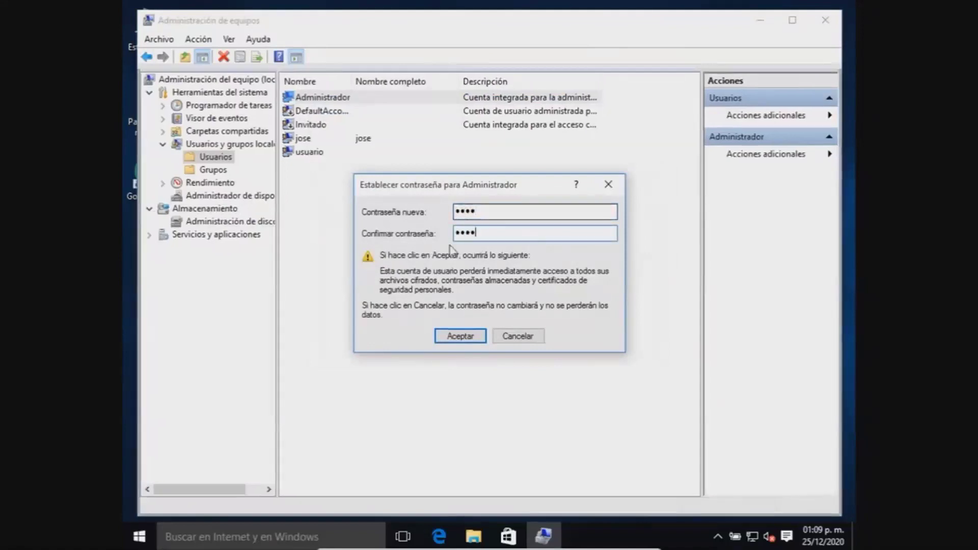
pyautogui.click(455, 336)
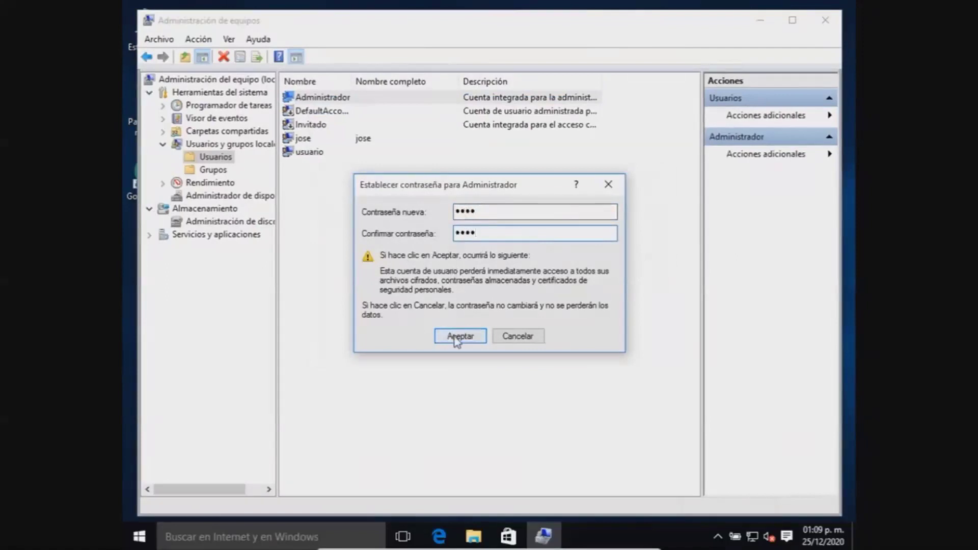
pyautogui.click(540, 308)
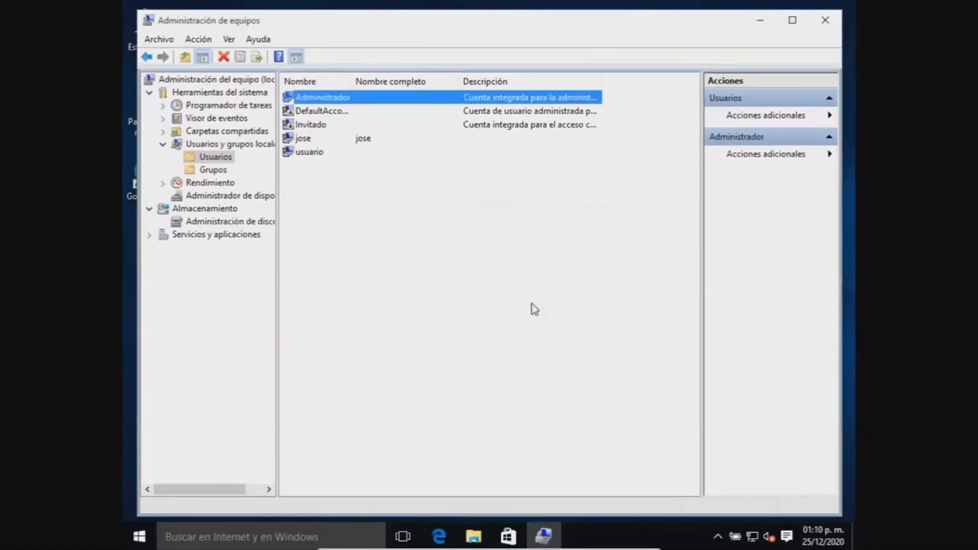
pyautogui.click(309, 191)
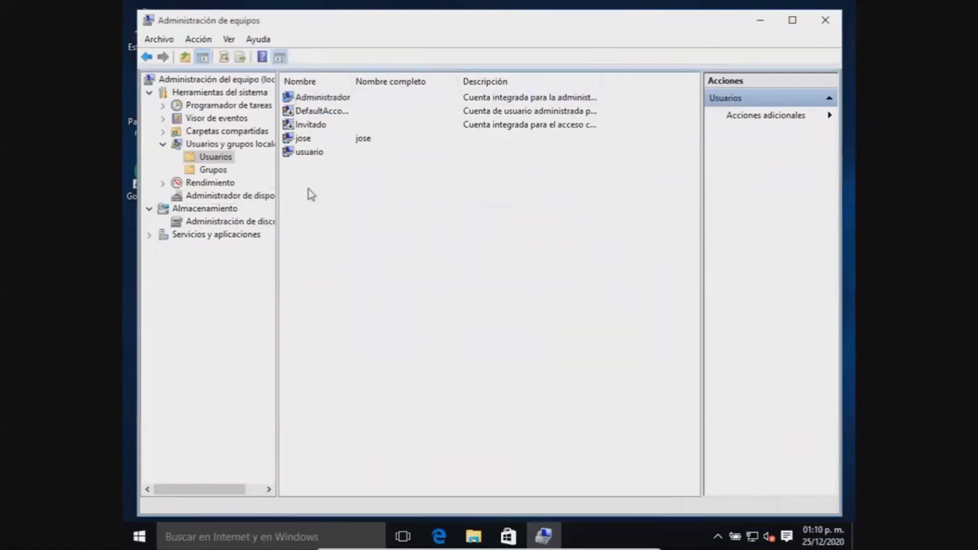
# Step: Confirm in Administrador's Miembro de tab that it belongs to Administradores, then accept
pyautogui.click(304, 139)
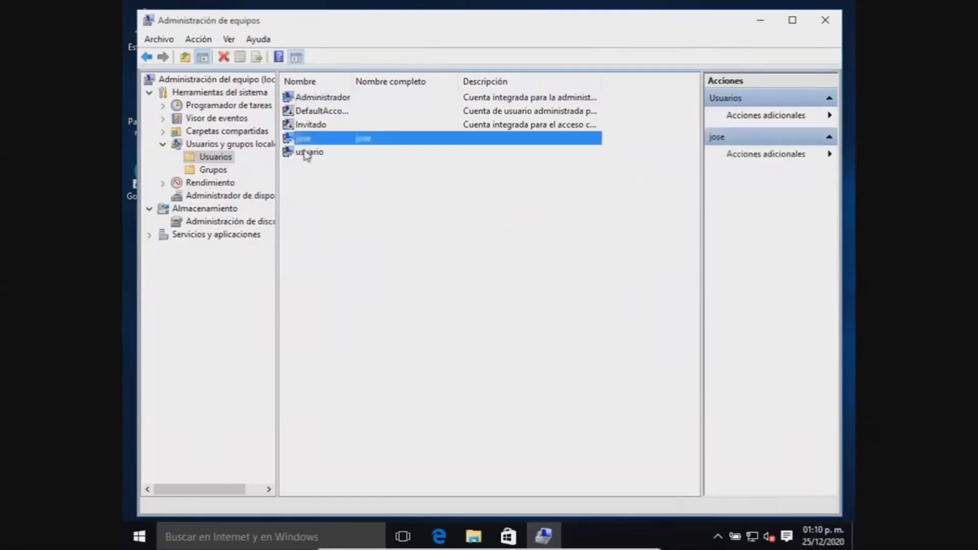
pyautogui.click(306, 153)
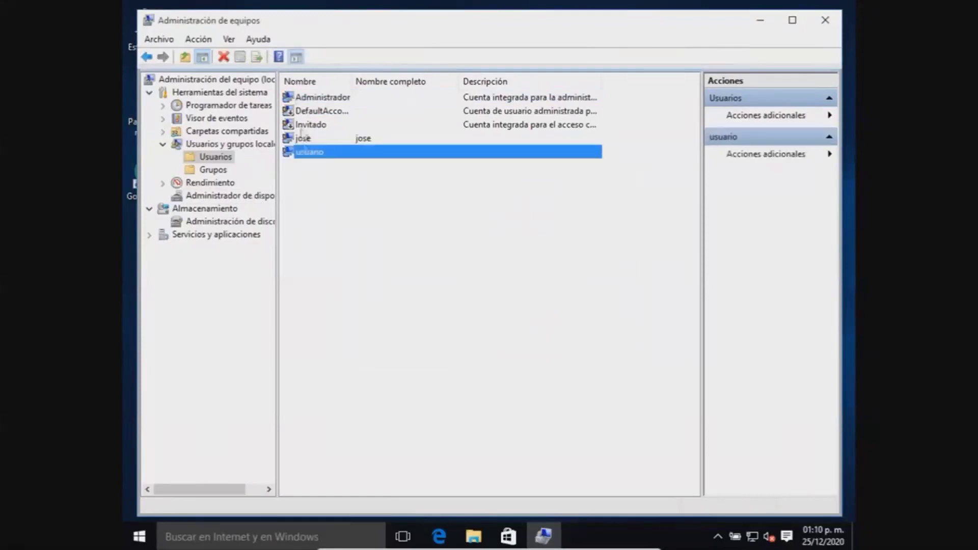
pyautogui.doubleClick(312, 99)
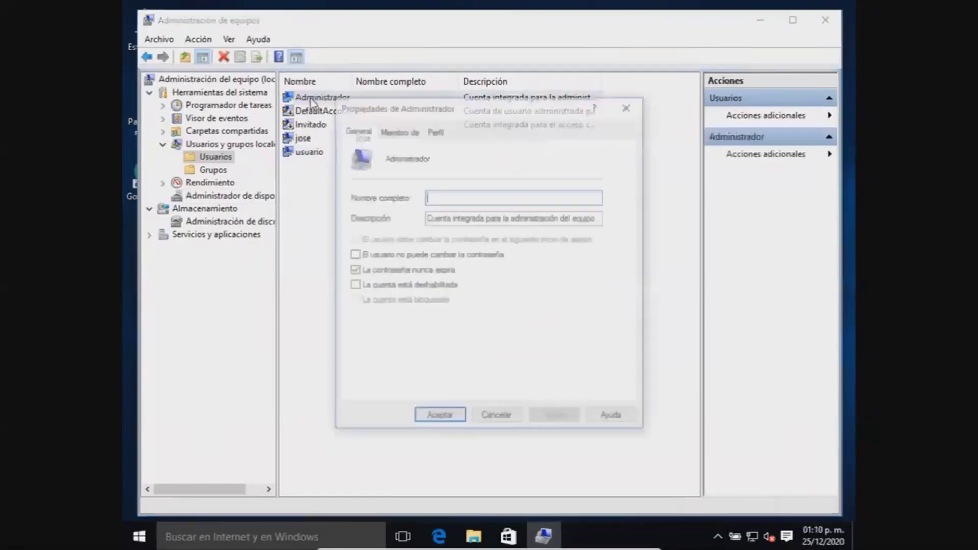
pyautogui.click(399, 132)
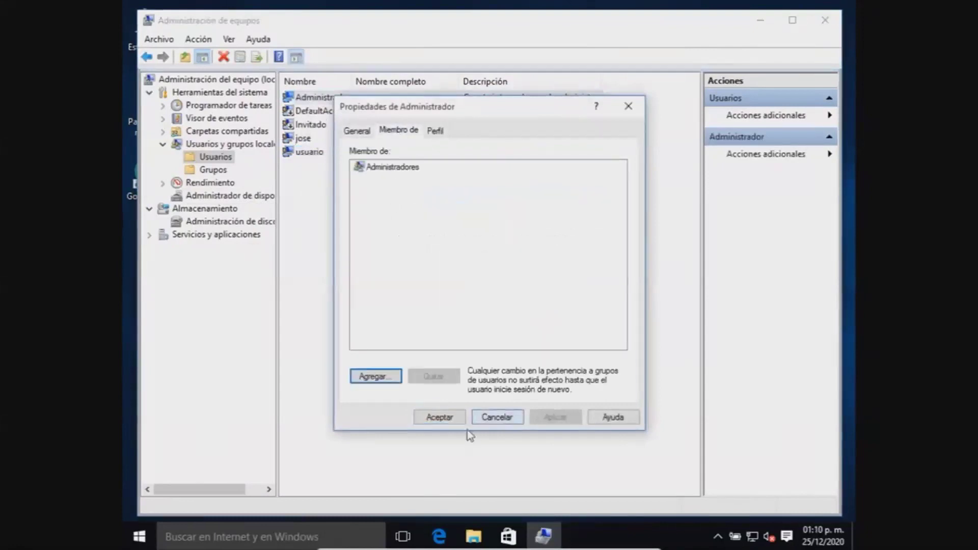
pyautogui.click(455, 420)
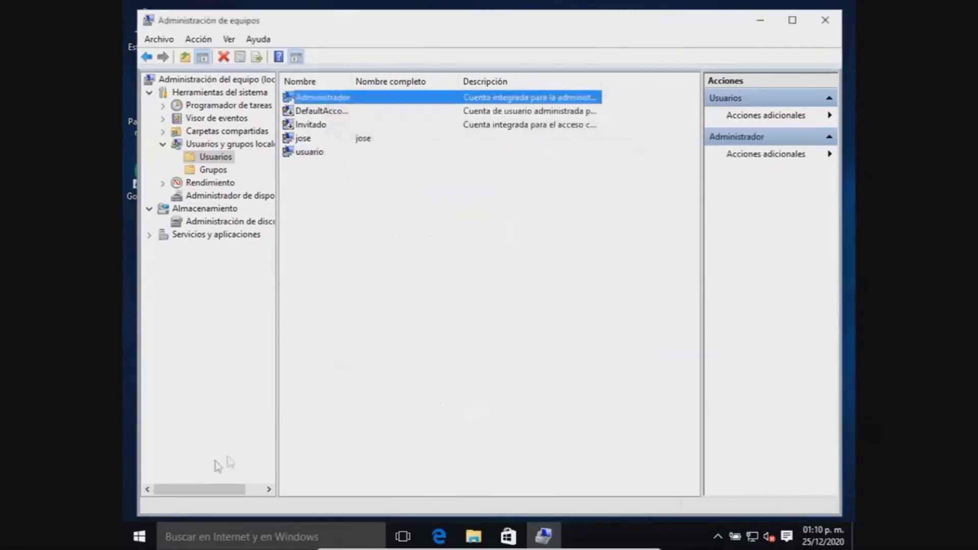
# Step: Check the account list in the Start menu and close Computer Management
pyautogui.click(139, 536)
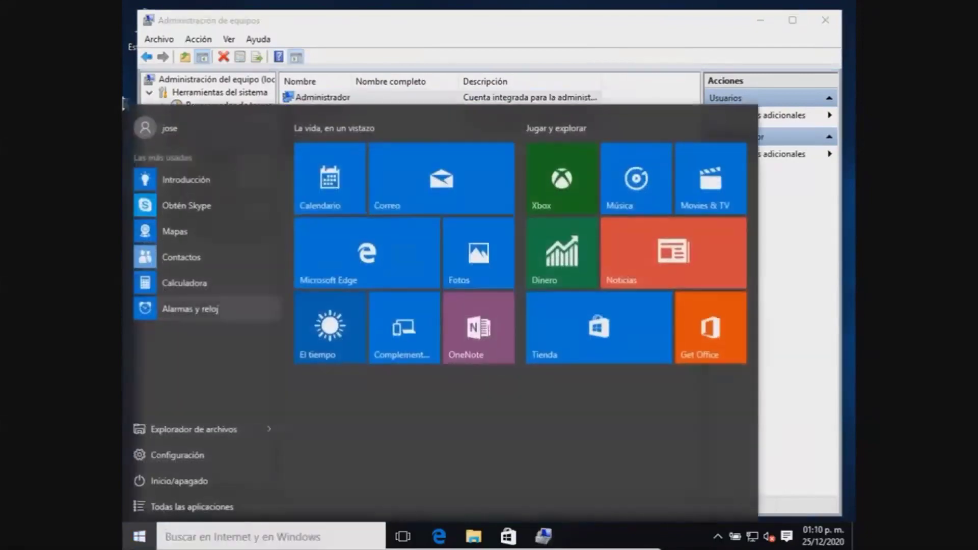
pyautogui.click(179, 124)
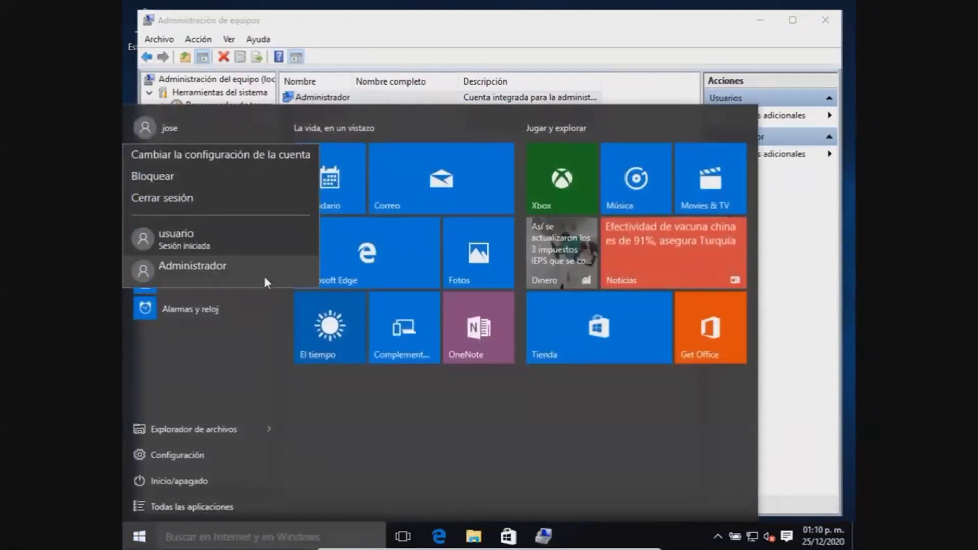
pyautogui.click(476, 34)
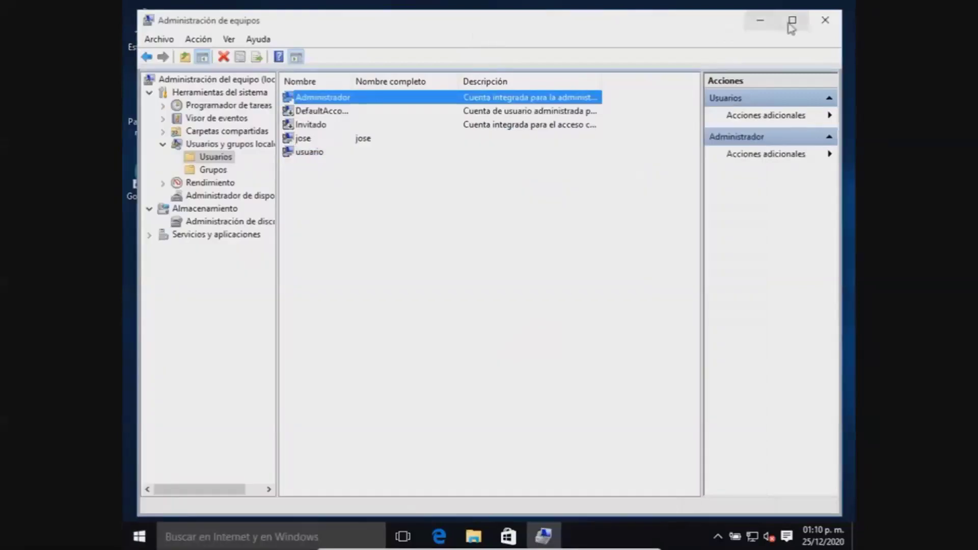
pyautogui.click(825, 20)
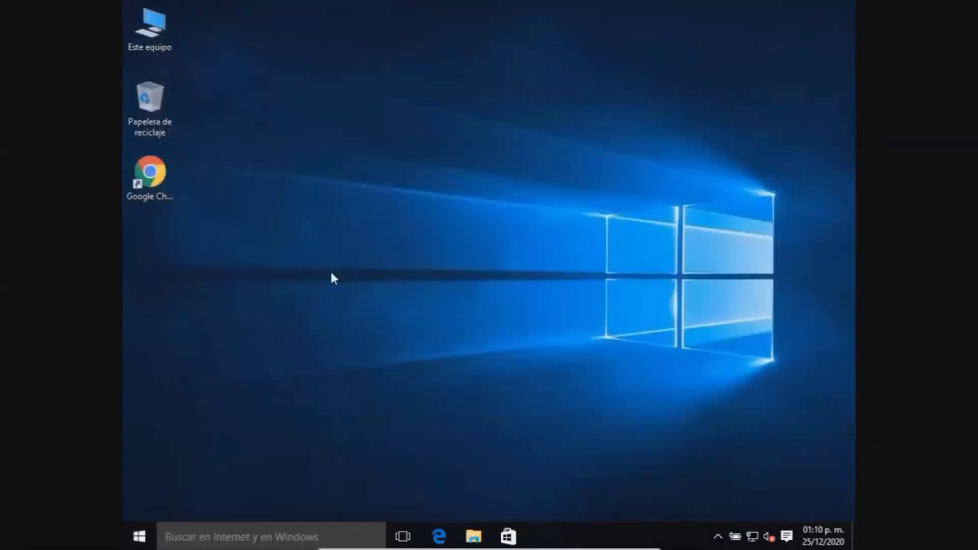
pyautogui.click(141, 538)
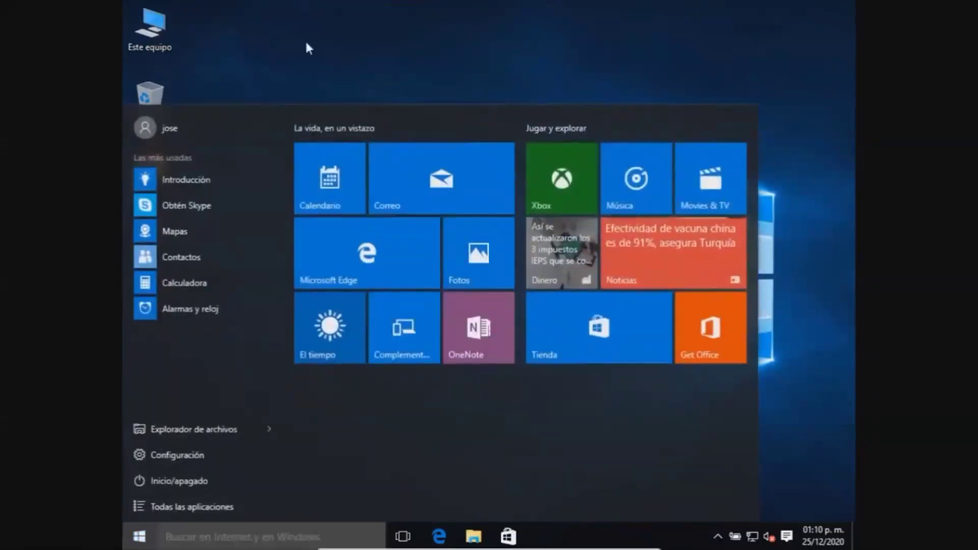
pyautogui.click(308, 47)
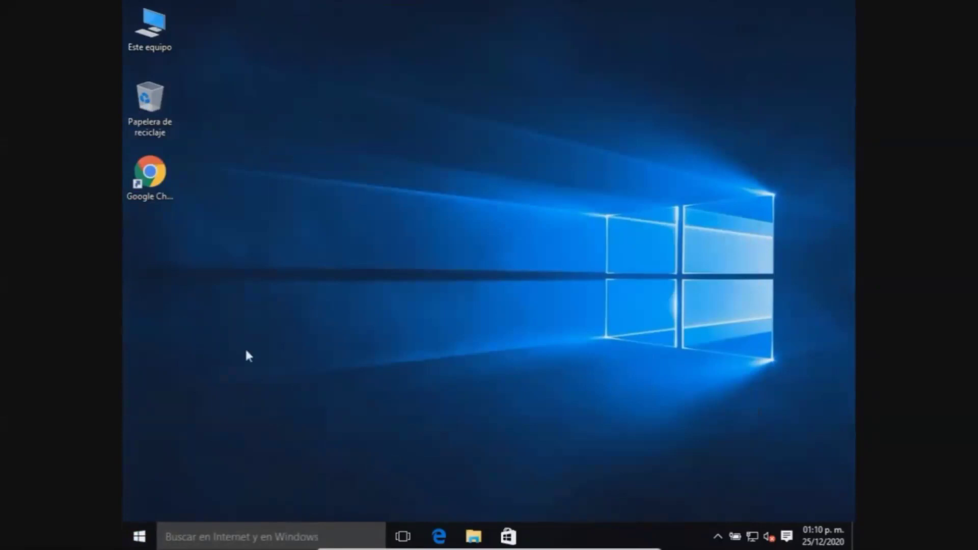
pyautogui.click(140, 535)
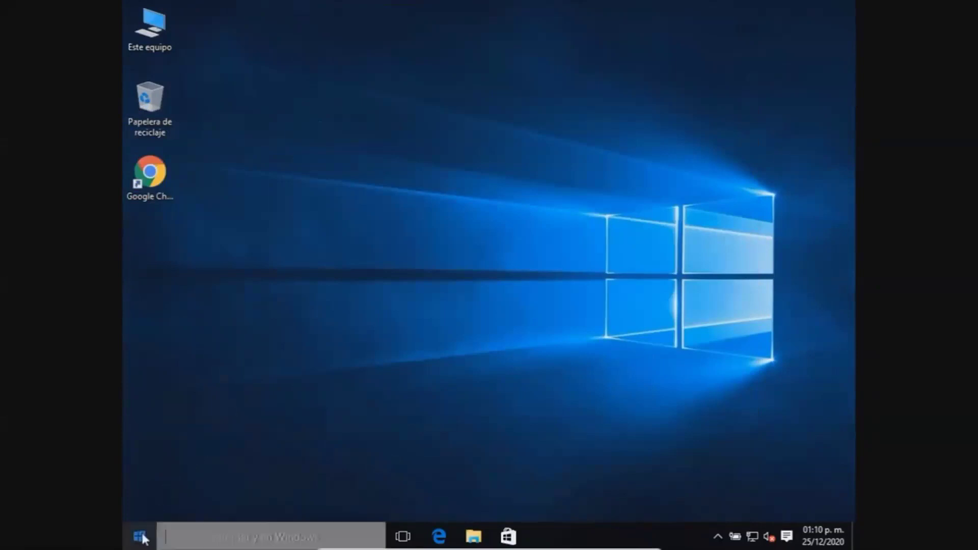
# Step: Search for cmd, run it with Ejecutar como administrador, and maximize the Command Prompt window
pyautogui.write('c')
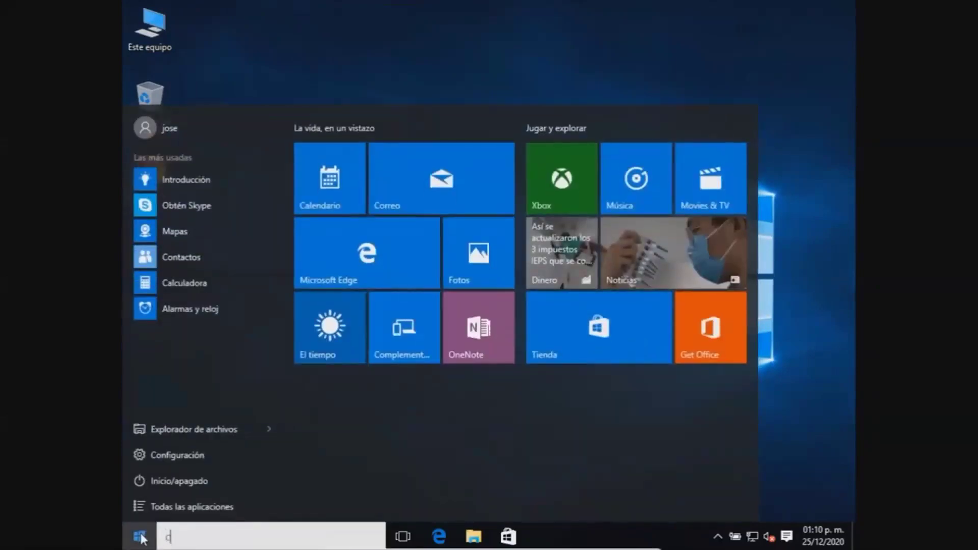
pyautogui.write('md')
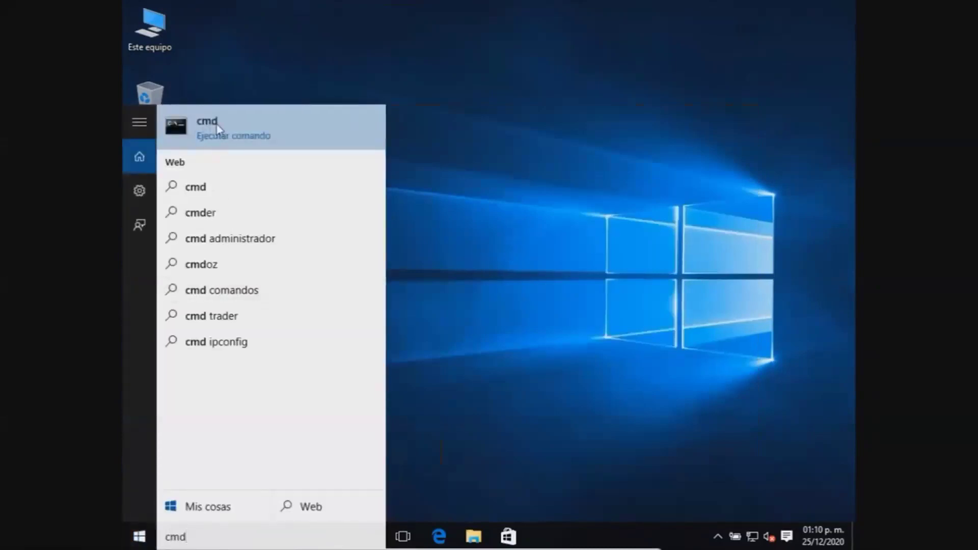
pyautogui.rightClick(214, 129)
pyautogui.click(311, 147)
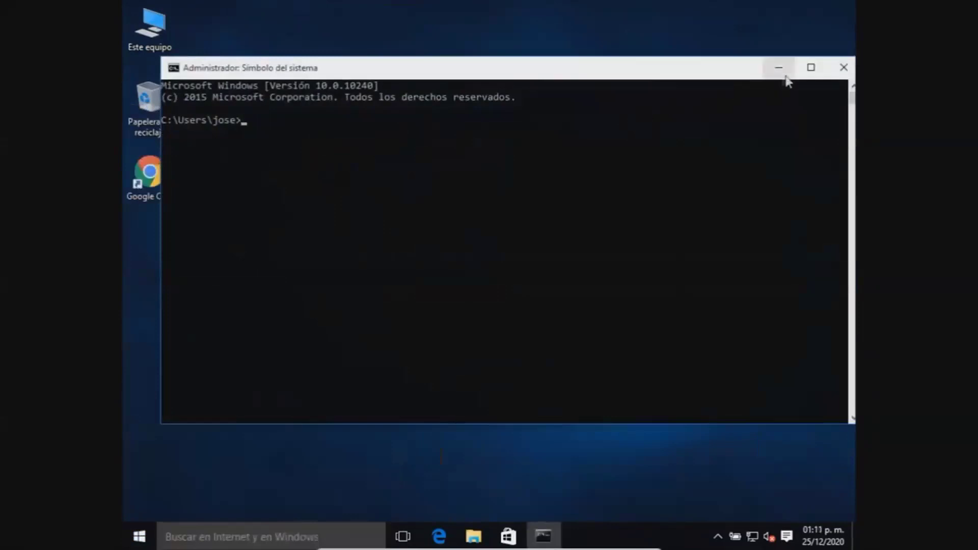
pyautogui.click(811, 67)
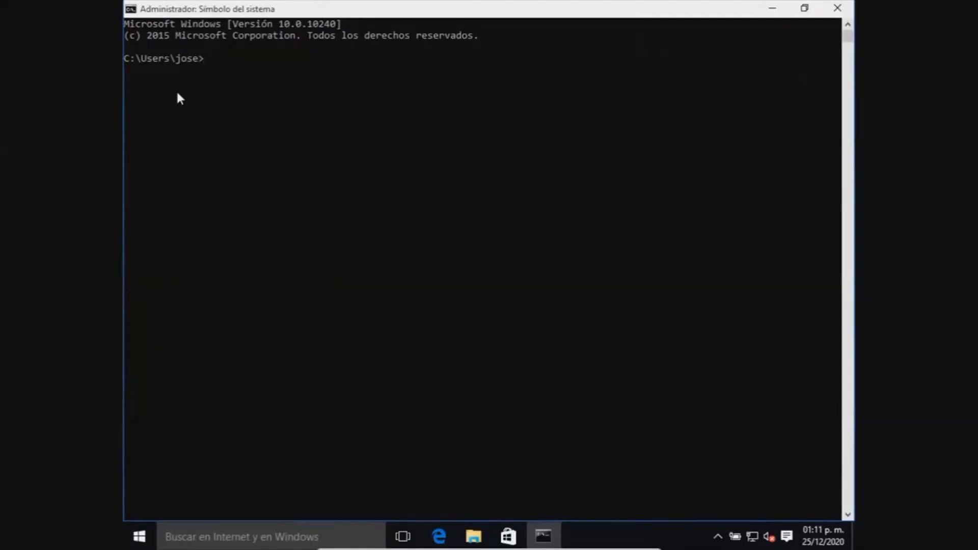
# Step: Run net user to list the local accounts
pyautogui.write('net user')
pyautogui.press('Return')
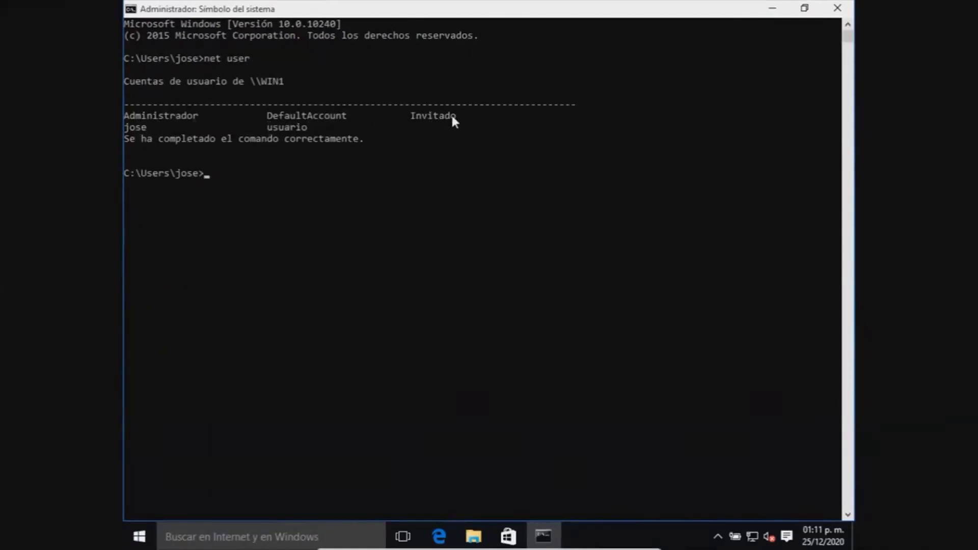
pyautogui.moveTo(683, 408)
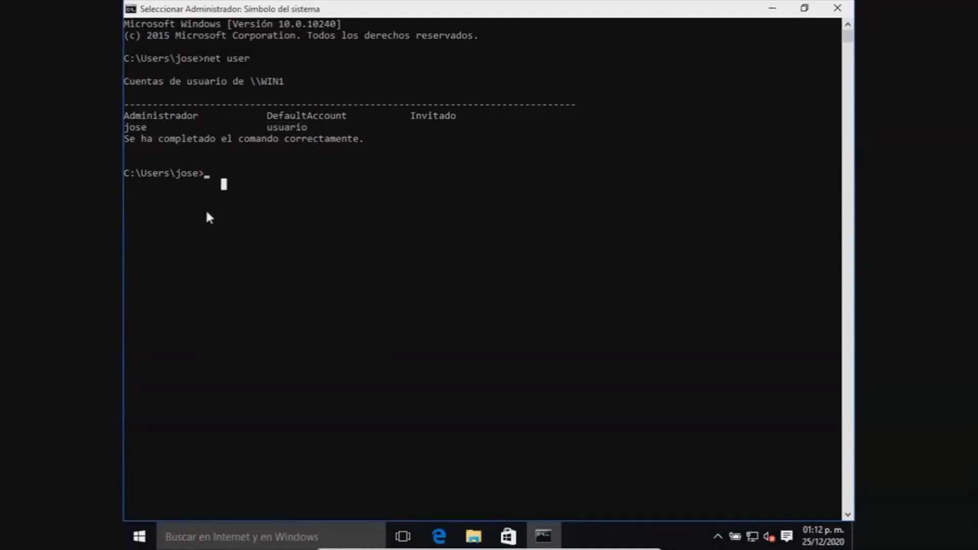
# Step: Create user pedro without a password using net user pedro /add
pyautogui.write('net ')
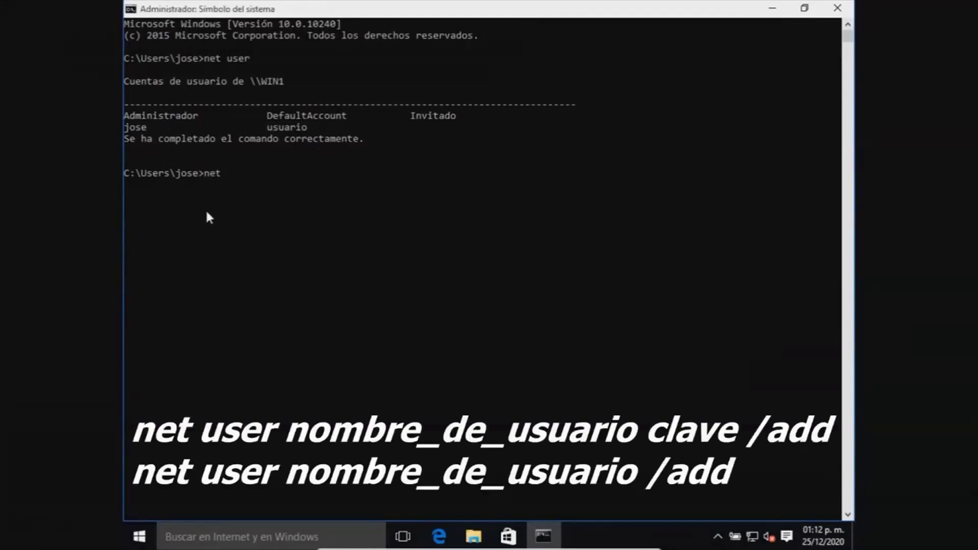
pyautogui.write('user pedro 111 /add')
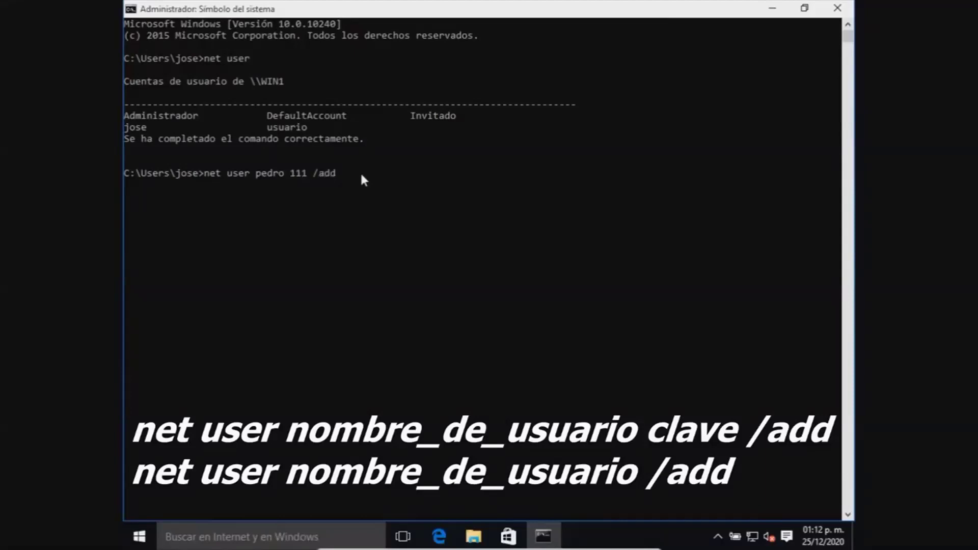
pyautogui.press('Left')
pyautogui.press('Left')
pyautogui.press('Left')
pyautogui.press('Left')
pyautogui.press('Left')
pyautogui.press('BackSpace')
pyautogui.press('BackSpace')
pyautogui.press('BackSpace')
pyautogui.press('BackSpace')
pyautogui.click(320, 174)
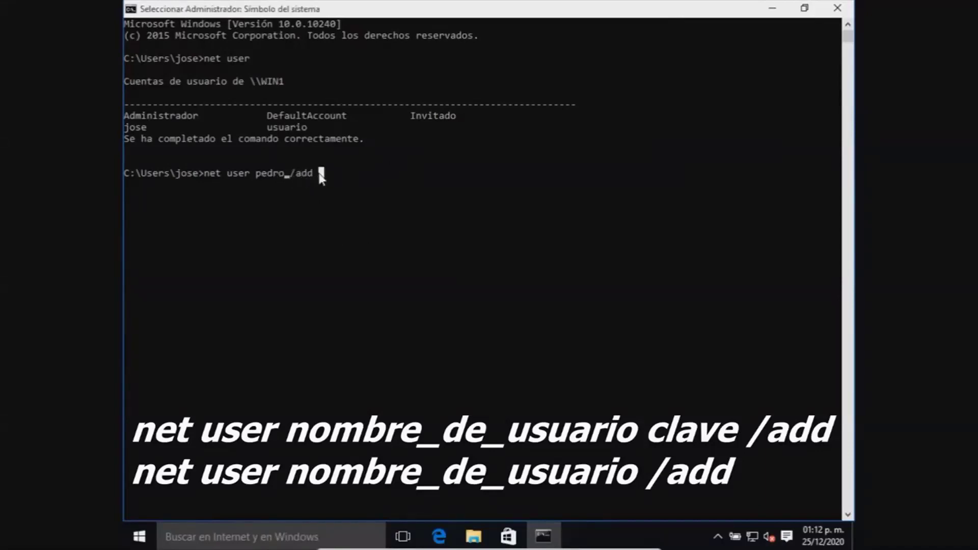
pyautogui.press('Return')
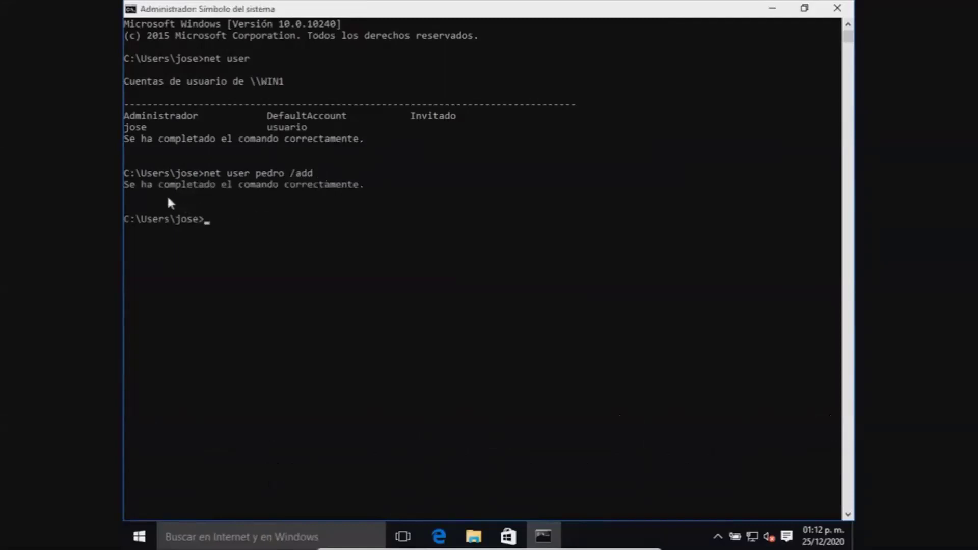
# Step: Re-run net user and highlight the new pedro entry in the account listing
pyautogui.click(237, 223)
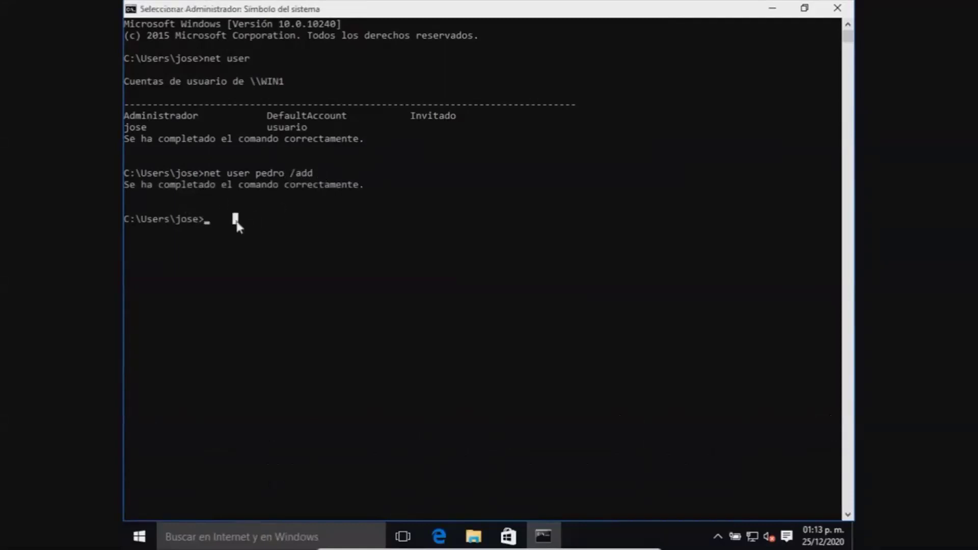
pyautogui.press('Escape')
pyautogui.write('net ')
pyautogui.write('user')
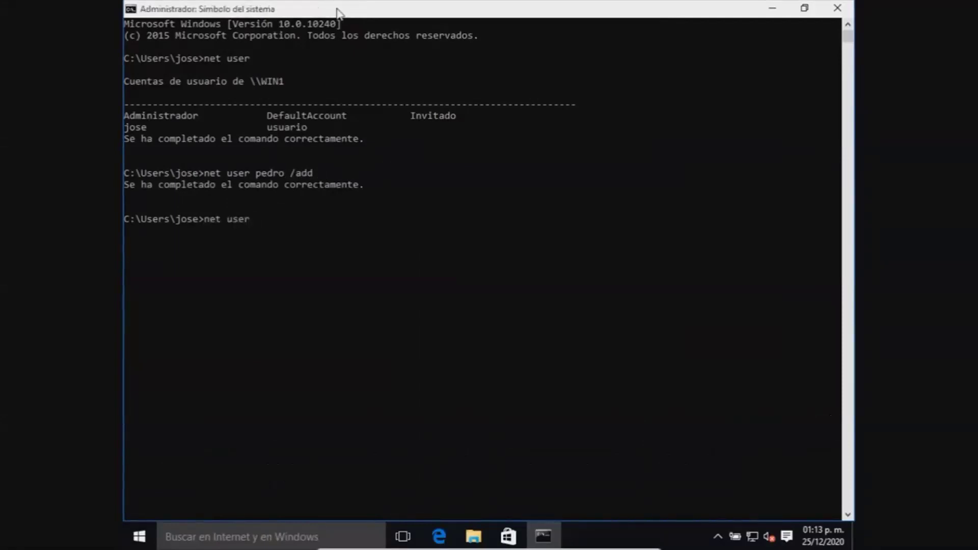
pyautogui.press('Return')
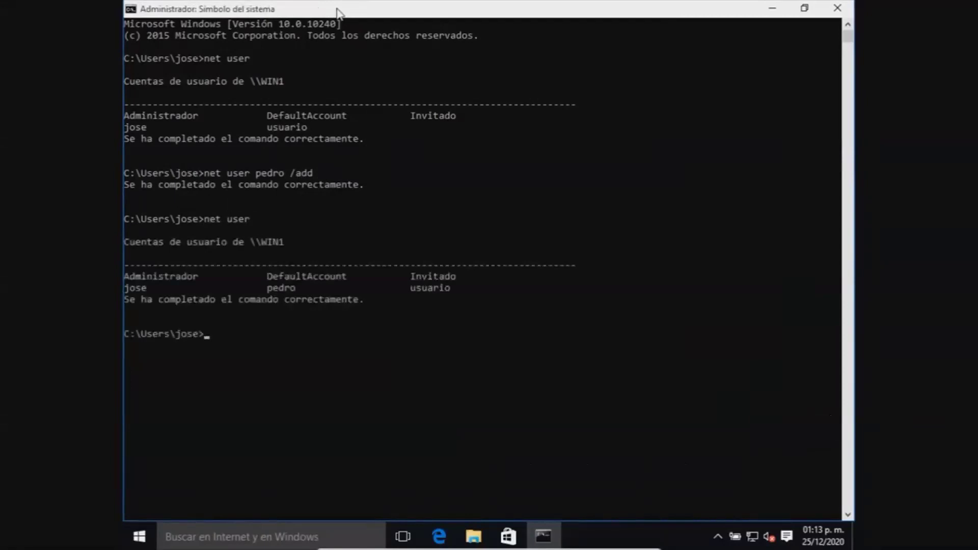
pyautogui.moveTo(268, 289); pyautogui.dragTo(294, 295)
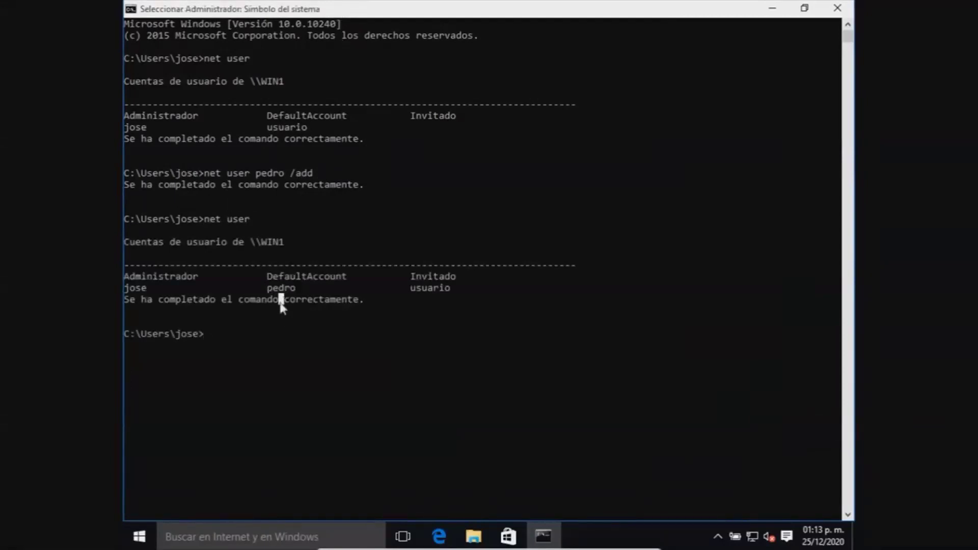
pyautogui.click(241, 326)
# Step: Run net localgroup administradores pedro /add to put pedro in the Administradores group
pyautogui.write('net')
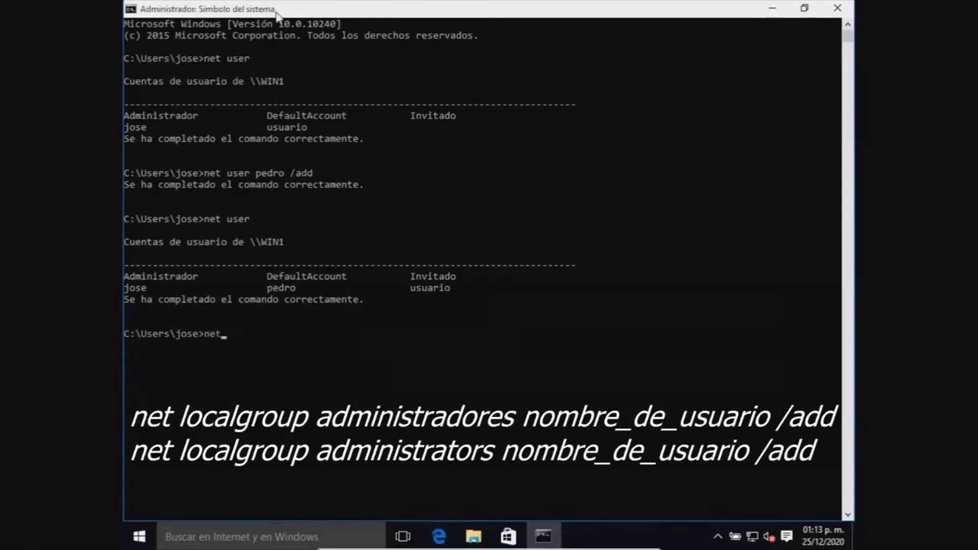
pyautogui.write(' localgroup administra')
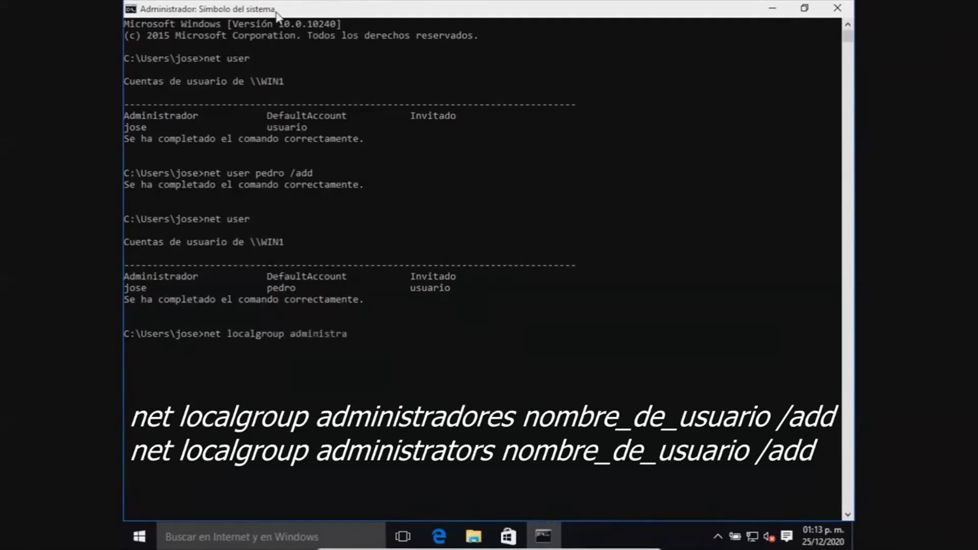
pyautogui.write('dores pedro /add')
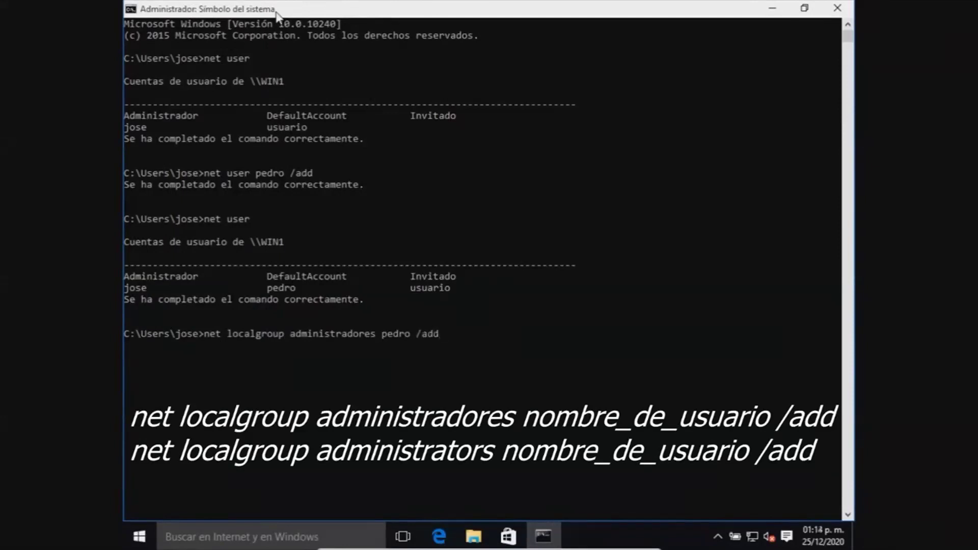
pyautogui.press('Left')
pyautogui.press('Left')
pyautogui.press('Left')
pyautogui.press('Left')
pyautogui.press('Left')
pyautogui.press('Left')
pyautogui.press('Left')
pyautogui.press('Left')
pyautogui.press('Left')
pyautogui.press('Left')
pyautogui.press('Left')
pyautogui.press('BackSpace')
pyautogui.press('BackSpace')
pyautogui.press('BackSpace')
pyautogui.press('BackSpace')
pyautogui.press('BackSpace')
pyautogui.write('tors')
pyautogui.press('BackSpace')
pyautogui.press('BackSpace')
pyautogui.press('BackSpace')
pyautogui.press('BackSpace')
pyautogui.press('BackSpace')
pyautogui.write('adores')
pyautogui.press('Return')
pyautogui.press('Return')
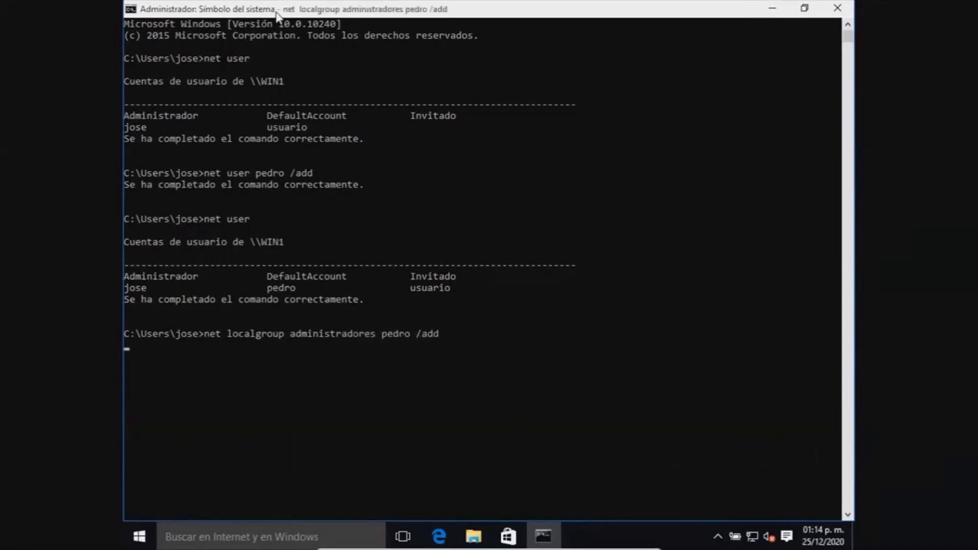
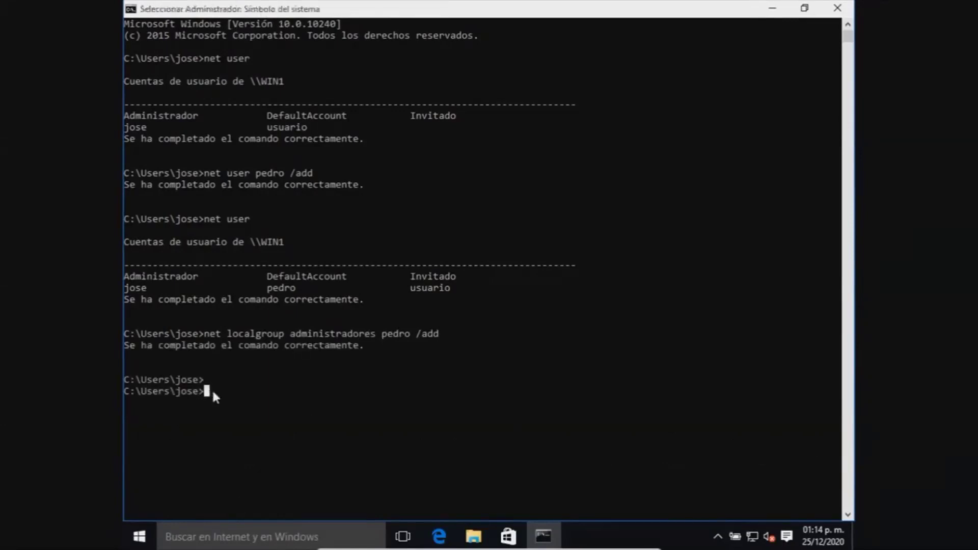
# Step: Close the Command Prompt and switch to the new local user pedro, signing in to his desktop
pyautogui.click(212, 392)
pyautogui.click(831, 13)
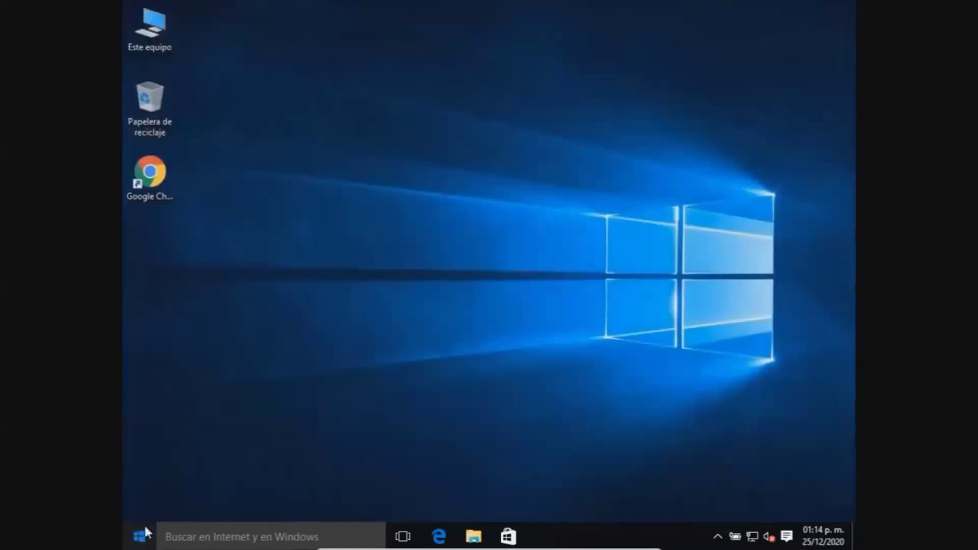
pyautogui.click(142, 533)
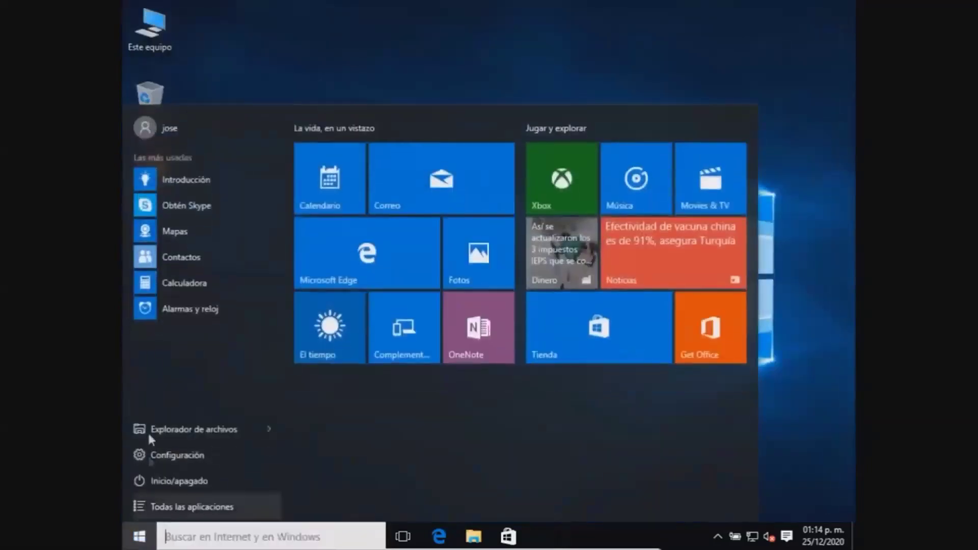
pyautogui.click(176, 130)
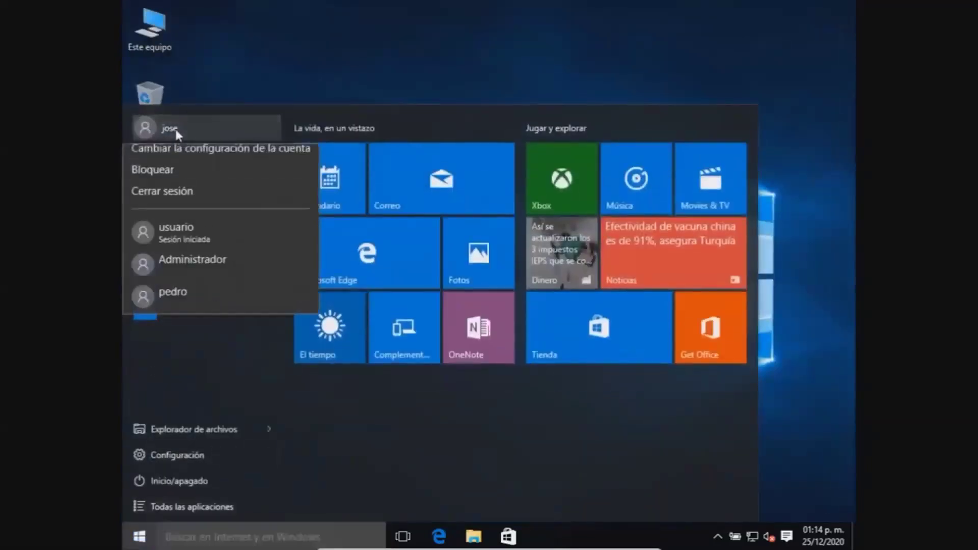
pyautogui.click(200, 300)
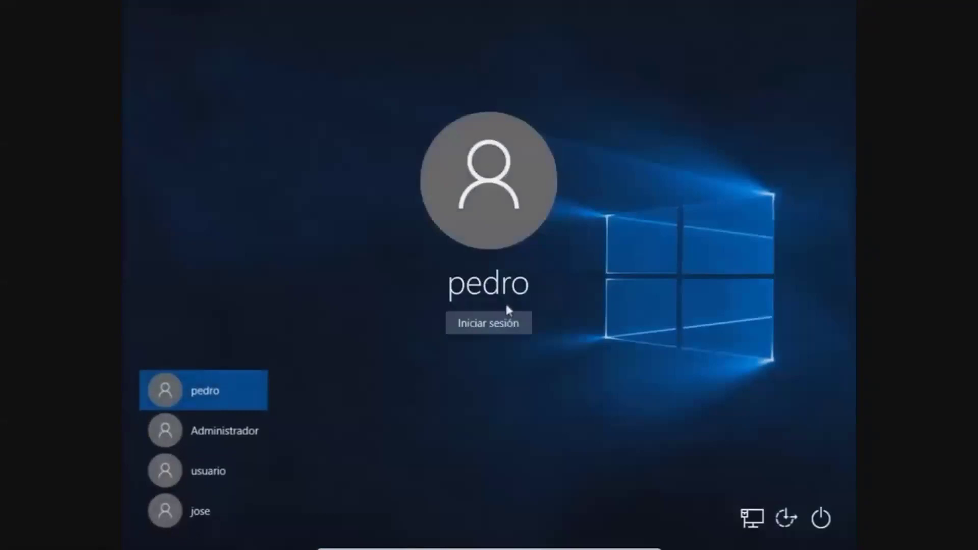
pyautogui.click(493, 323)
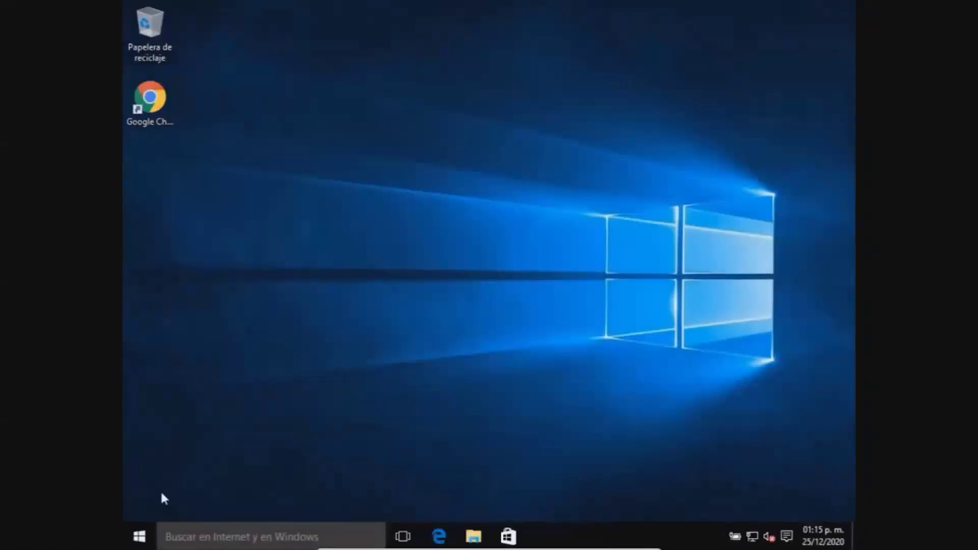
# Step: Leave pedro's session and sign back in as the original user account
pyautogui.click(139, 536)
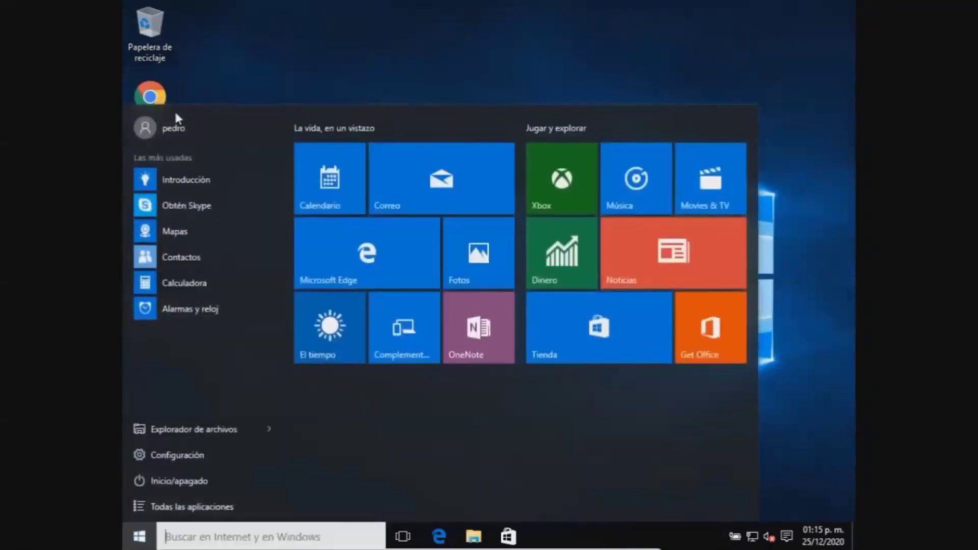
pyautogui.click(195, 131)
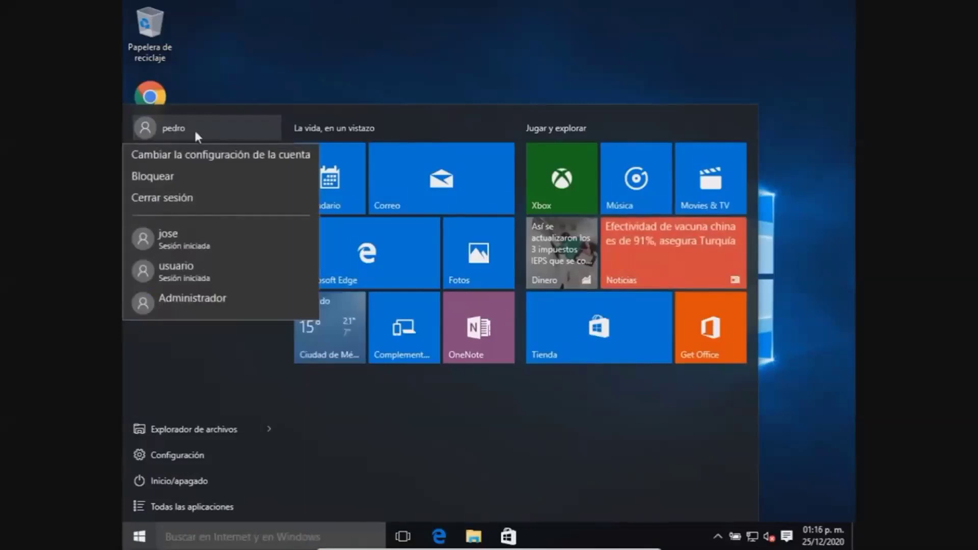
pyautogui.click(202, 278)
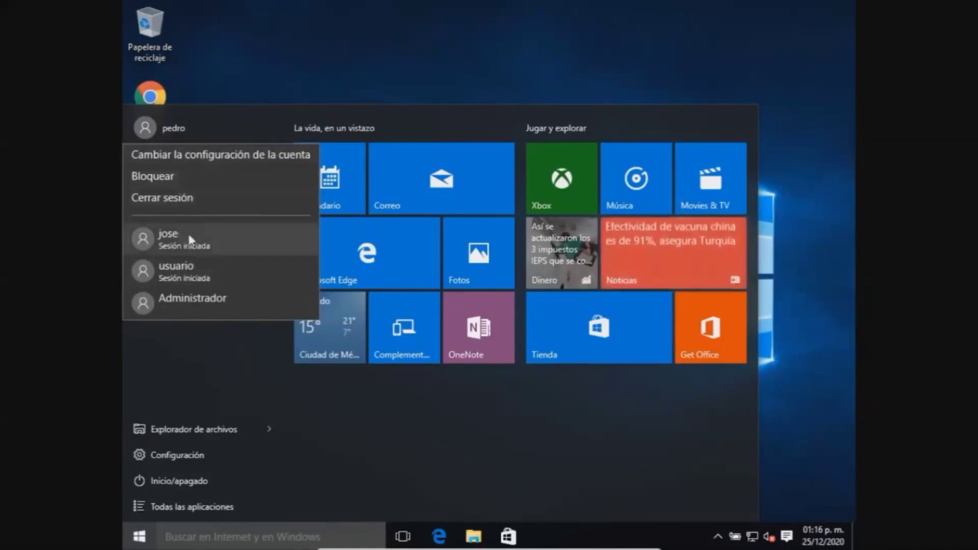
pyautogui.click(174, 201)
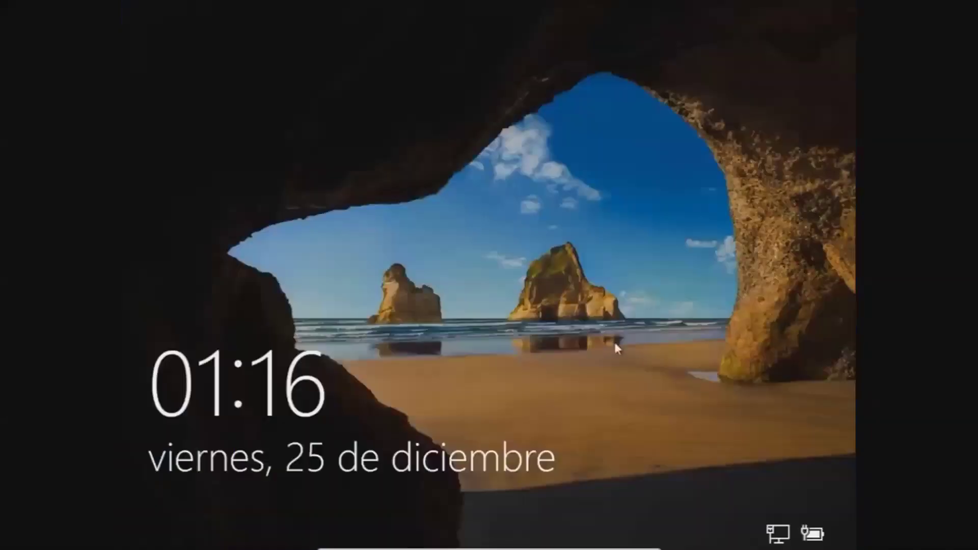
pyautogui.click(613, 341)
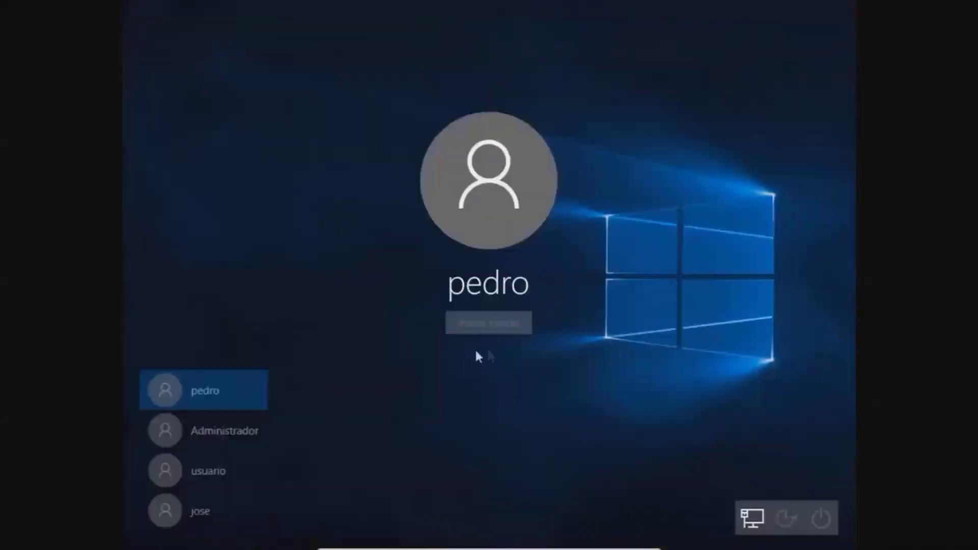
pyautogui.click(206, 502)
pyautogui.click(461, 328)
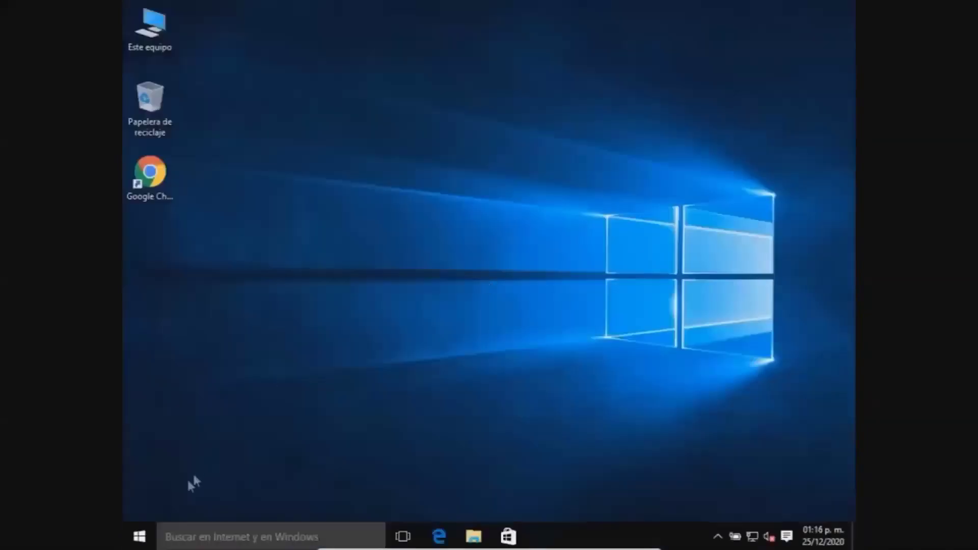
# Step: Sign out of the original account and sign in to the usuario account
pyautogui.click(139, 535)
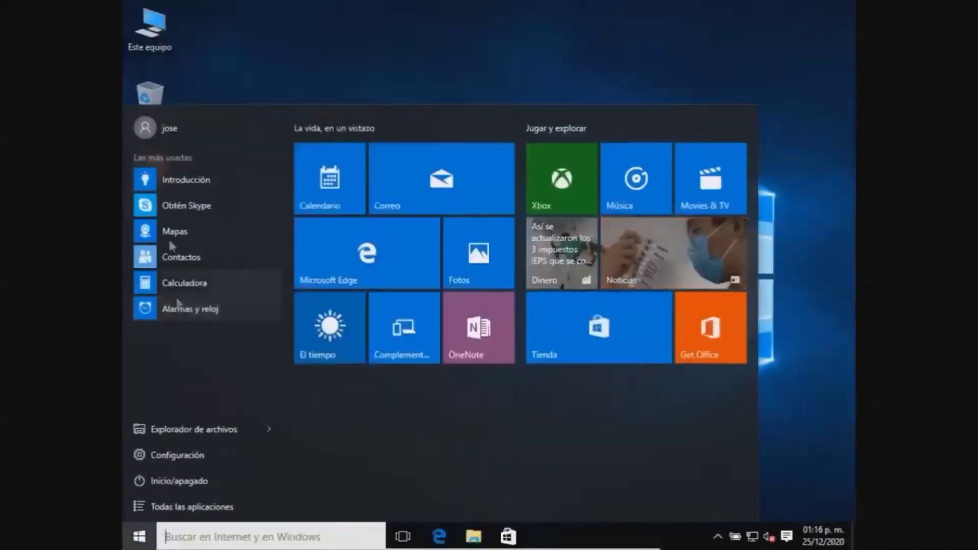
pyautogui.click(174, 127)
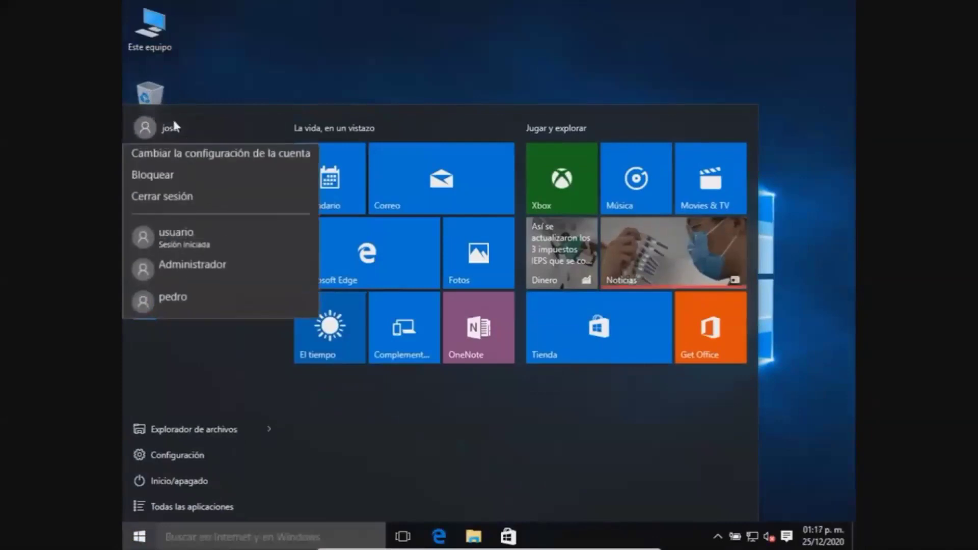
pyautogui.click(179, 198)
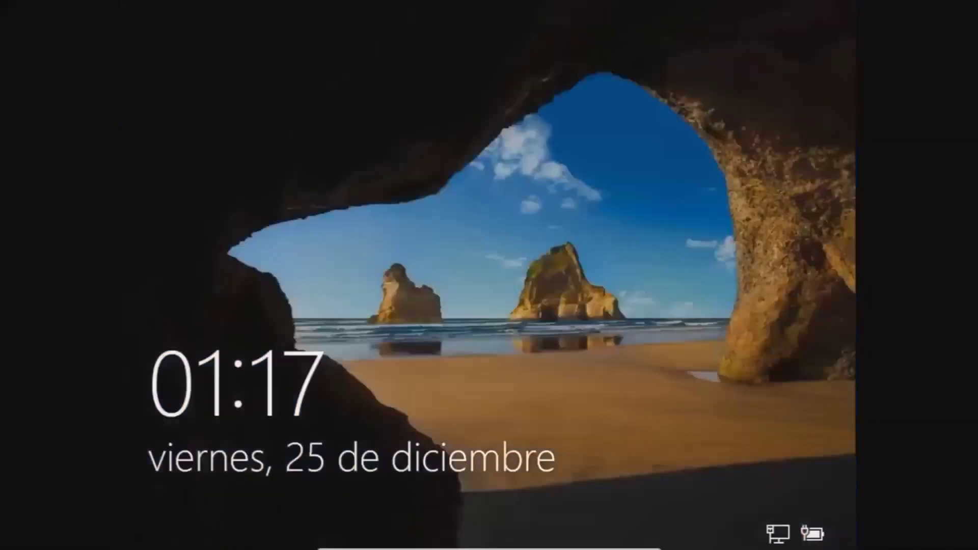
pyautogui.click(546, 269)
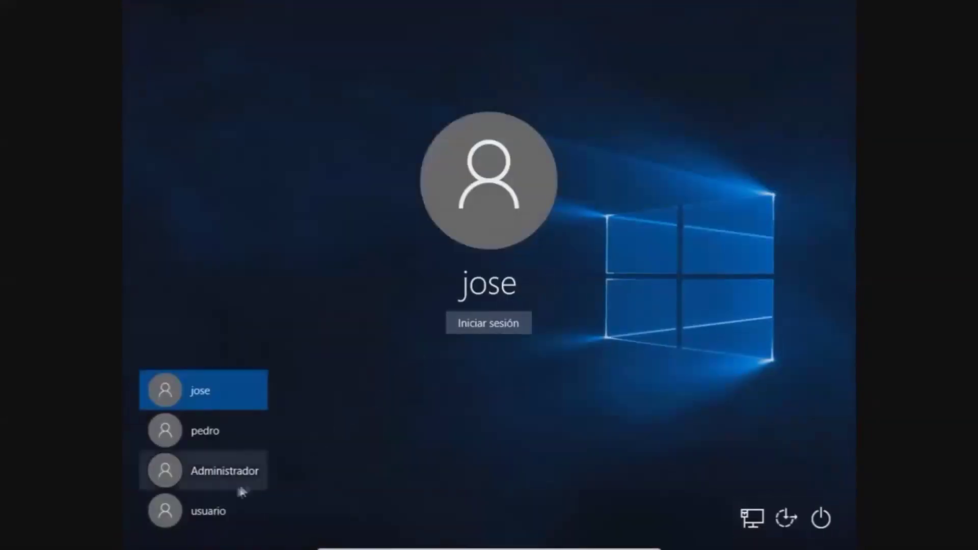
pyautogui.click(201, 515)
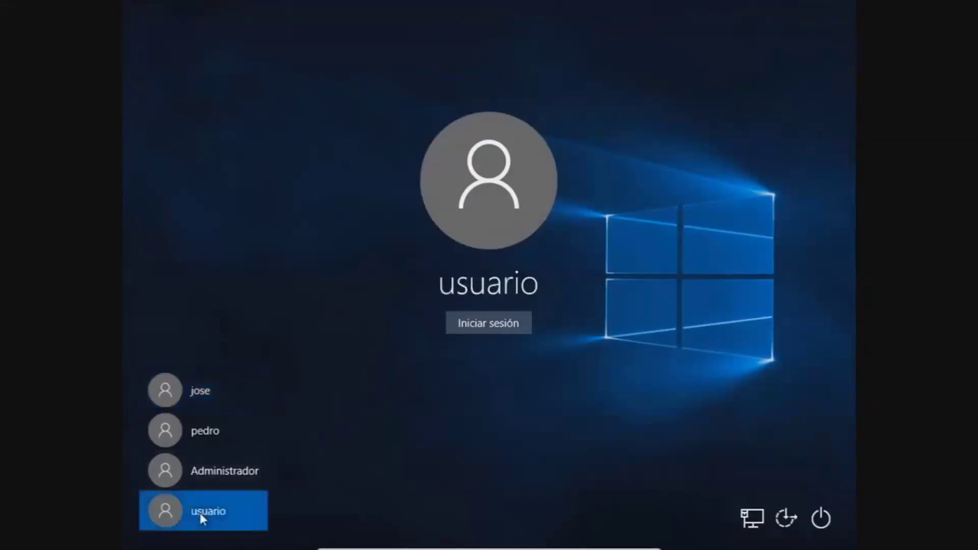
pyautogui.click(471, 318)
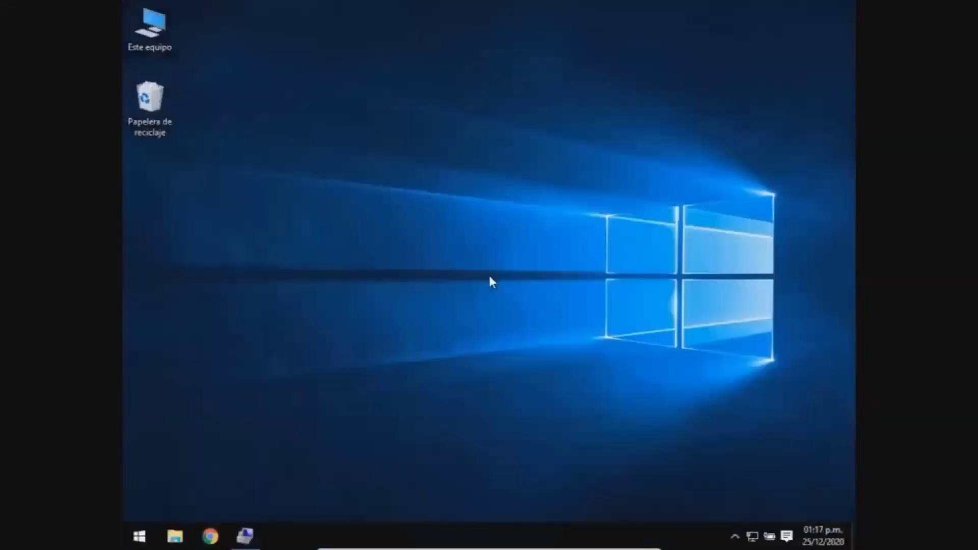
# Step: Refresh the Computer Management user list so the newly added account appears
pyautogui.click(245, 536)
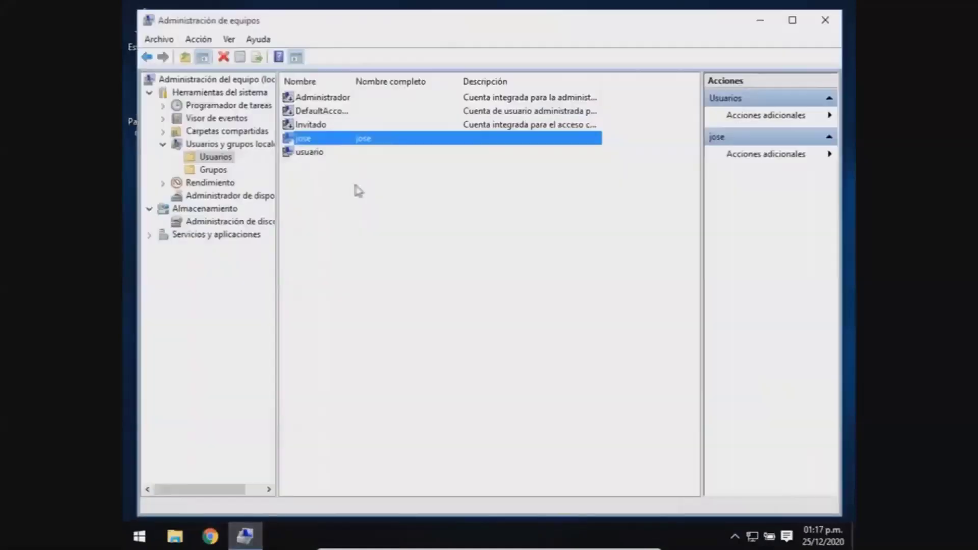
pyautogui.rightClick(351, 186)
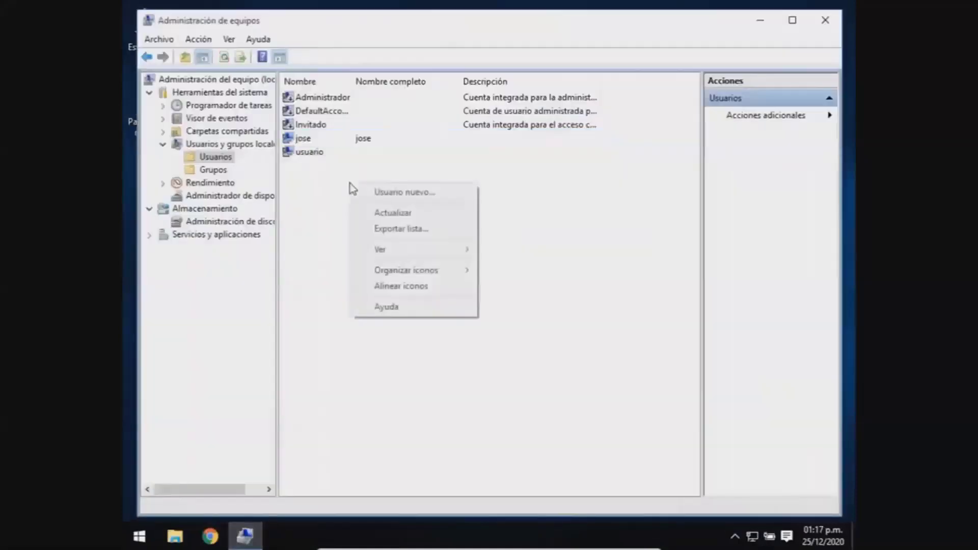
pyautogui.click(367, 212)
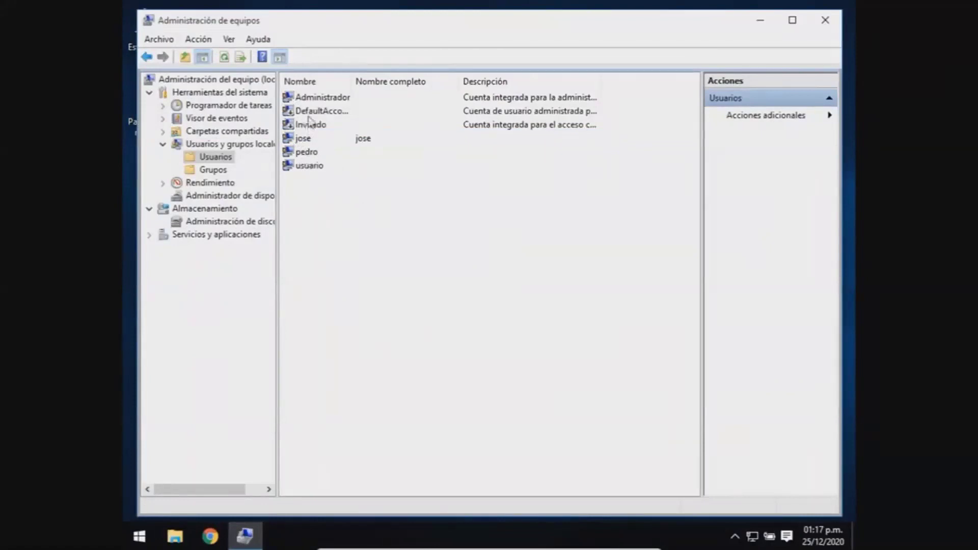
# Step: Mark the Administrador account as disabled in its properties, then close Computer Management
pyautogui.rightClick(301, 101)
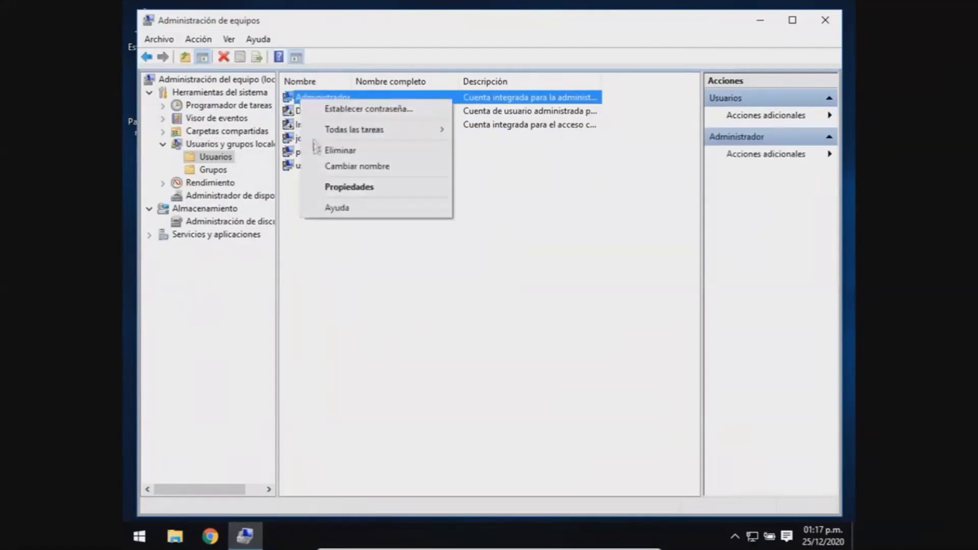
pyautogui.click(322, 190)
pyautogui.click(354, 285)
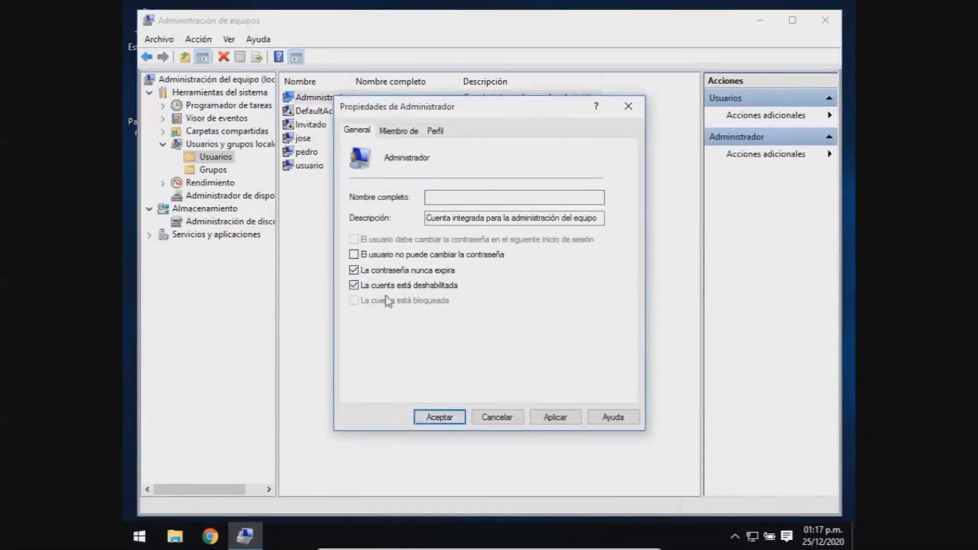
pyautogui.click(439, 418)
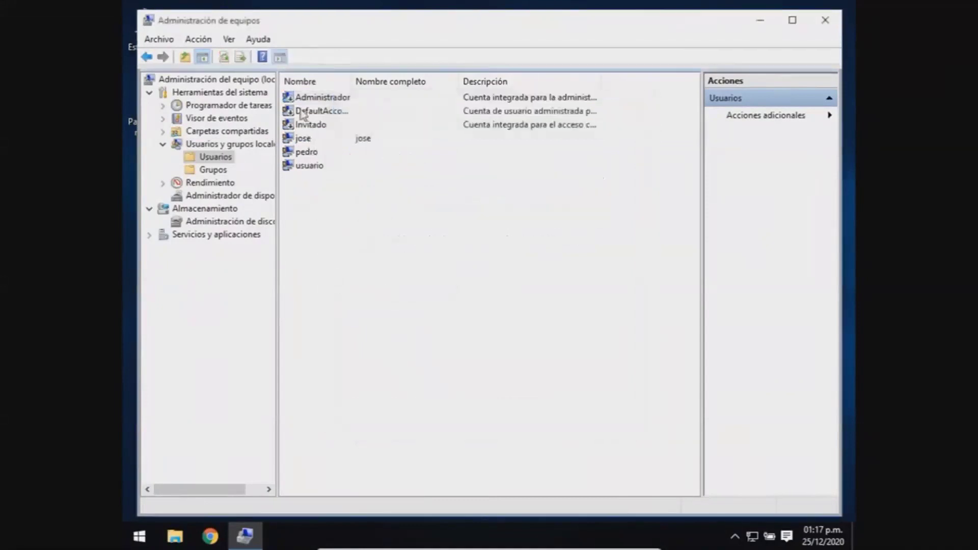
pyautogui.click(324, 99)
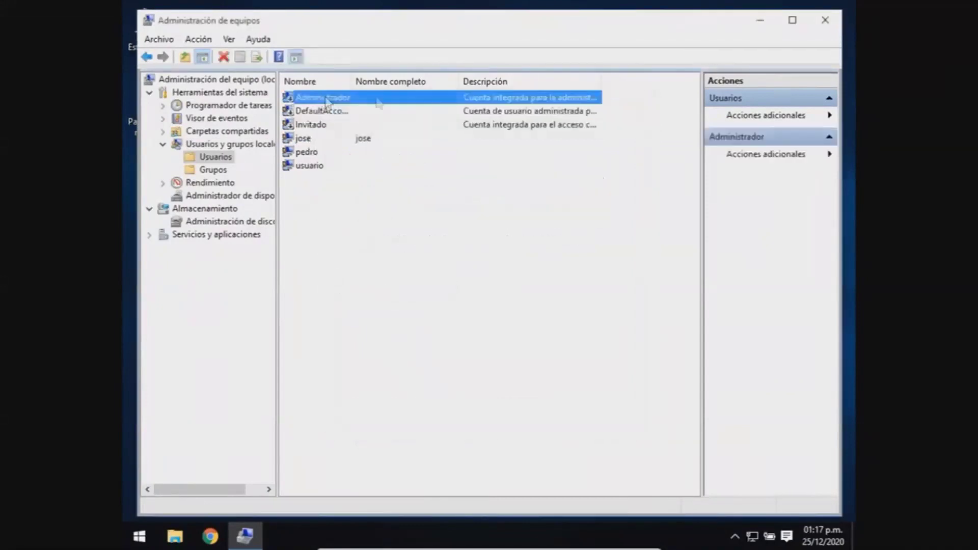
pyautogui.click(819, 29)
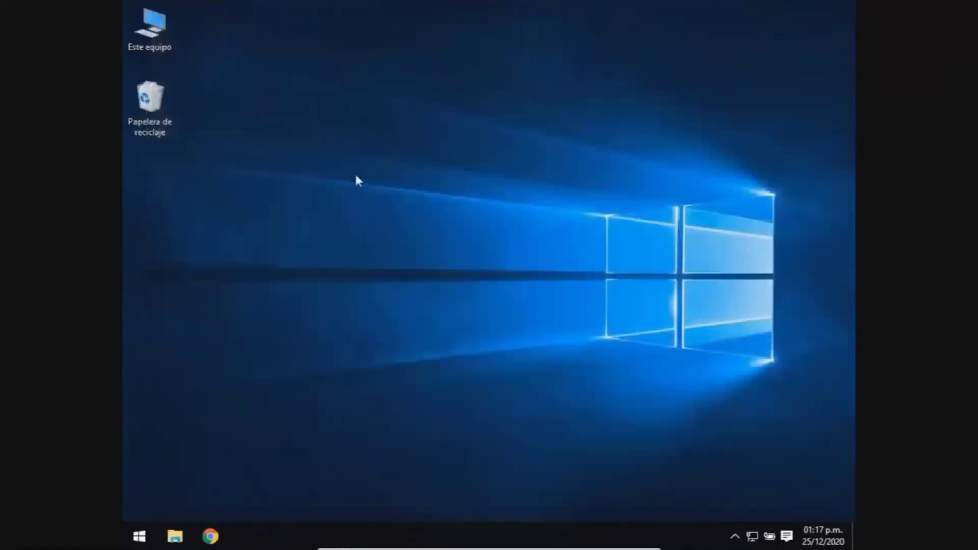
# Step: Launch a maximized Command Prompt as administrator and enter net user administrador /active:yes
pyautogui.press('super')
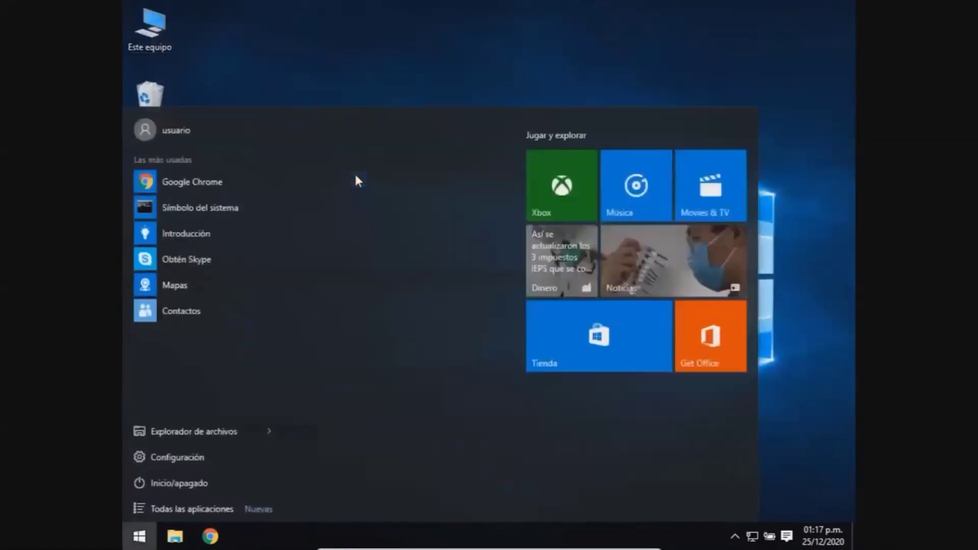
pyautogui.write('cmd')
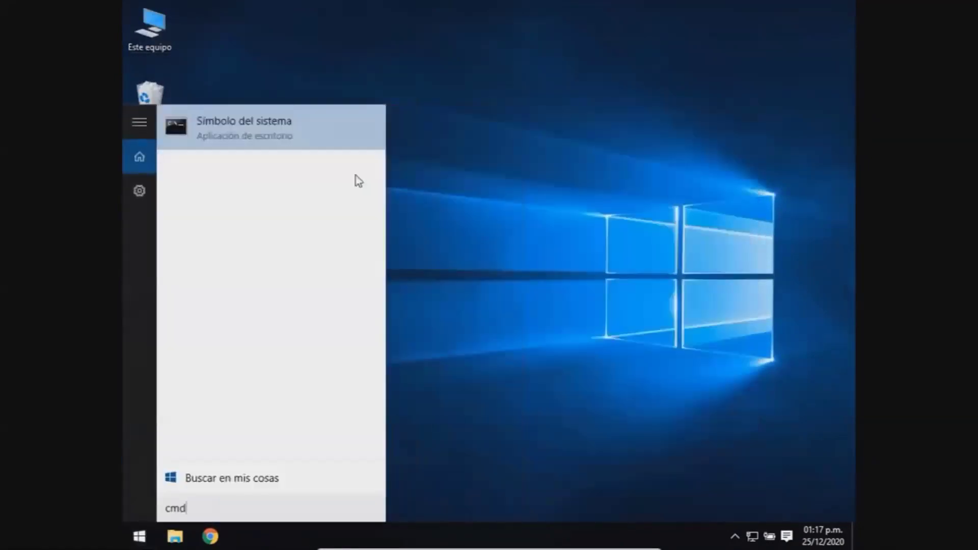
pyautogui.rightClick(203, 142)
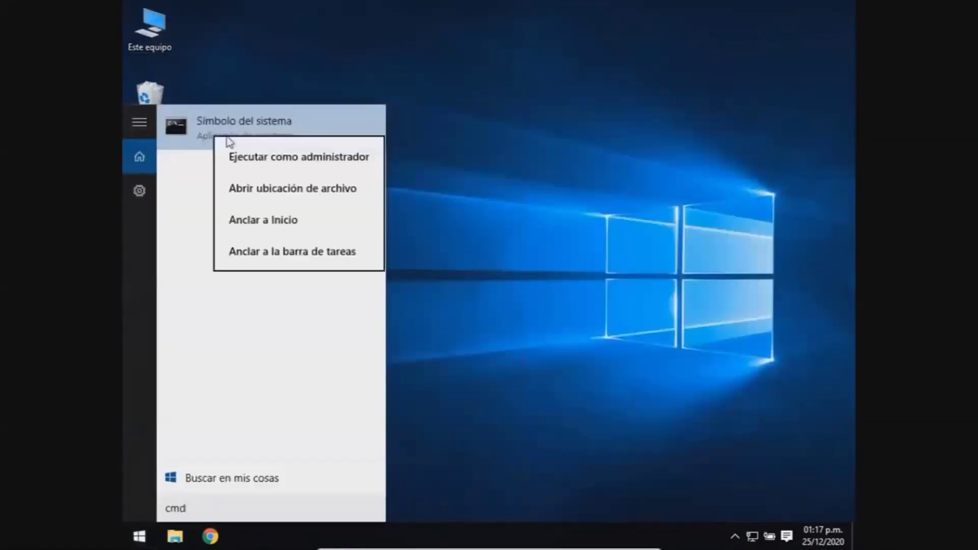
pyautogui.click(255, 157)
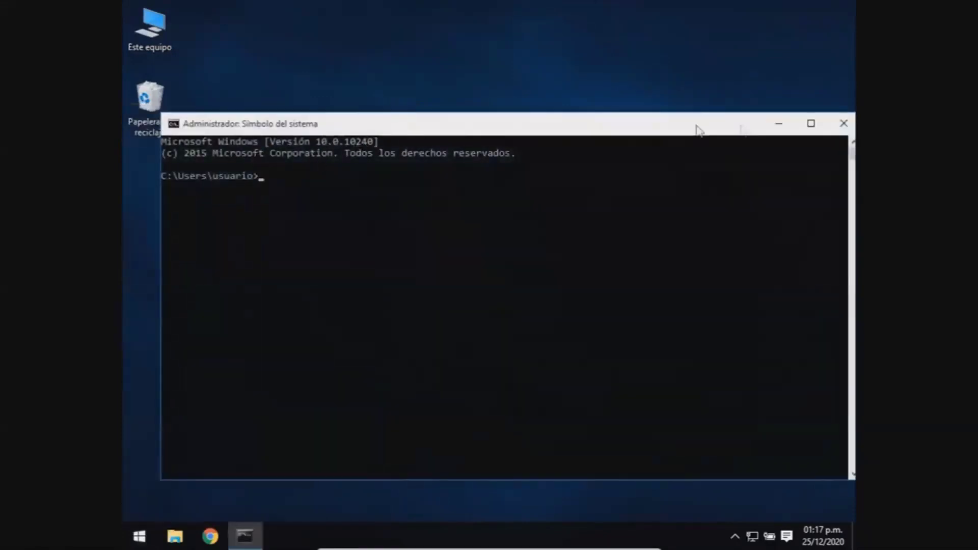
pyautogui.click(811, 124)
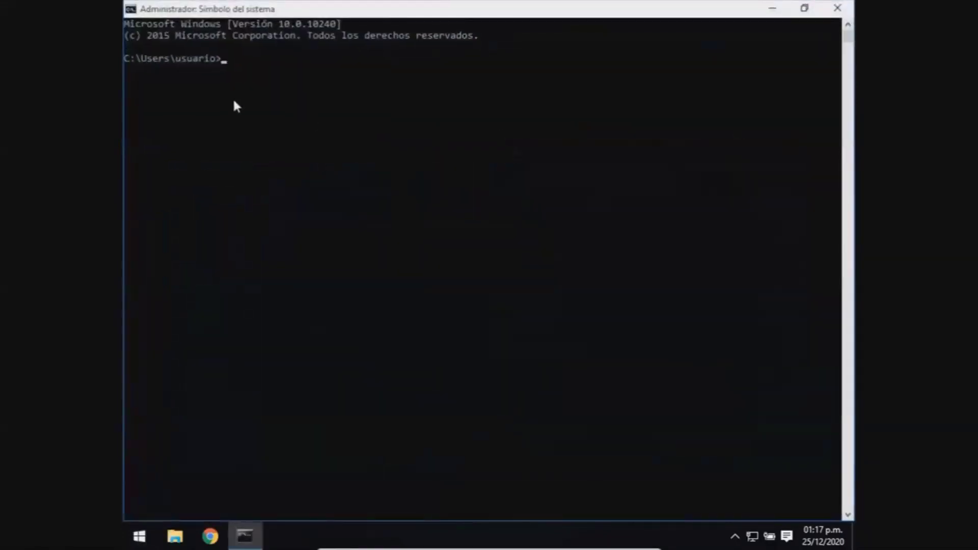
# Step: Run 'net user administrador /active:yes' to enable the built-in Administrador account, then minimize the prompt
pyautogui.write('et user administrador /active')
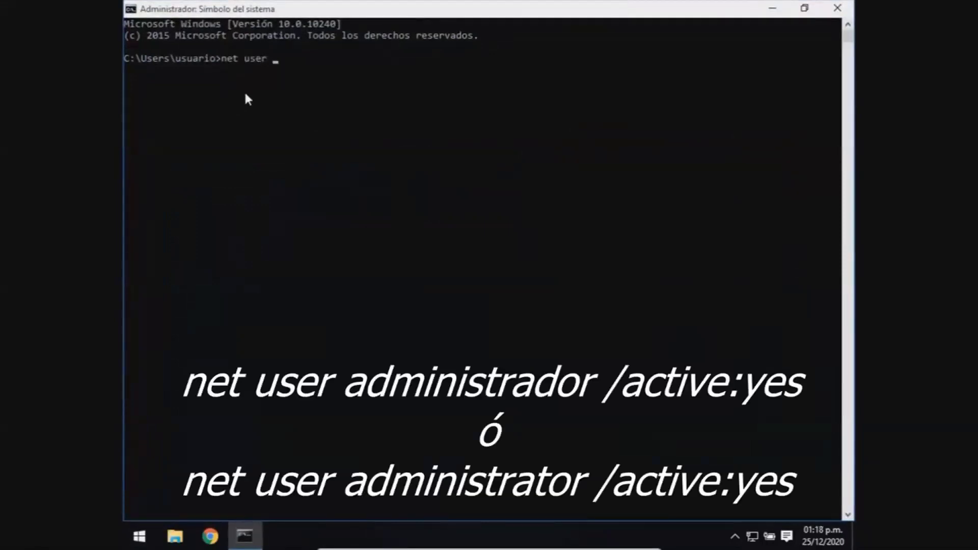
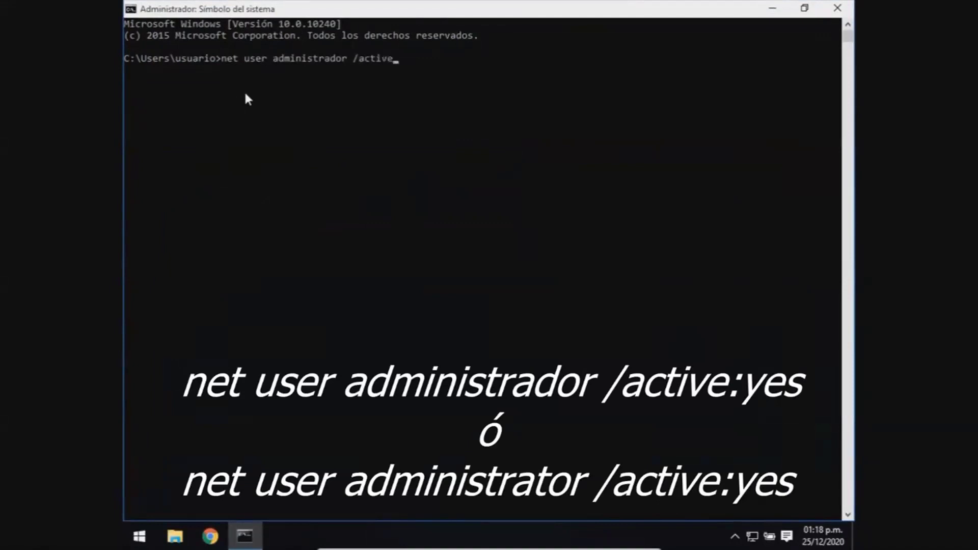
# Step: Launch a maximized Command Prompt as administrator and enter net user administrador /active:yes
# Step: Run 'net user administrador /active:yes' to enable the built-in Administrador account, then minimize the prompt
pyautogui.write(':yes')
pyautogui.press('Return')
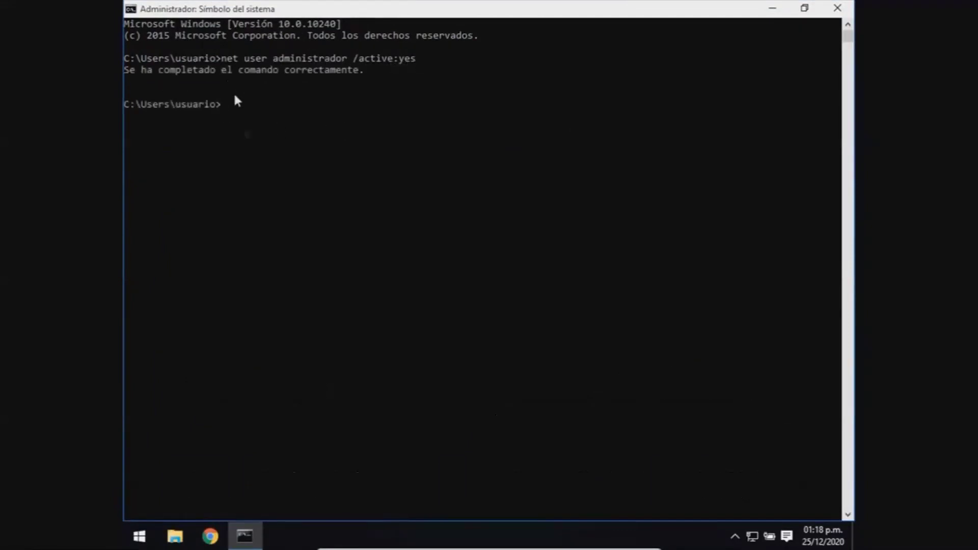
pyautogui.click(773, 8)
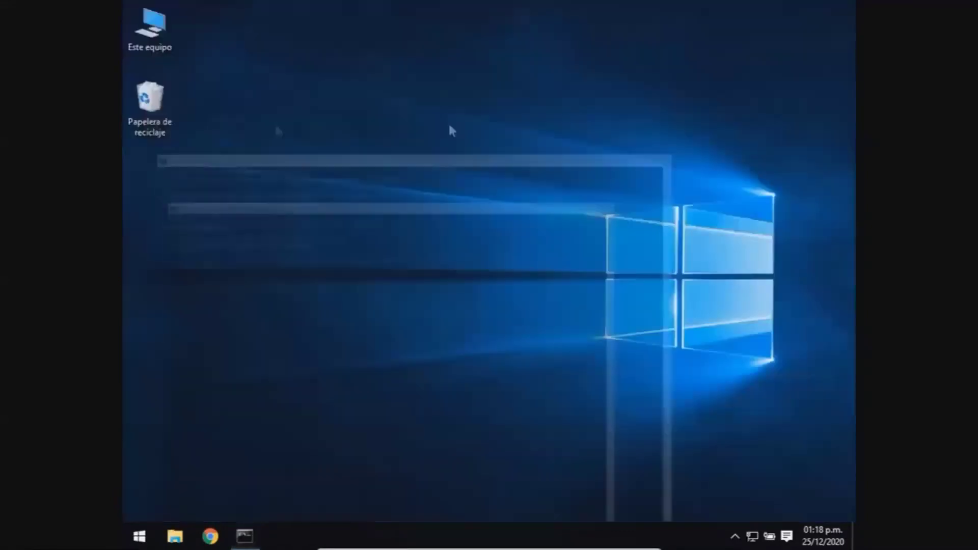
pyautogui.rightClick(147, 36)
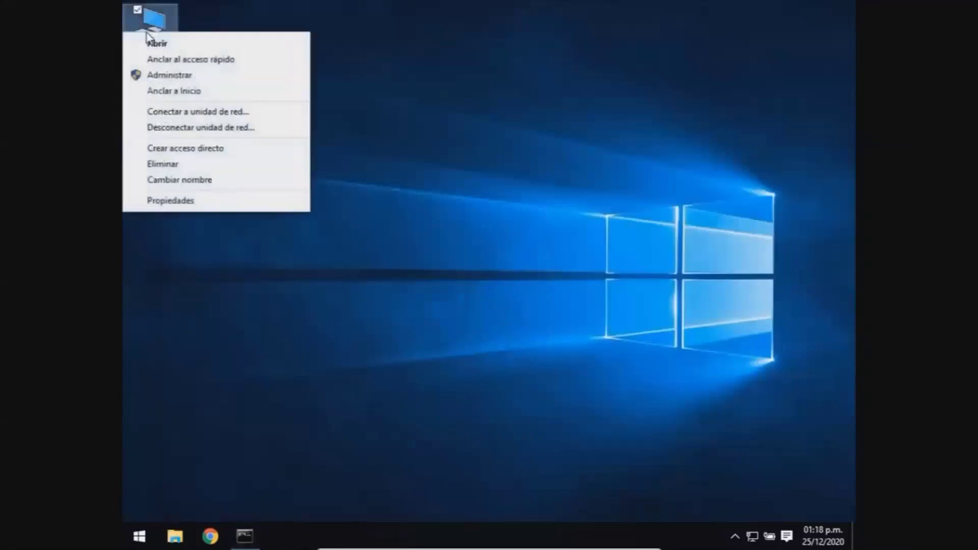
# Step: Open Computer Management from Este equipo and view the local Usuarios list, confirming Administrador appears
pyautogui.click(161, 76)
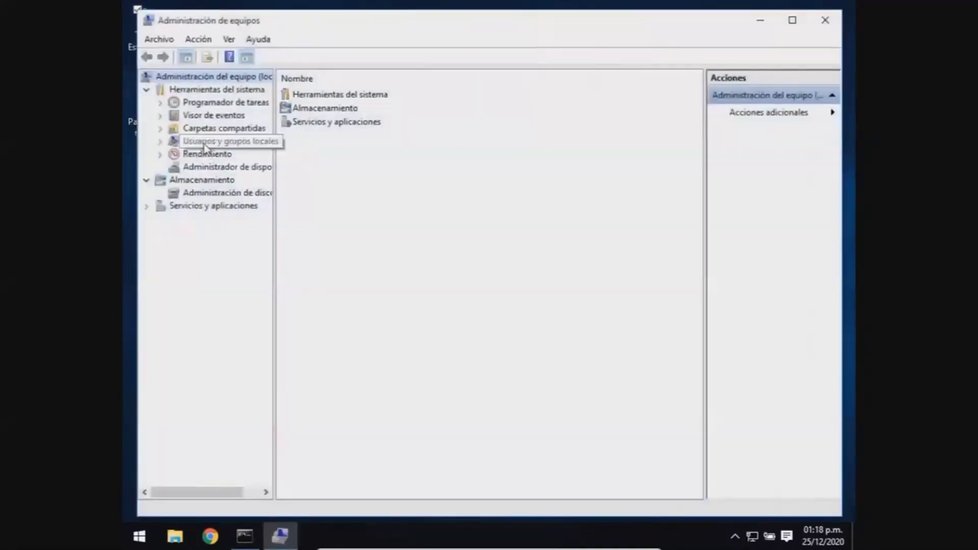
pyautogui.click(210, 142)
pyautogui.doubleClick(301, 96)
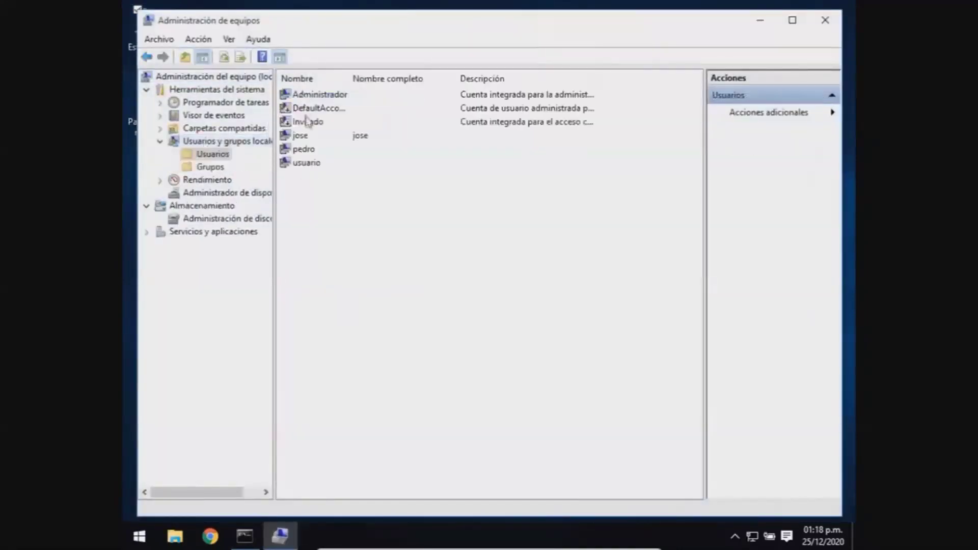
pyautogui.click(303, 95)
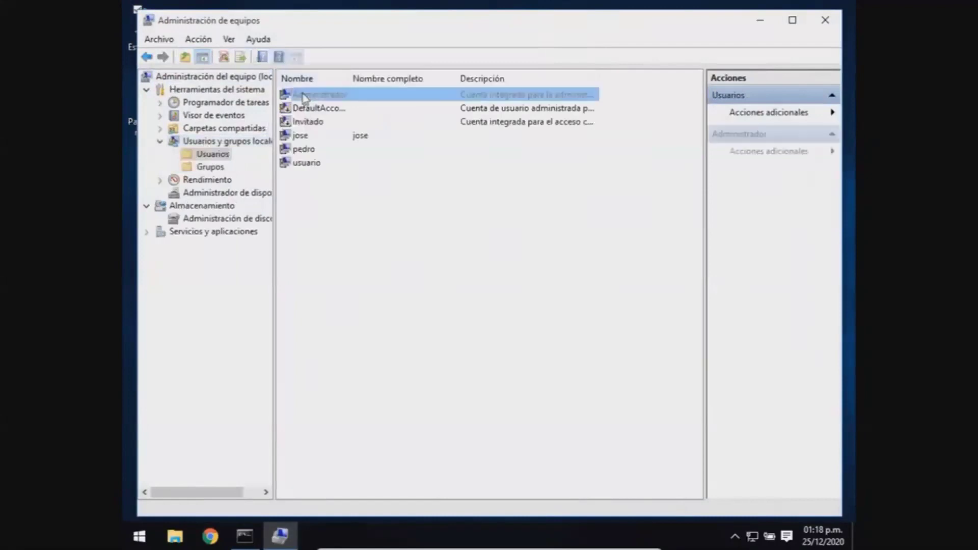
pyautogui.click(313, 210)
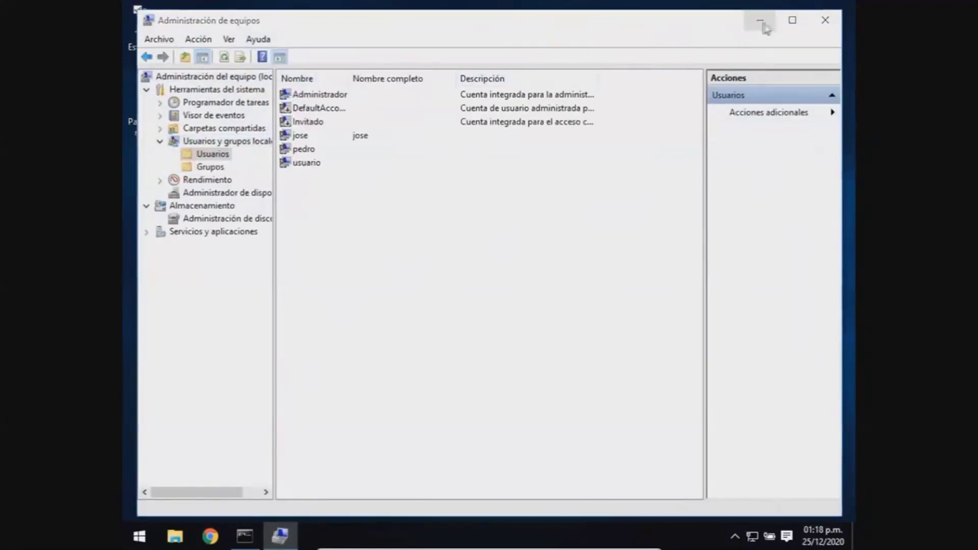
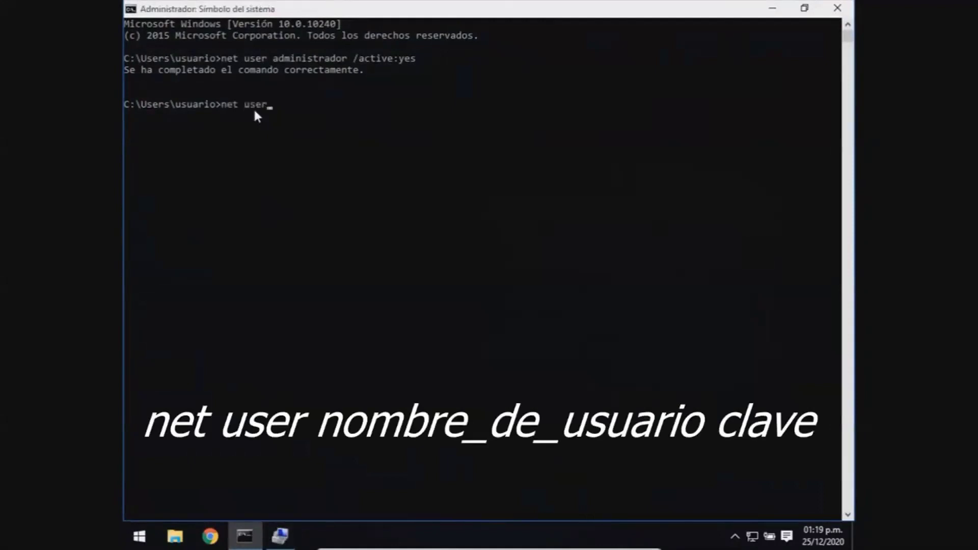
# Step: Complete the 'net user administrador' command so the new password can follow
pyautogui.write('dministrador 123456789')
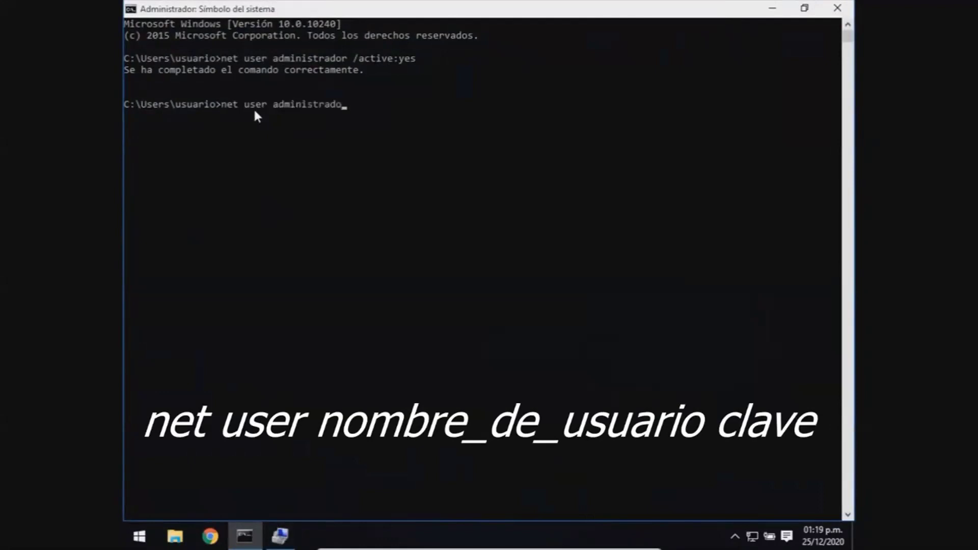
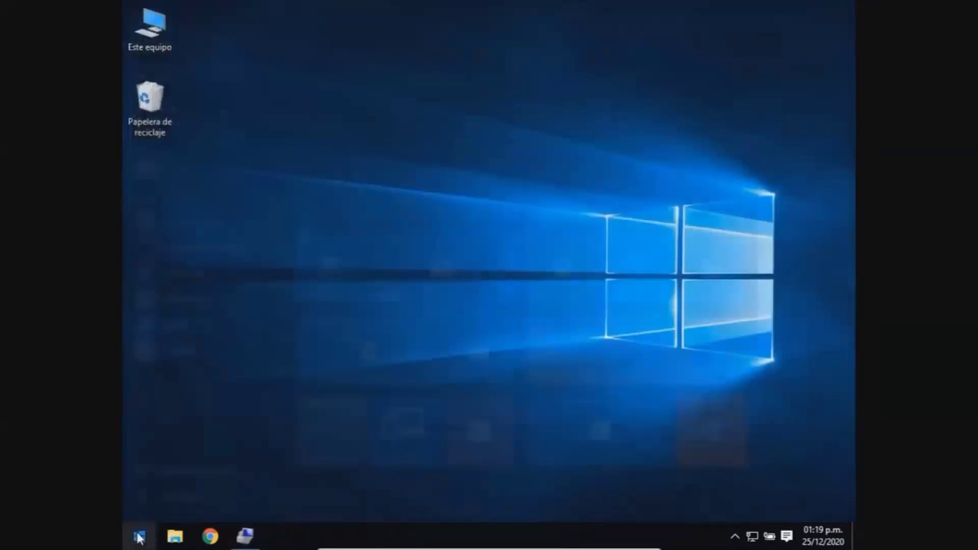
# Step: Enter the account password and continue through the screens that follow
pyautogui.click(180, 130)
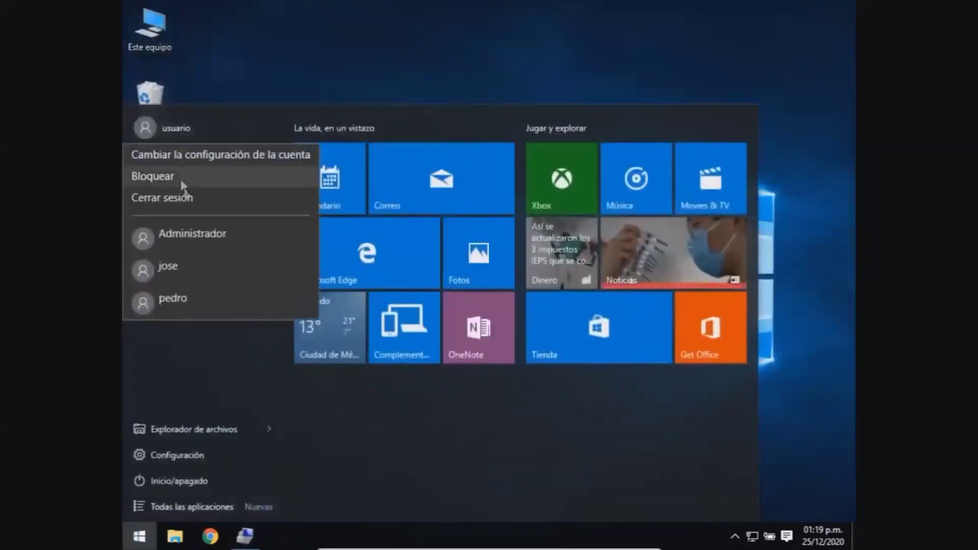
pyautogui.click(191, 234)
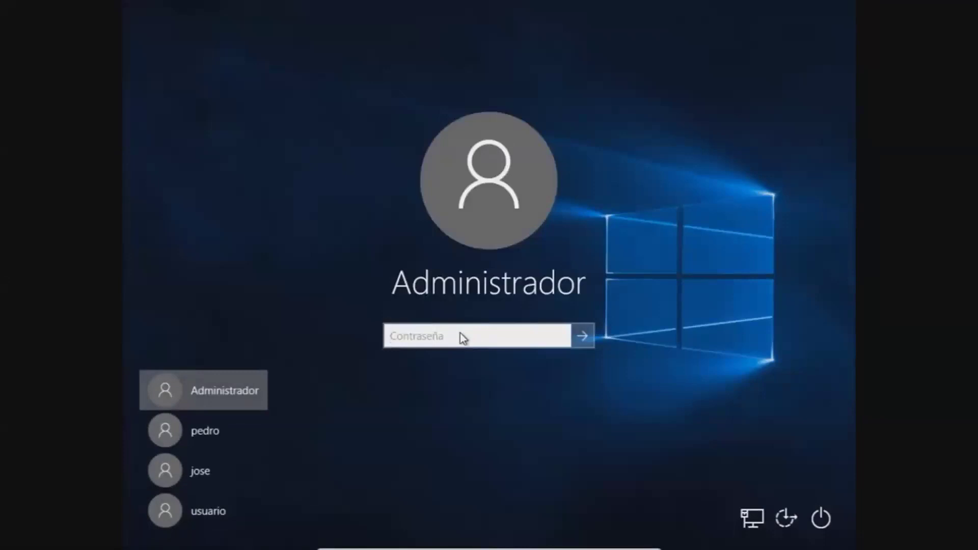
pyautogui.write('•••••••••')
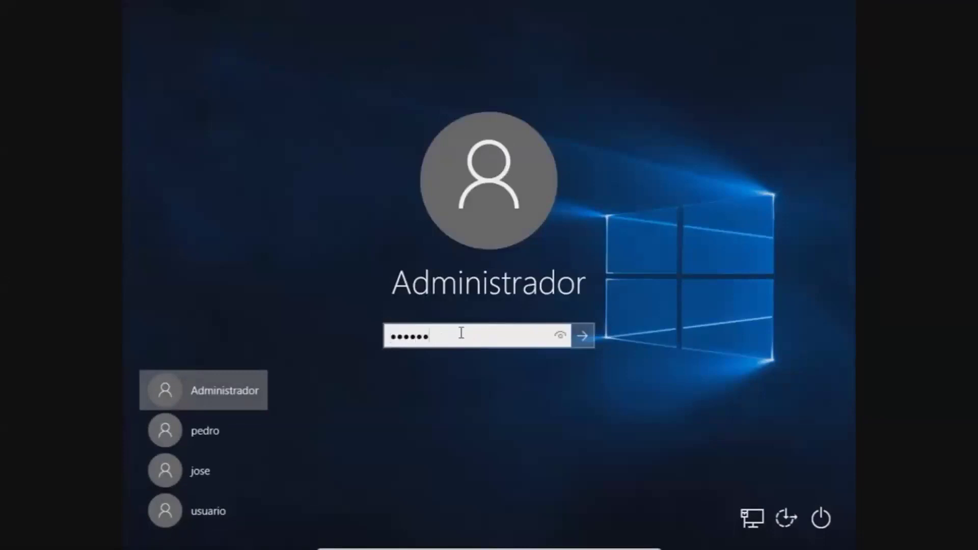
pyautogui.write('•')
pyautogui.click(559, 336)
pyautogui.click(582, 338)
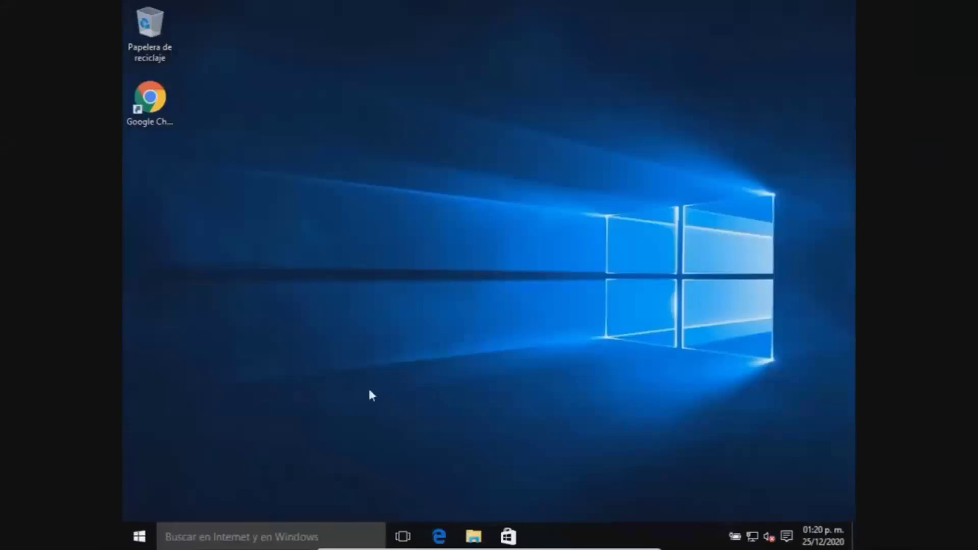
pyautogui.click(139, 536)
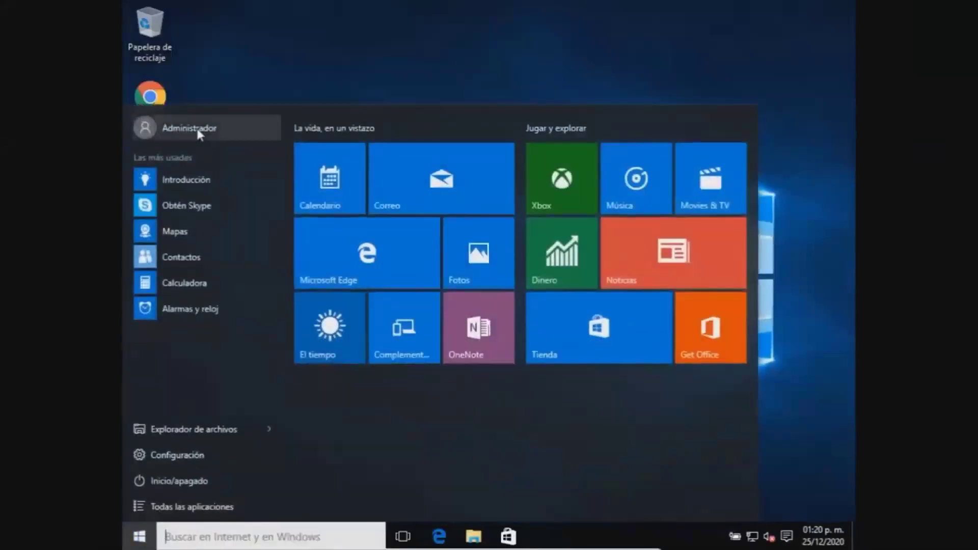
pyautogui.click(197, 130)
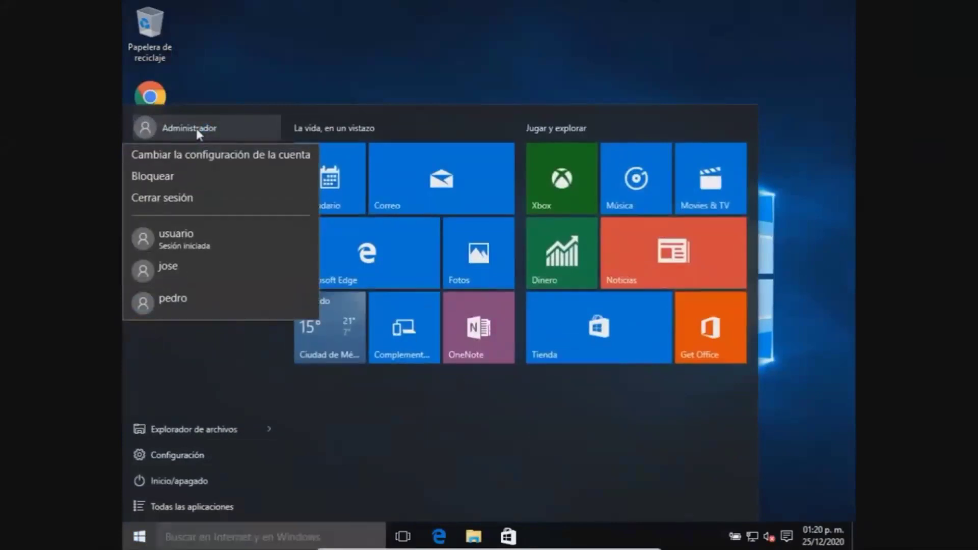
pyautogui.click(265, 61)
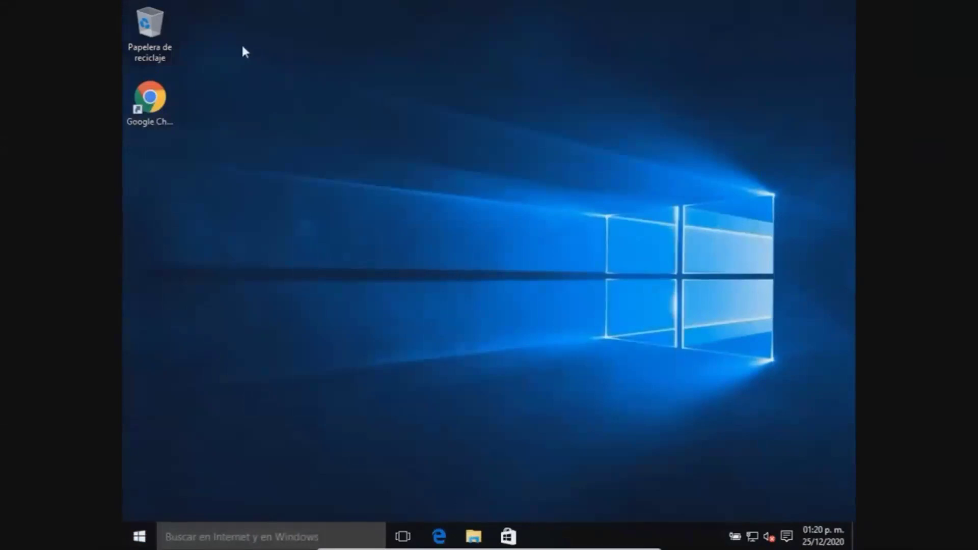
# Step: Pause the tutorial at 13:25, exit fullscreen, and scroll through the description and comments
pyautogui.moveTo(674, 399)
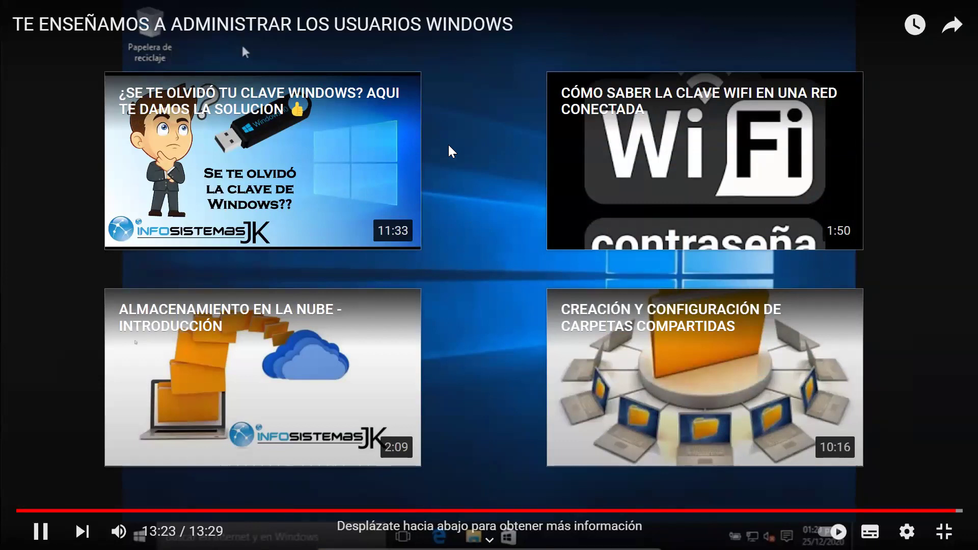
pyautogui.click(459, 146)
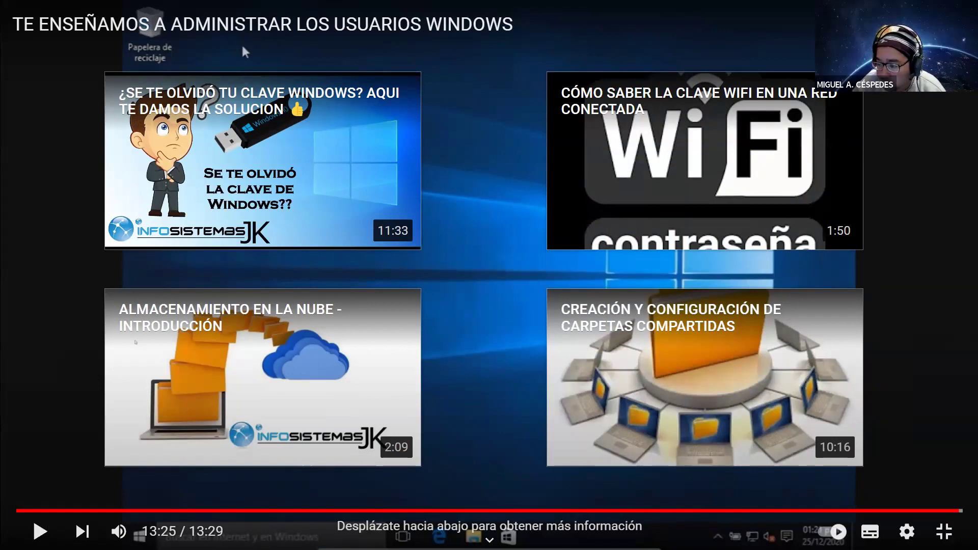
pyautogui.press('Escape')
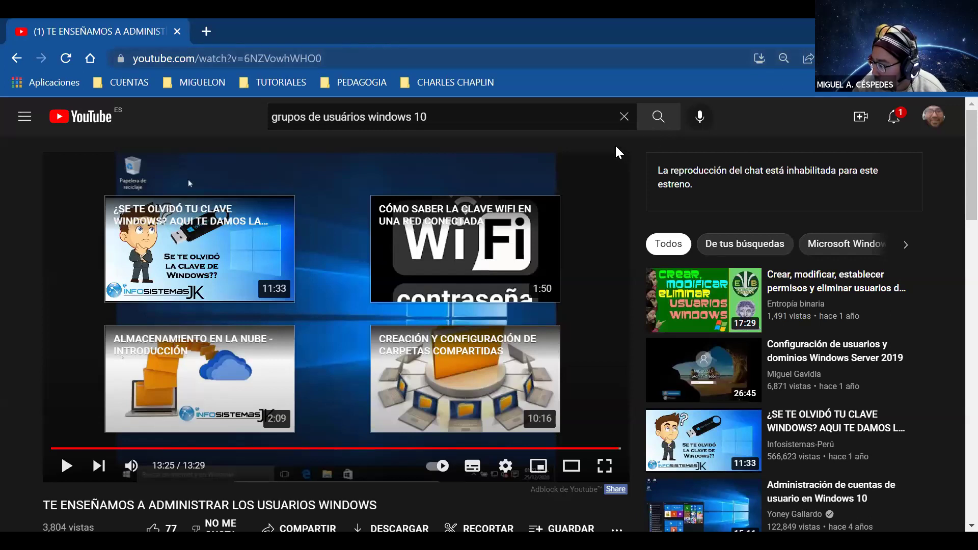
pyautogui.scroll(-1, 616, 147)
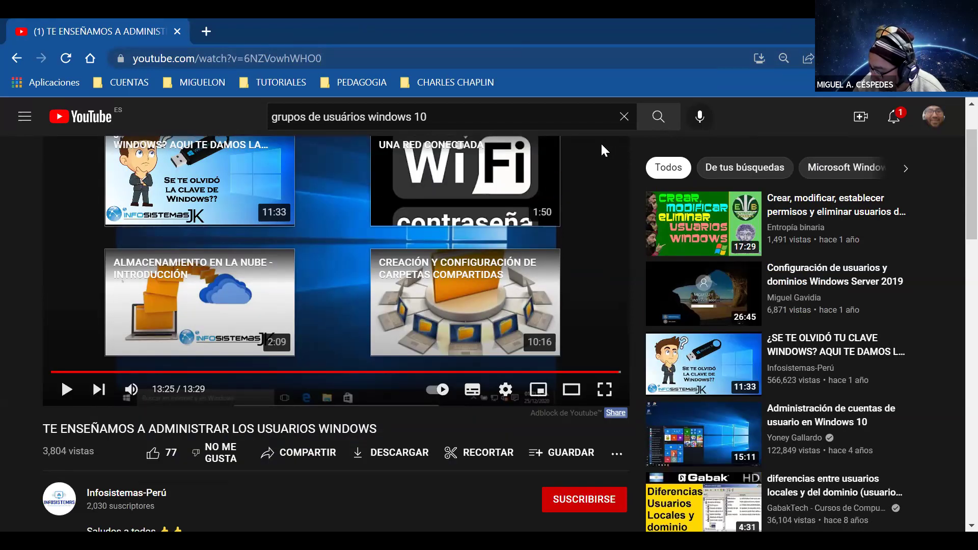
pyautogui.scroll(-1, 600, 149)
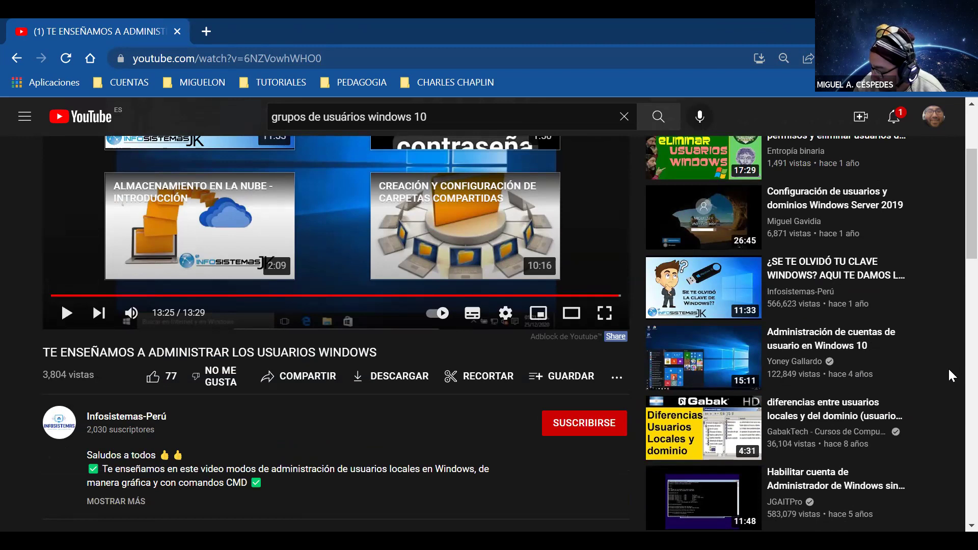
pyautogui.scroll(-1, 948, 368)
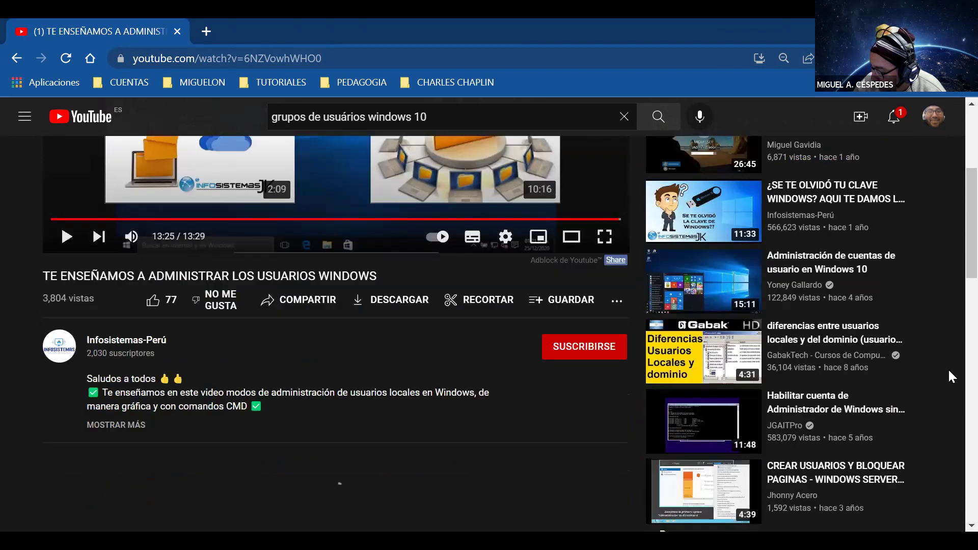
pyautogui.scroll(-1, 945, 365)
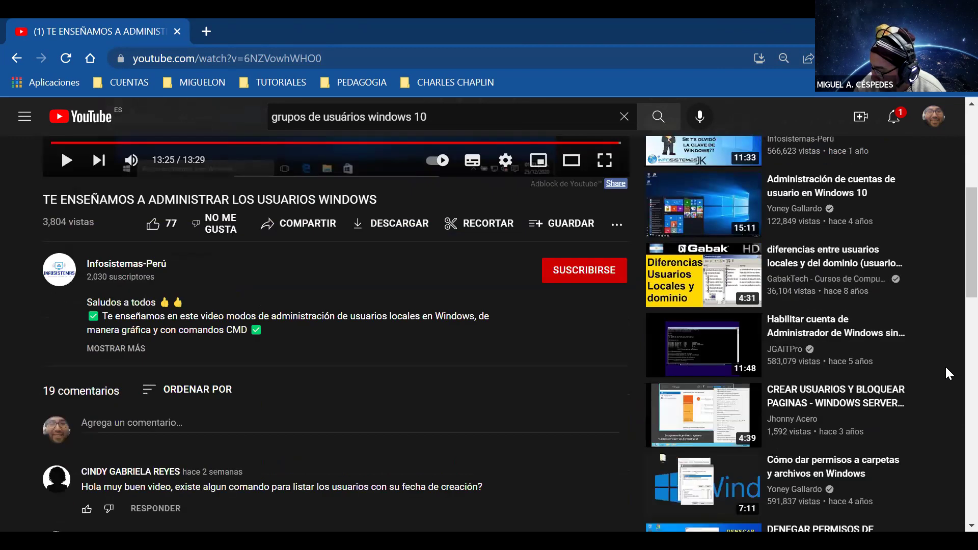
pyautogui.scroll(-2, 946, 366)
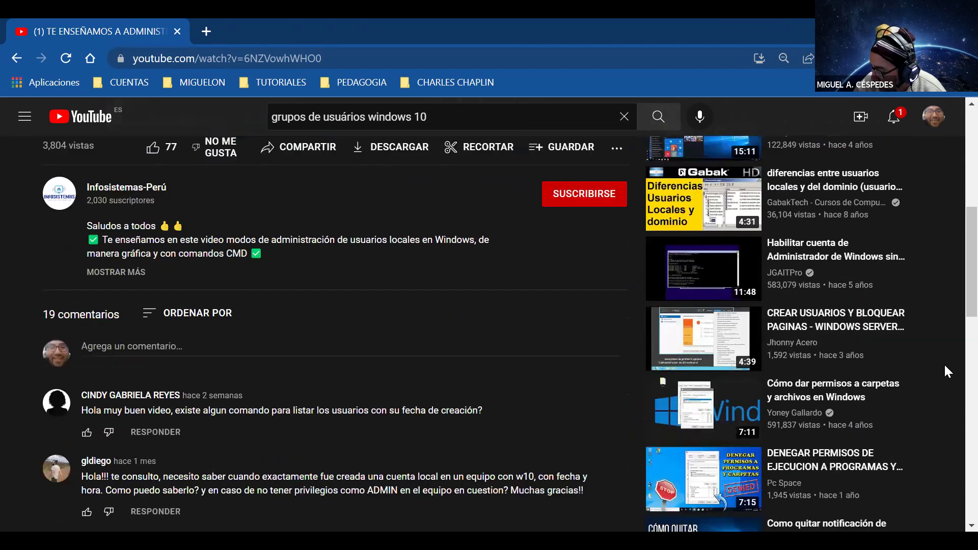
pyautogui.scroll(-1, 943, 362)
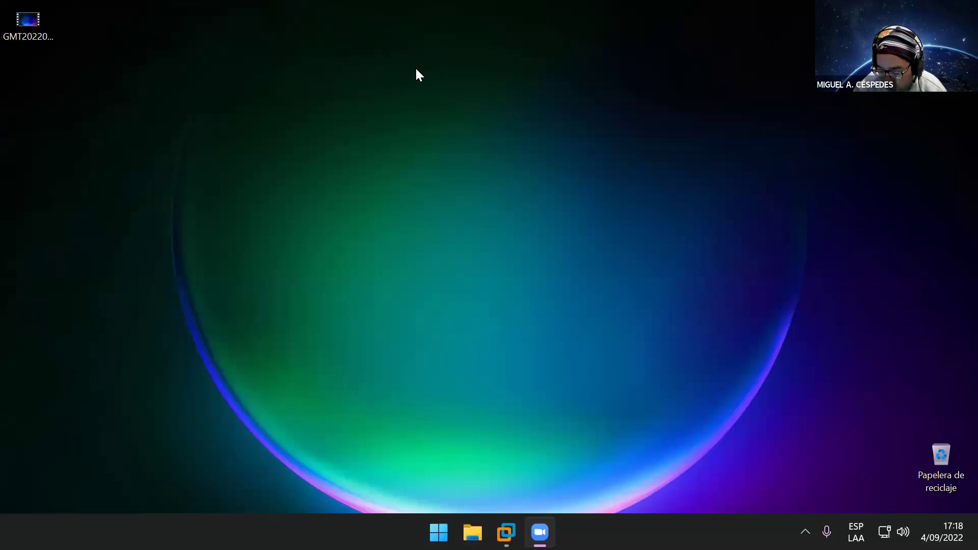
# Step: Open a maximized File Explorer at SOLID_03 (L:) > 2 _ COMPUTRON_ONLINE
pyautogui.press('super+e')
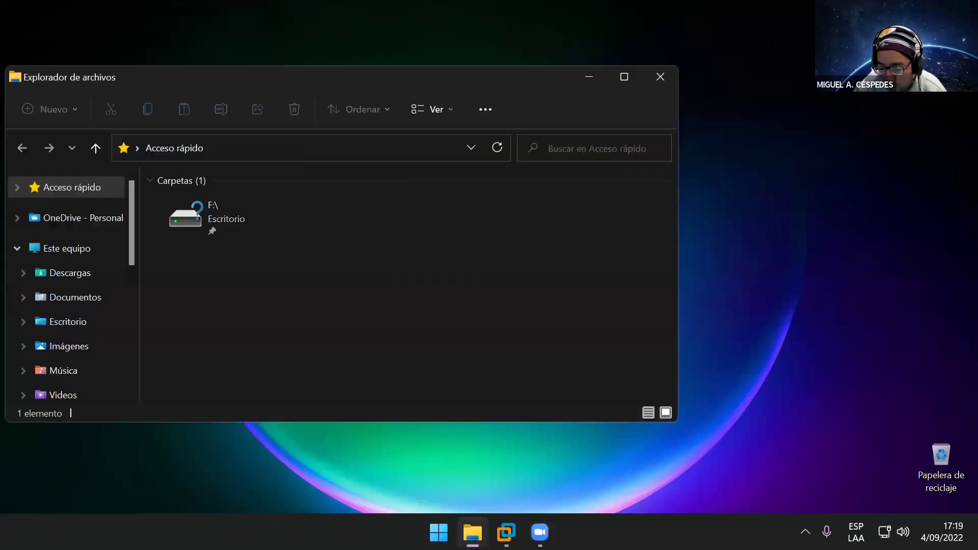
pyautogui.click(88, 258)
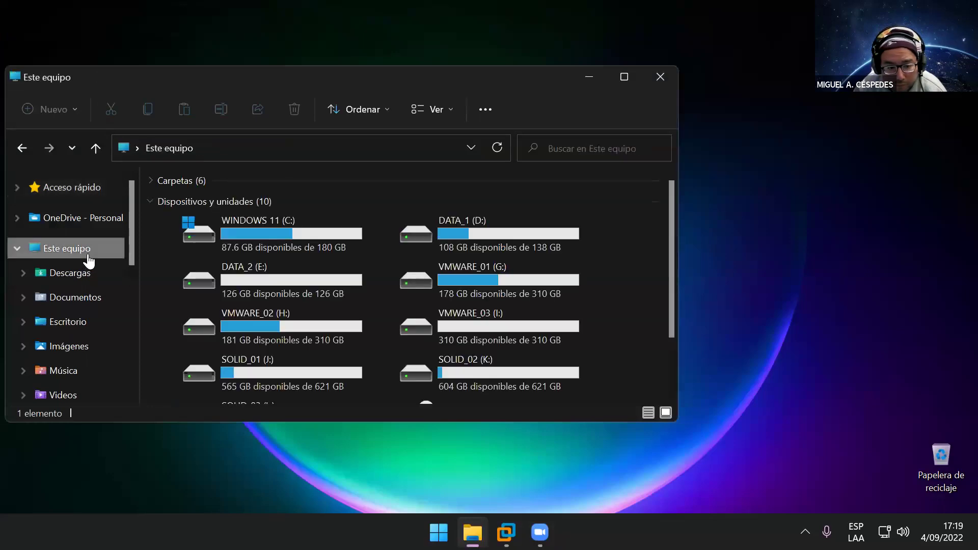
pyautogui.scroll(-1, 502, 363)
pyautogui.doubleClick(262, 369)
pyautogui.doubleClick(271, 227)
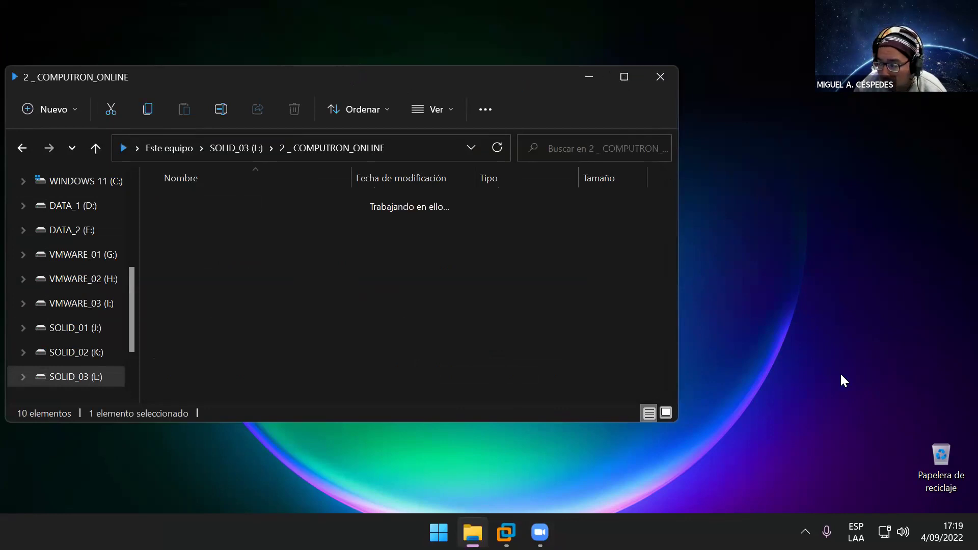
pyautogui.press('super+Up')
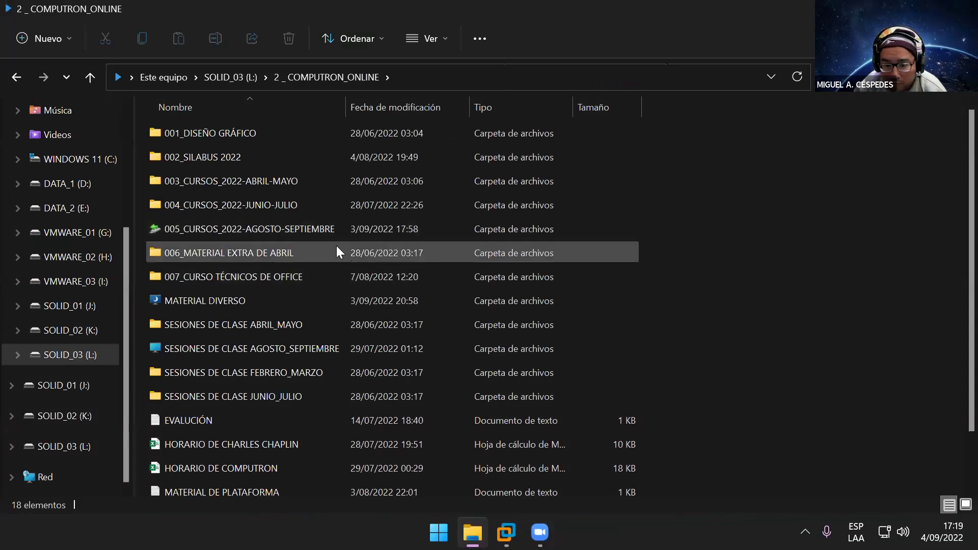
# Step: Go down through the course folders to LABORATORIO DE REDES 06 and open LAB_06 DE WINDOWS
pyautogui.doubleClick(322, 231)
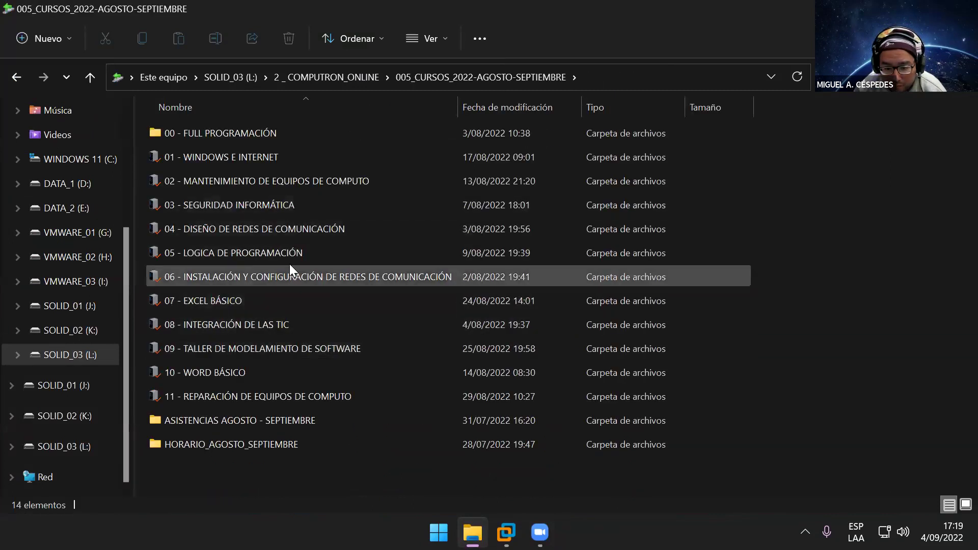
pyautogui.doubleClick(294, 228)
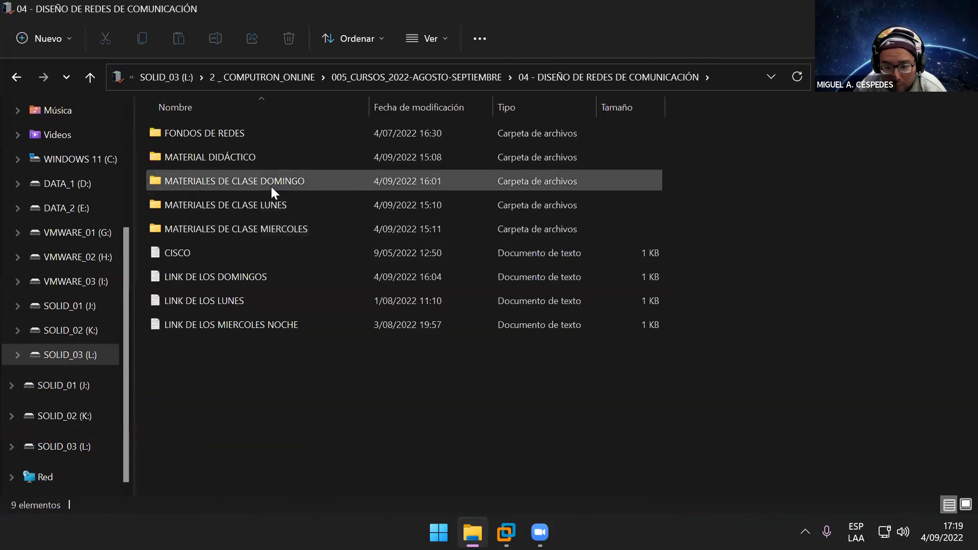
pyautogui.doubleClick(258, 159)
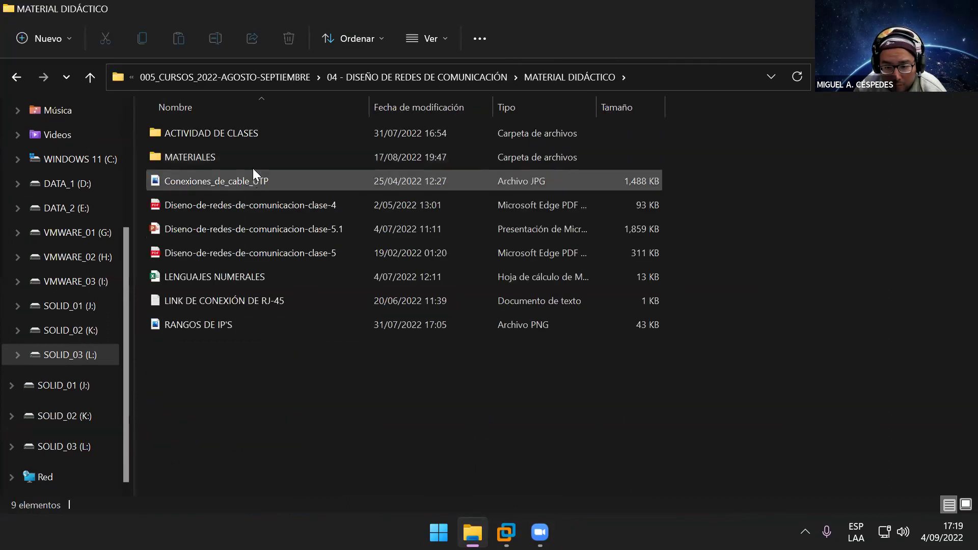
pyautogui.doubleClick(253, 162)
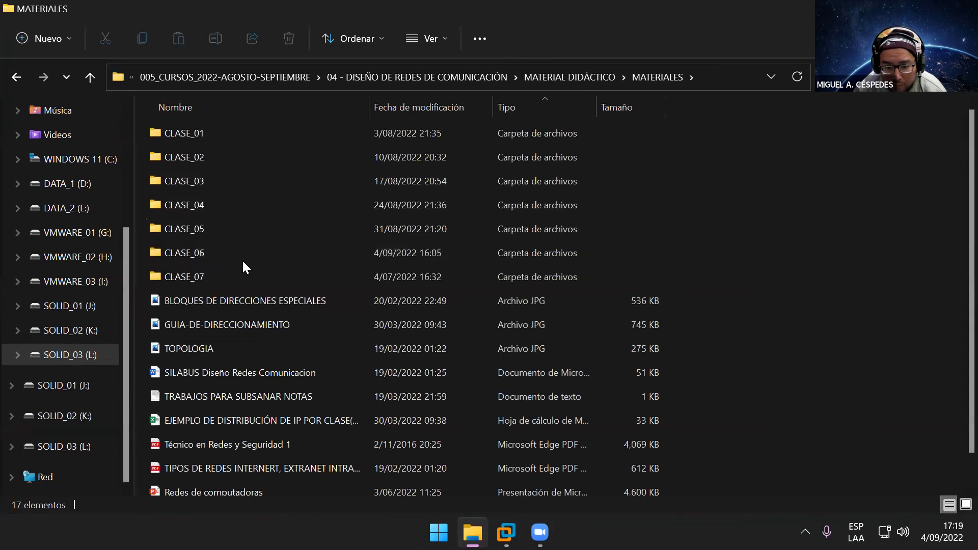
pyautogui.doubleClick(242, 255)
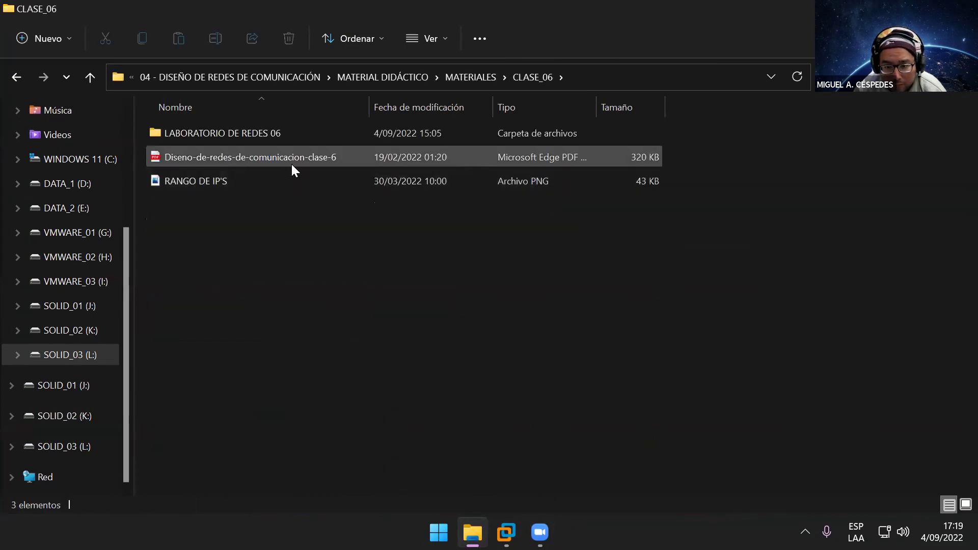
pyautogui.doubleClick(221, 136)
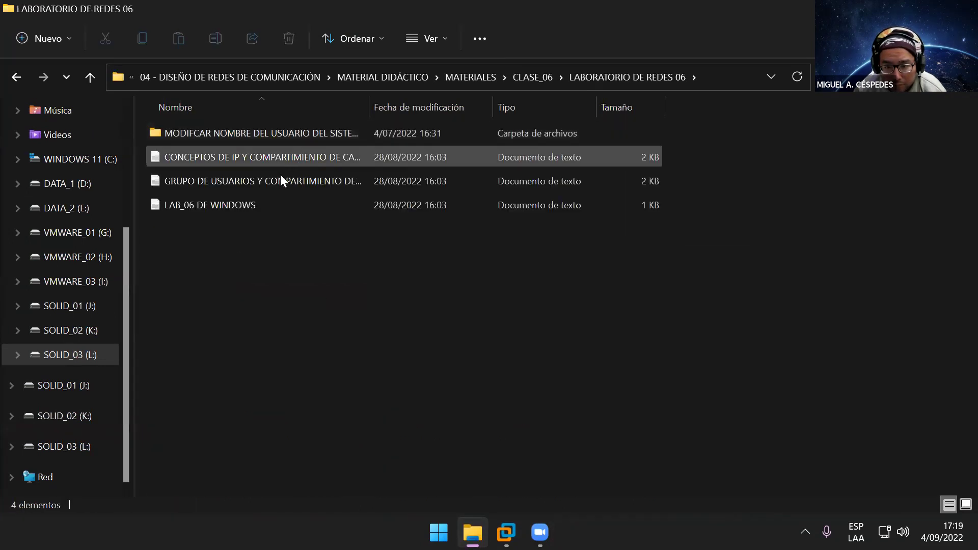
pyautogui.doubleClick(370, 101)
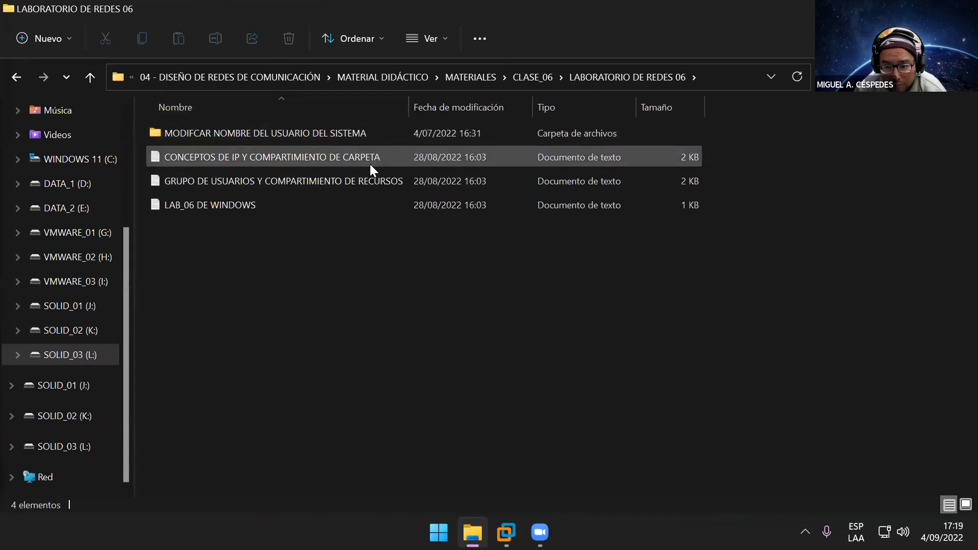
pyautogui.doubleClick(347, 202)
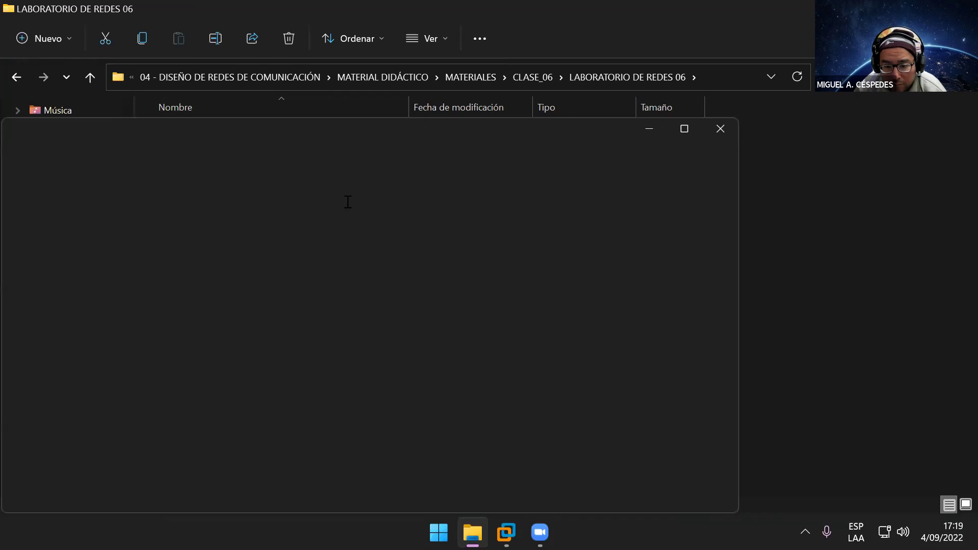
# Step: Maximize the LAB_06 DE WINDOWS notes and close File Explorer
pyautogui.doubleClick(367, 137)
pyautogui.click(331, 164)
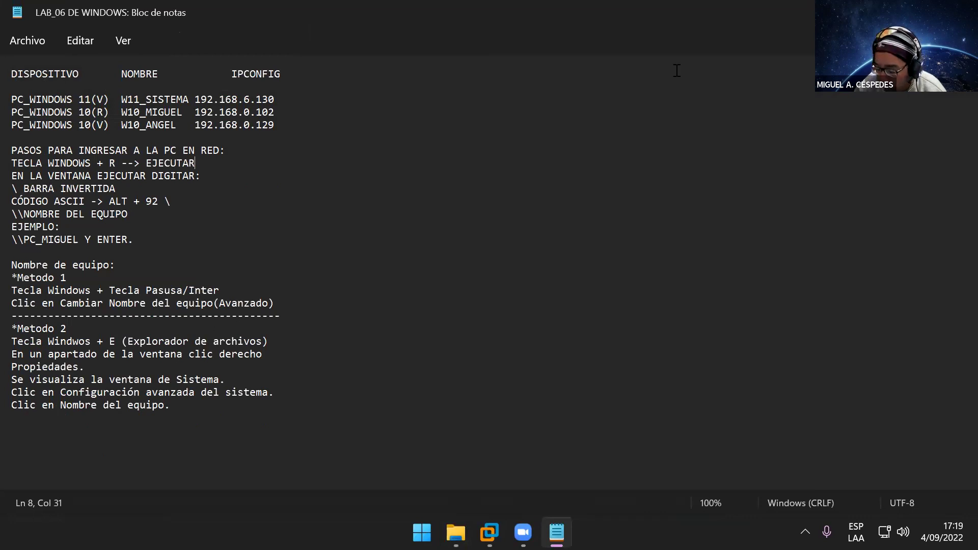
pyautogui.hotkey('alt', 'Tab')
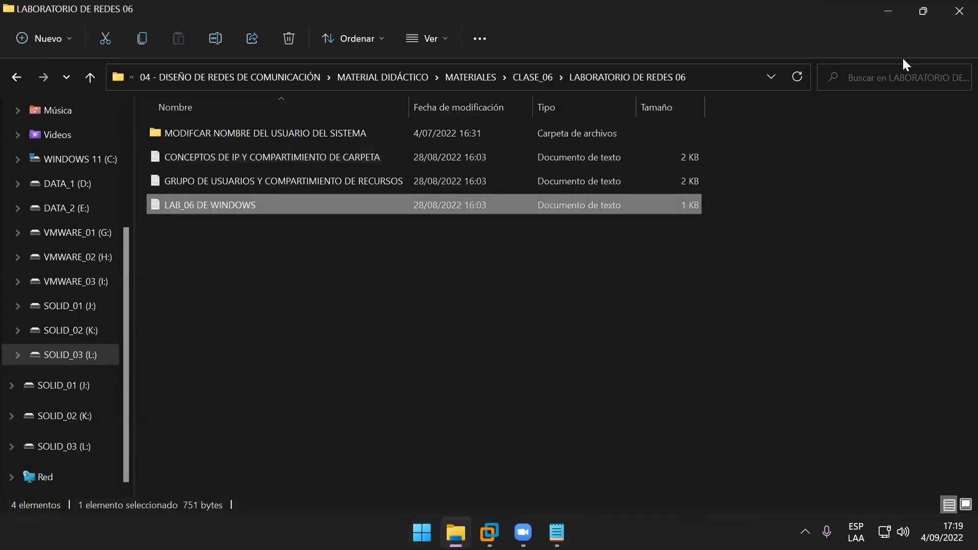
pyautogui.click(960, 11)
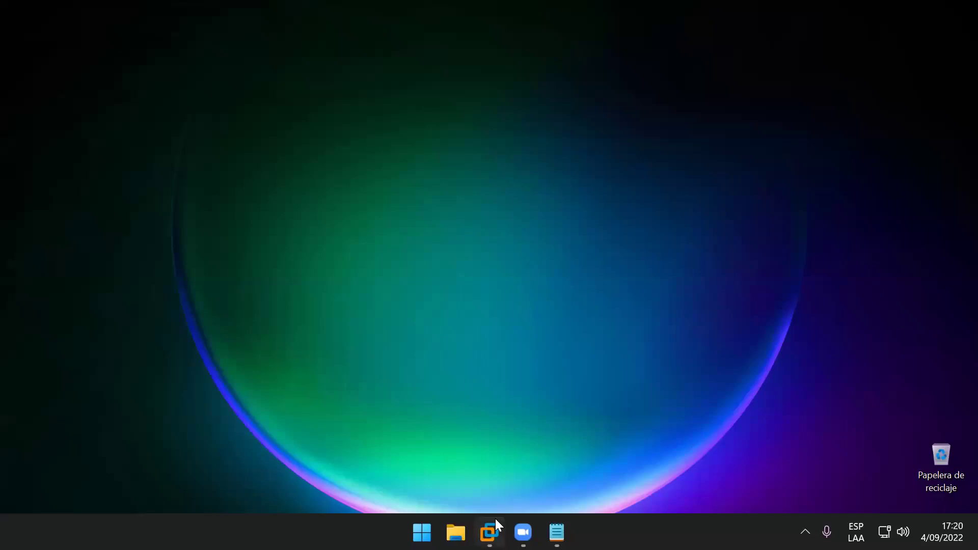
# Step: Review the notes' W10_ANGEL row at 192.168.0.129 alongside the virtual machine
pyautogui.moveTo(494, 528)
pyautogui.click(531, 441)
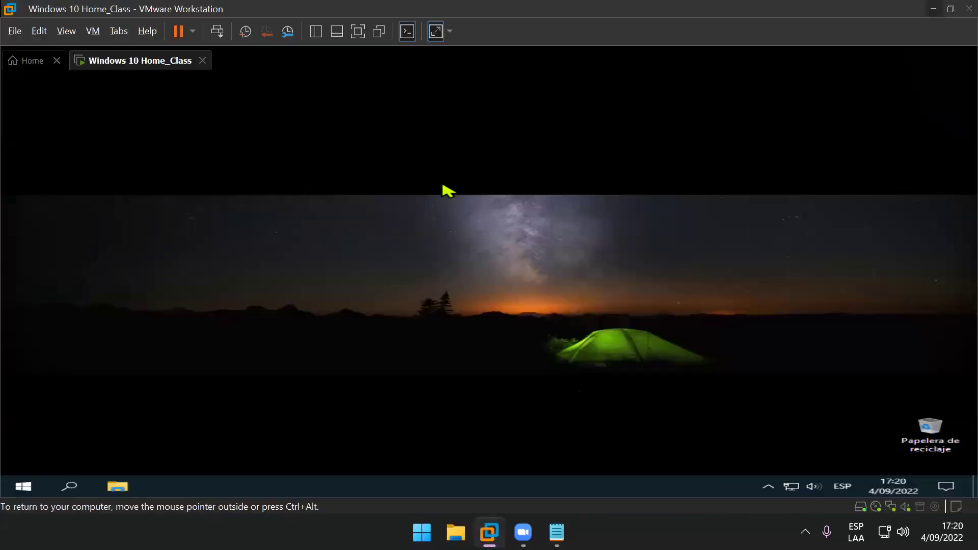
pyautogui.click(557, 532)
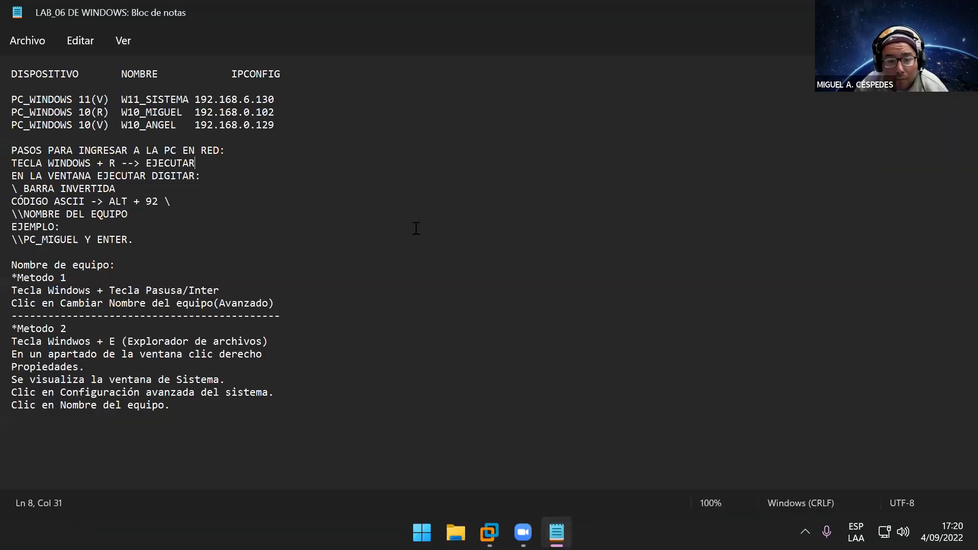
pyautogui.scroll(4, 416, 229)
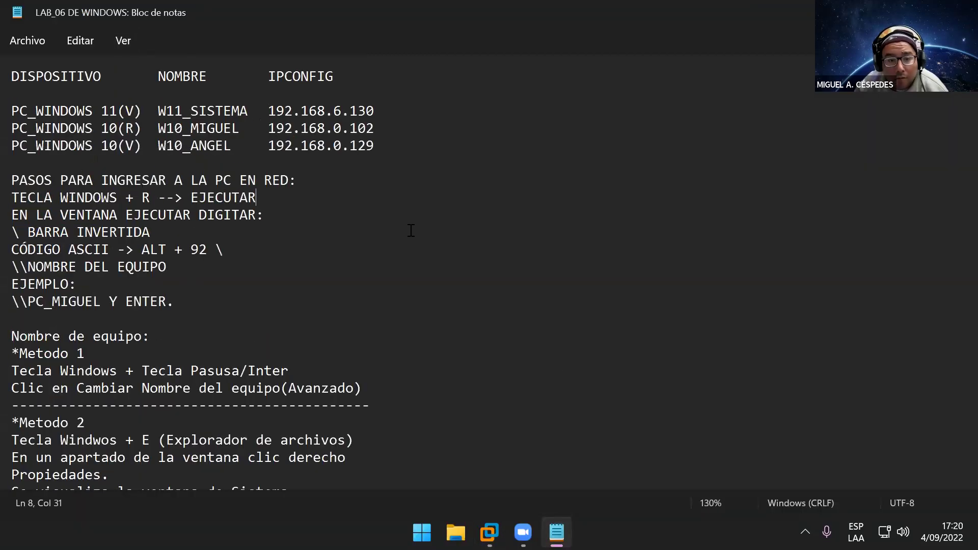
pyautogui.click(145, 153)
pyautogui.click(251, 152)
pyautogui.click(400, 153)
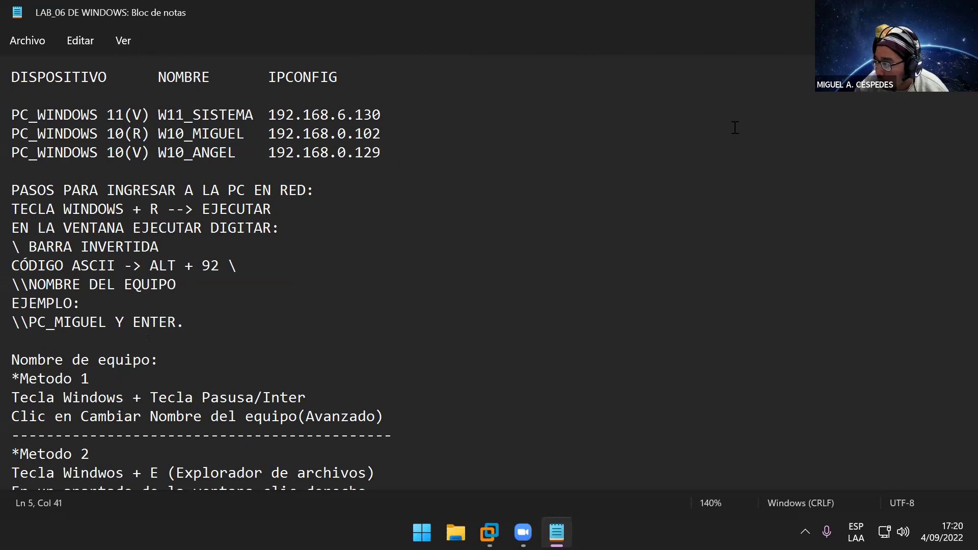
pyautogui.click(489, 533)
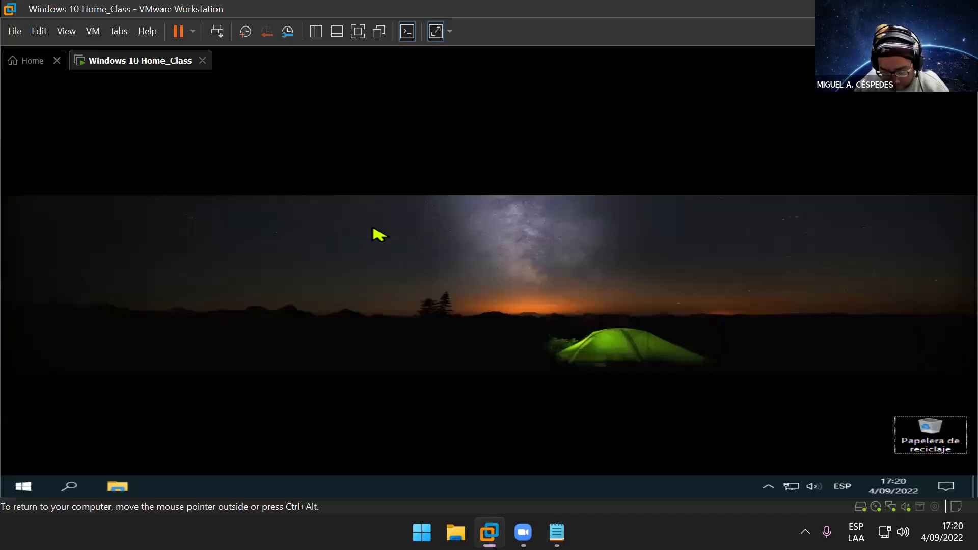
# Step: Run ipconfig in the VM's Command Prompt to find Ethernet0's IPv4 address 192.168.2.22
pyautogui.press('super+r')
pyautogui.write('cm')
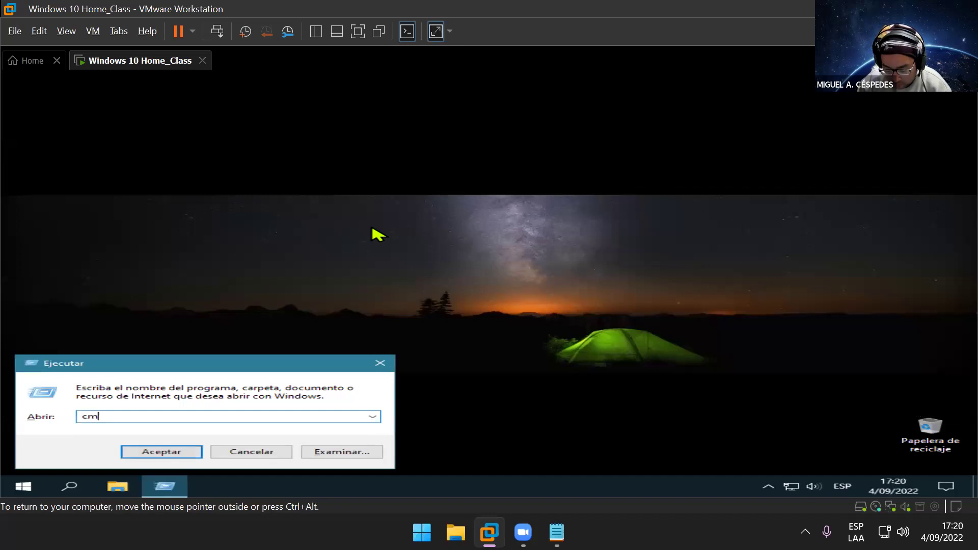
pyautogui.write('d')
pyautogui.press('Return')
pyautogui.write('ipc')
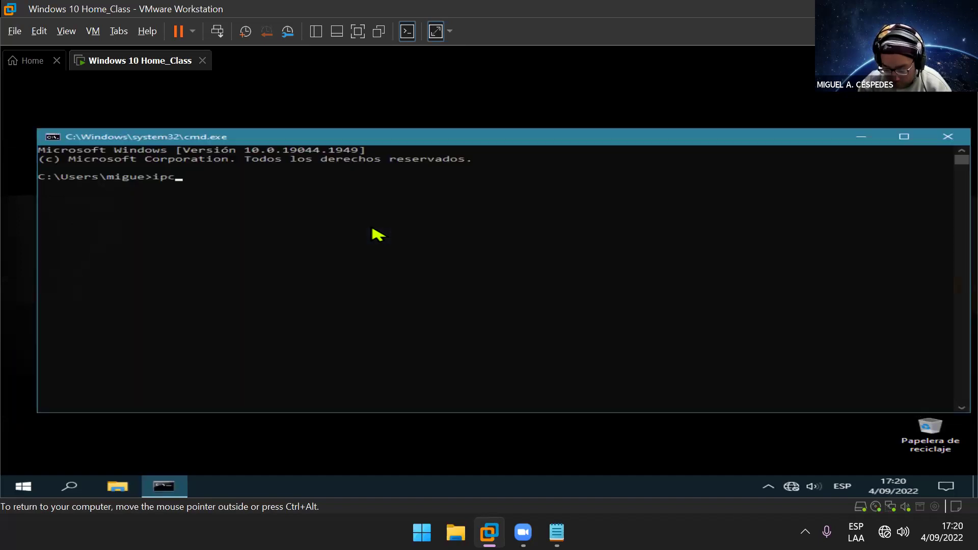
pyautogui.write('onfig')
pyautogui.press('Return')
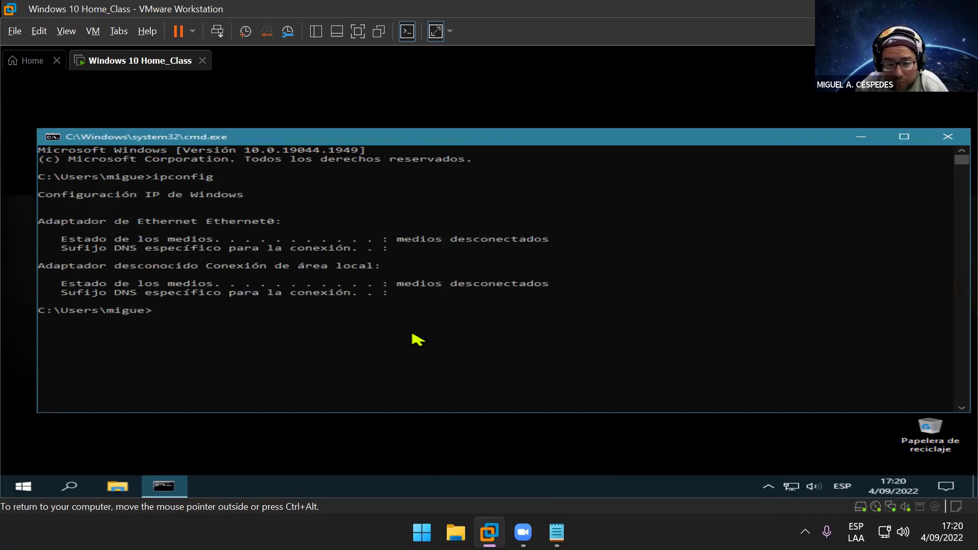
pyautogui.write('ipconfig')
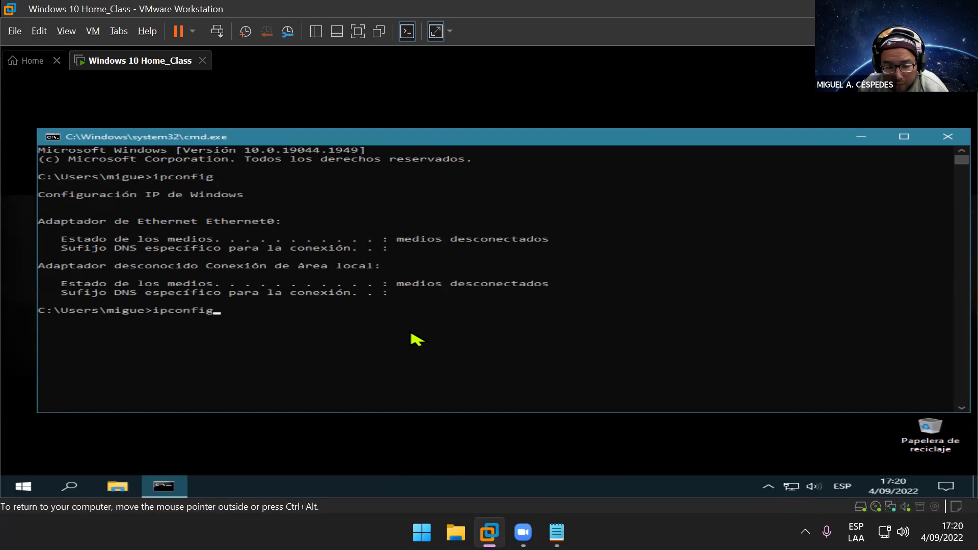
pyautogui.press('Return')
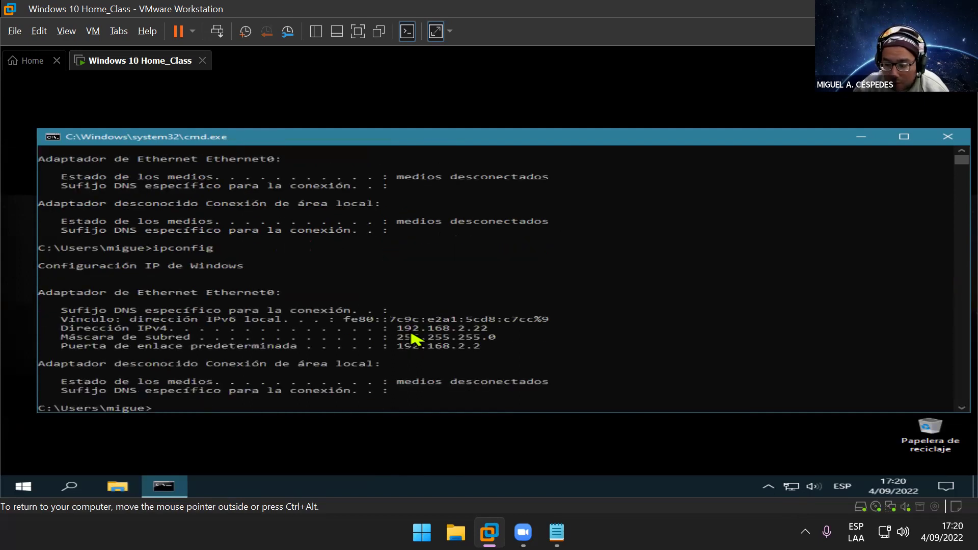
pyautogui.scroll(-2, 433, 329)
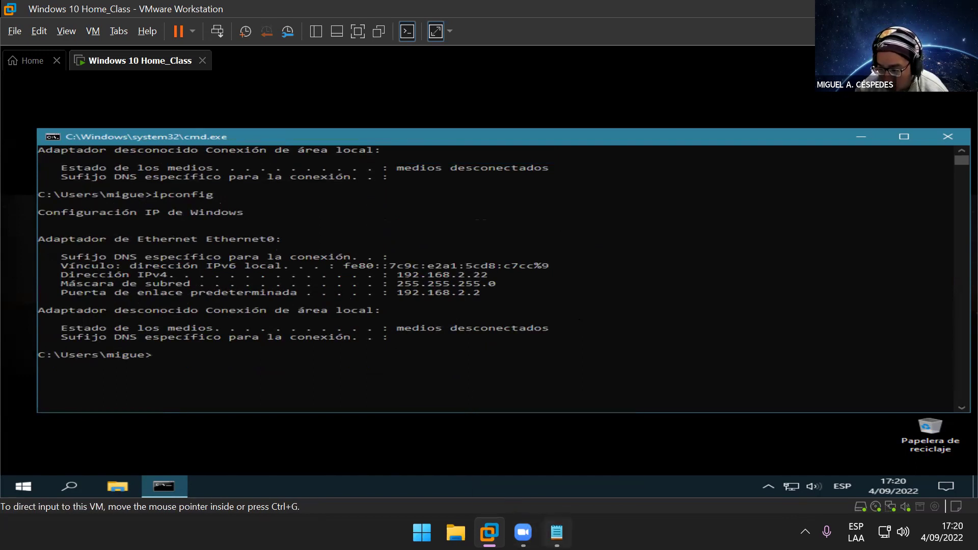
pyautogui.click(557, 533)
# Step: Change the Windows 10 row to IP 192.168.2.22 and name ANGEL, then save
pyautogui.click(339, 152)
pyautogui.click(345, 153)
pyautogui.doubleClick(341, 153)
pyautogui.write('2')
pyautogui.press('Right')
pyautogui.press('Right')
pyautogui.press('BackSpace')
pyautogui.press('Right')
pyautogui.press('Delete')
pyautogui.write('2')
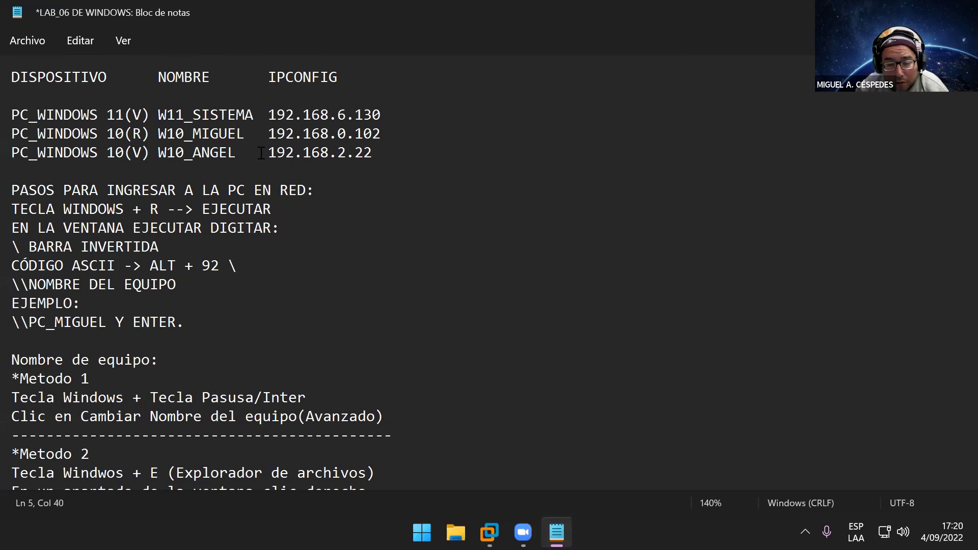
pyautogui.moveTo(194, 156); pyautogui.dragTo(158, 155)
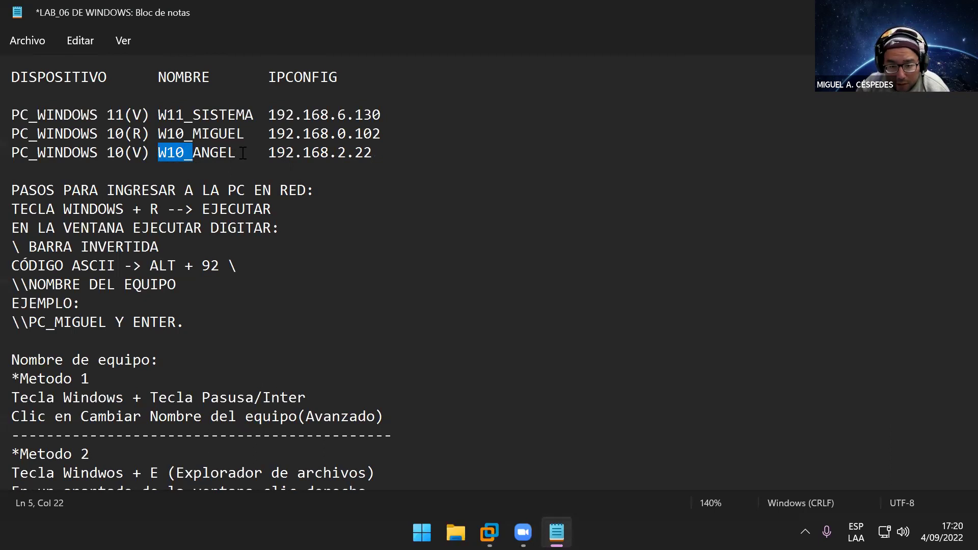
pyautogui.press('BackSpace')
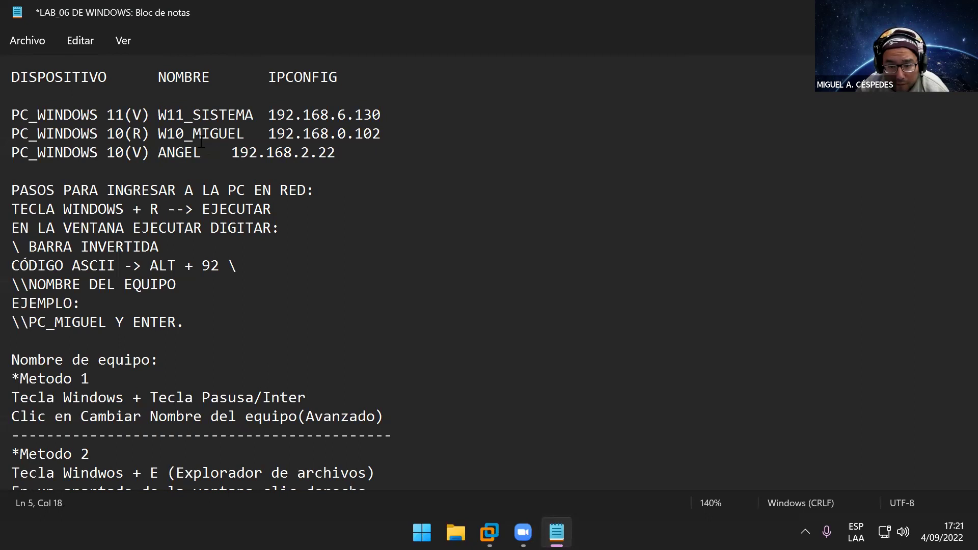
pyautogui.click(41, 41)
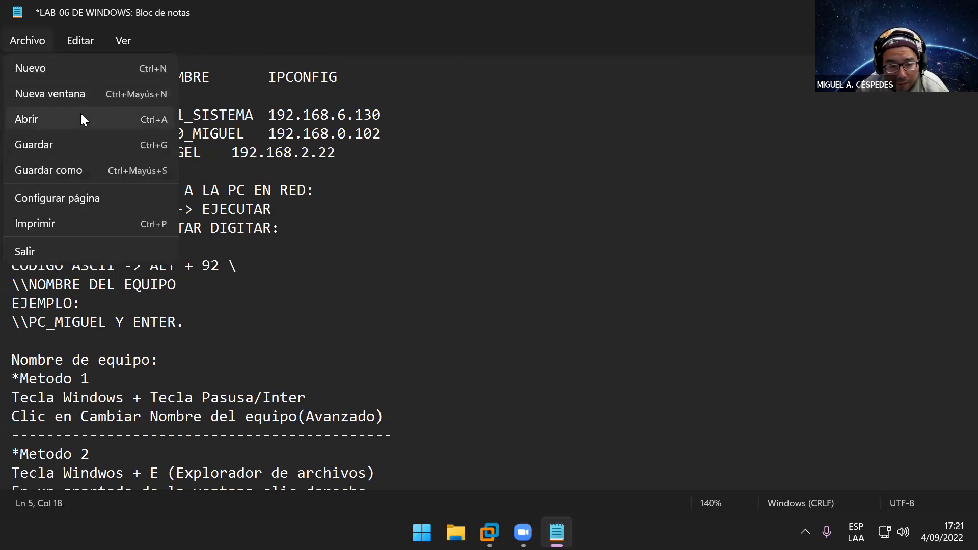
pyautogui.click(86, 141)
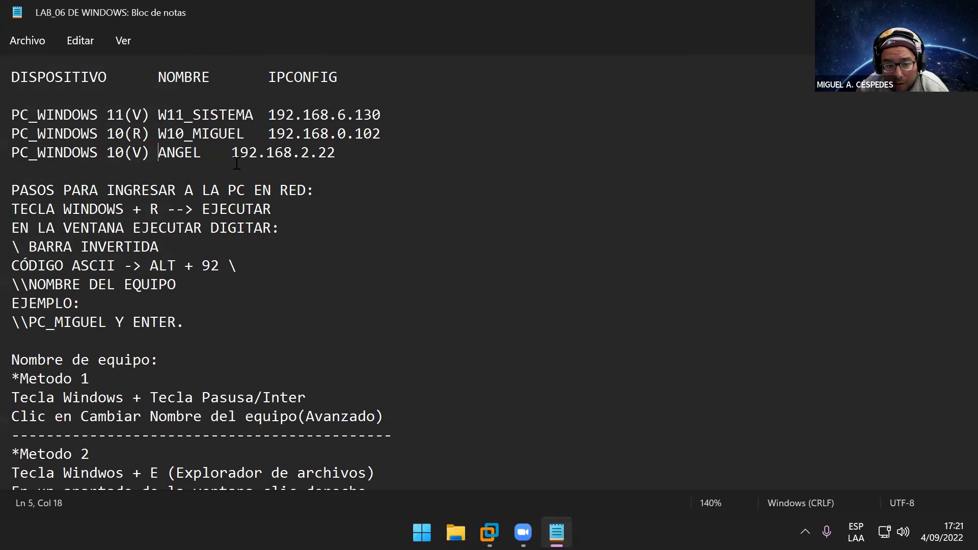
# Step: Delete the 10(R) row and retag the Windows 11 row as 11(R)
pyautogui.click(141, 134)
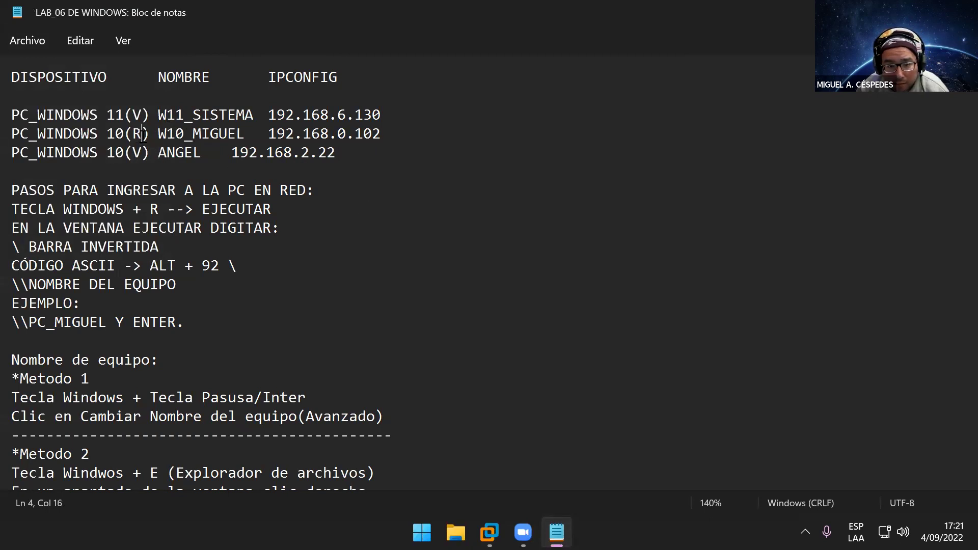
pyautogui.moveTo(380, 134); pyautogui.dragTo(16, 143)
pyautogui.press('Delete')
pyautogui.press('Delete')
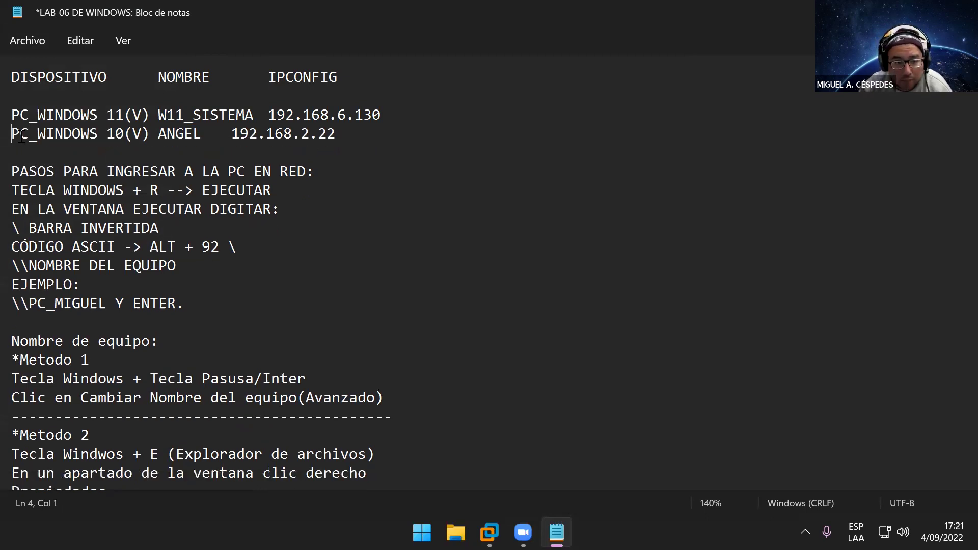
pyautogui.click(140, 113)
pyautogui.doubleClick(136, 114)
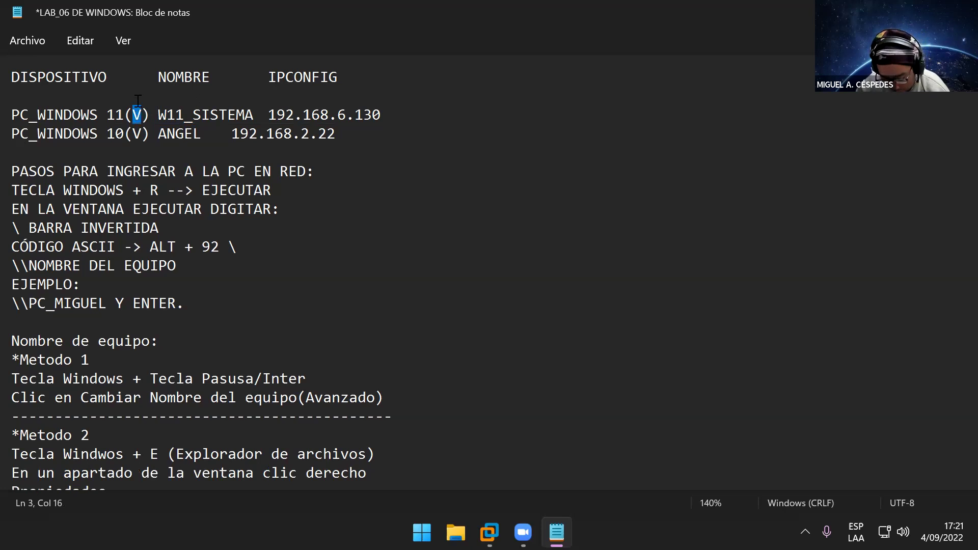
pyautogui.write('r')
pyautogui.press('BackSpace')
pyautogui.write('R')
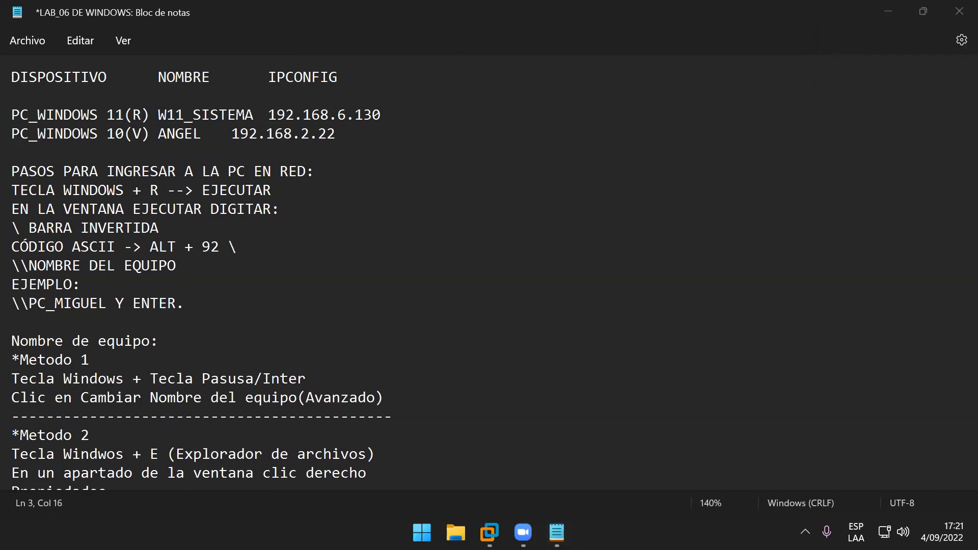
pyautogui.press('super+e')
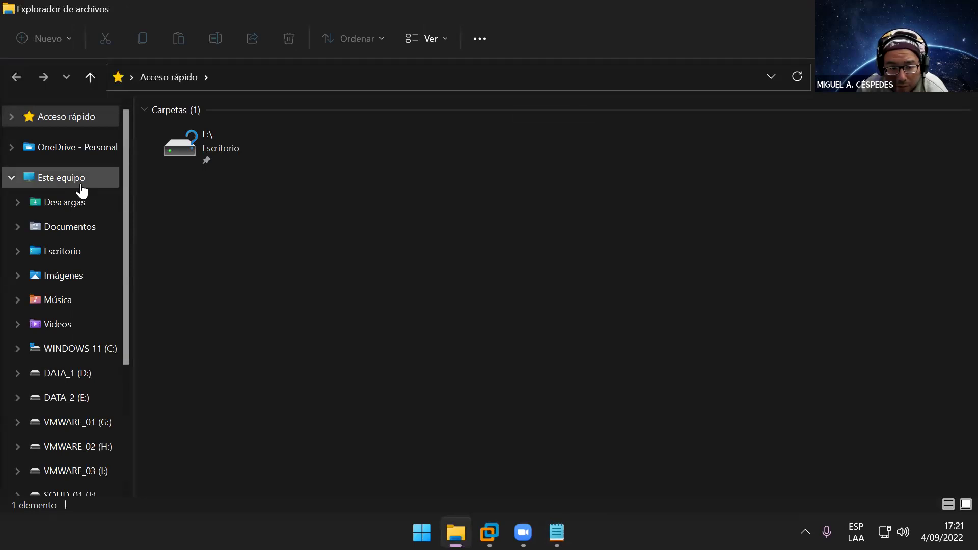
# Step: Check the host's device name PC_LICENCIADO in About and the Nombre del equipo tab
pyautogui.click(75, 181)
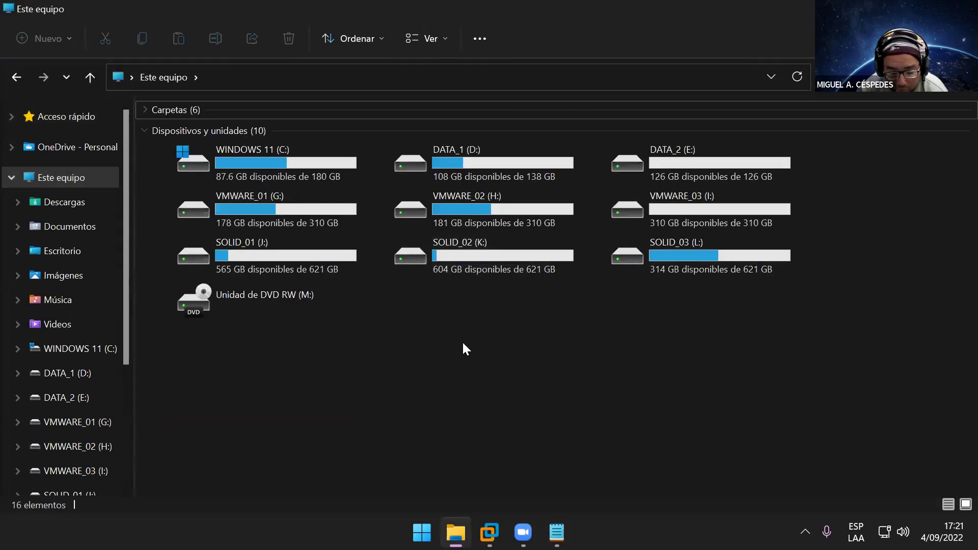
pyautogui.rightClick(462, 341)
pyautogui.click(541, 308)
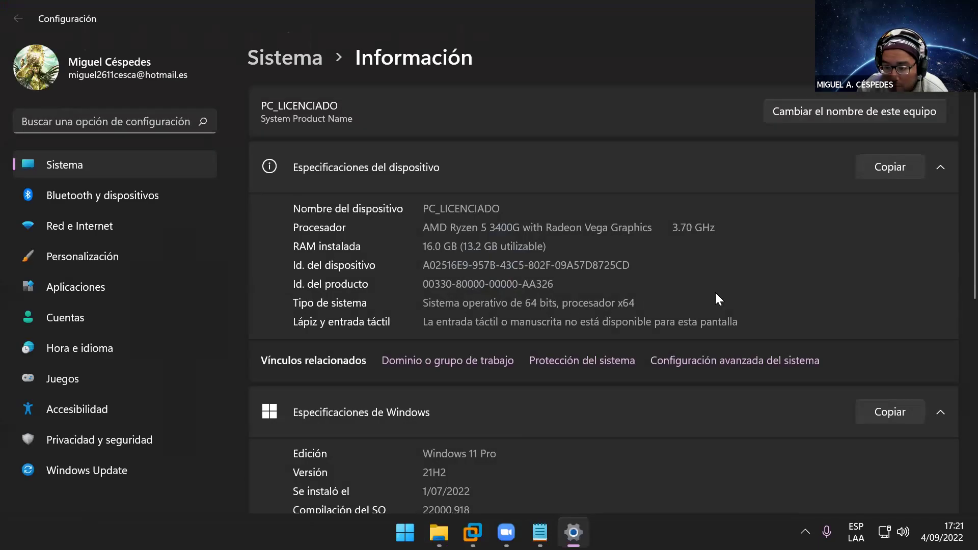
pyautogui.scroll(-2, 489, 397)
pyautogui.scroll(-7, 468, 392)
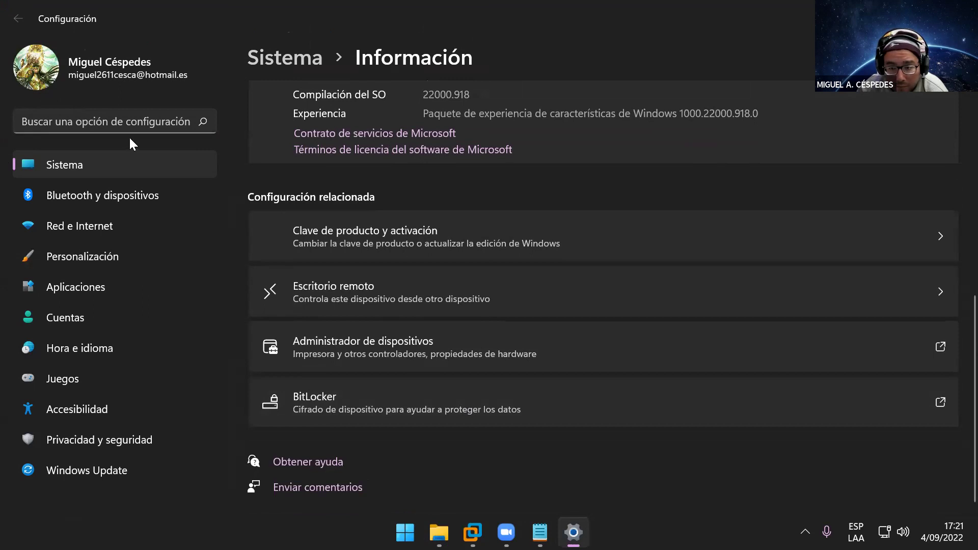
pyautogui.scroll(8, 448, 268)
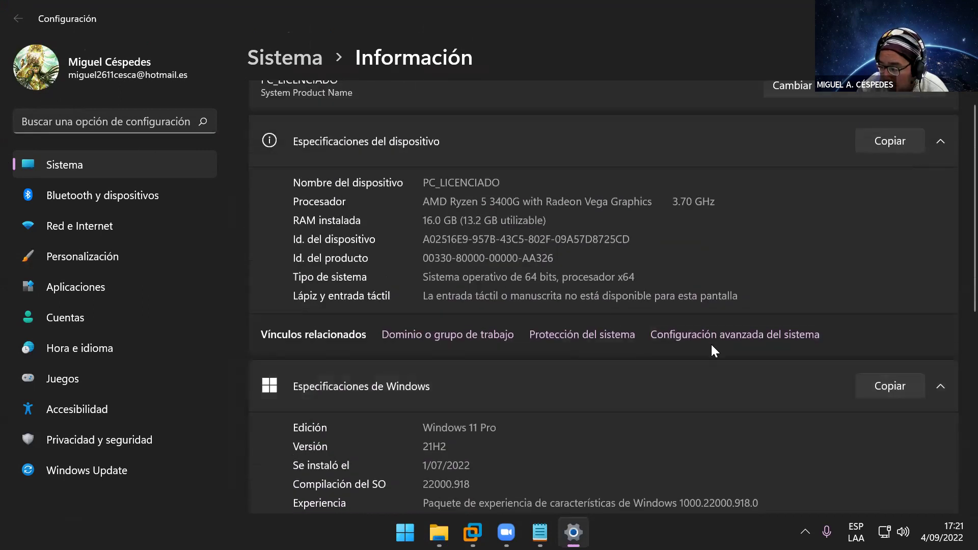
pyautogui.click(723, 336)
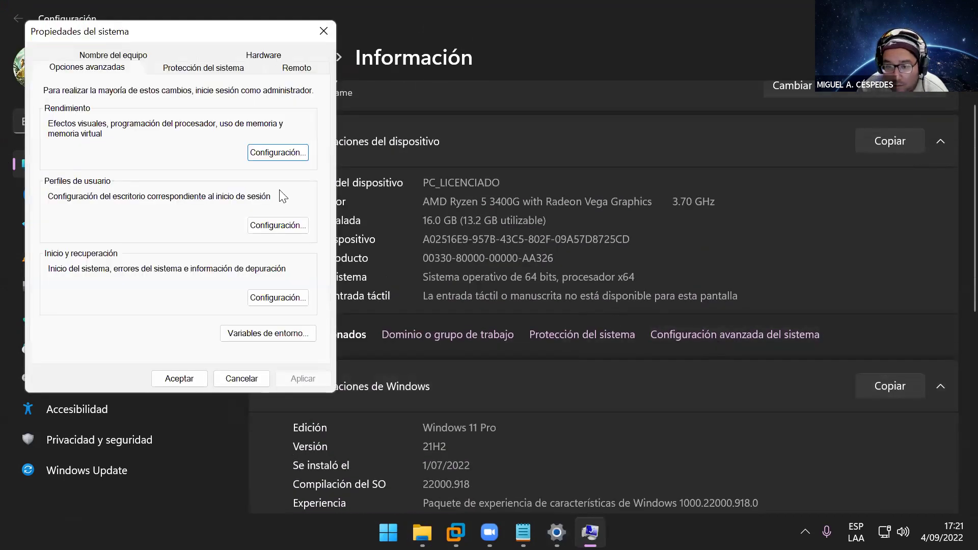
pyautogui.click(148, 57)
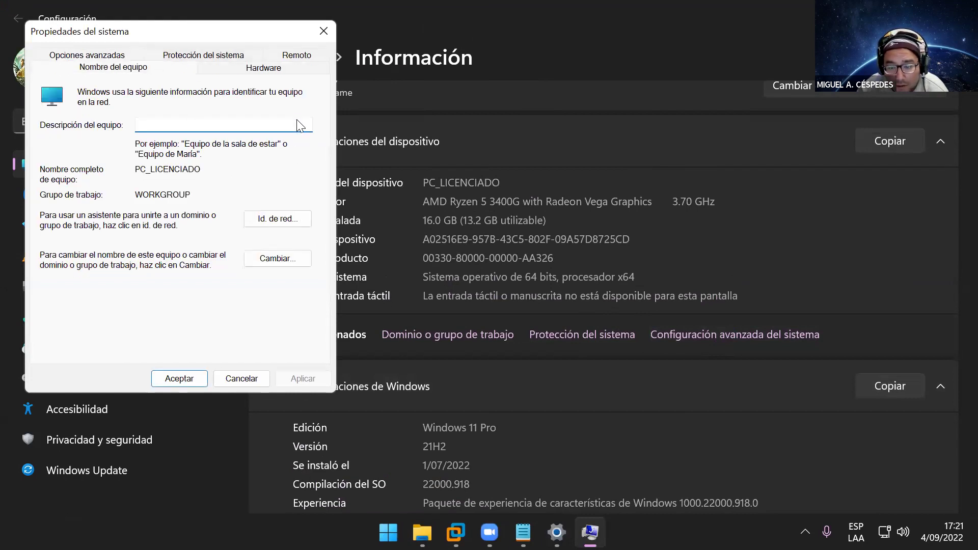
pyautogui.click(323, 32)
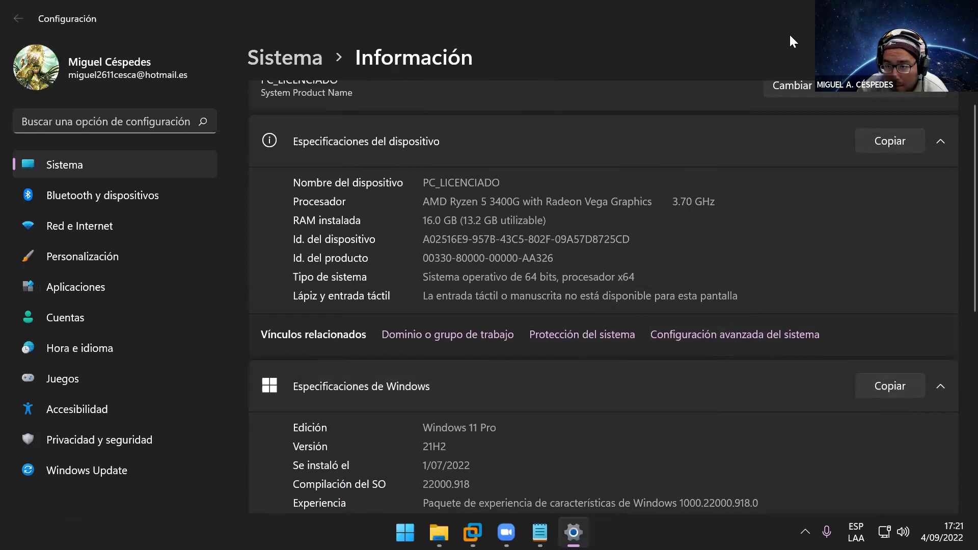
pyautogui.press('super+e')
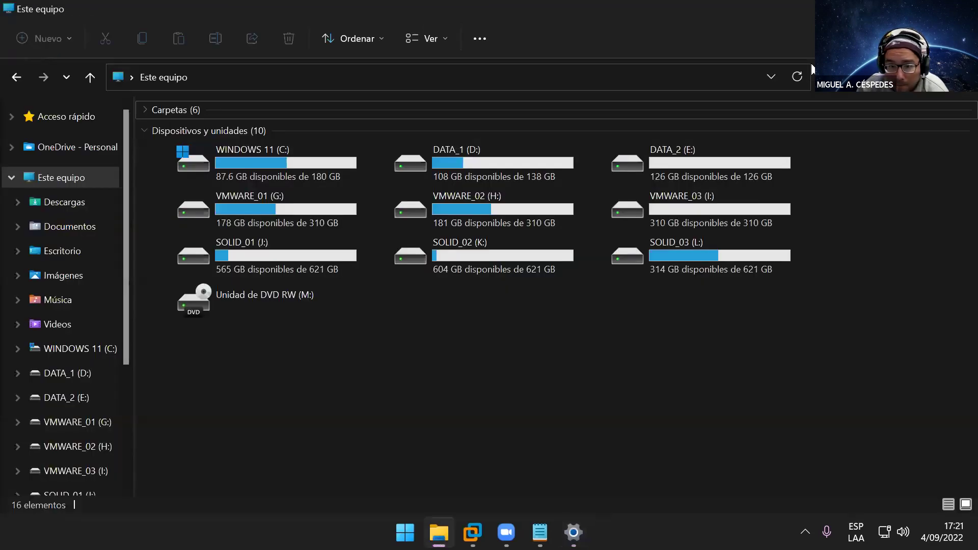
# Step: Rename the Windows 11 row to PC_LINCENCIADO and tab-align the IP column and IPCONFIG heading
pyautogui.hotkey('alt', 'F4')
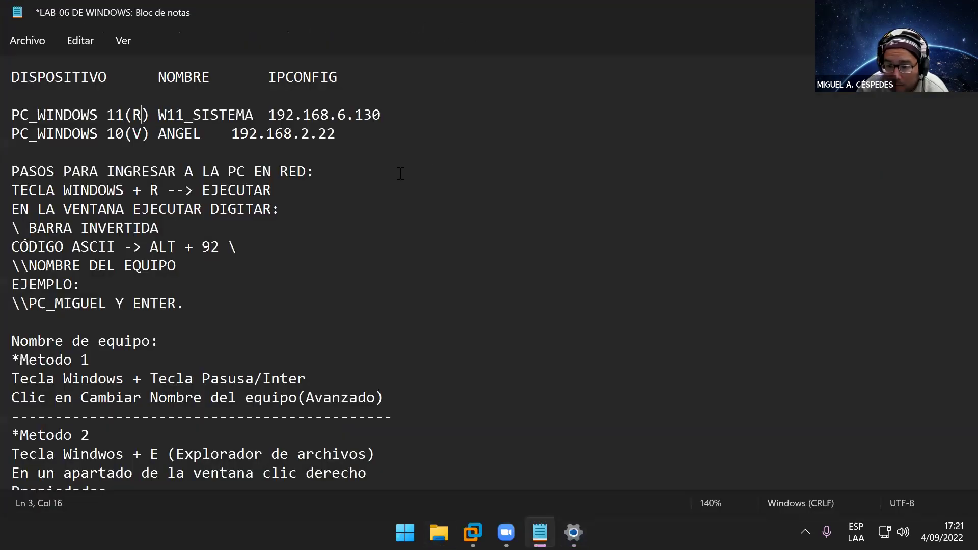
pyautogui.moveTo(159, 115); pyautogui.dragTo(251, 115)
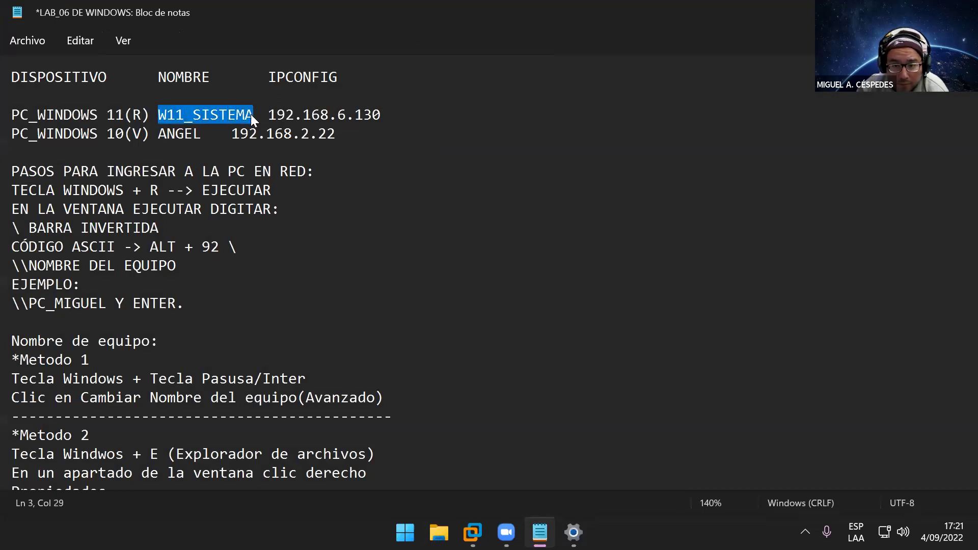
pyautogui.write('PC_L')
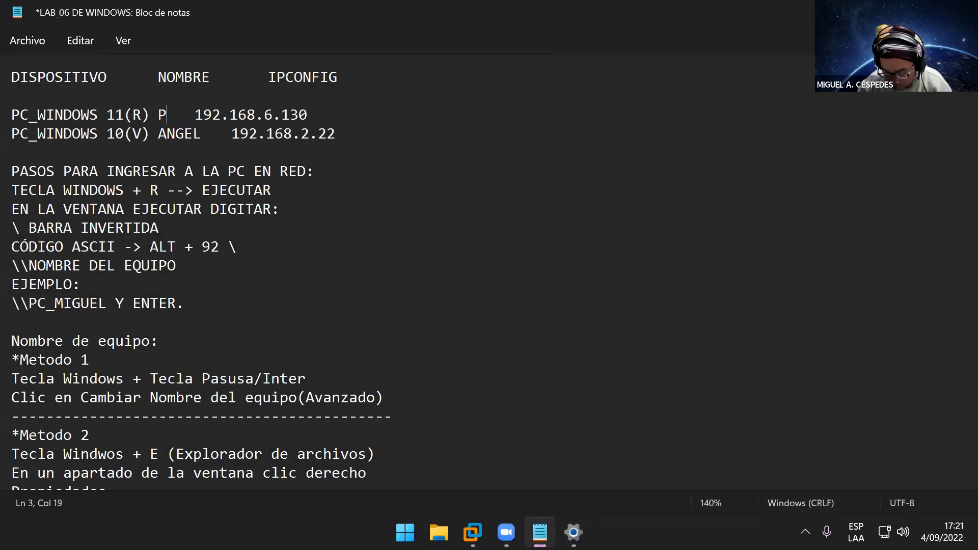
pyautogui.write('INCEN ')
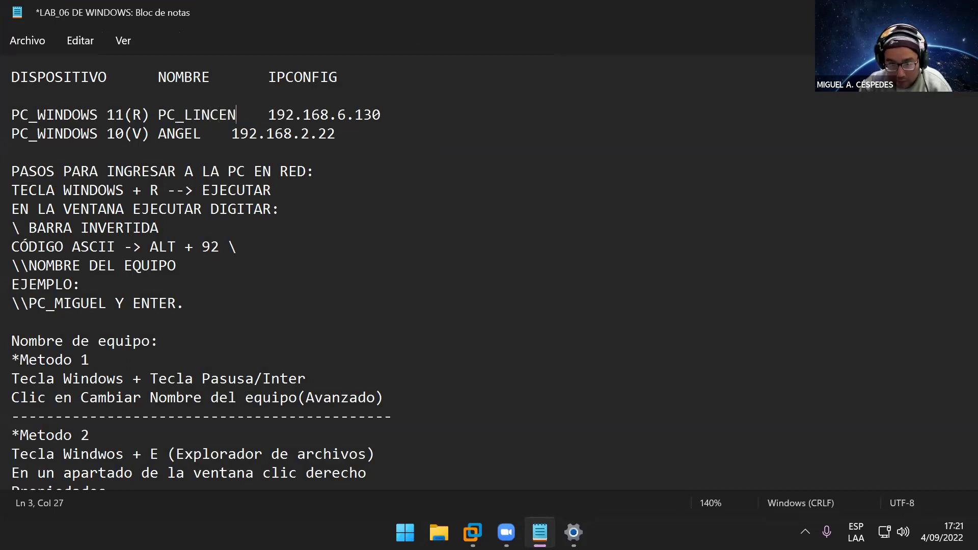
pyautogui.write('CIADO')
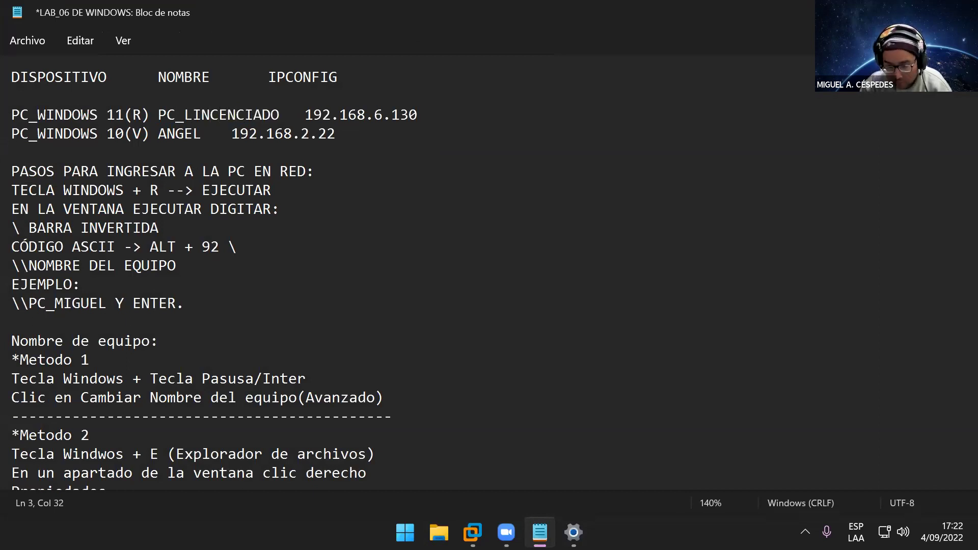
pyautogui.click(226, 134)
pyautogui.press('Tab')
pyautogui.press('Tab')
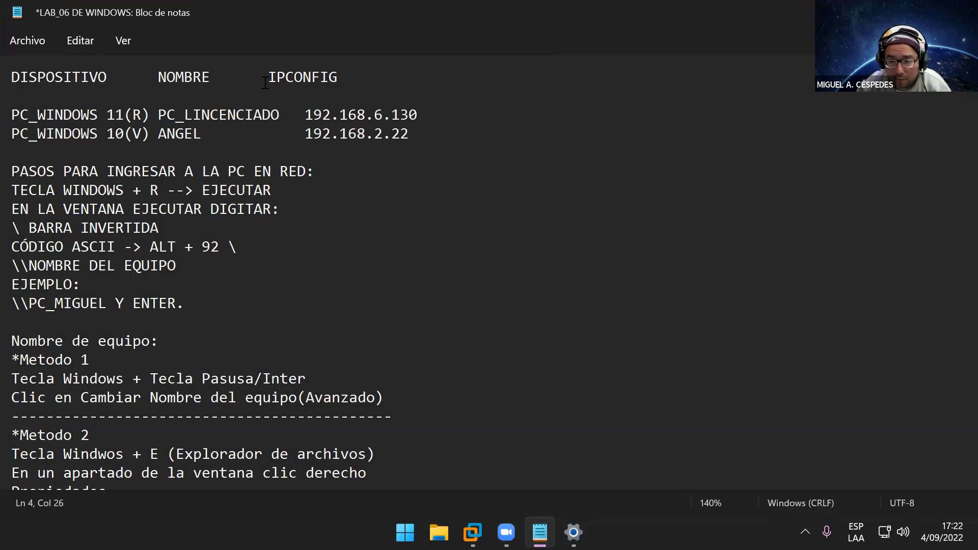
pyautogui.click(267, 79)
pyautogui.press('Tab')
pyautogui.click(461, 116)
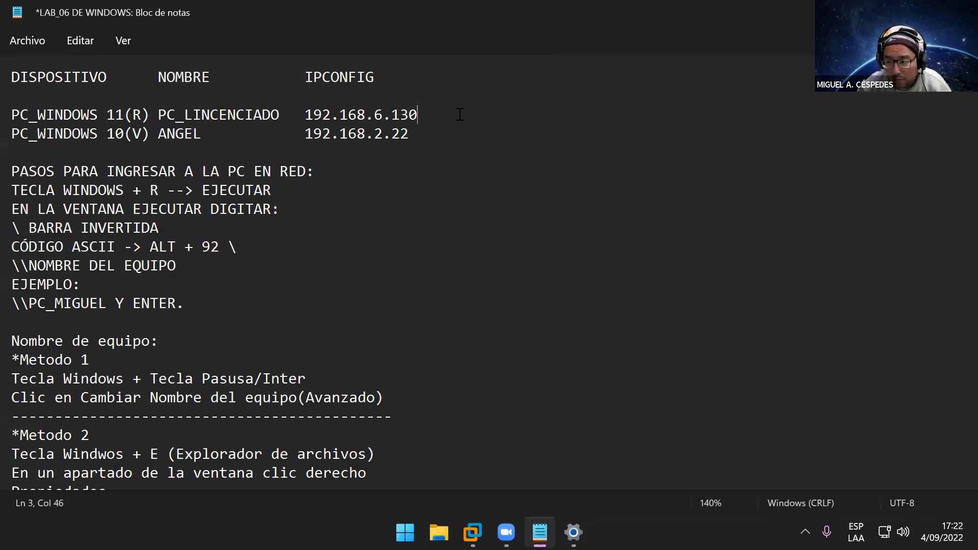
pyautogui.click(573, 532)
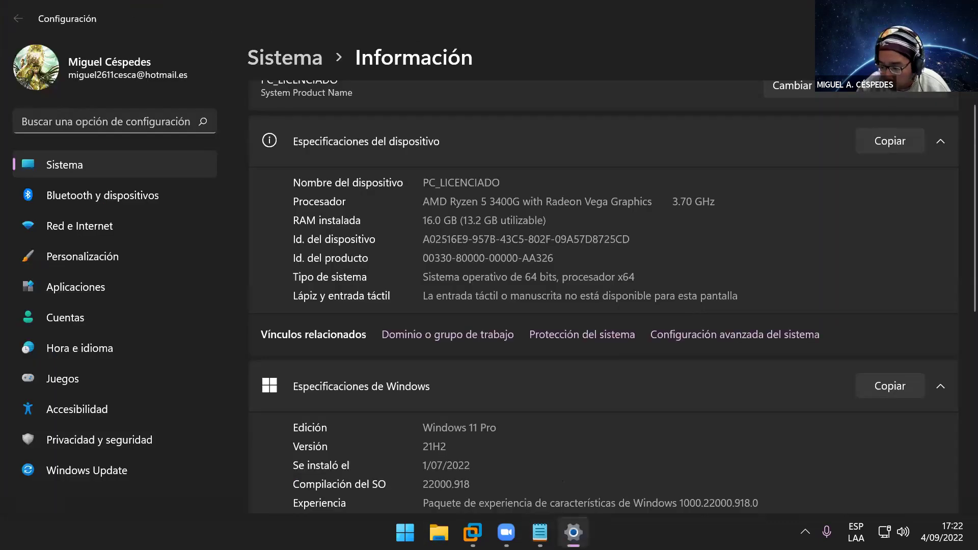
# Step: Run ipconfig in the host's Command Prompt to read Ethernet at 192.168.0.106, then close it
pyautogui.hotkey('alt', 'F4')
pyautogui.press('super+r')
pyautogui.write('Cmd')
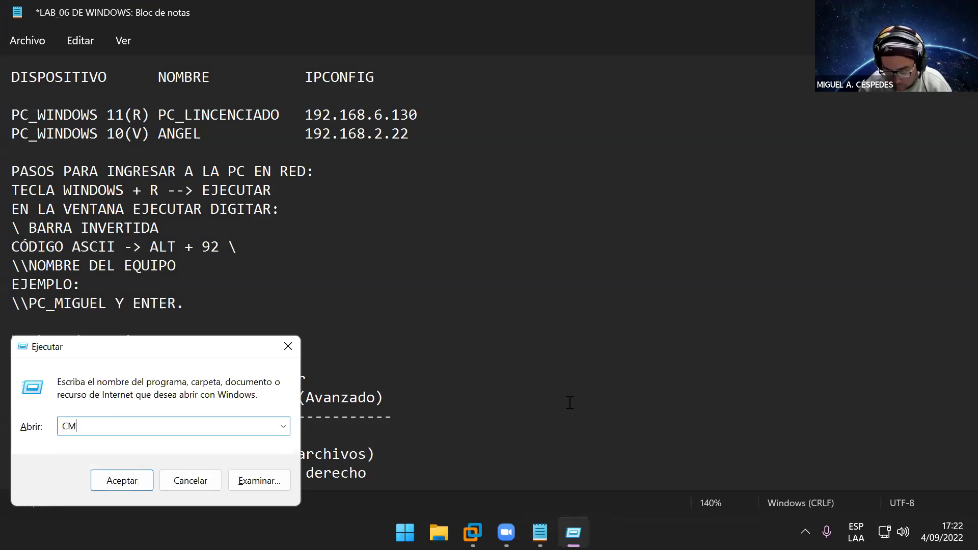
pyautogui.press('Return')
pyautogui.write('ipconfig')
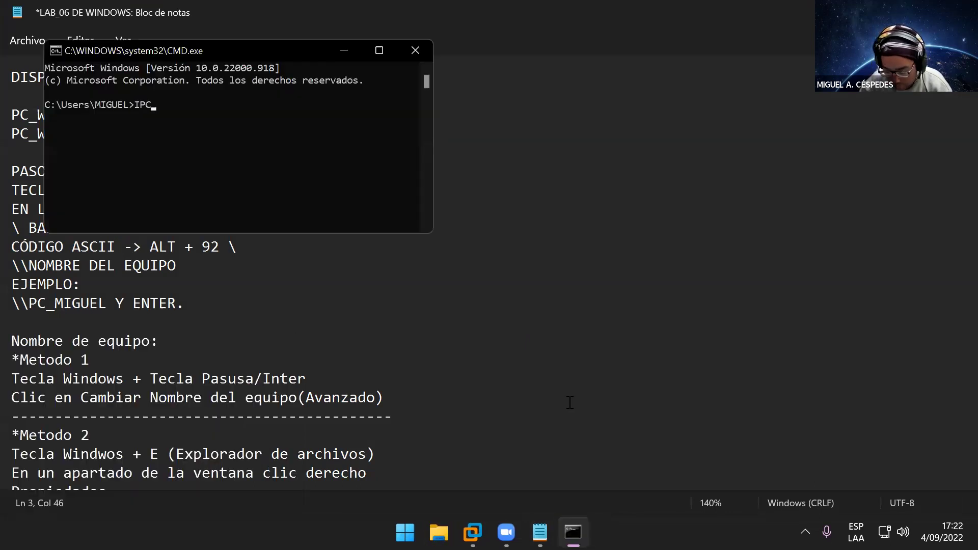
pyautogui.press('Return')
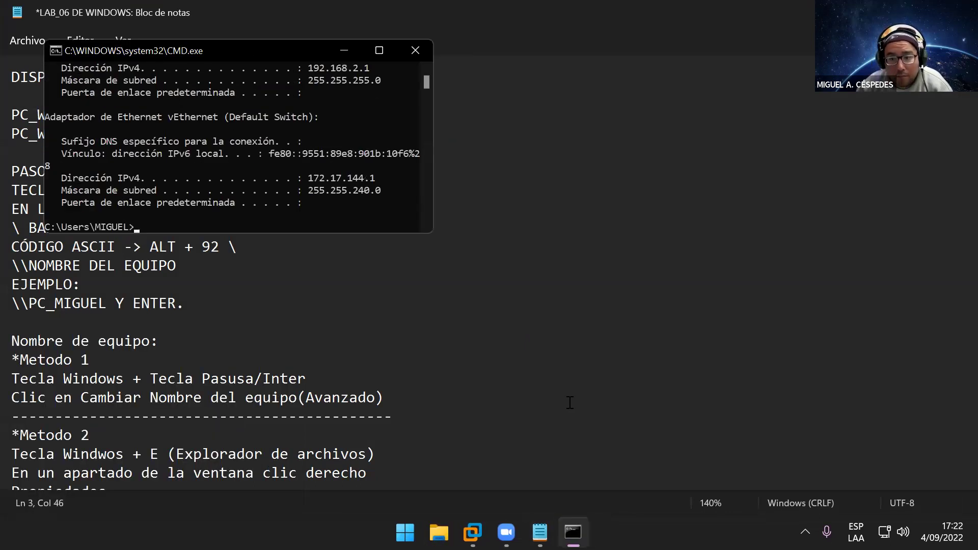
pyautogui.moveTo(432, 233); pyautogui.dragTo(535, 336)
pyautogui.scroll(6, 484, 259)
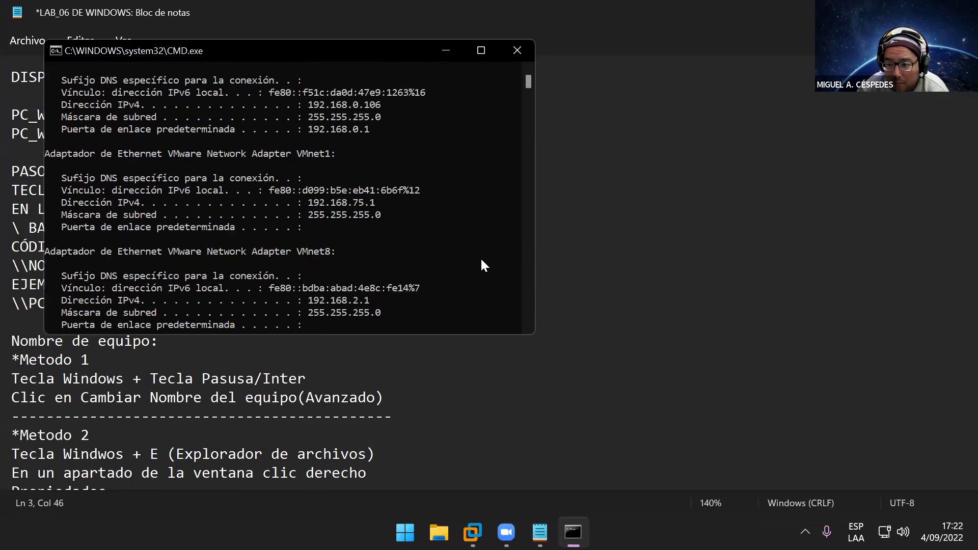
pyautogui.scroll(3, 481, 257)
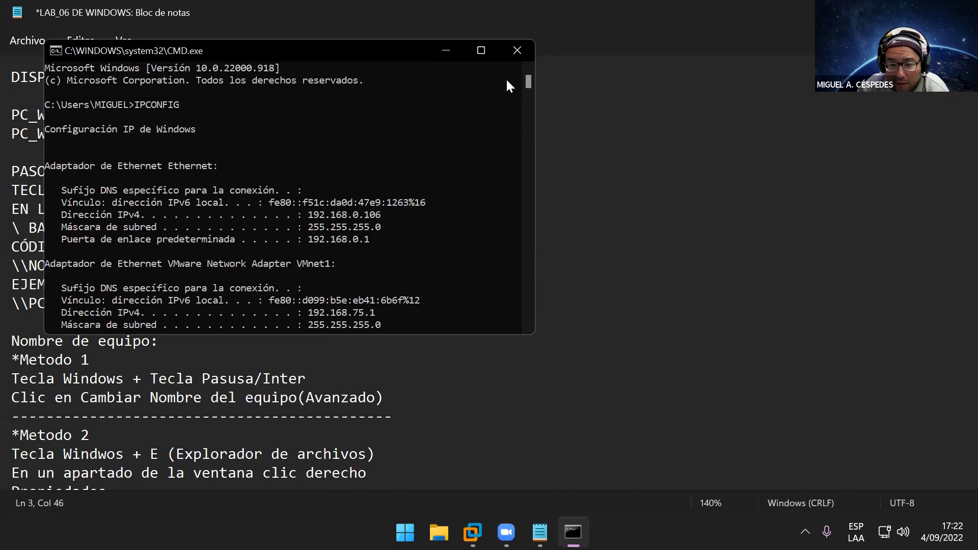
pyautogui.click(518, 51)
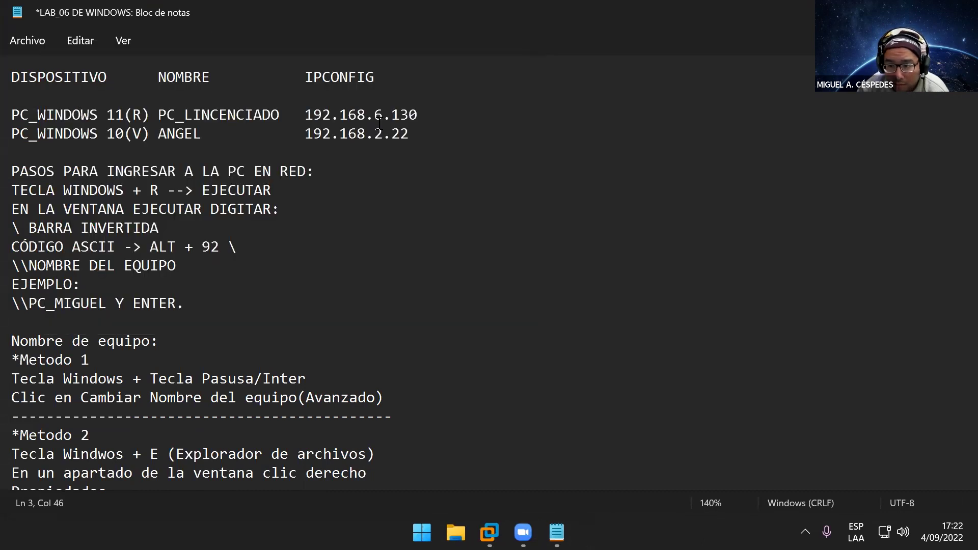
# Step: Change the Windows 11 row's IP from 192.168.6.130 to 192.168.0.106 and save
pyautogui.moveTo(383, 115); pyautogui.dragTo(374, 114)
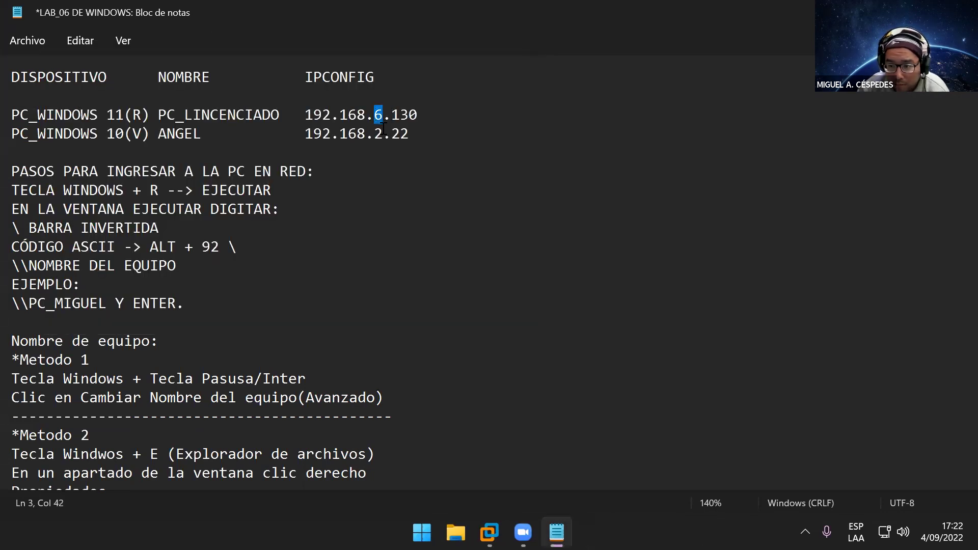
pyautogui.write('0')
pyautogui.press('Right')
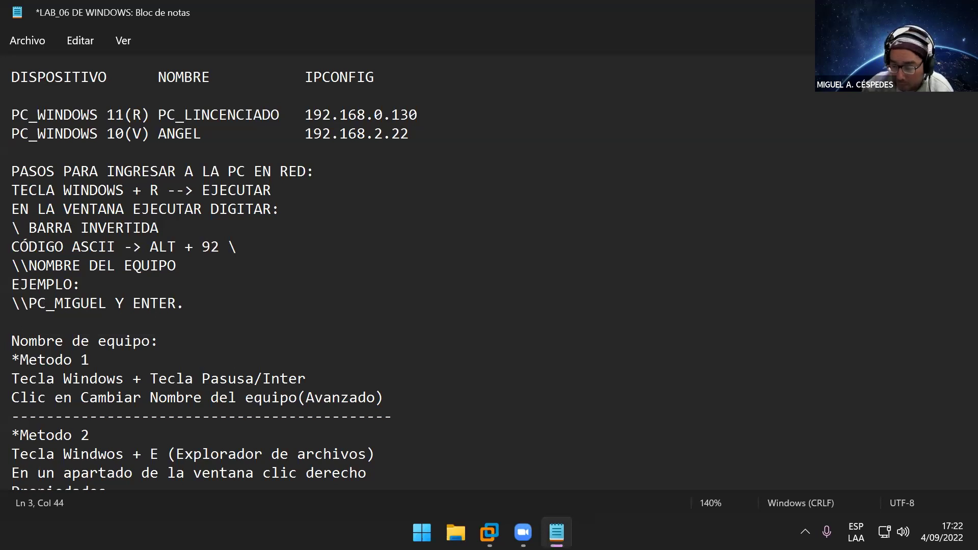
pyautogui.press('Right')
pyautogui.press('Delete')
pyautogui.write('6')
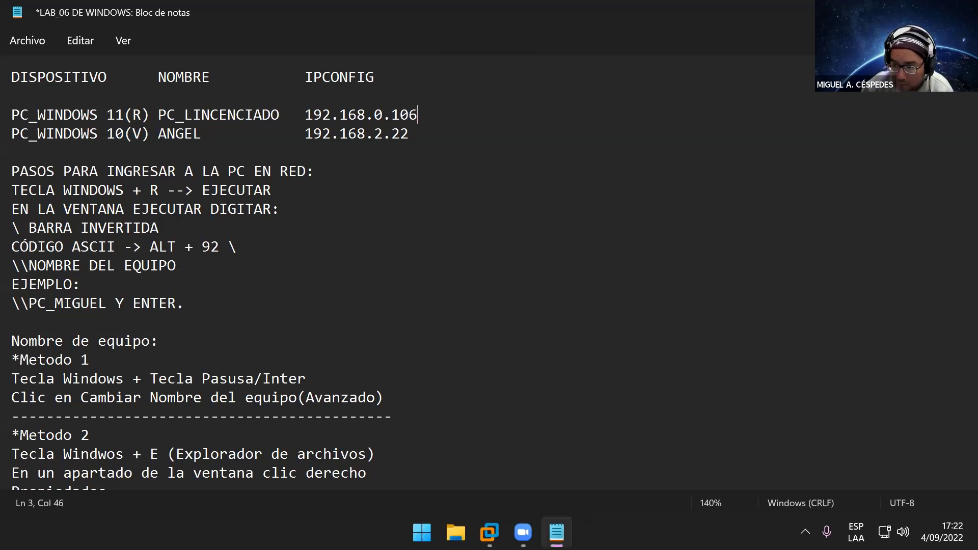
pyautogui.hotkey('ctrl', 's')
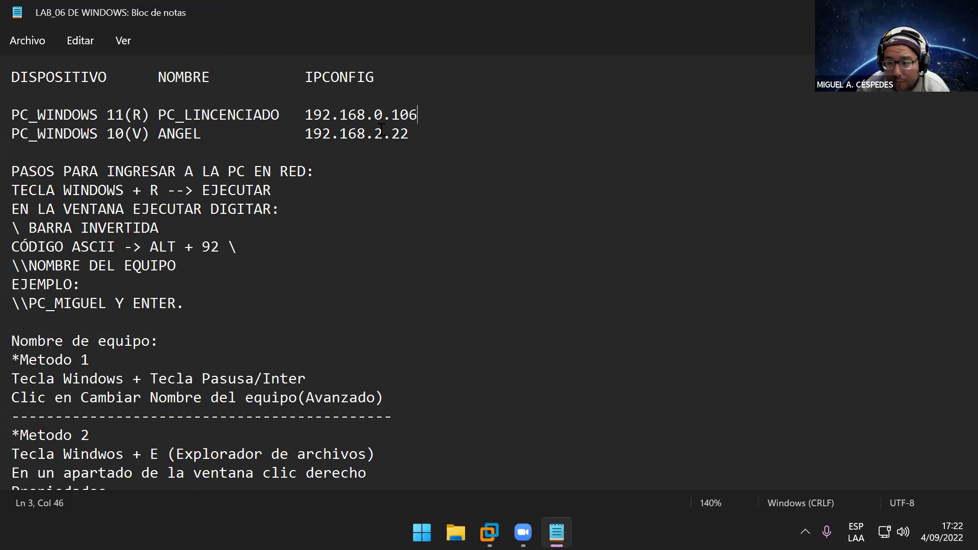
pyautogui.click(455, 131)
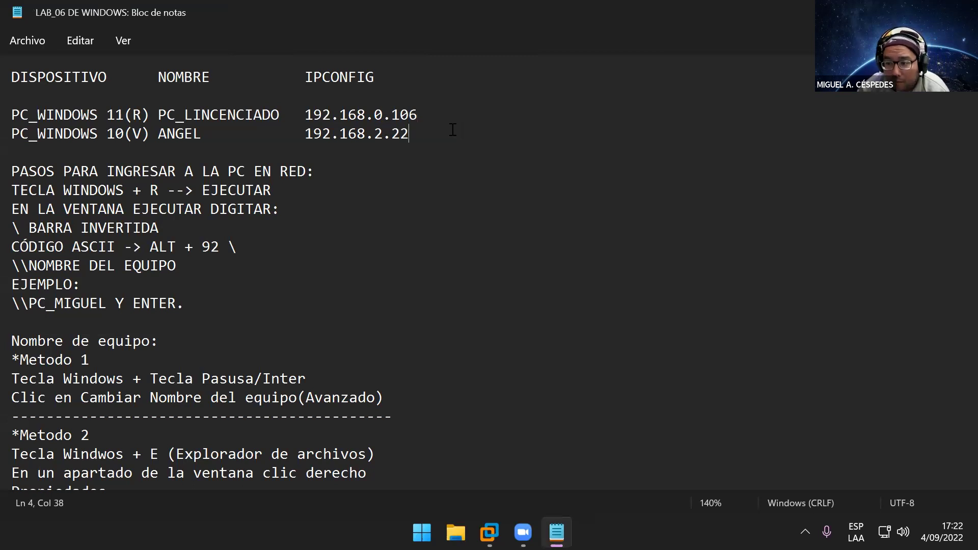
pyautogui.click(23, 46)
pyautogui.click(81, 145)
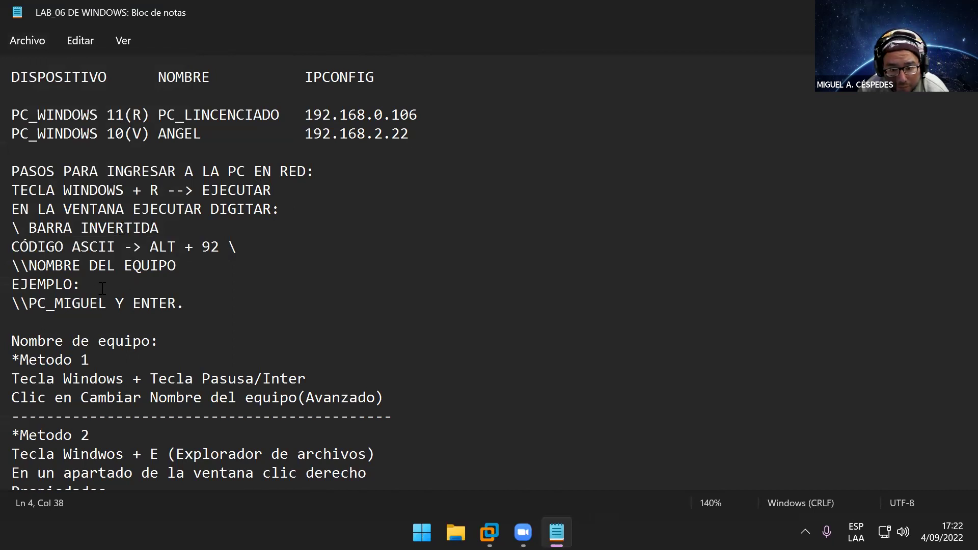
# Step: Change the example path from MIGUEL to \\PC_ANGEL and save again
pyautogui.moveTo(106, 304); pyautogui.dragTo(54, 303)
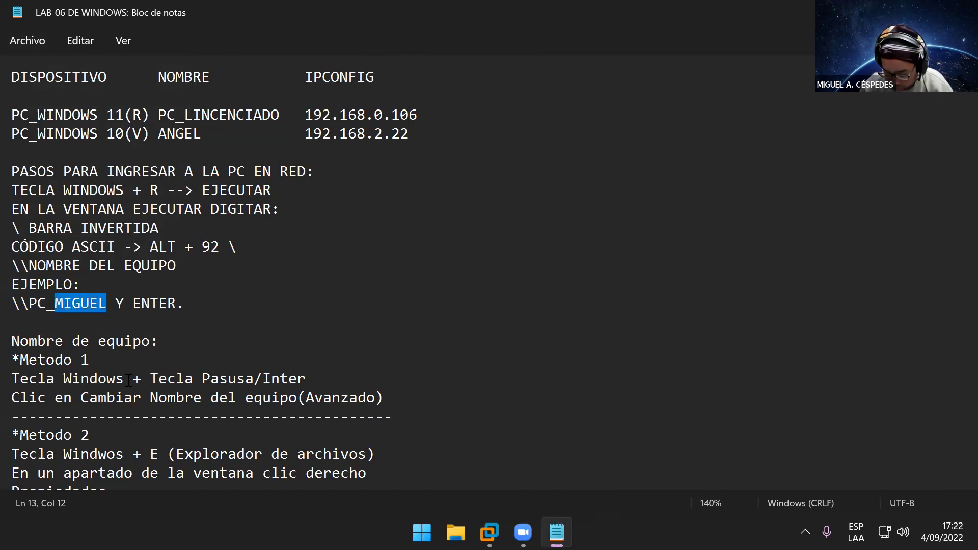
pyautogui.write('ANGEL')
pyautogui.hotkey('ctrl', 's')
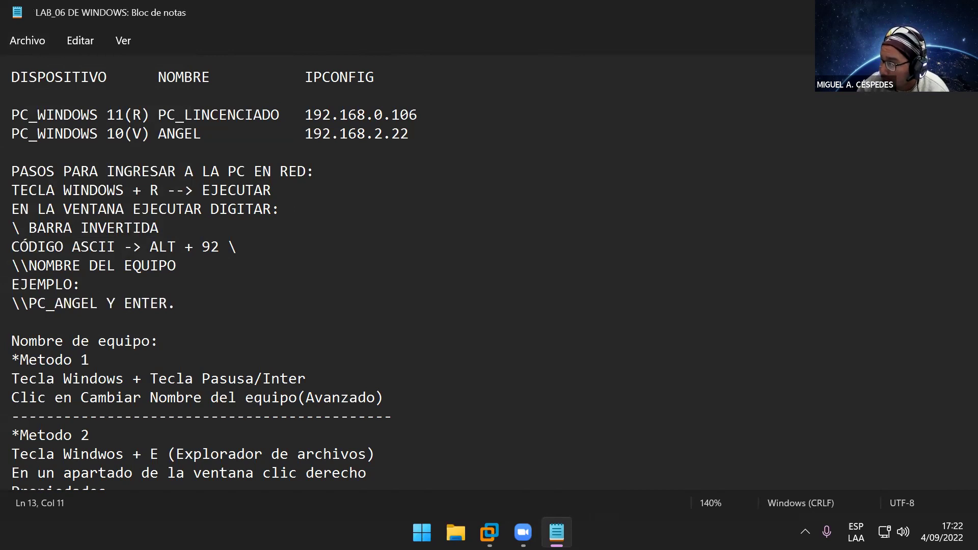
# Step: Ping 192.168.2.22 and then the host from the VM console, then minimize to the desktop
pyautogui.hotkey('alt', 'Tab')
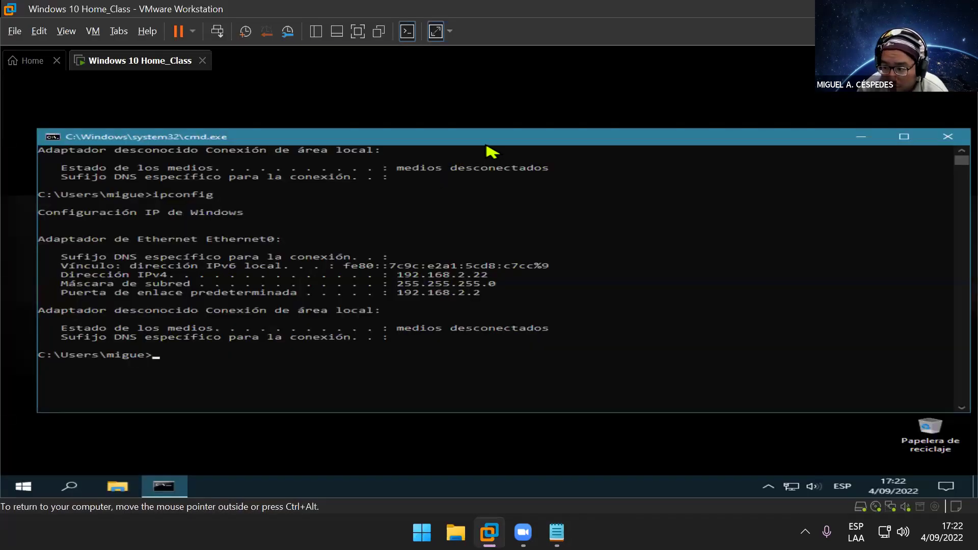
pyautogui.moveTo(487, 138); pyautogui.dragTo(649, 100)
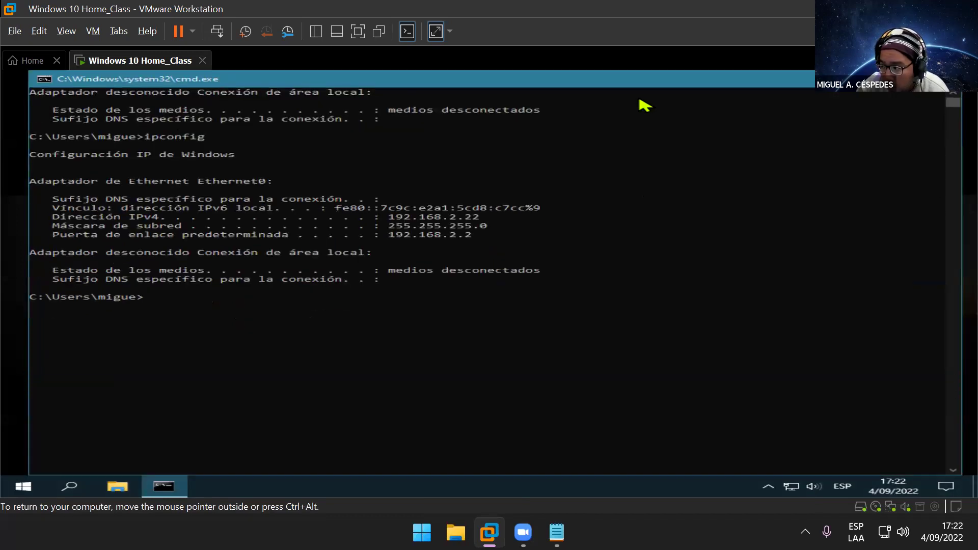
pyautogui.click(202, 314)
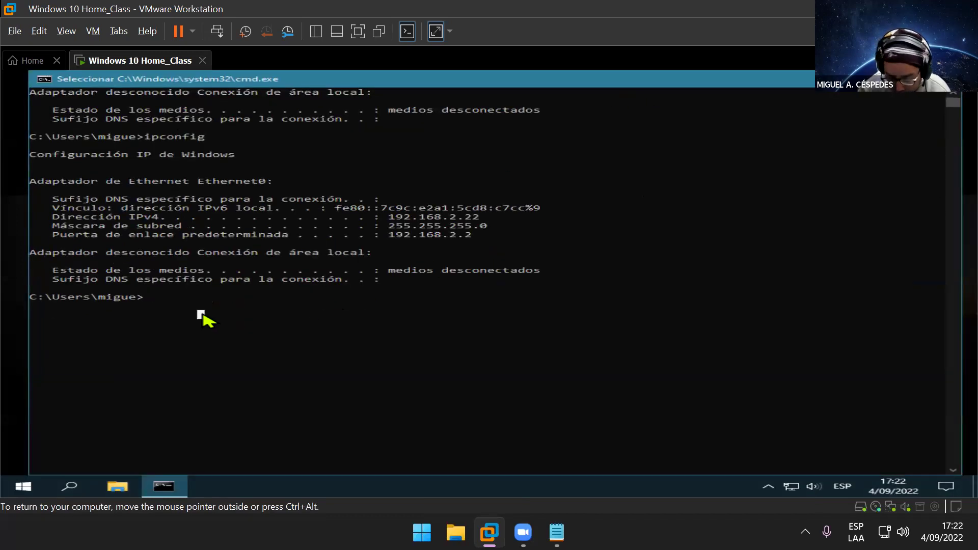
pyautogui.write('ping')
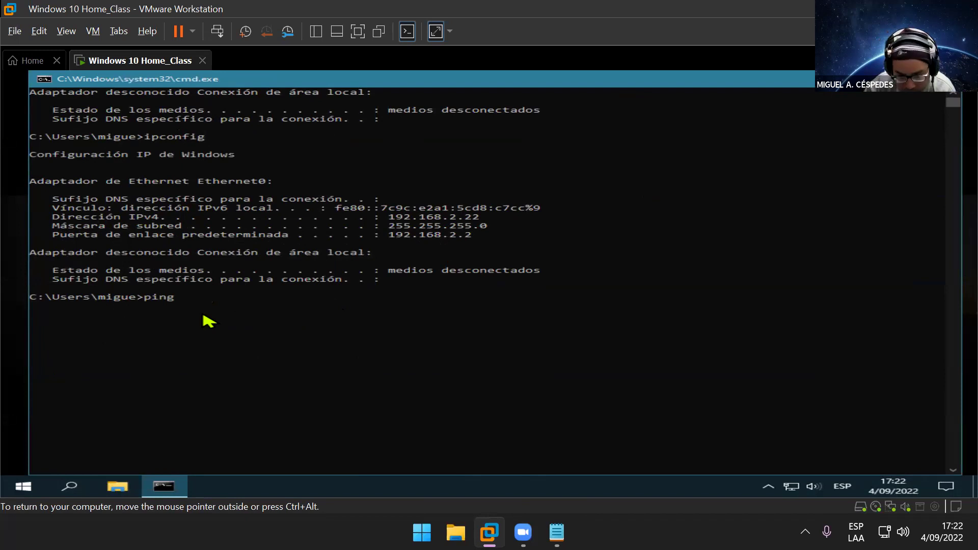
pyautogui.write(' 1')
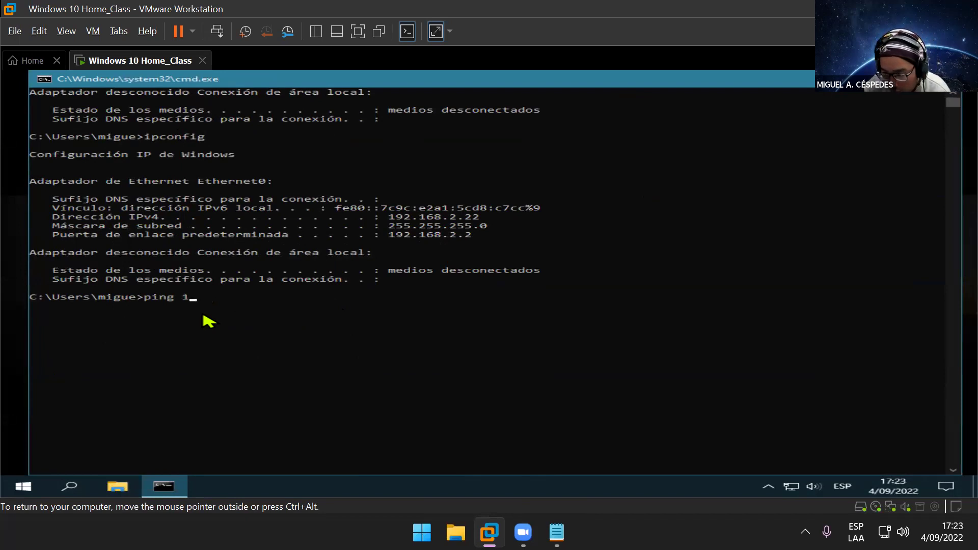
pyautogui.write('92.16')
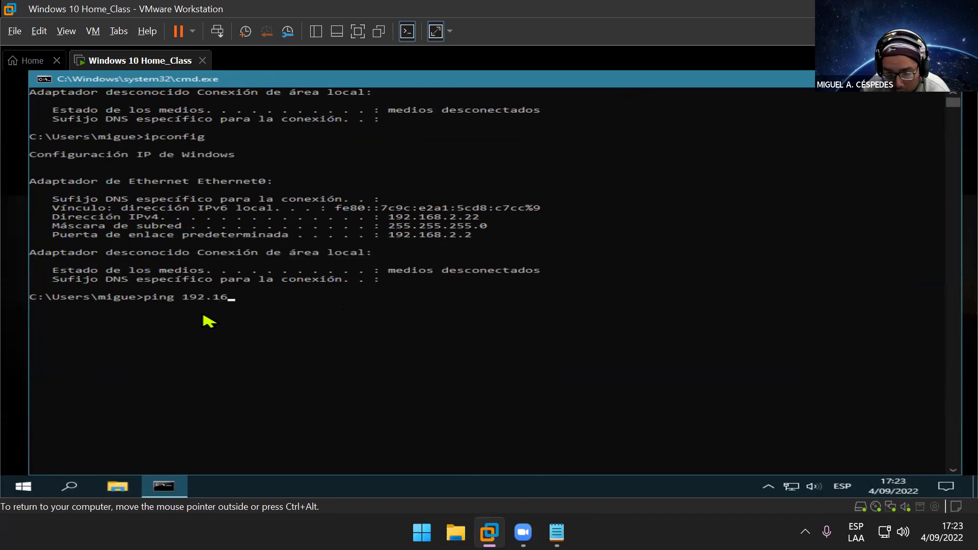
pyautogui.write('8.2.22')
pyautogui.press('Return')
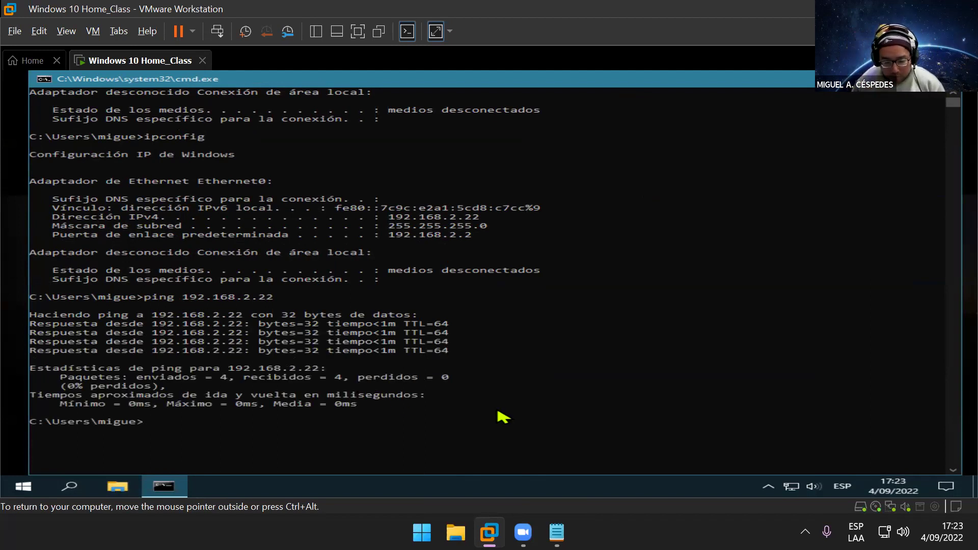
pyautogui.write('pi')
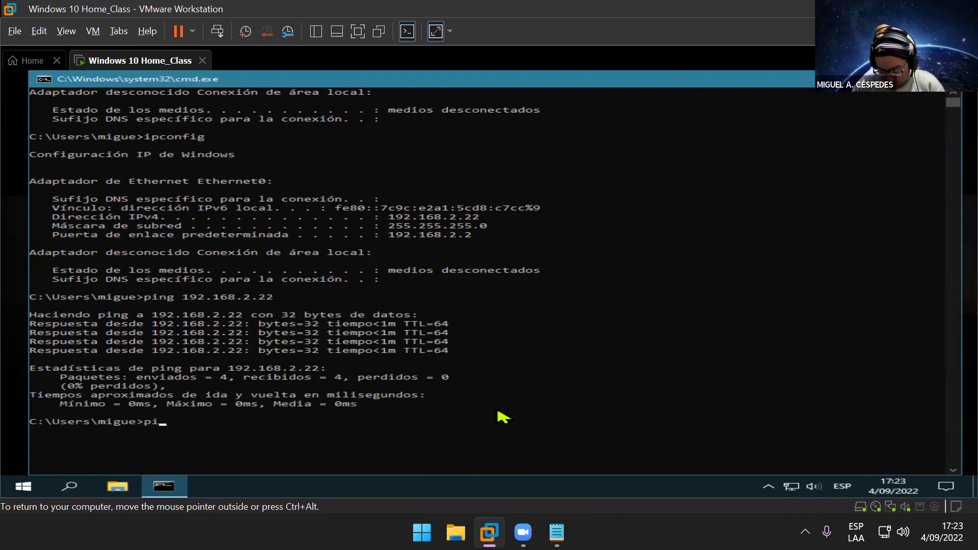
pyautogui.write('ng 19')
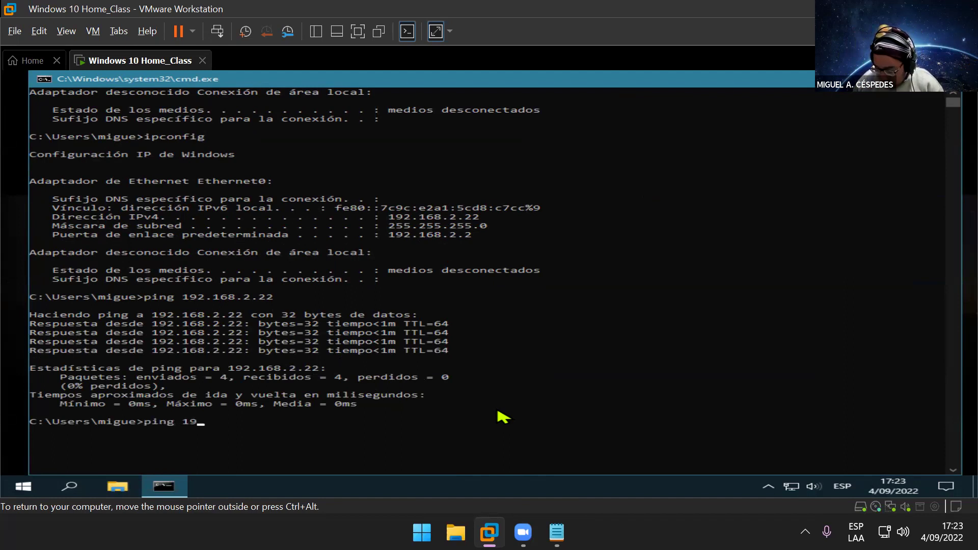
pyautogui.write('2.168.0.106')
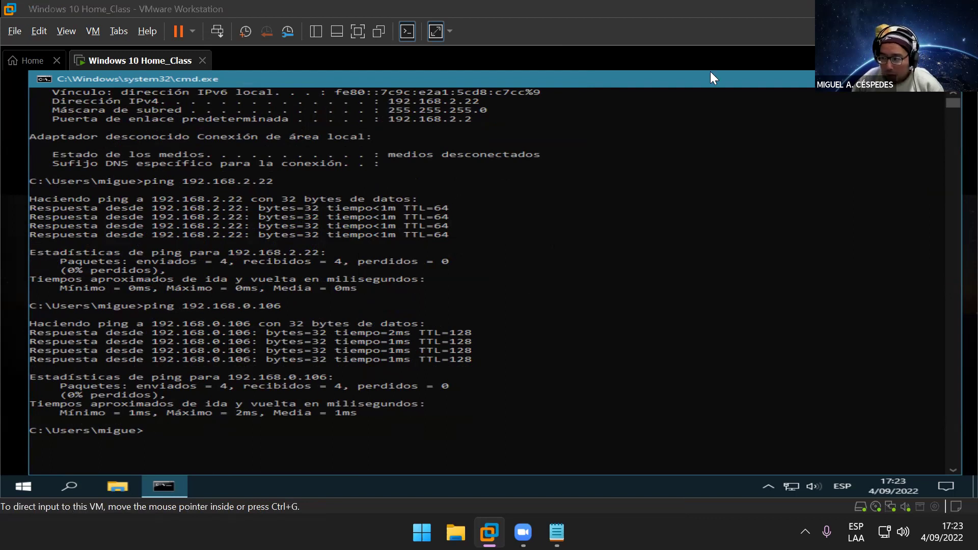
pyautogui.press('super+d')
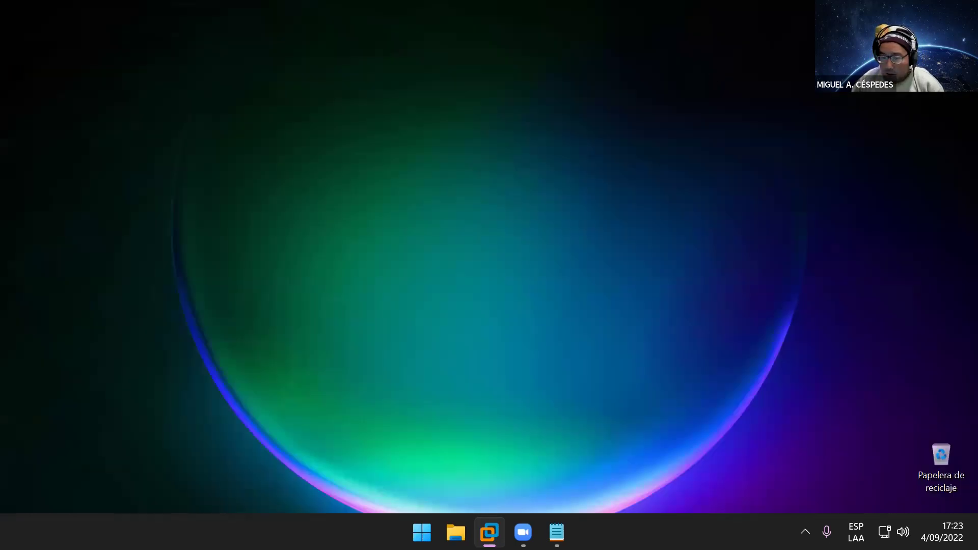
pyautogui.press('super+r')
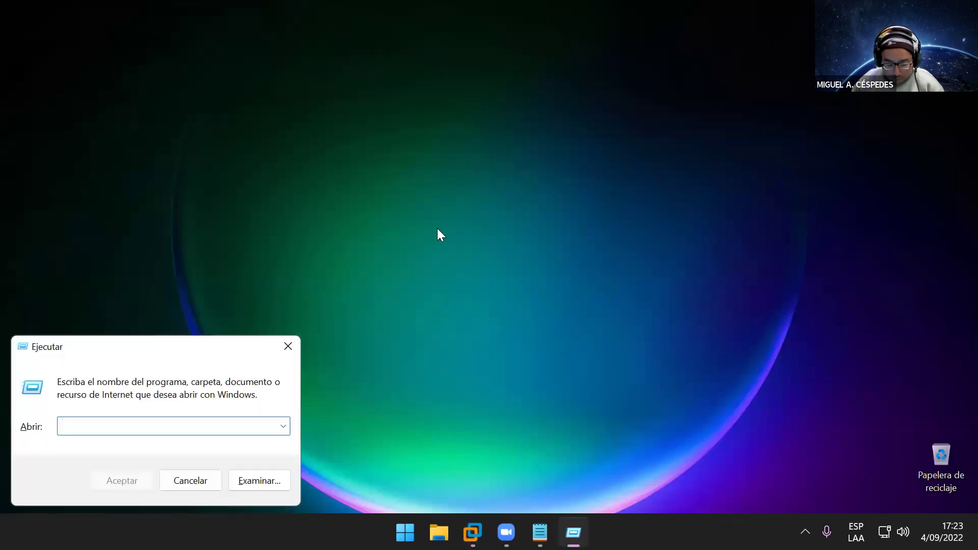
pyautogui.write('CMD')
pyautogui.press('Return')
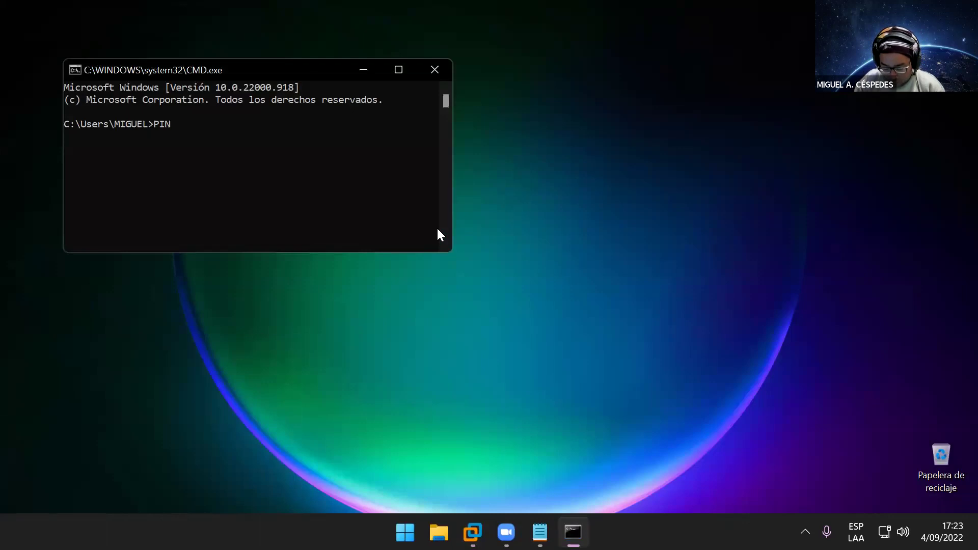
pyautogui.write('PING 192.1683')
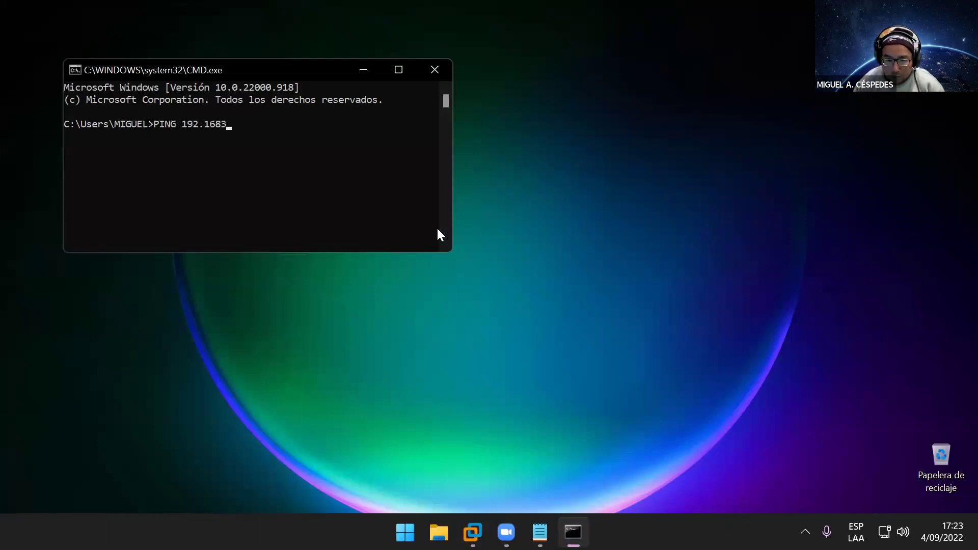
pyautogui.press('BackSpace')
pyautogui.write('.0.106')
pyautogui.press('Return')
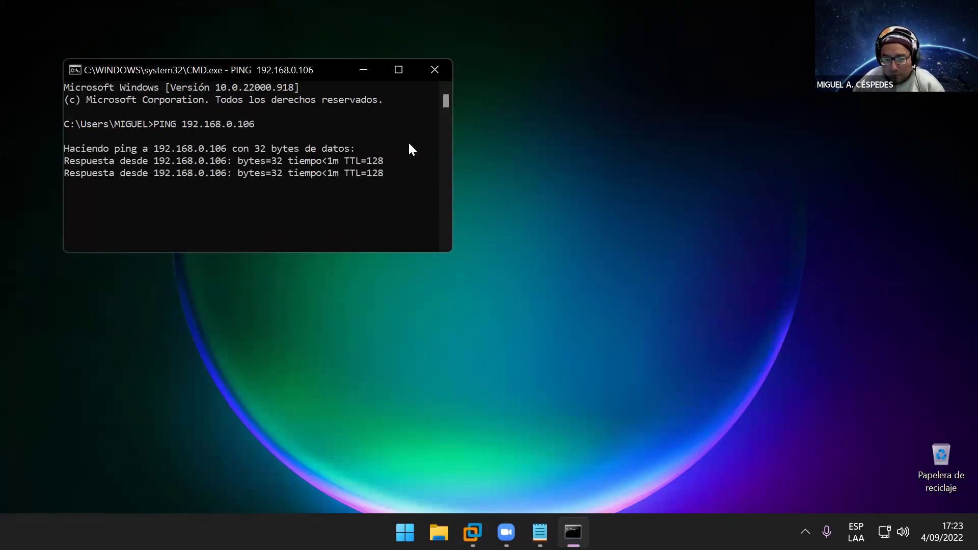
pyautogui.click(404, 71)
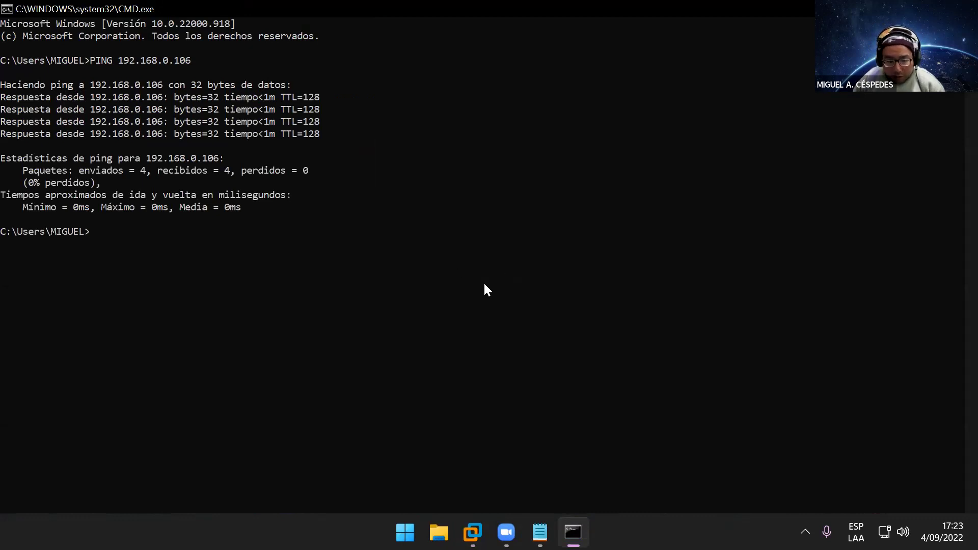
pyautogui.write('PING')
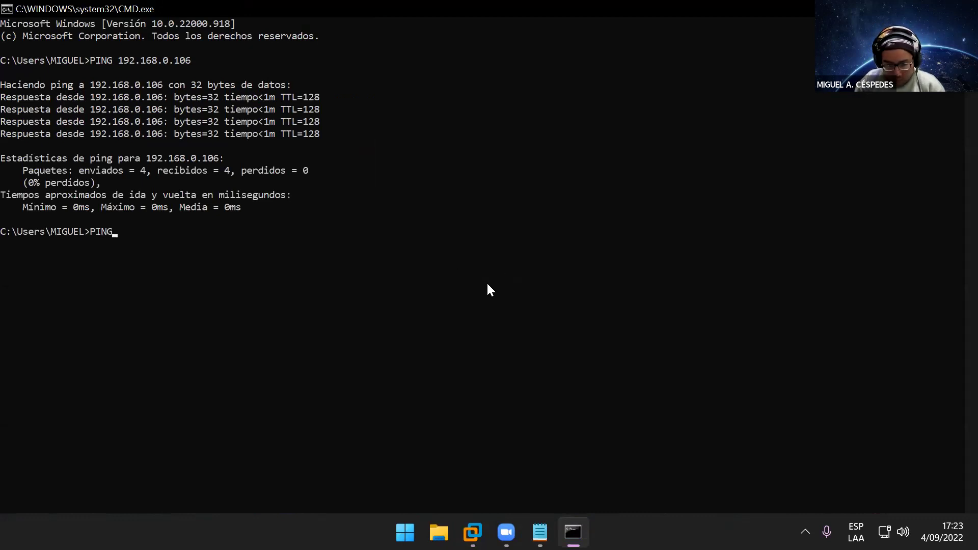
pyautogui.write(' 192.16')
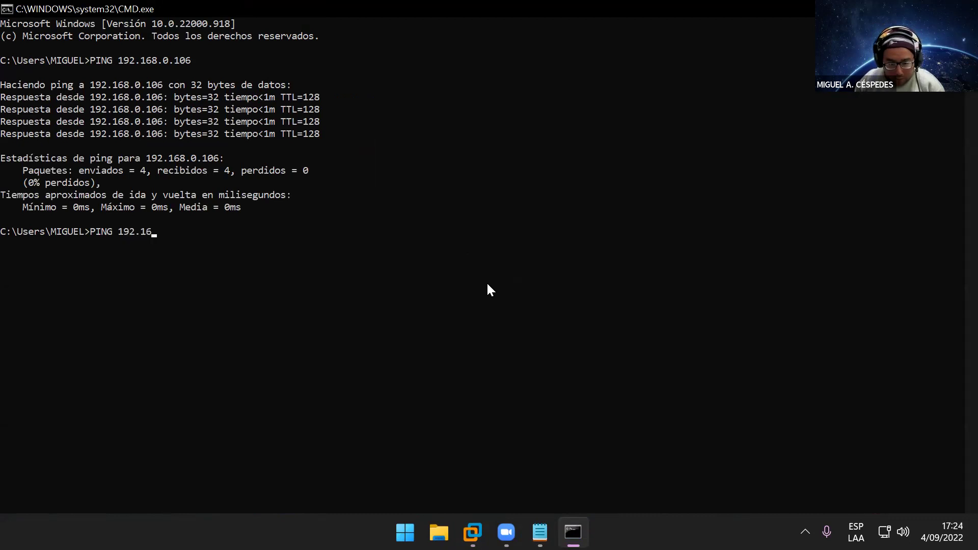
pyautogui.write('8.2.222')
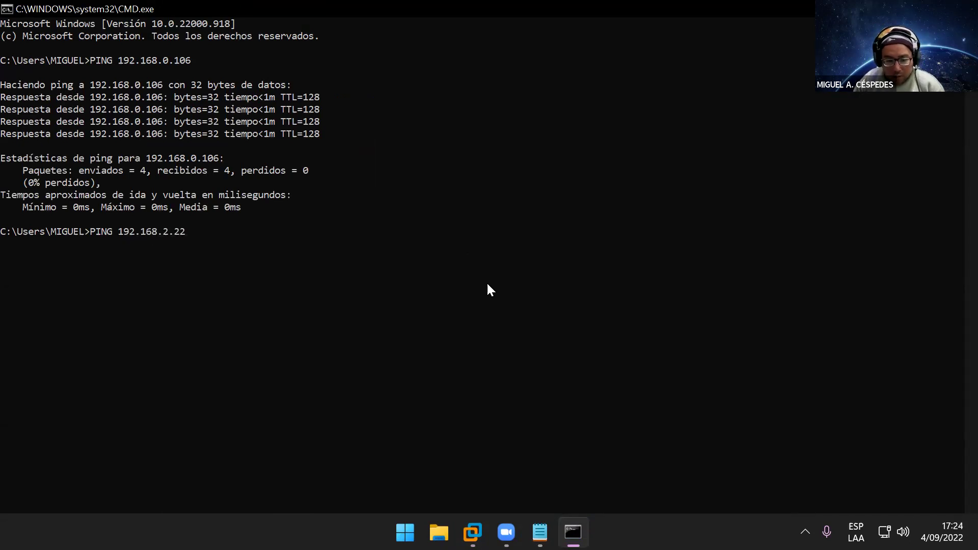
pyautogui.press('Return')
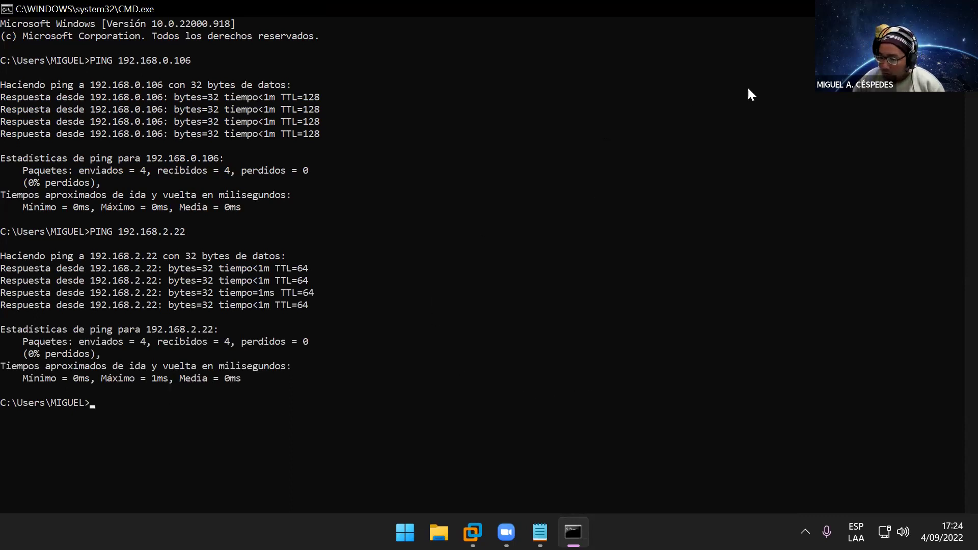
pyautogui.hotkey('alt', 'F4')
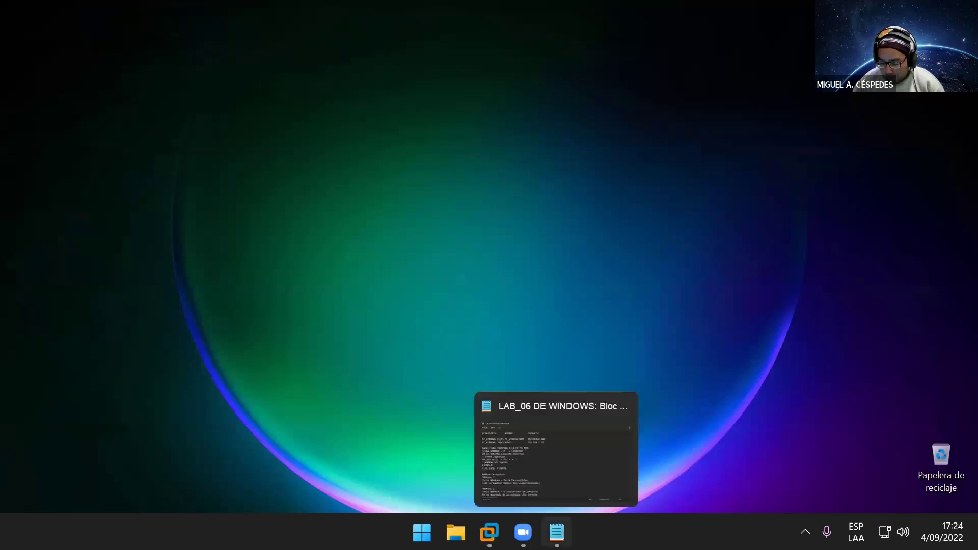
pyautogui.moveTo(518, 520)
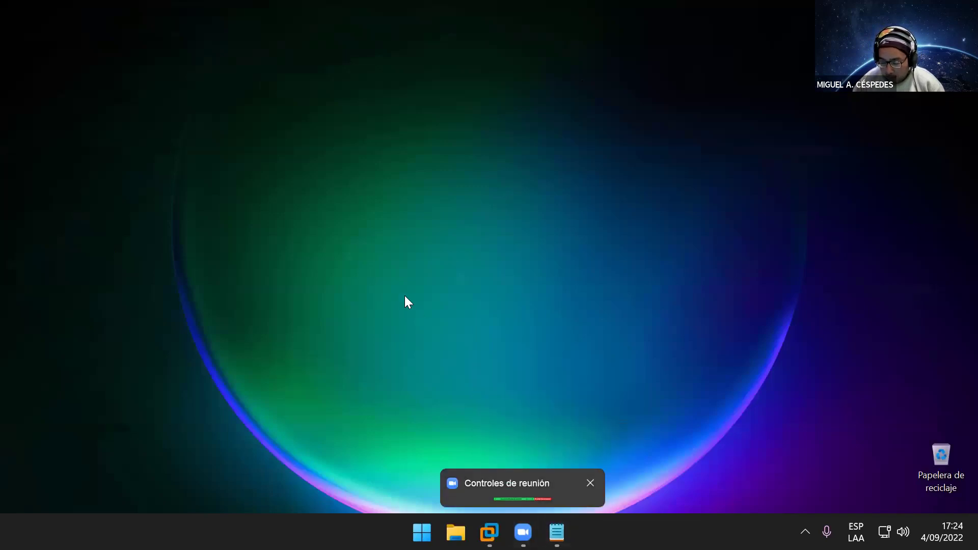
pyautogui.press('super+r')
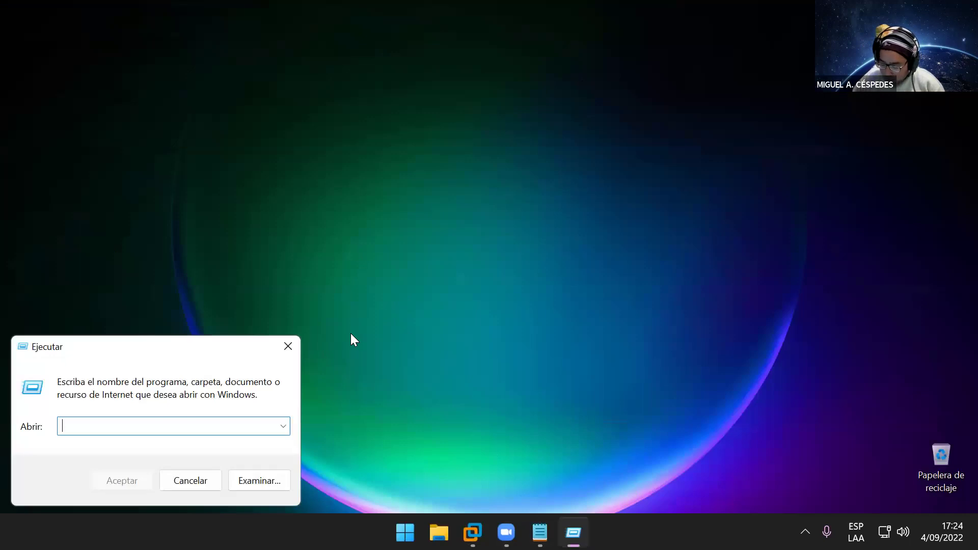
pyautogui.write('\\\\')
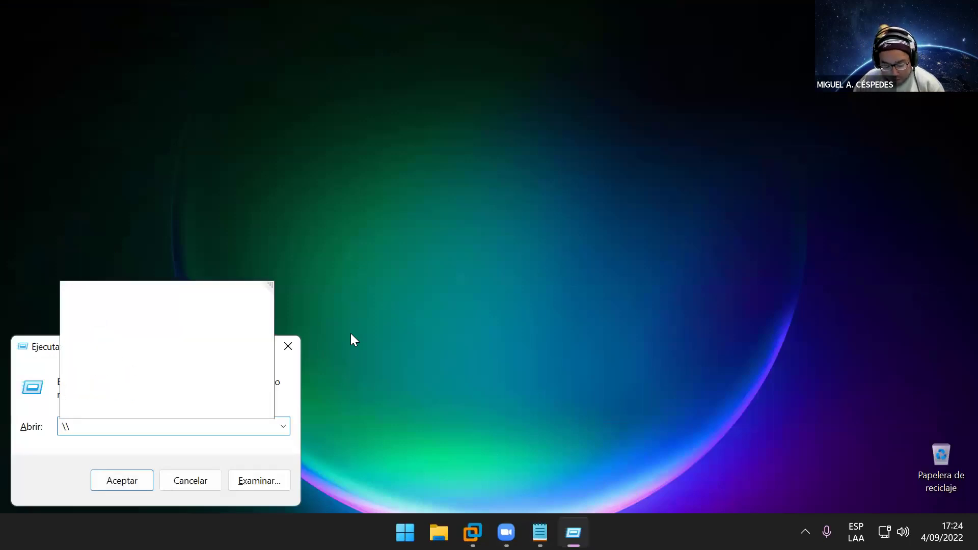
pyautogui.write('PC_LICENCIADO')
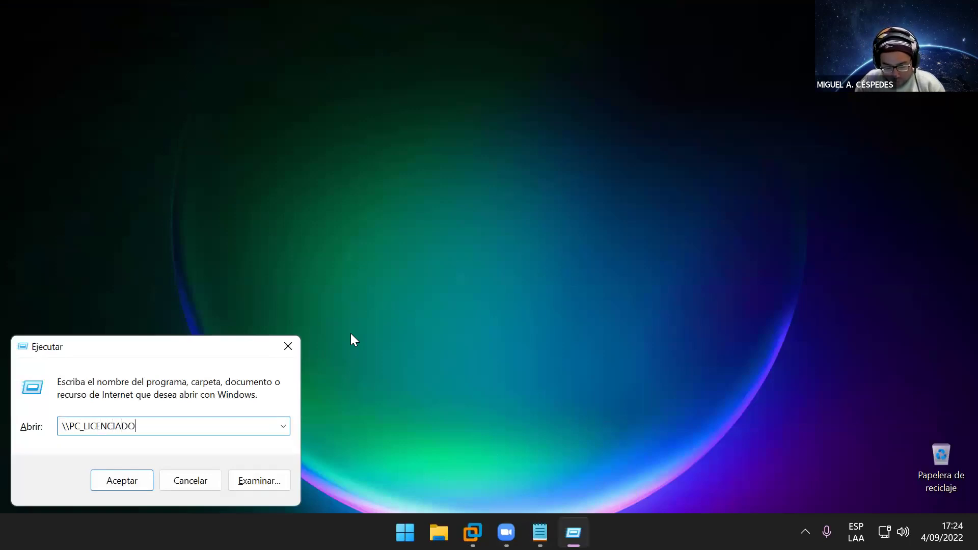
pyautogui.press('Return')
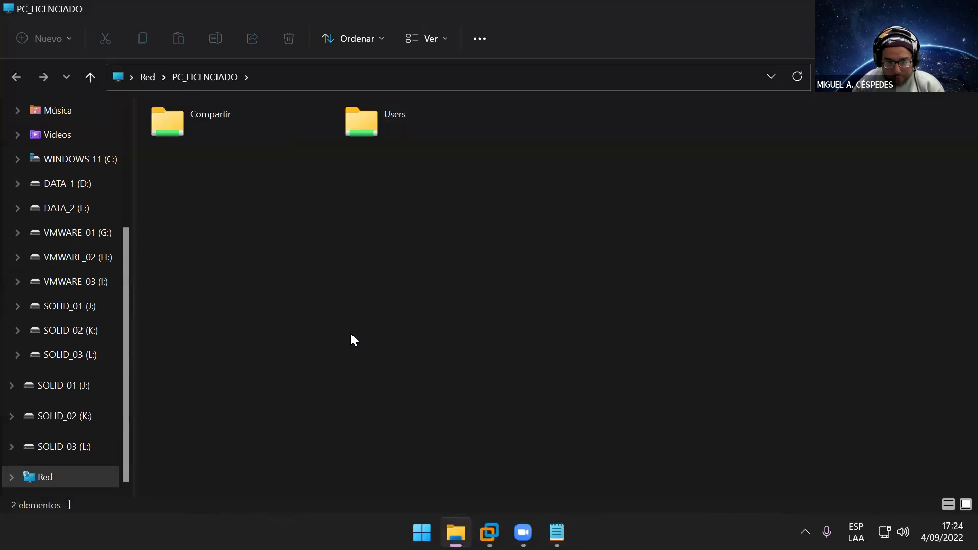
pyautogui.doubleClick(196, 121)
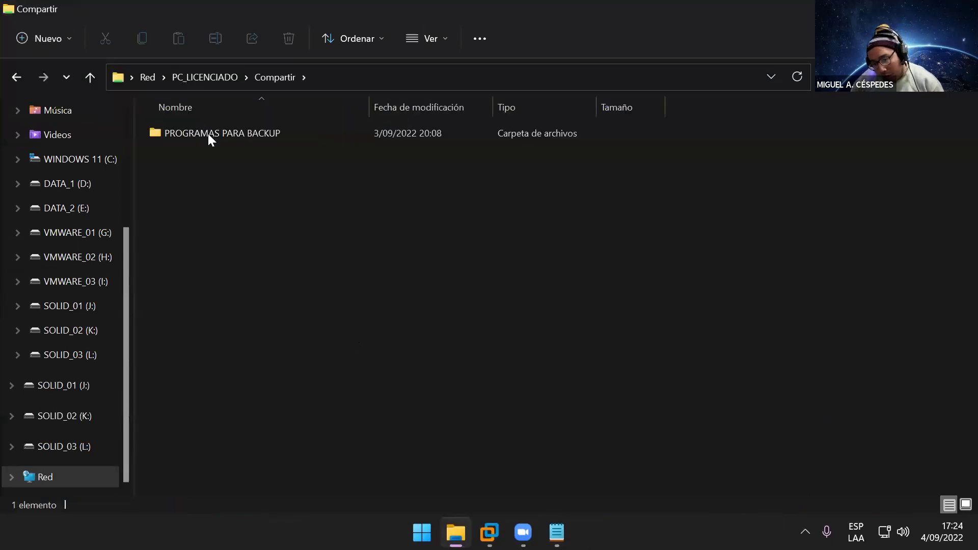
pyautogui.doubleClick(273, 138)
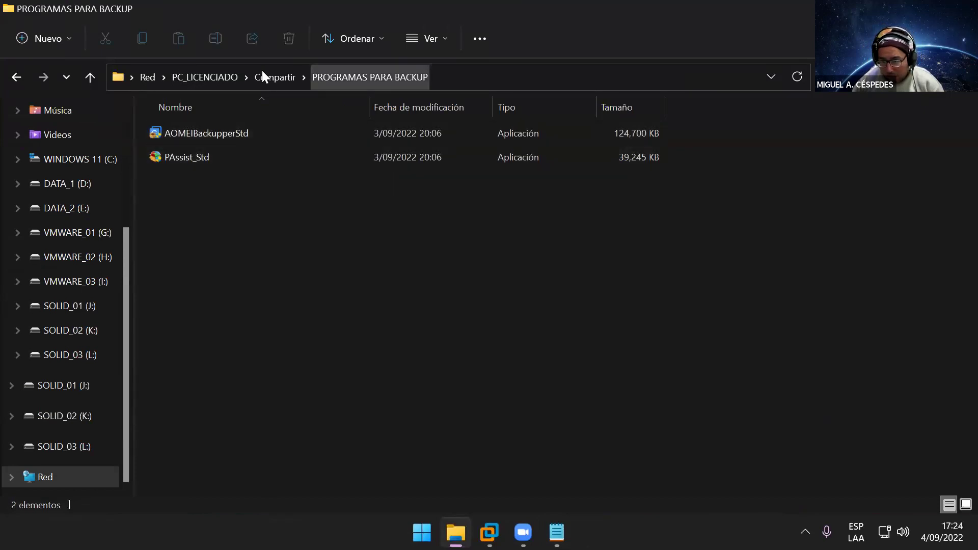
pyautogui.click(226, 76)
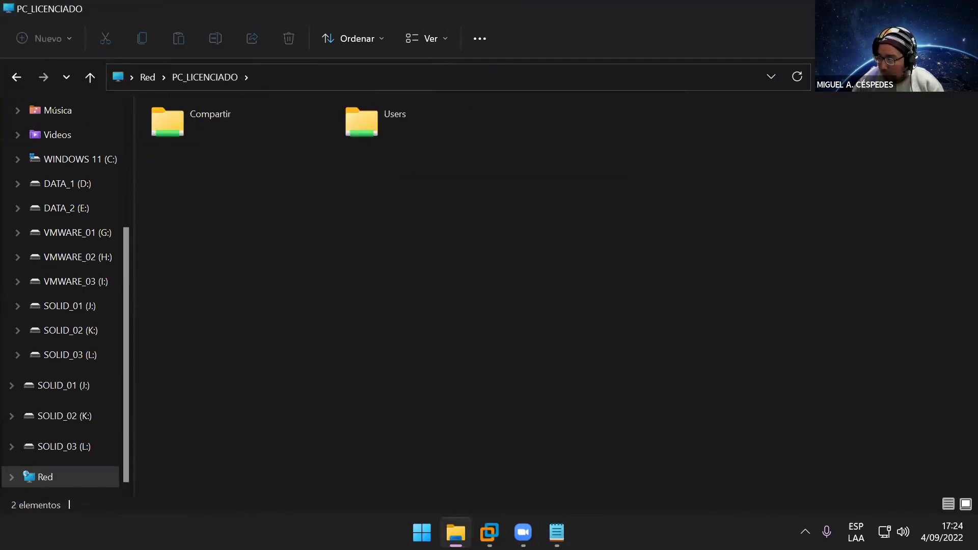
pyautogui.hotkey('alt', 'F4')
pyautogui.press('super+r')
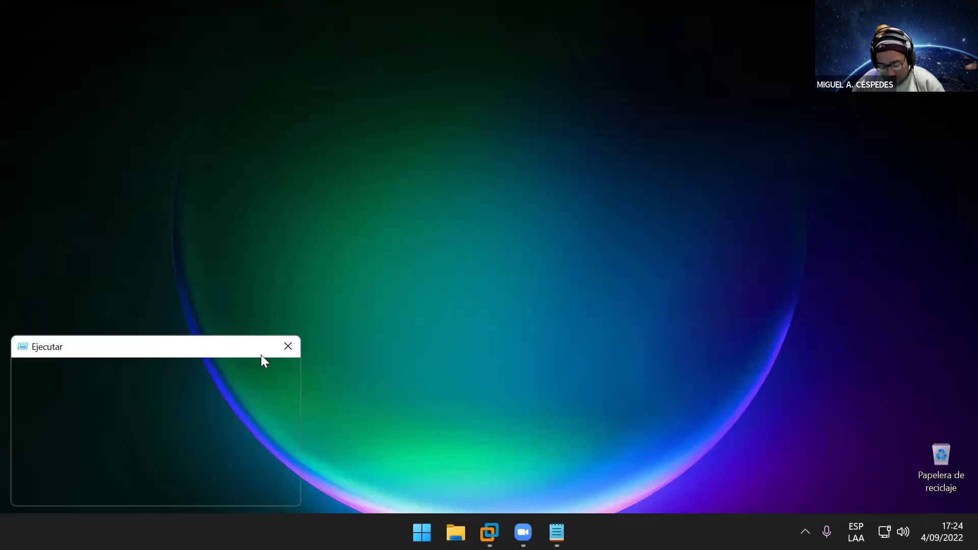
pyautogui.write('\\\\')
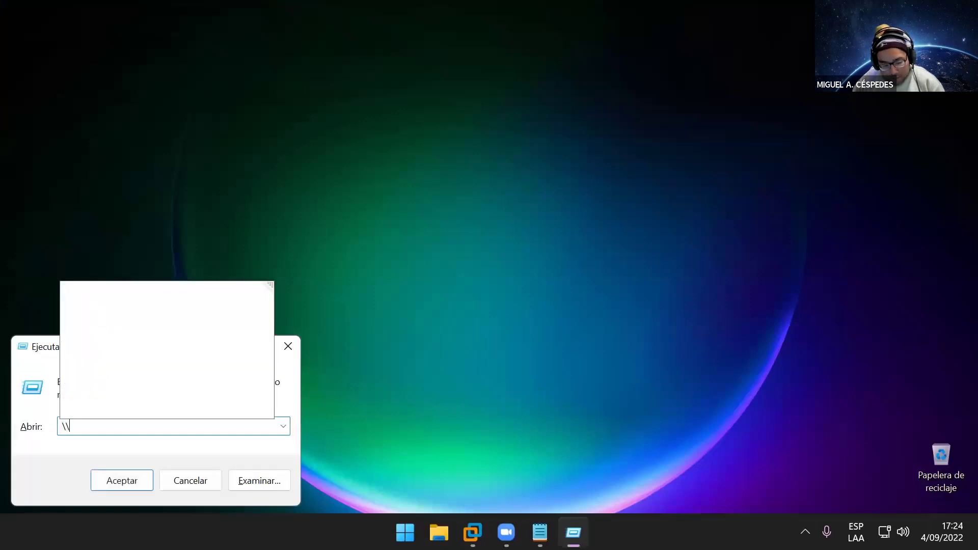
pyautogui.write('ANGEL')
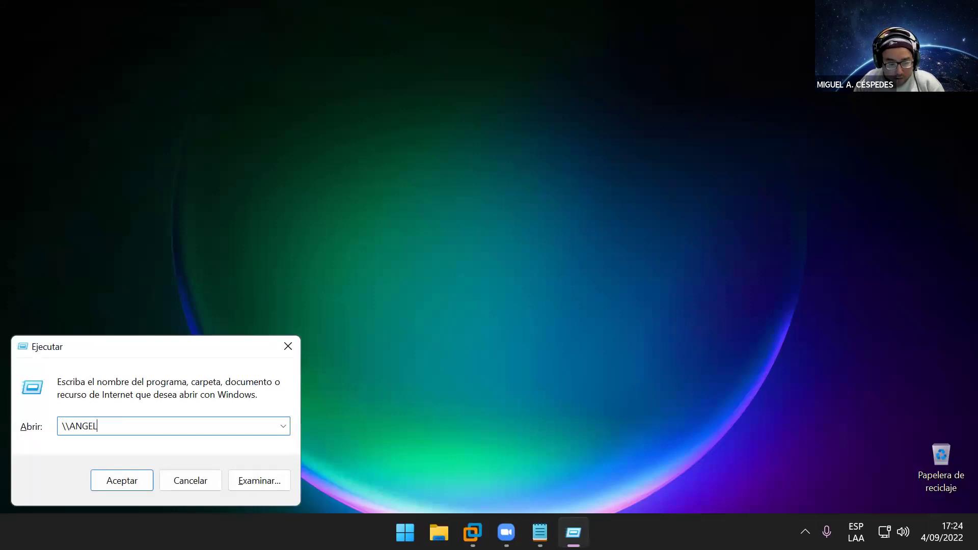
pyautogui.press('Return')
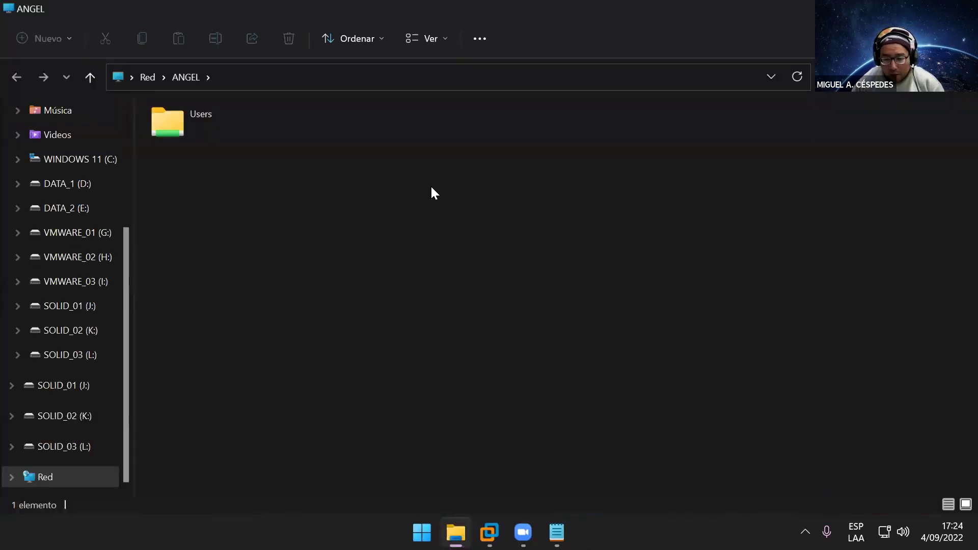
pyautogui.doubleClick(237, 127)
pyautogui.click(359, 133)
pyautogui.doubleClick(360, 133)
pyautogui.click(343, 204)
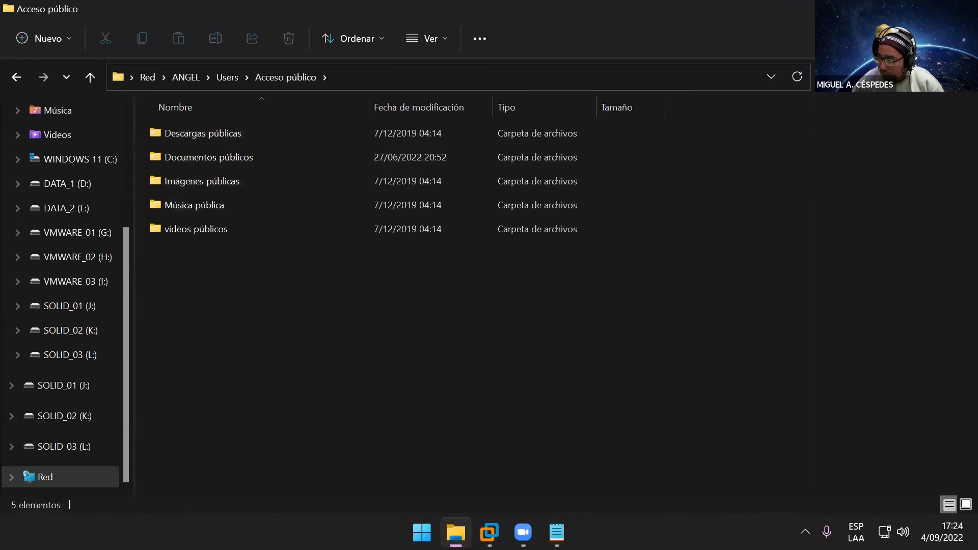
pyautogui.hotkey('alt', 'F4')
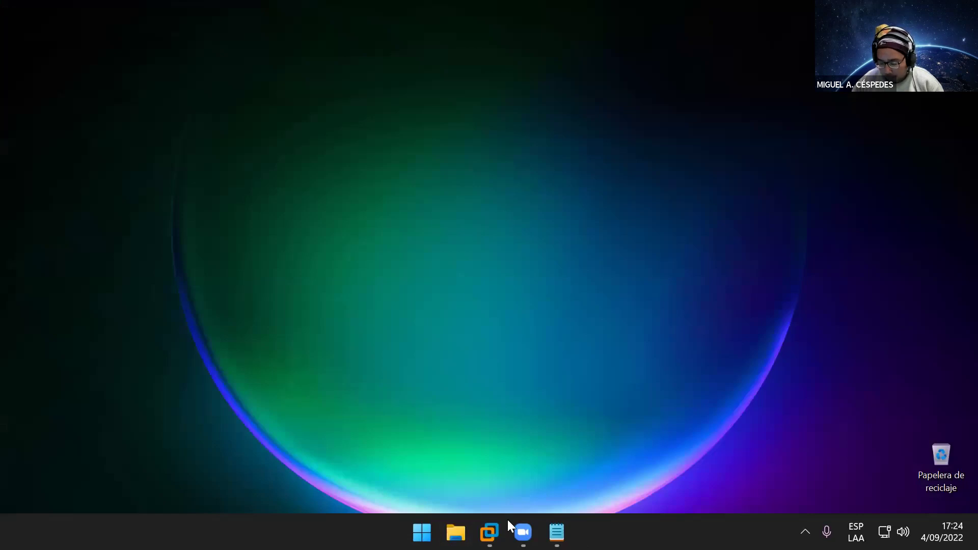
# Step: In the VM, open the pc_licenciado network share's Compartir folder via the Run box
pyautogui.moveTo(491, 530)
pyautogui.click(545, 431)
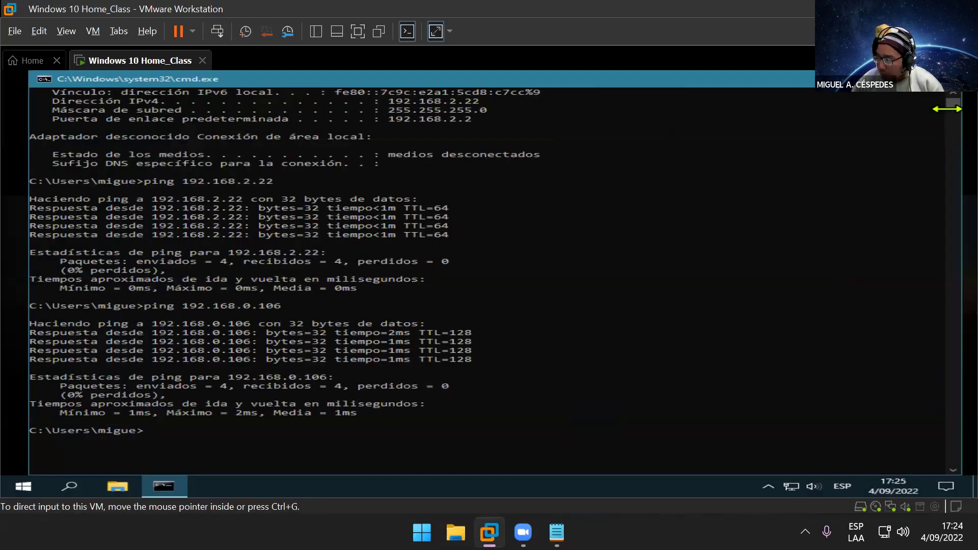
pyautogui.click(938, 91)
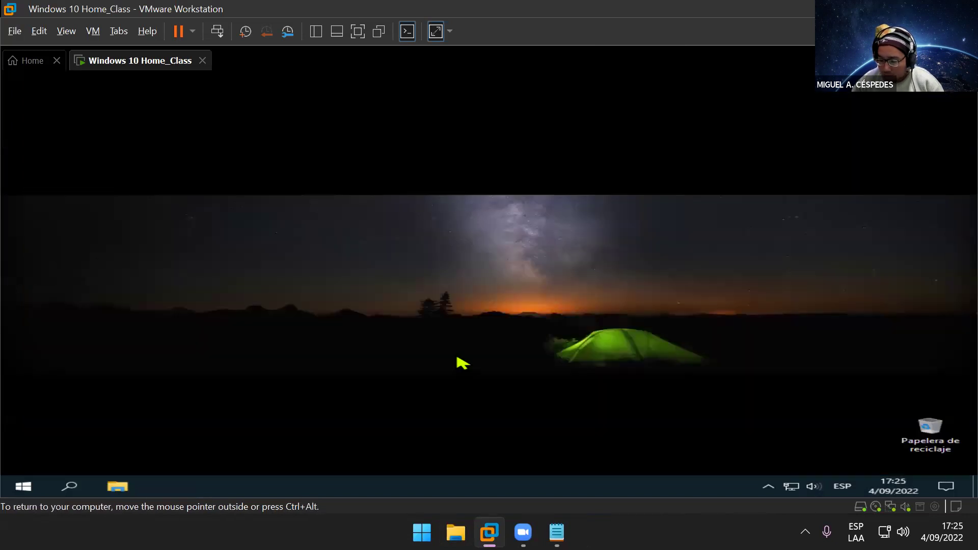
pyautogui.press('super+r')
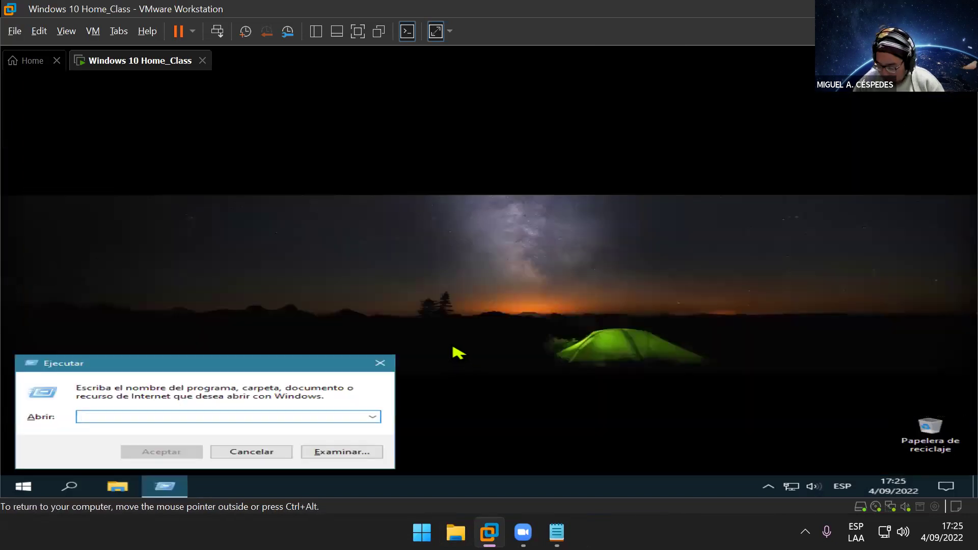
pyautogui.write('\\\\pc_alicenciado')
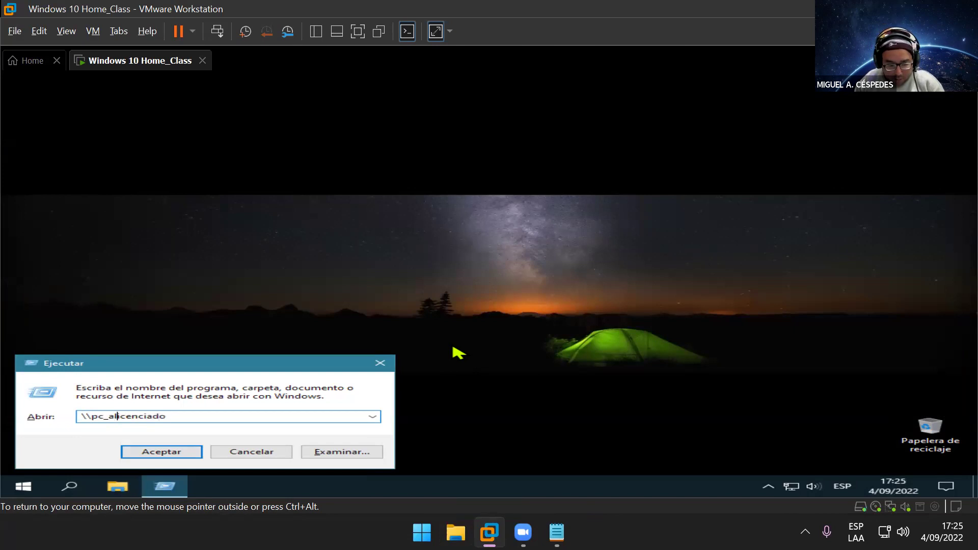
pyautogui.press('Delete')
pyautogui.press('BackSpace')
pyautogui.write('l')
pyautogui.press('Return')
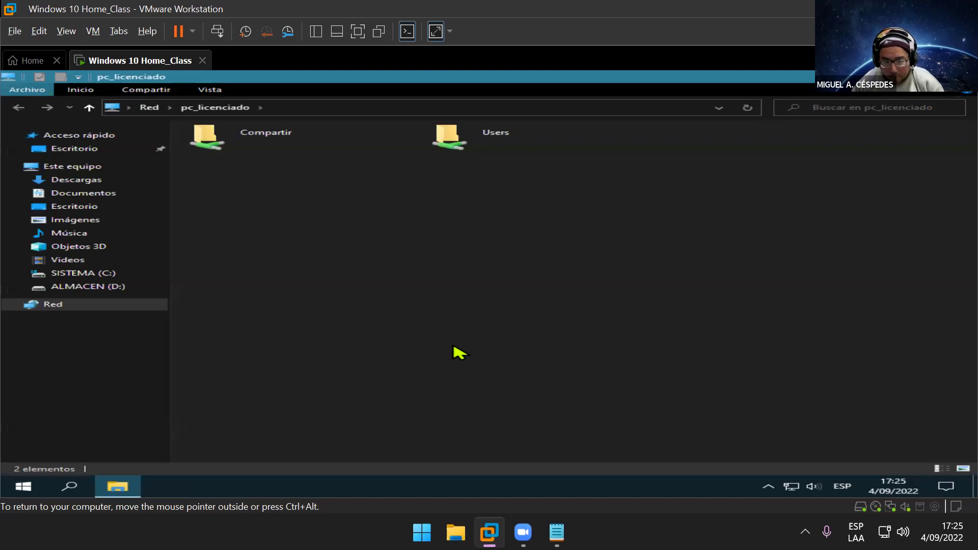
pyautogui.doubleClick(288, 154)
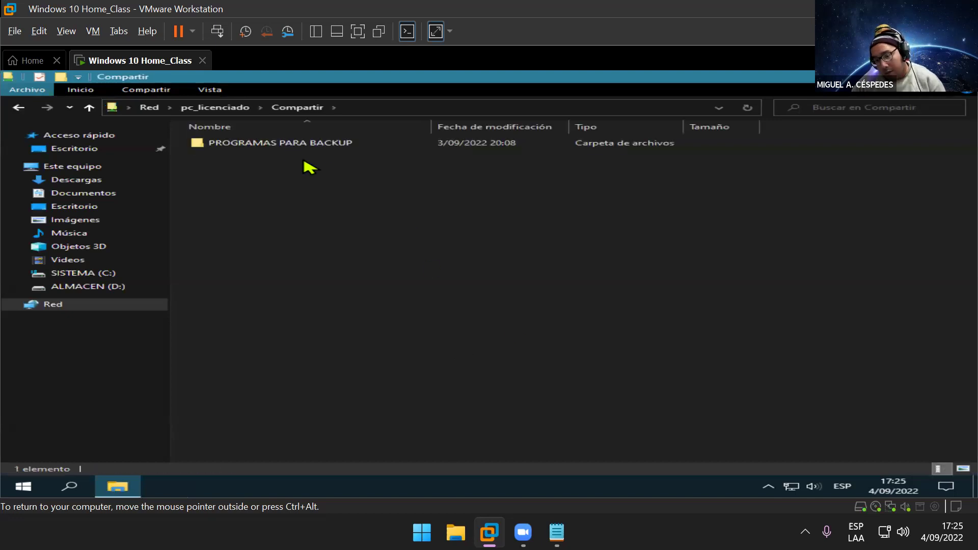
# Step: Open \\angel's shares from the VM, close the window, and refresh the VM desktop
pyautogui.press('super+d')
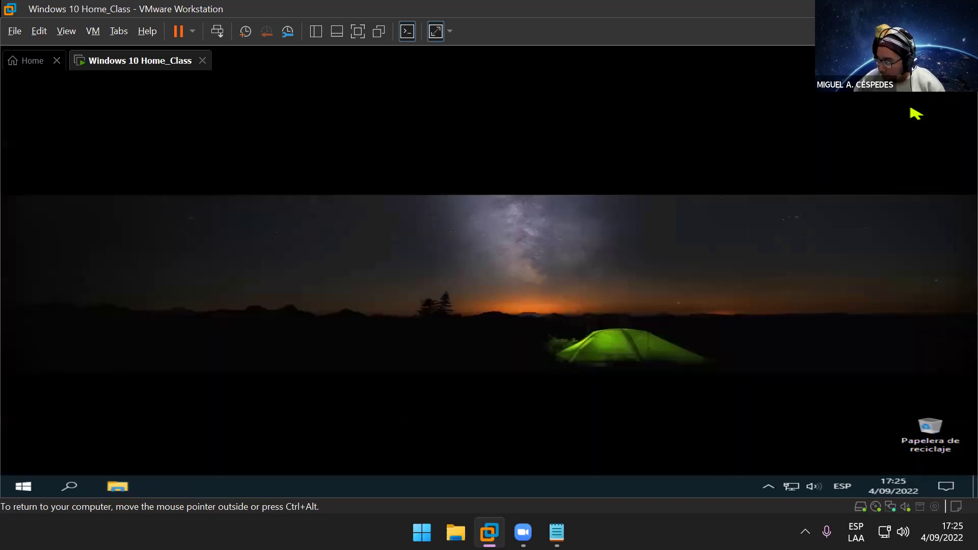
pyautogui.press('super+r')
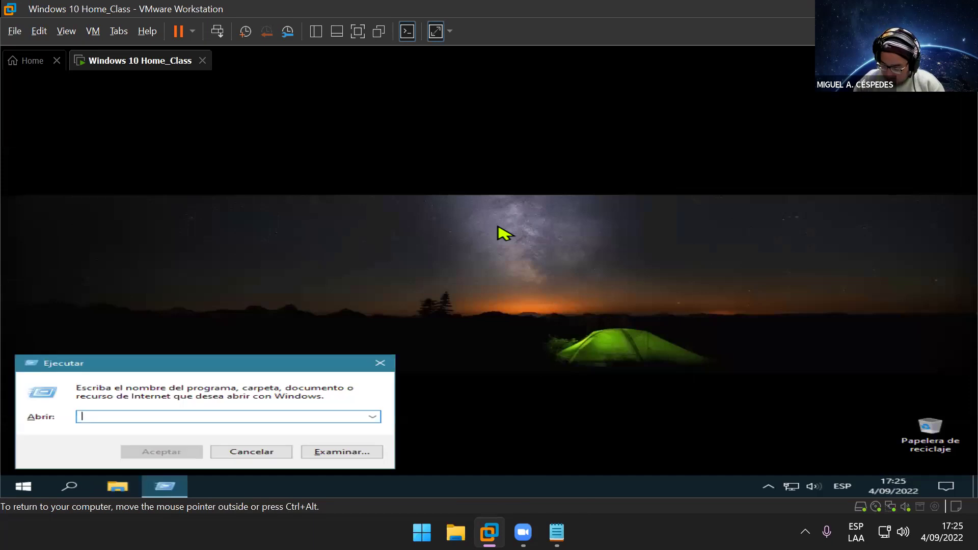
pyautogui.write('\\\\a')
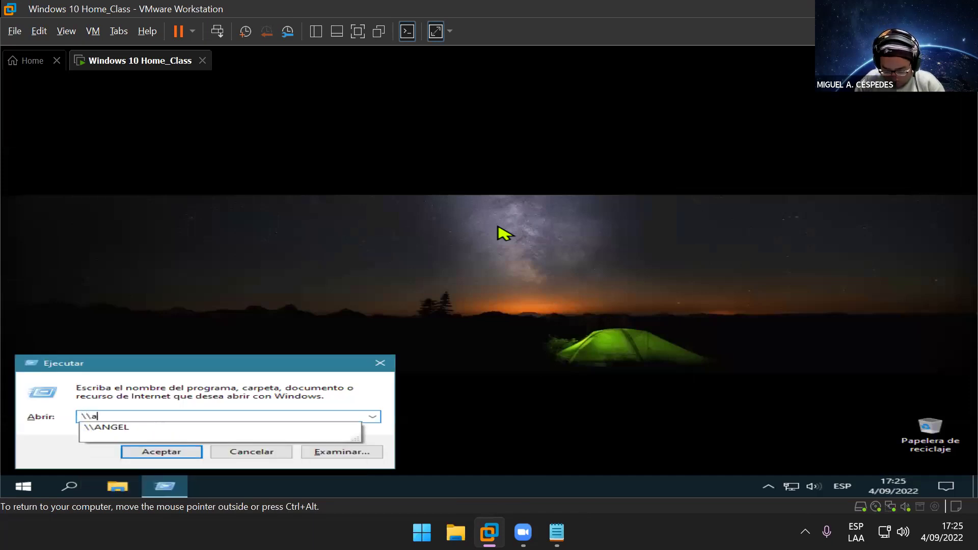
pyautogui.write('ngel')
pyautogui.press('Return')
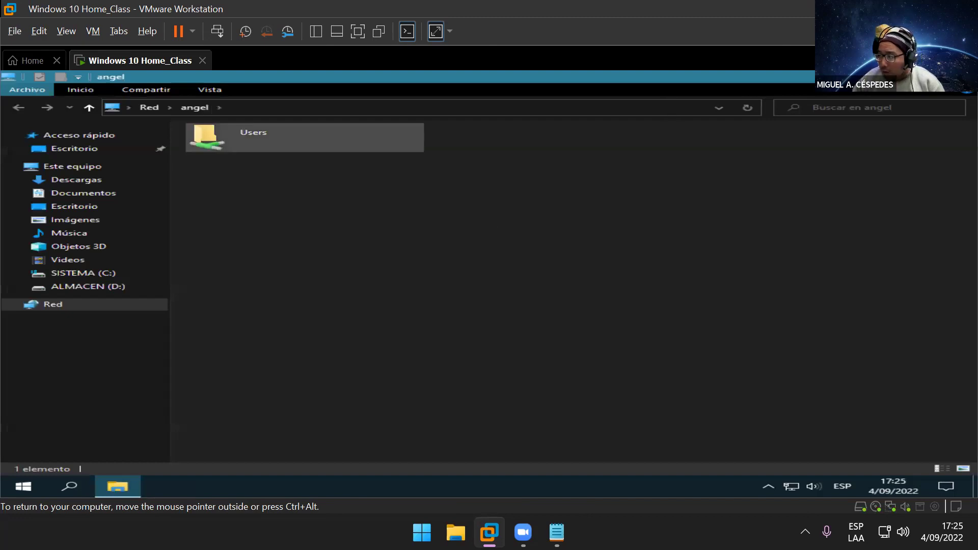
pyautogui.hotkey('alt', 'F4')
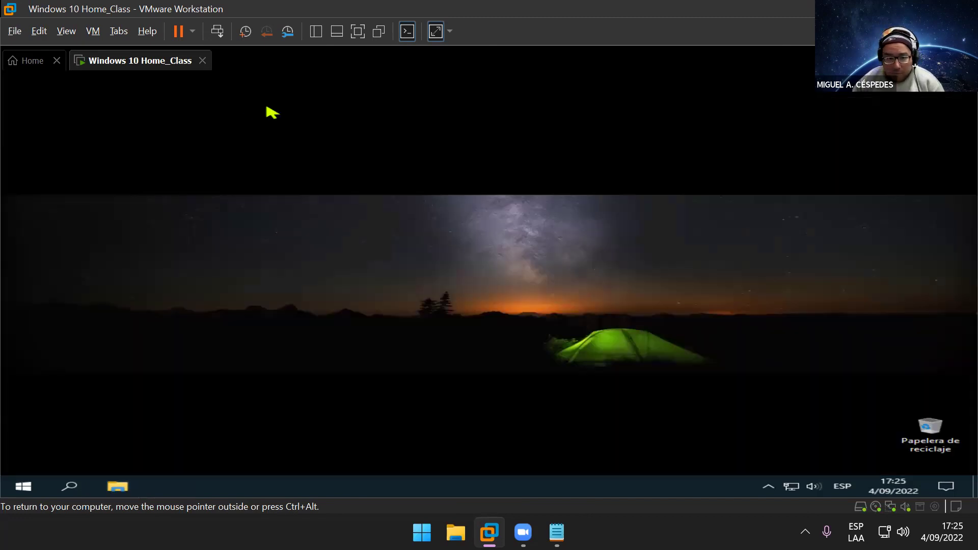
pyautogui.rightClick(270, 102)
pyautogui.click(406, 146)
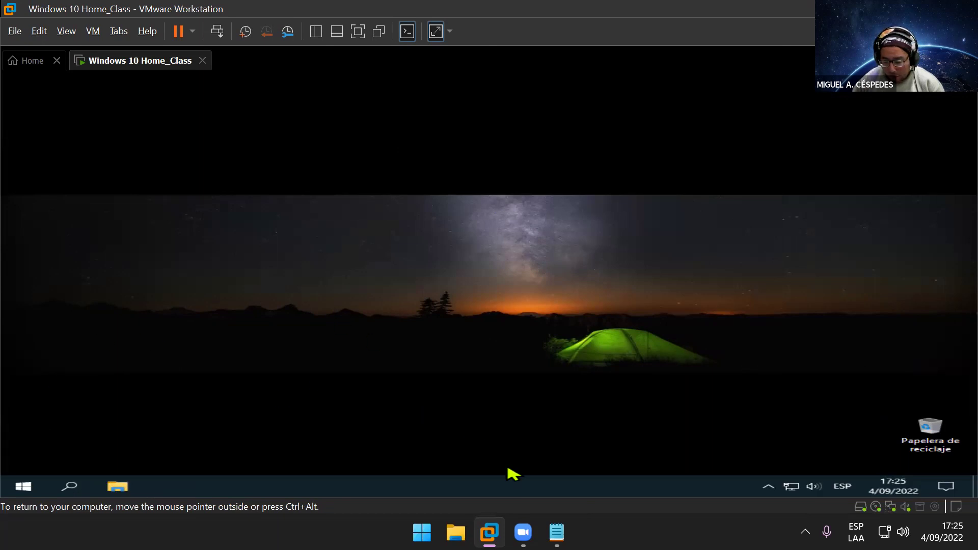
pyautogui.click(557, 532)
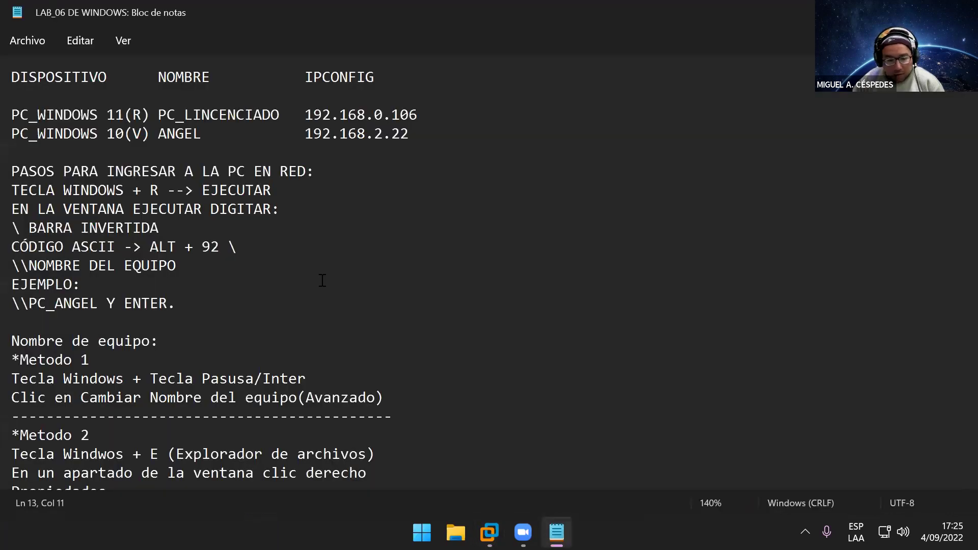
# Step: Scroll through the LAB_06 DE WINDOWS notes, then close Notepad without saving anything
pyautogui.scroll(-2, 436, 329)
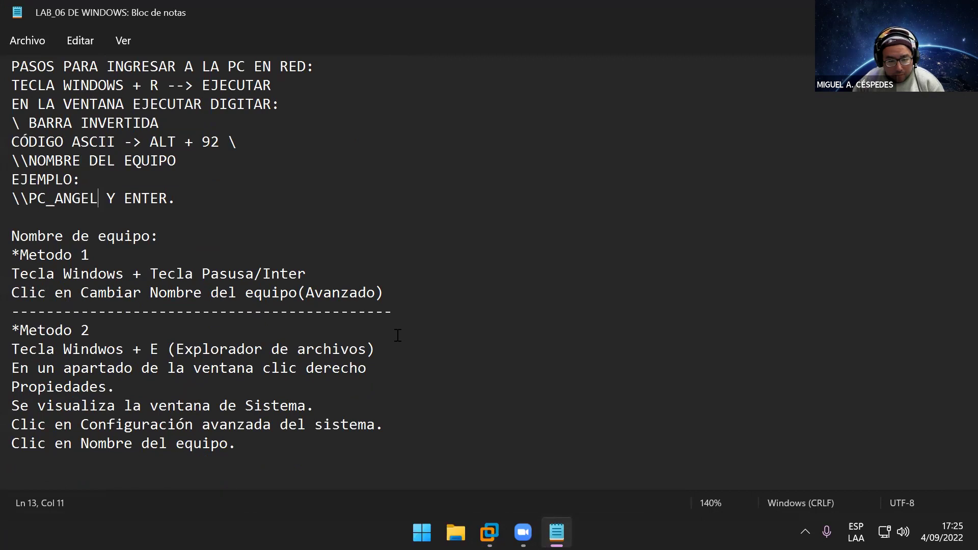
pyautogui.scroll(2, 389, 335)
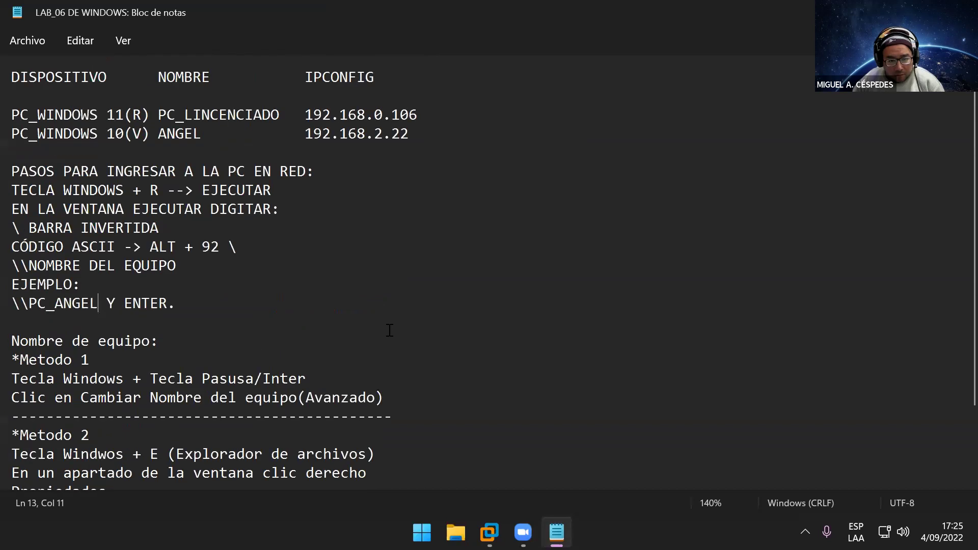
pyautogui.click(11, 43)
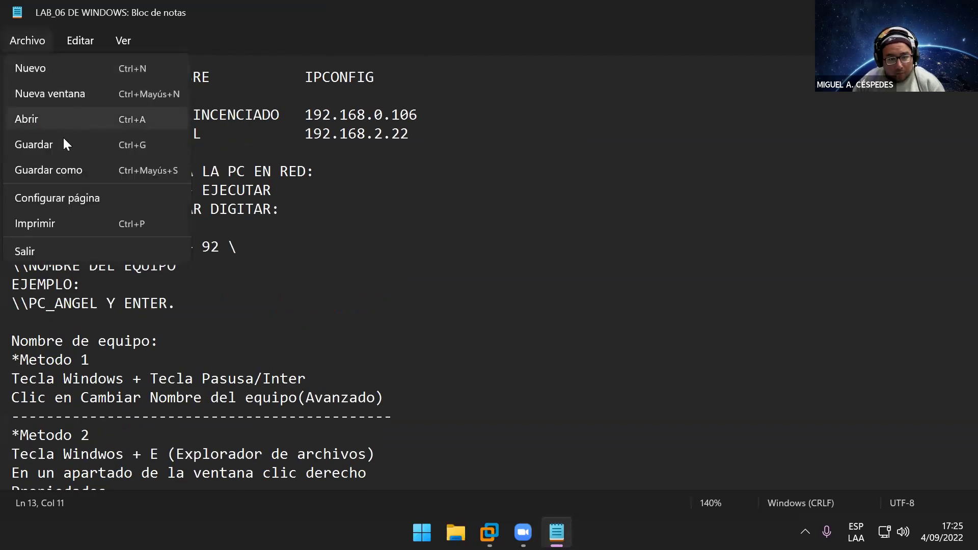
pyautogui.click(383, 84)
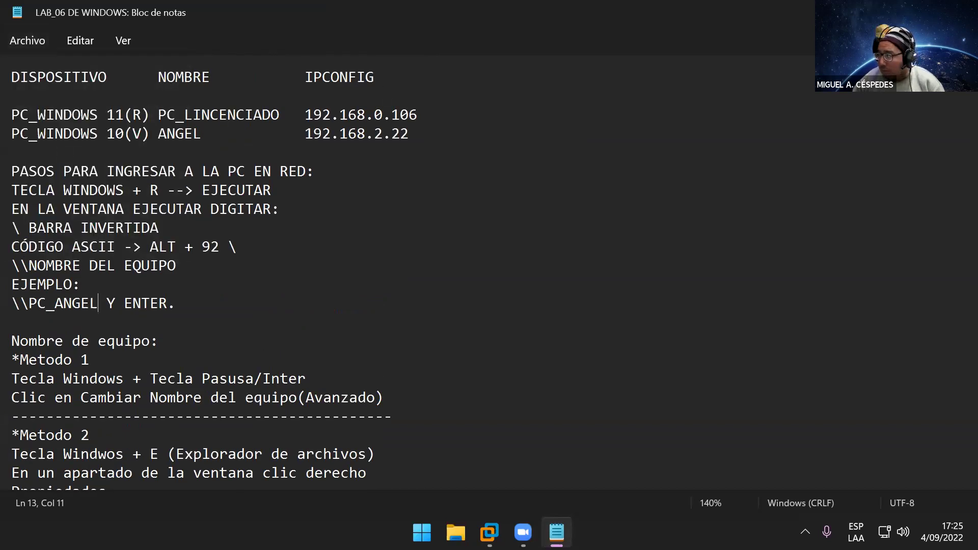
pyautogui.hotkey('alt', 'F4')
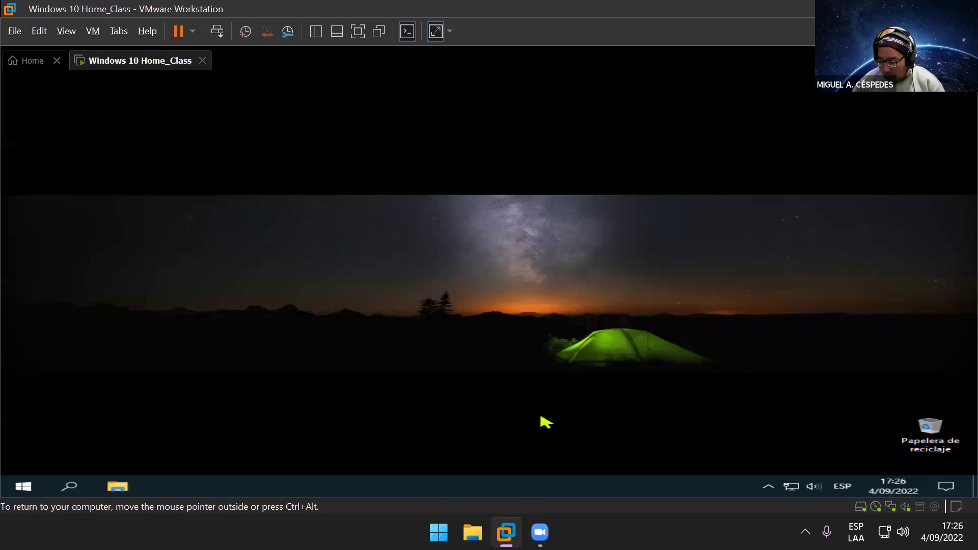
pyautogui.rightClick(934, 438)
pyautogui.click(498, 294)
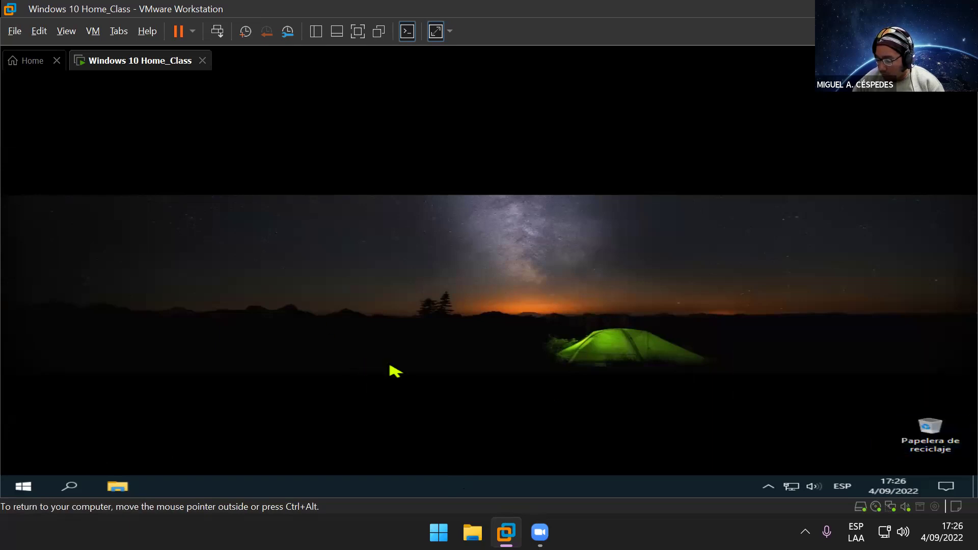
pyautogui.click(473, 533)
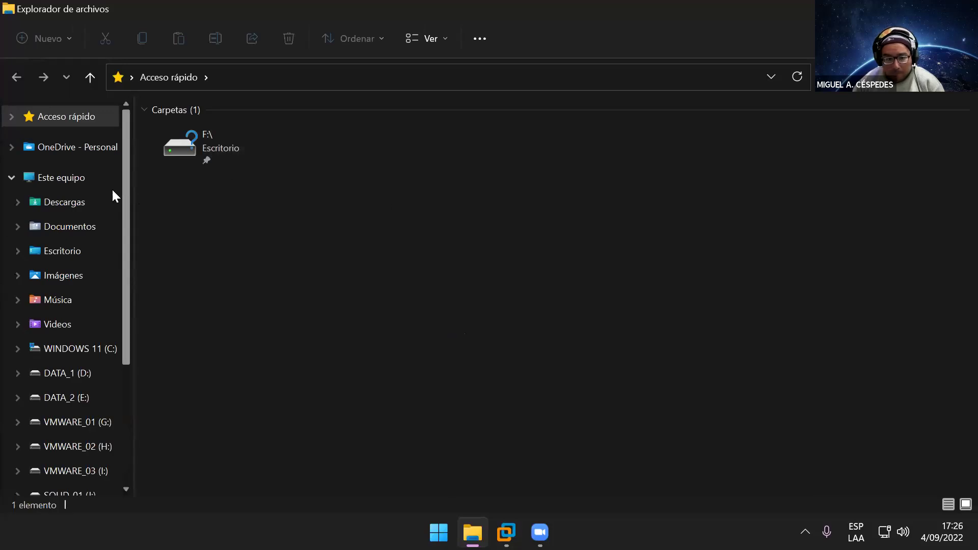
pyautogui.click(90, 176)
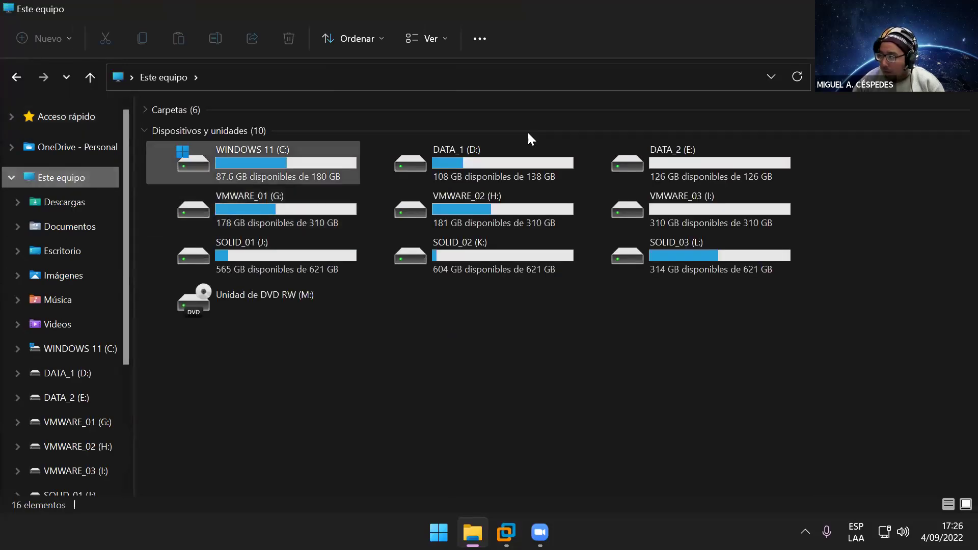
pyautogui.hotkey('alt', 'Tab')
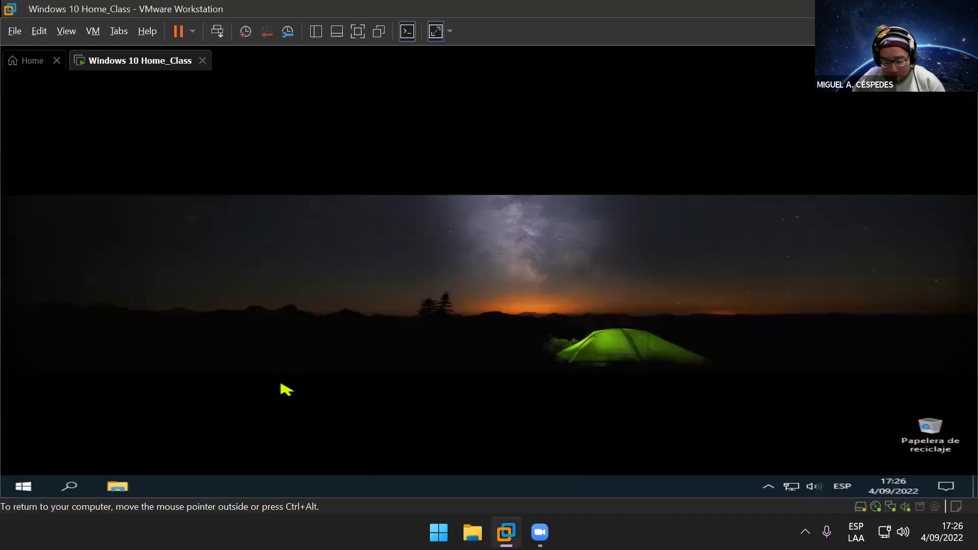
pyautogui.click(166, 294)
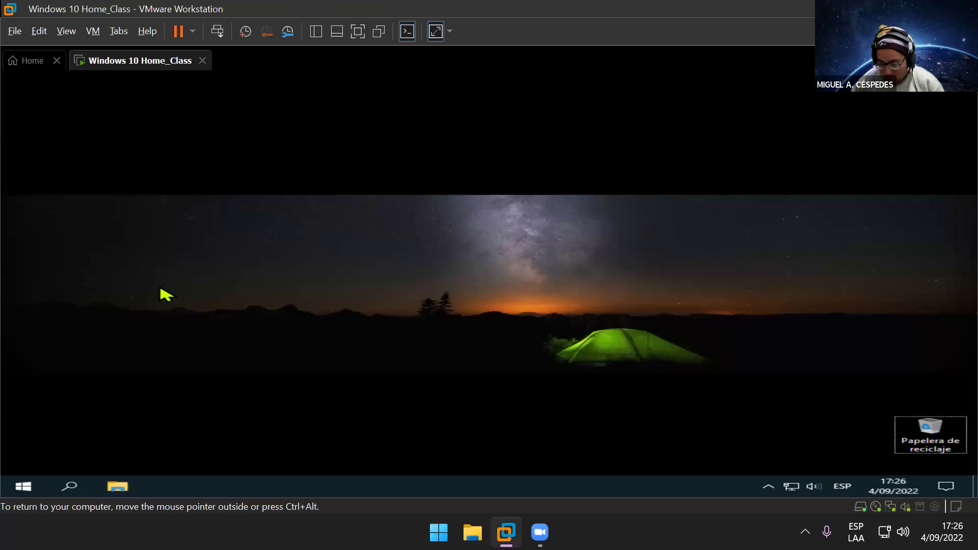
pyautogui.press('super+Pause')
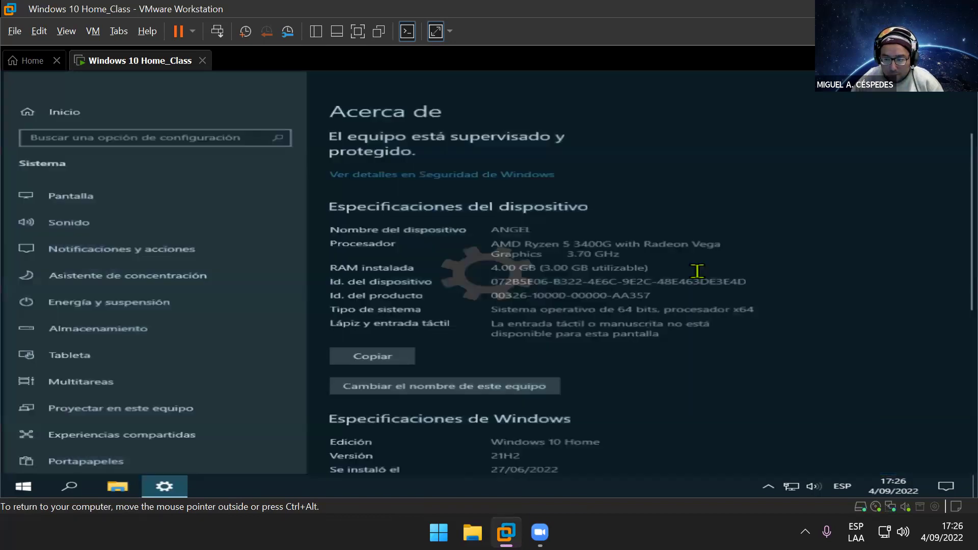
# Step: Try renaming the VM to PC_ANGEL from the About page, then cancel after it's rejected
pyautogui.scroll(-2, 670, 369)
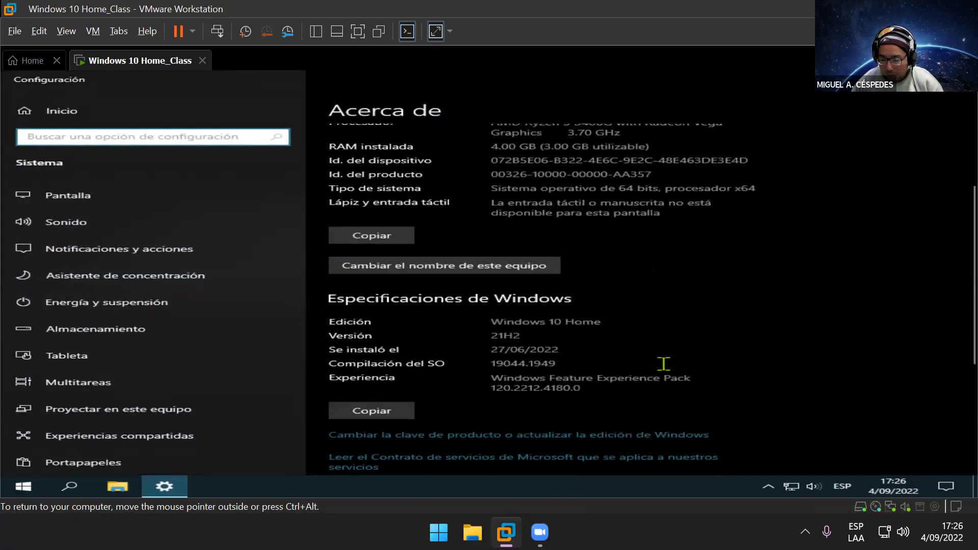
pyautogui.click(484, 274)
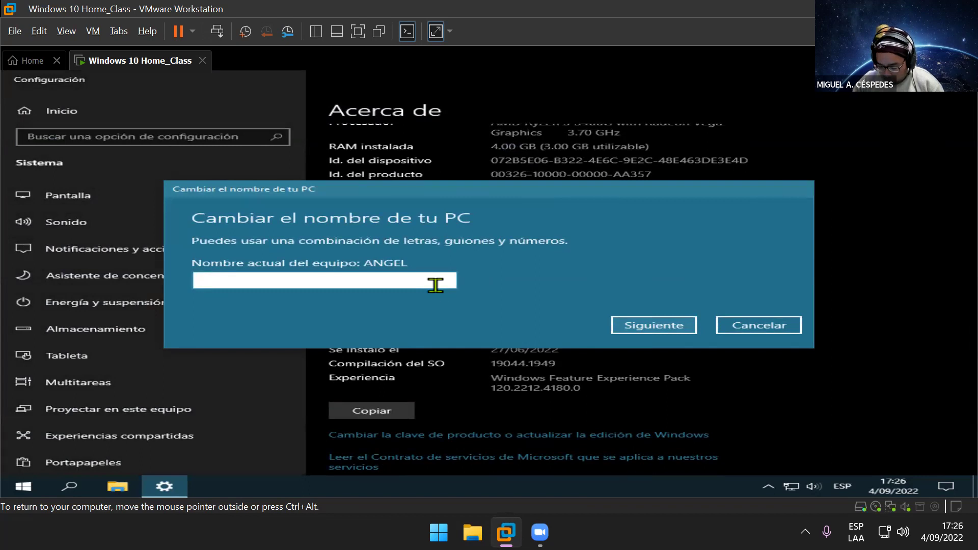
pyautogui.write('PC_ANGEL')
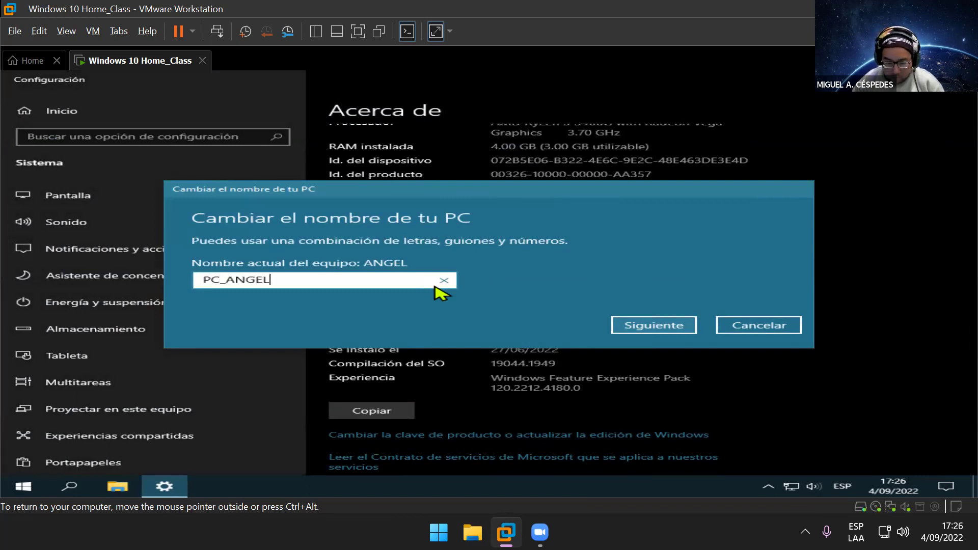
pyautogui.click(650, 328)
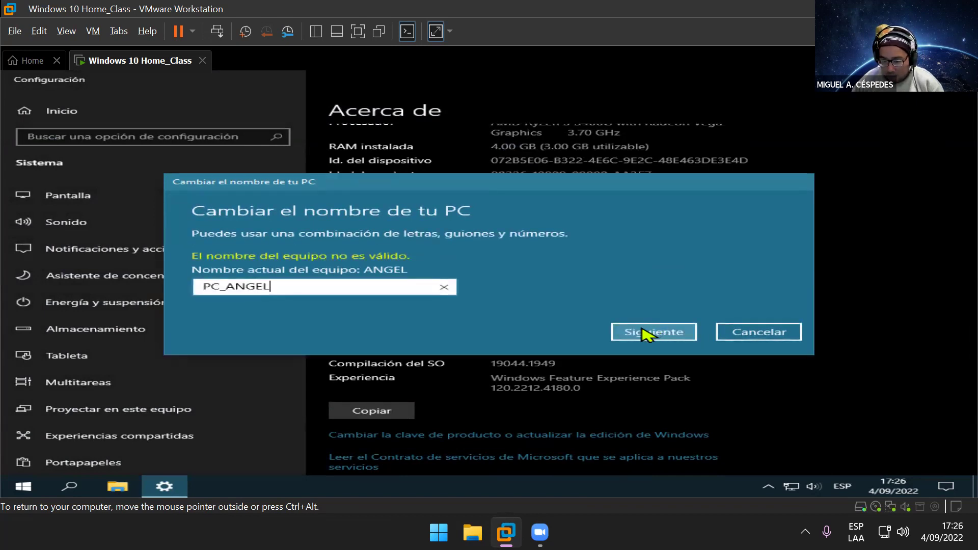
pyautogui.click(641, 333)
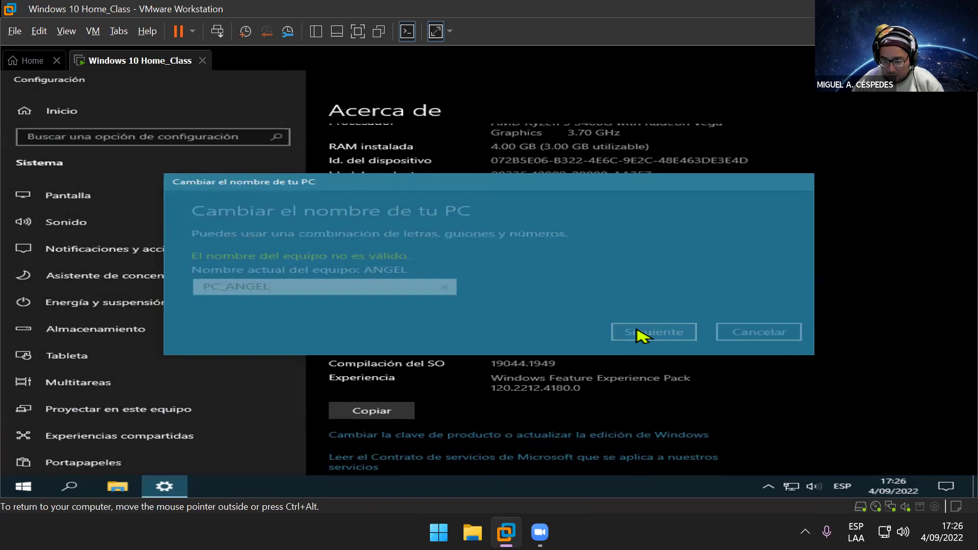
pyautogui.click(762, 333)
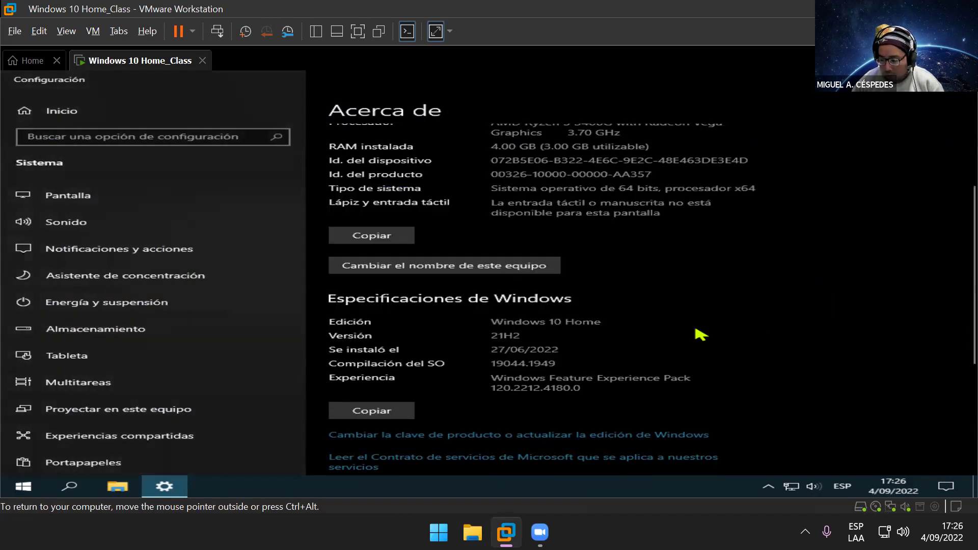
pyautogui.scroll(-2, 678, 352)
pyautogui.scroll(-2, 672, 358)
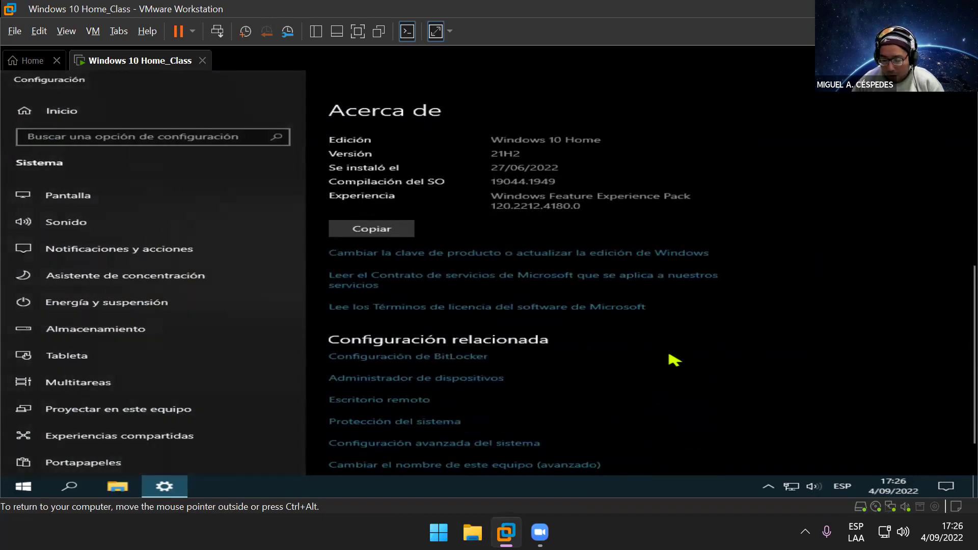
# Step: In System Properties' computer name dialog, prefix PC_ to change ANGEL to PC_ANGEL
pyautogui.click(480, 393)
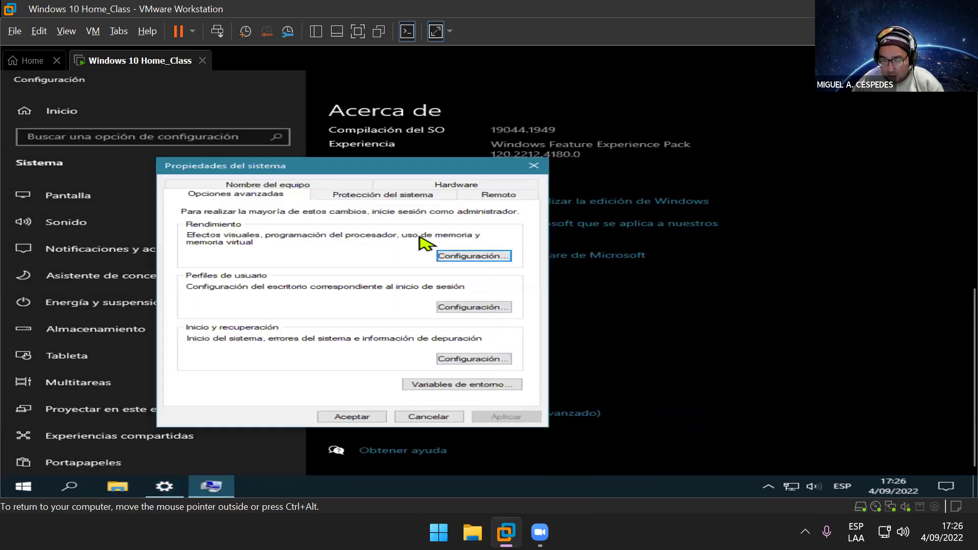
pyautogui.click(306, 182)
pyautogui.click(464, 327)
pyautogui.click(324, 247)
pyautogui.press('Home')
pyautogui.write('PC_')
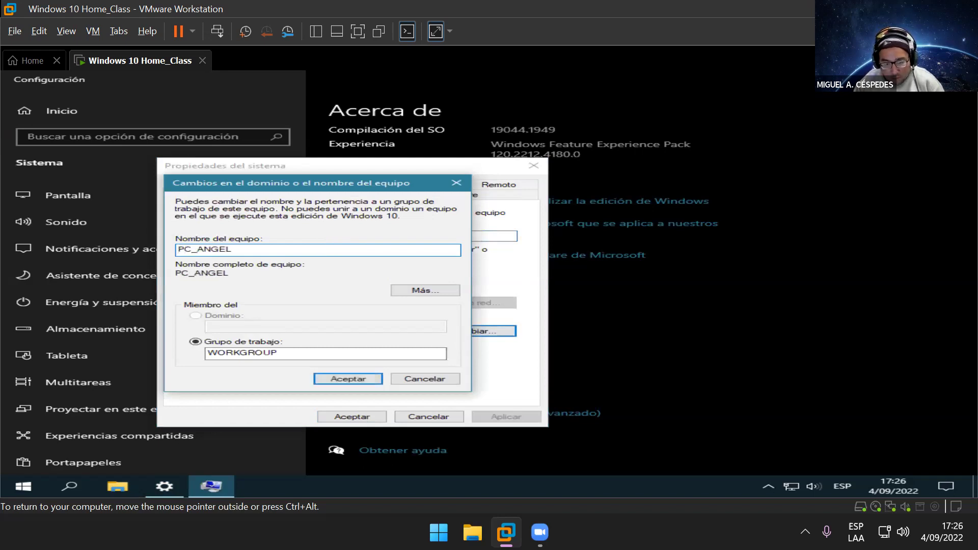
# Step: Accept PC_ANGEL, confirm the non-standard name and restart notice, and close System Properties
pyautogui.click(345, 381)
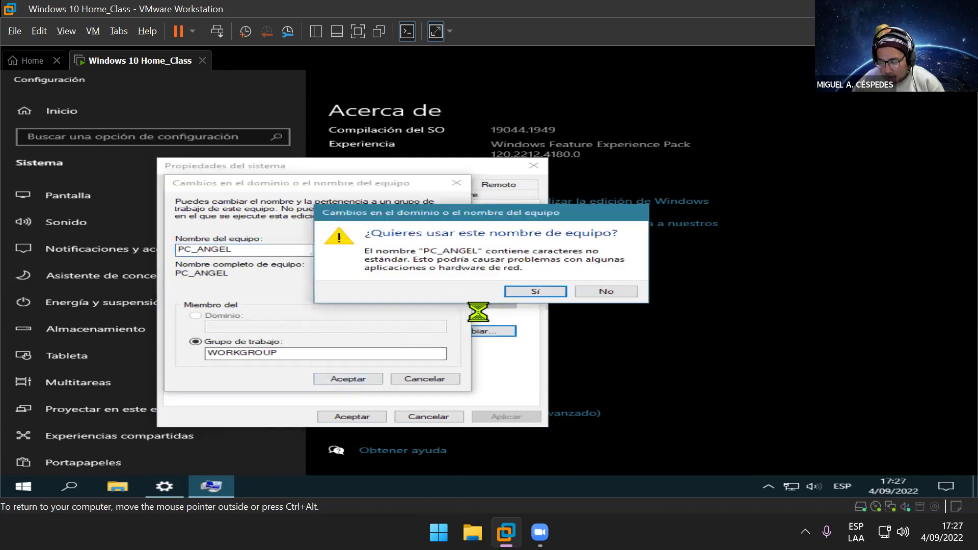
pyautogui.click(534, 293)
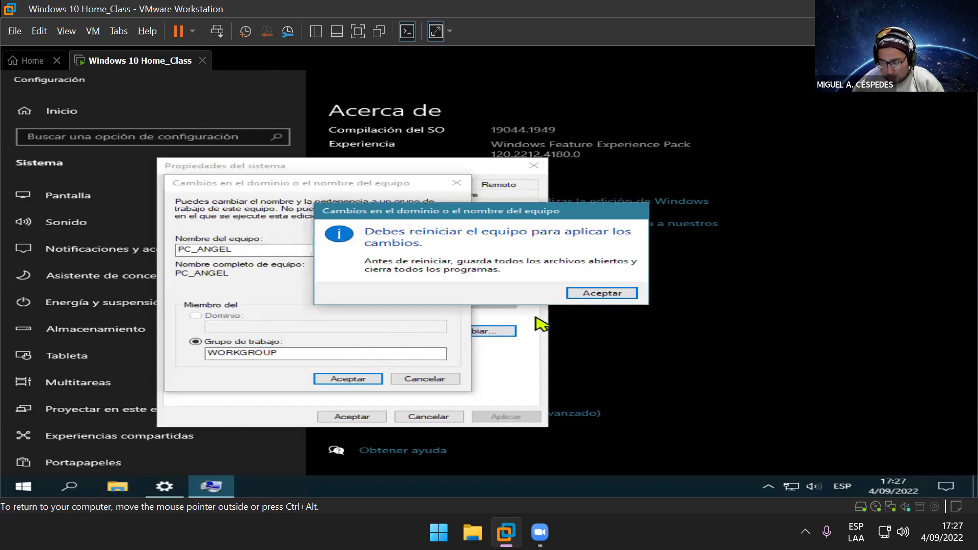
pyautogui.click(628, 294)
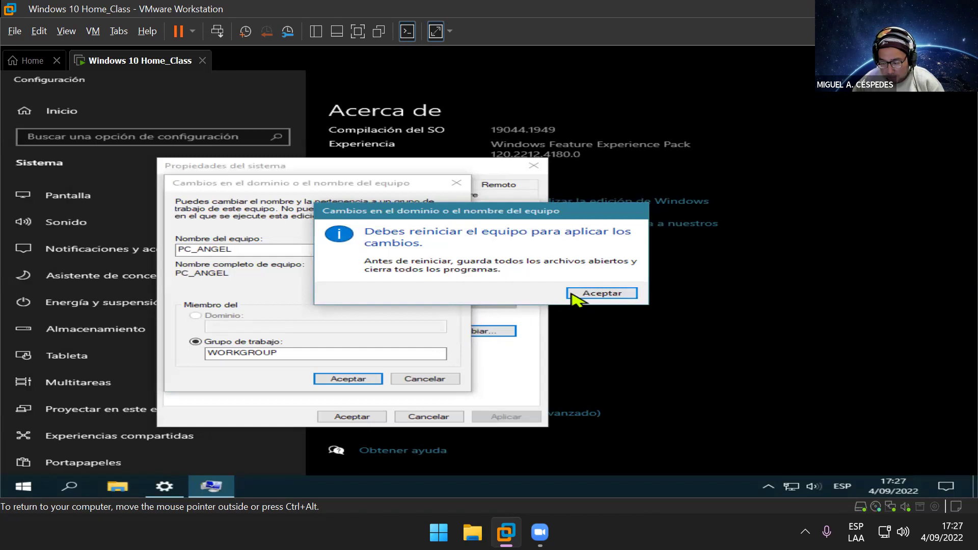
pyautogui.click(597, 295)
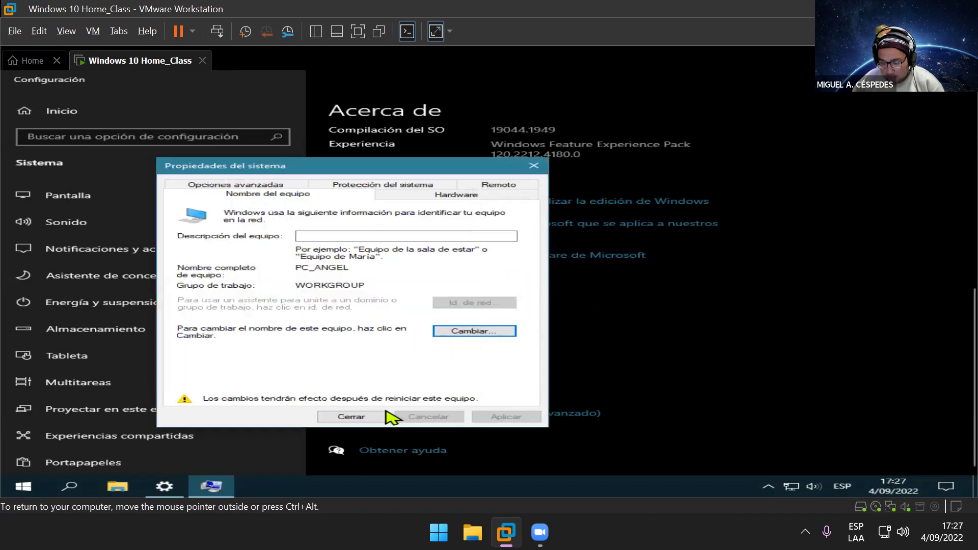
pyautogui.click(357, 418)
# Step: Restart the VM now to apply the PC_ANGEL name
pyautogui.click(490, 291)
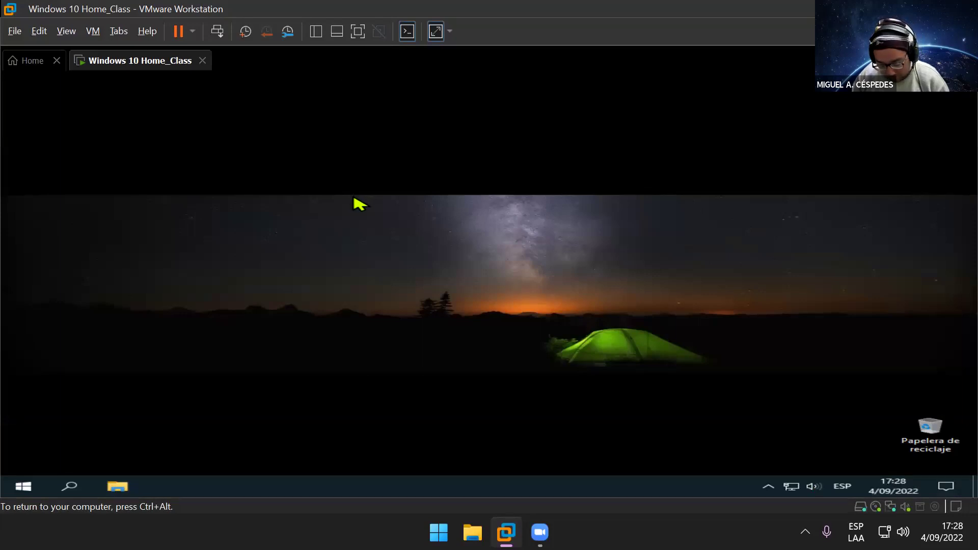
# Step: Inside the VM, open \\pc_angel from the Run box, then close the folder window
pyautogui.press('super+r')
pyautogui.write('\\')
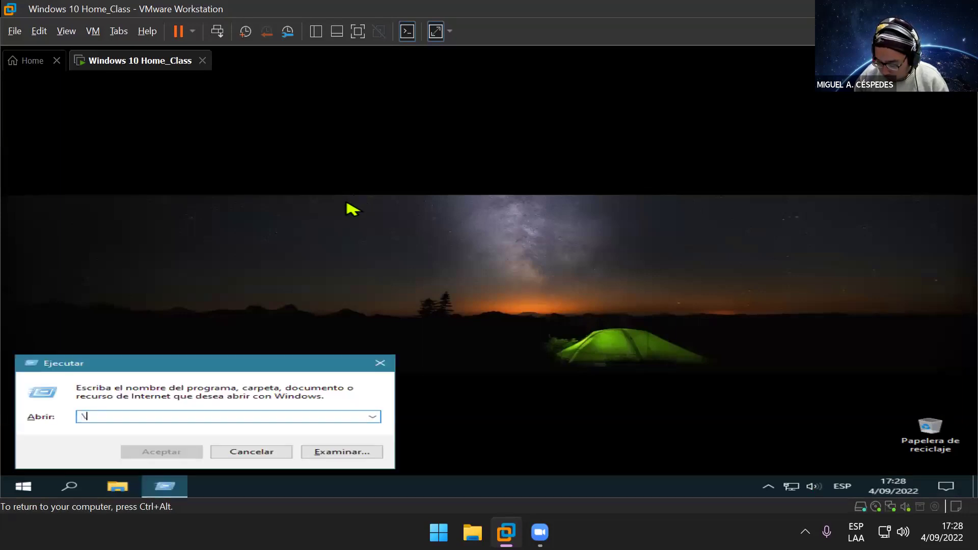
pyautogui.write('\\p')
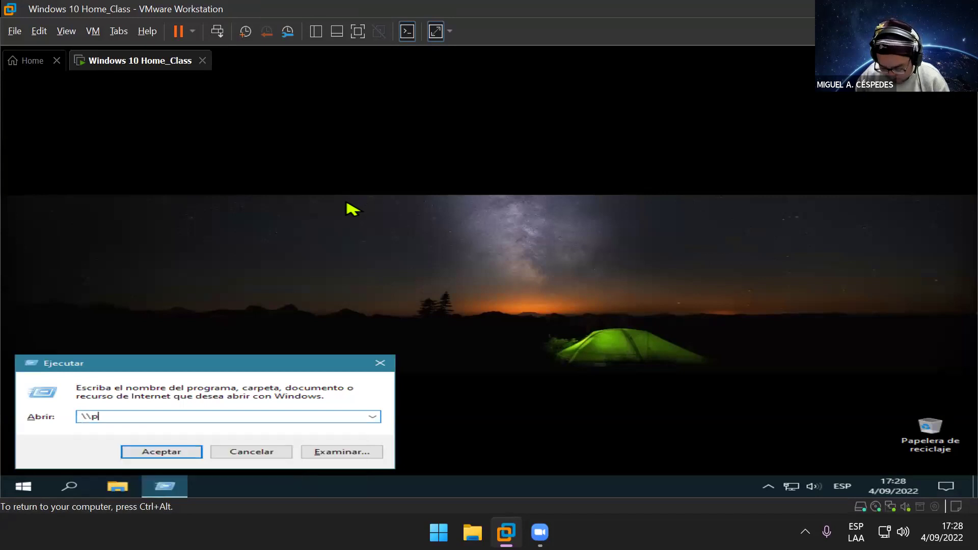
pyautogui.write('c_angel')
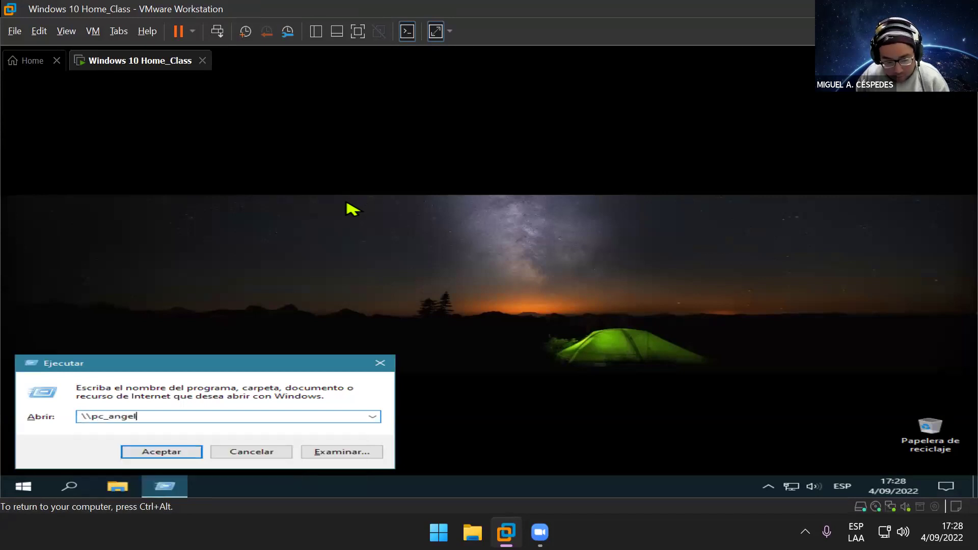
pyautogui.press('Return')
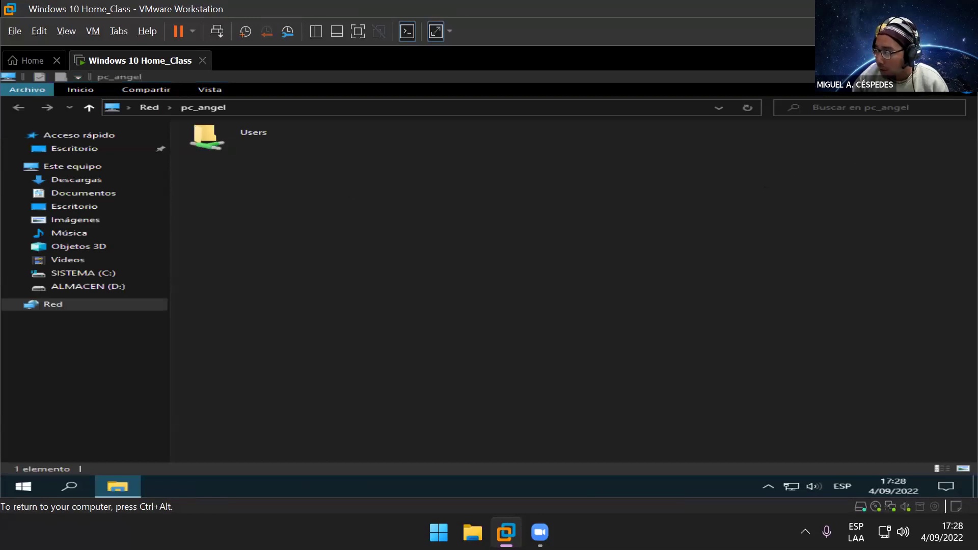
pyautogui.click(964, 77)
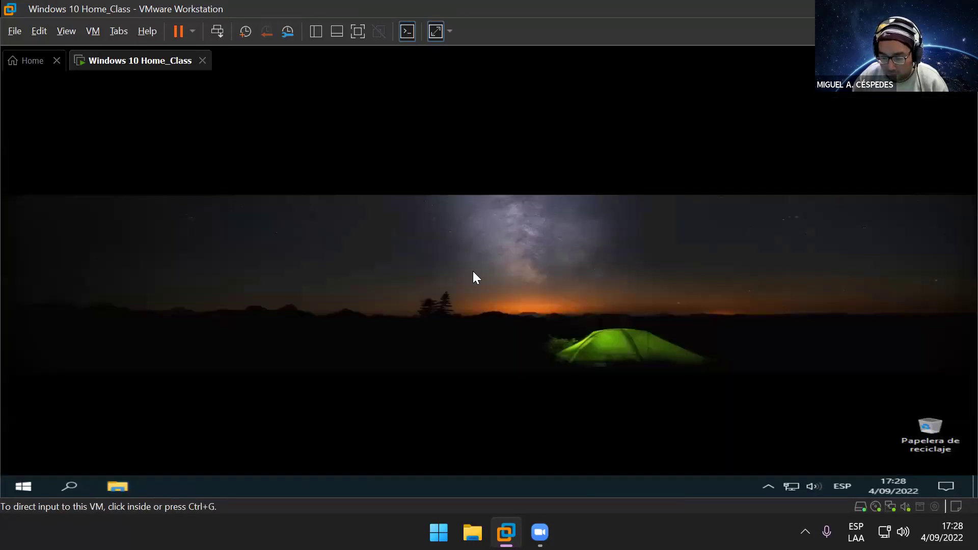
# Step: From the host, open \\PC_ANGEL via Run and close the folder window
pyautogui.press('super+d')
pyautogui.press('super+r')
pyautogui.write('\\')
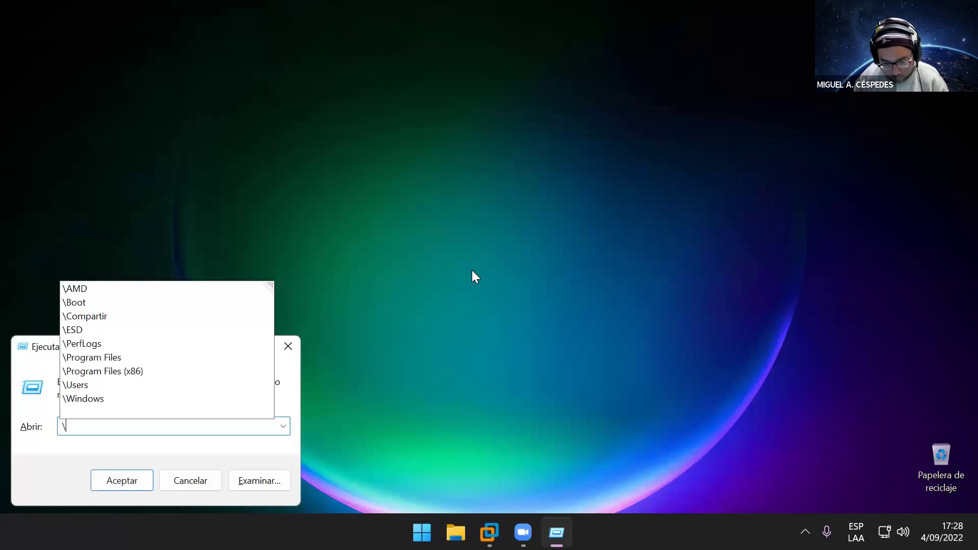
pyautogui.write('PC_A')
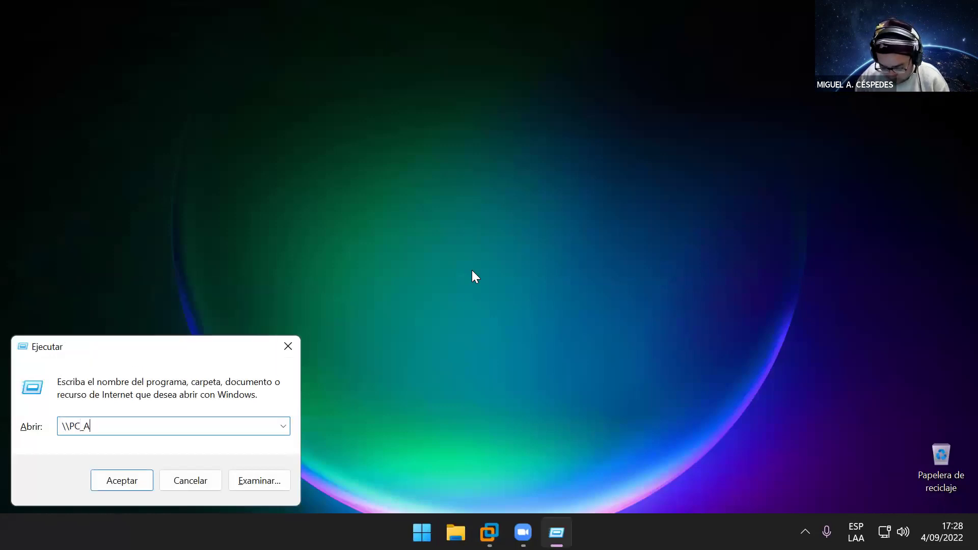
pyautogui.write('NGEL')
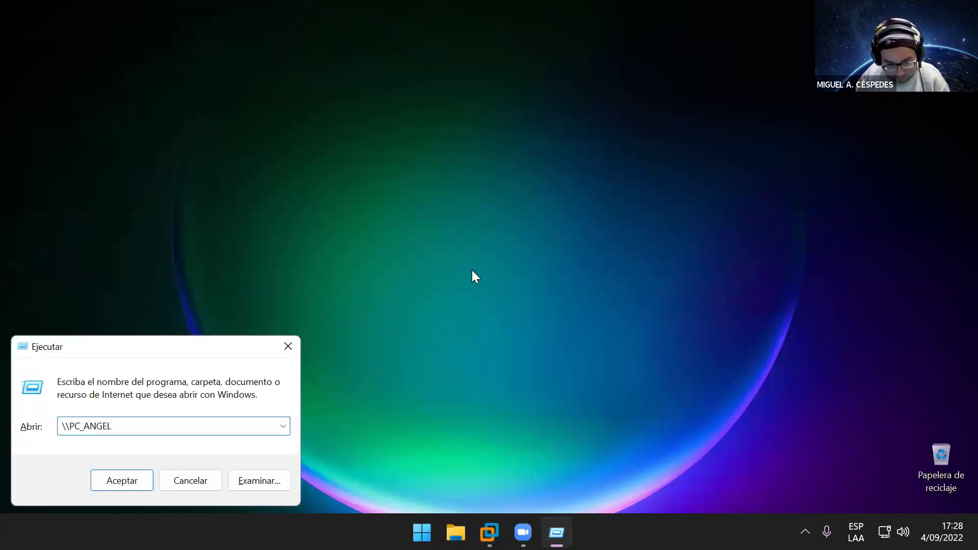
pyautogui.press('Return')
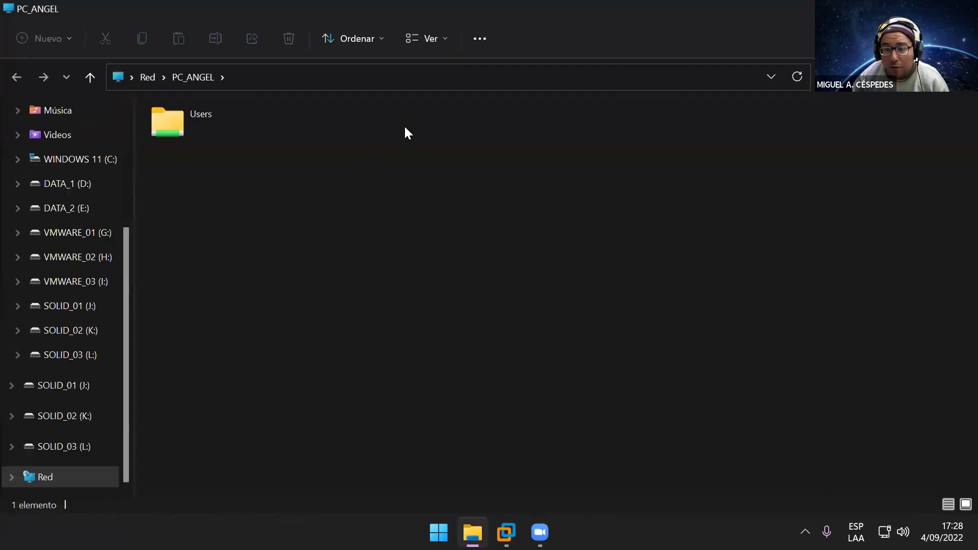
pyautogui.hotkey('alt', 'F4')
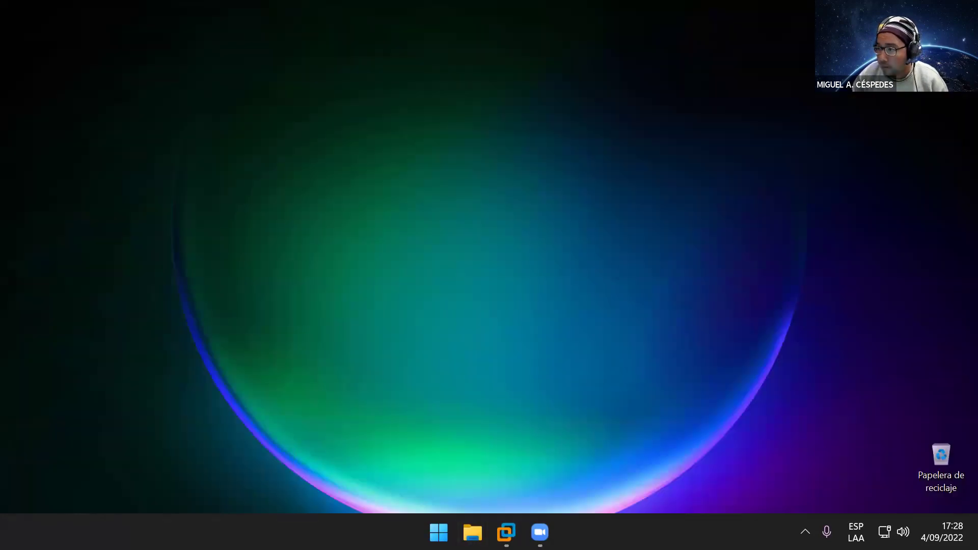
# Step: Shut down the Windows 10 Home_Class guest from its Start menu, then release input and minimize VMware
pyautogui.moveTo(509, 524)
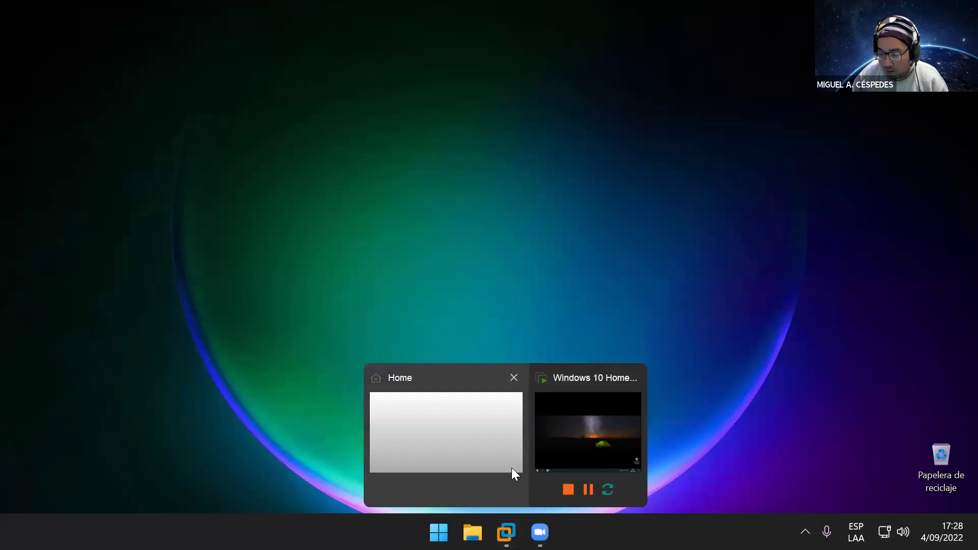
pyautogui.click(622, 428)
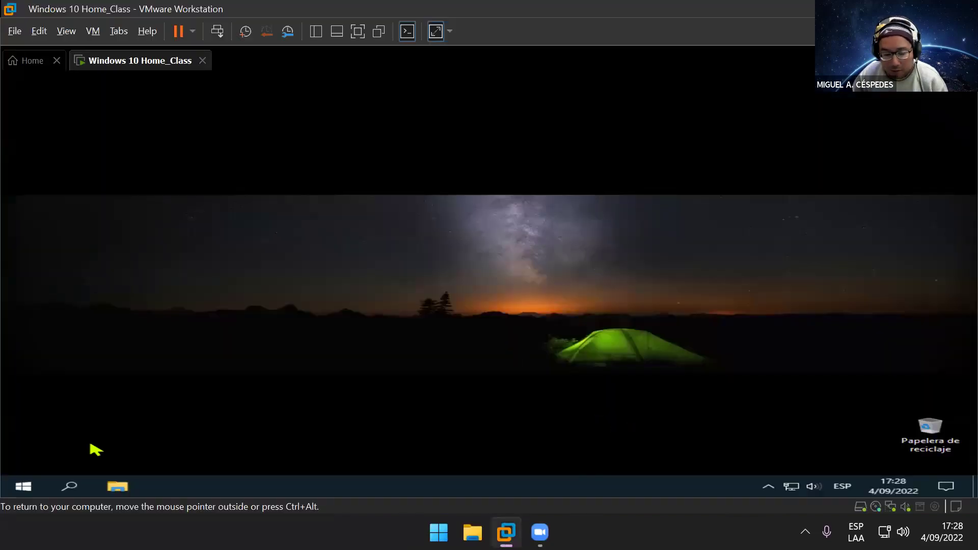
pyautogui.click(23, 486)
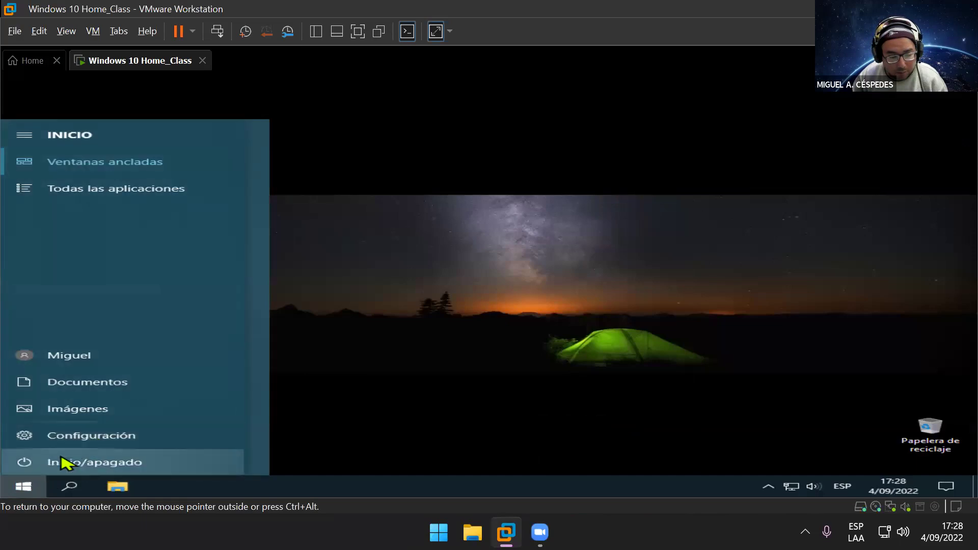
pyautogui.click(72, 457)
pyautogui.click(141, 419)
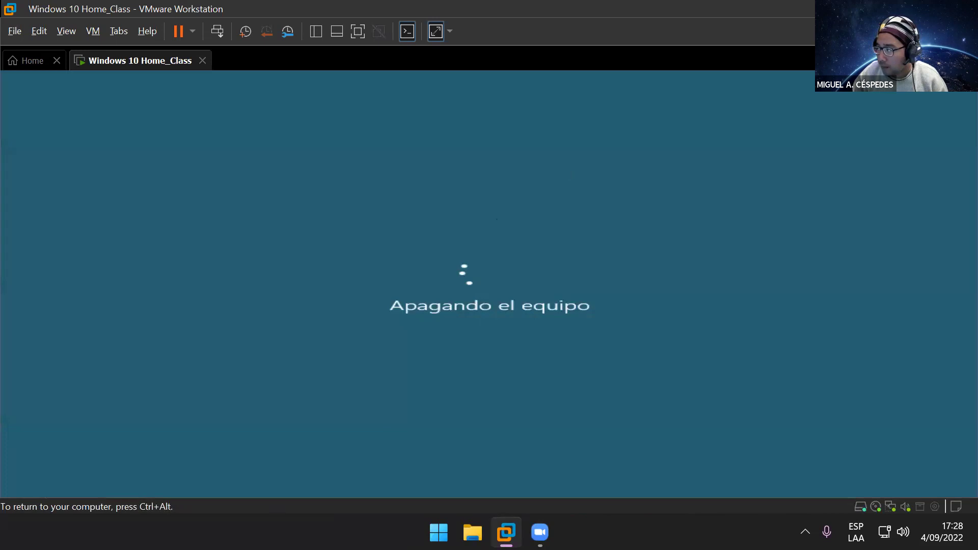
pyautogui.hotkey('ctrl', 'alt')
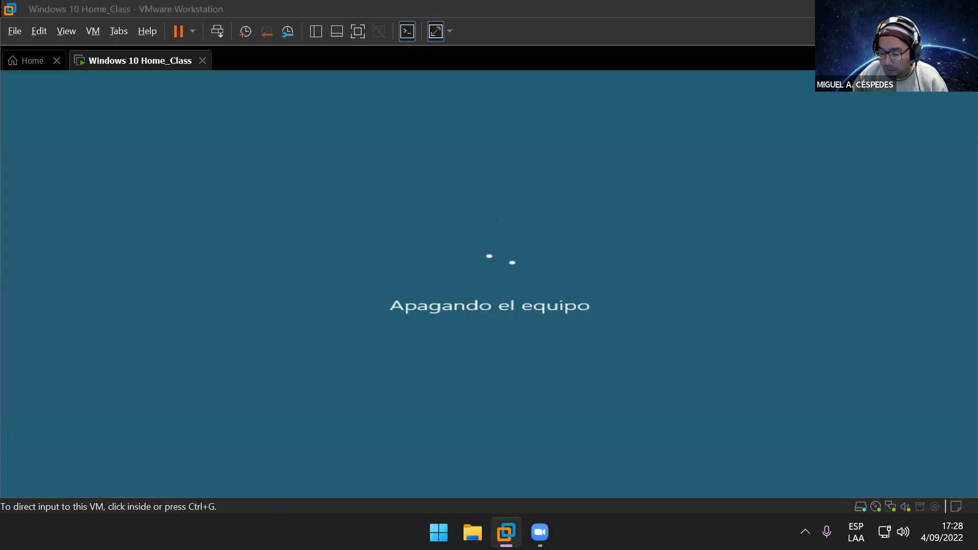
pyautogui.press('super+d')
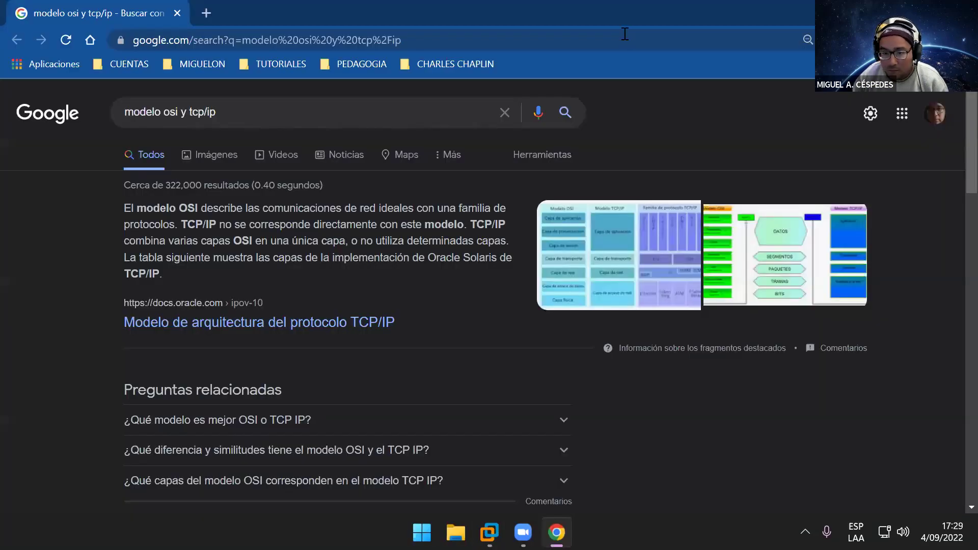
# Step: Filter the 'modelo osi y tcp/ip' search to Videos and browse through the results
pyautogui.click(278, 156)
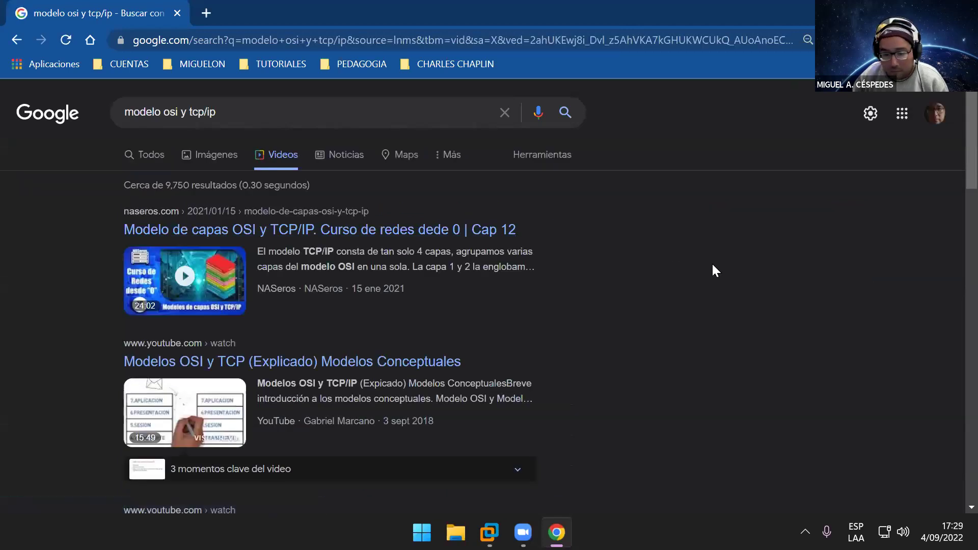
pyautogui.scroll(-3, 703, 275)
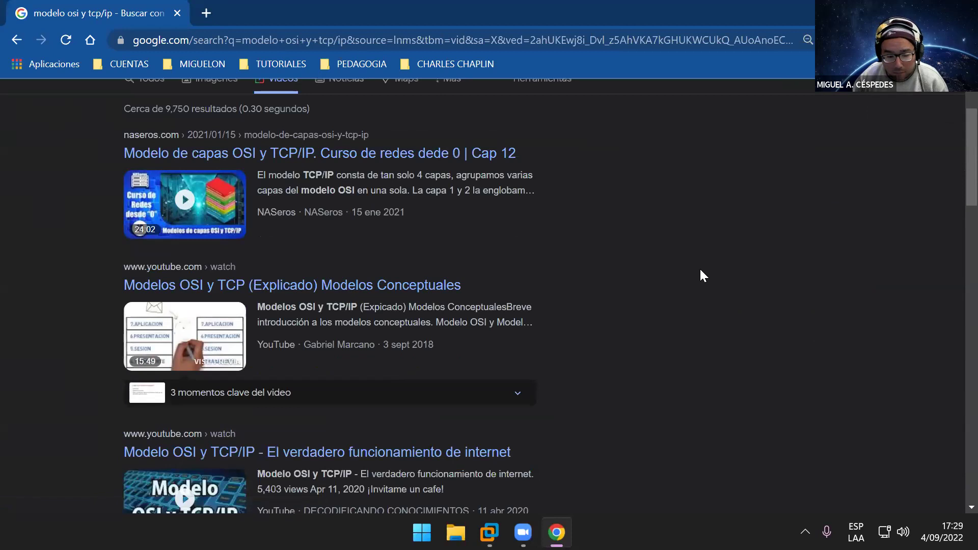
pyautogui.scroll(-3, 696, 274)
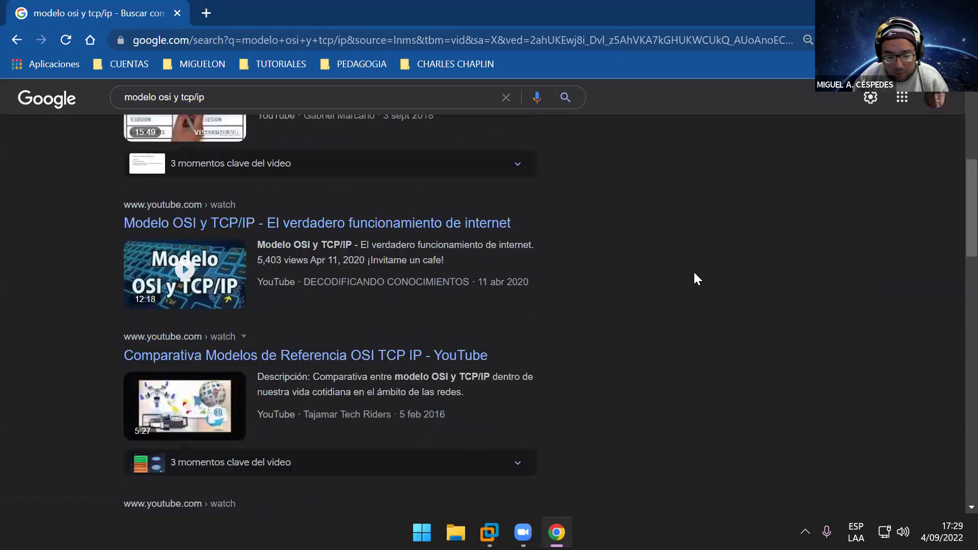
pyautogui.scroll(-1, 696, 278)
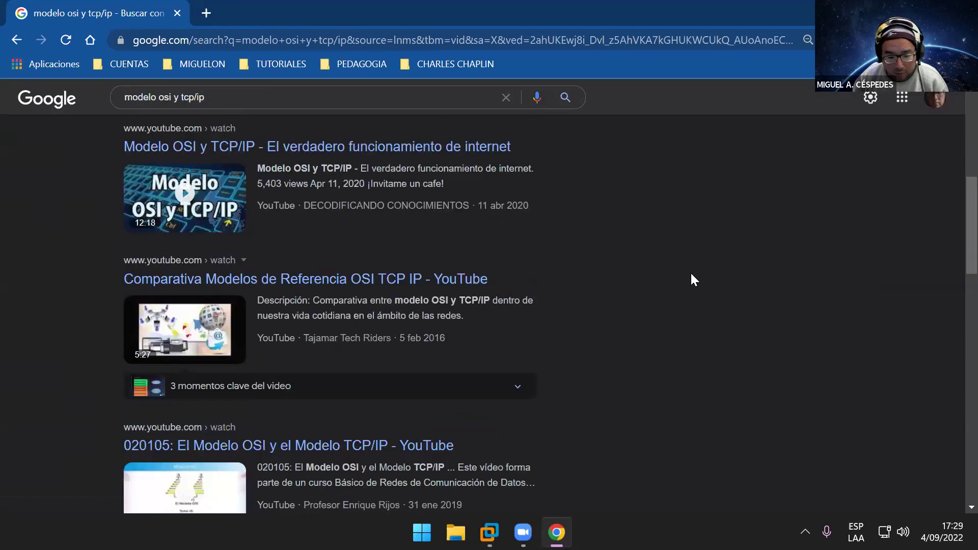
pyautogui.scroll(1, 692, 279)
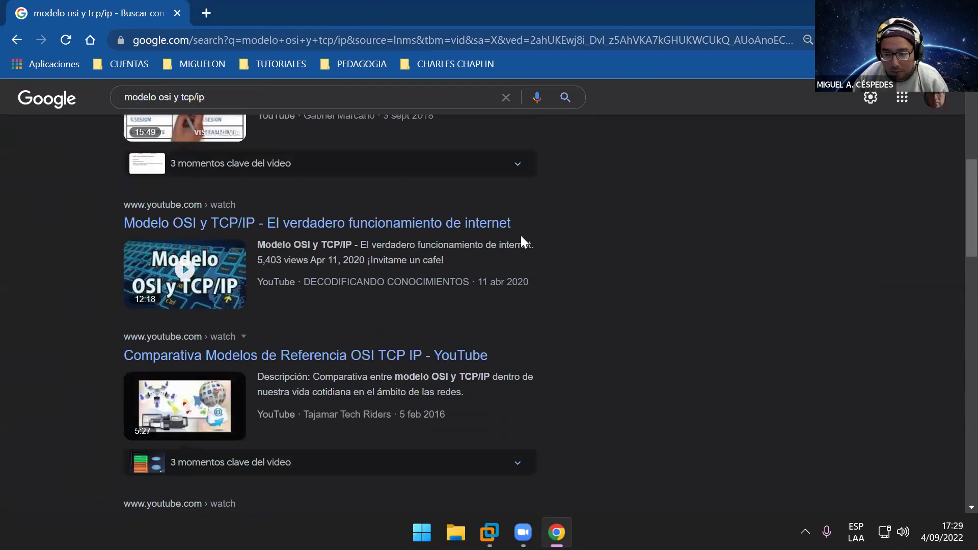
pyautogui.scroll(4, 515, 234)
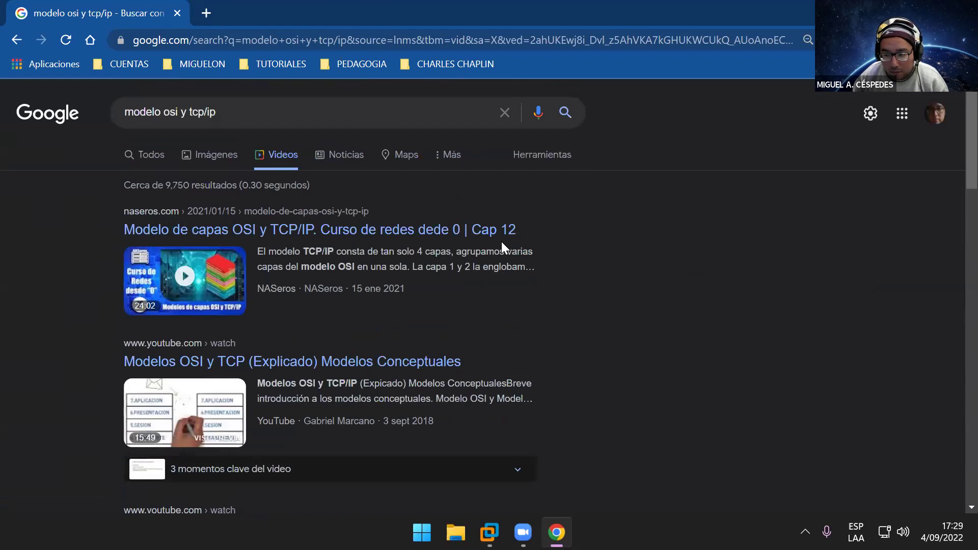
pyautogui.scroll(-10, 501, 248)
pyautogui.scroll(-4, 501, 249)
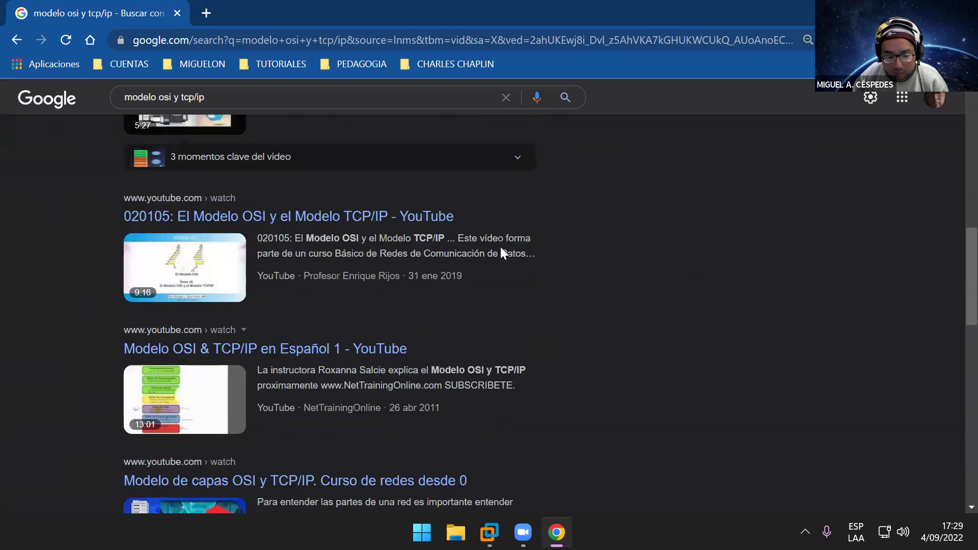
pyautogui.scroll(-3, 500, 250)
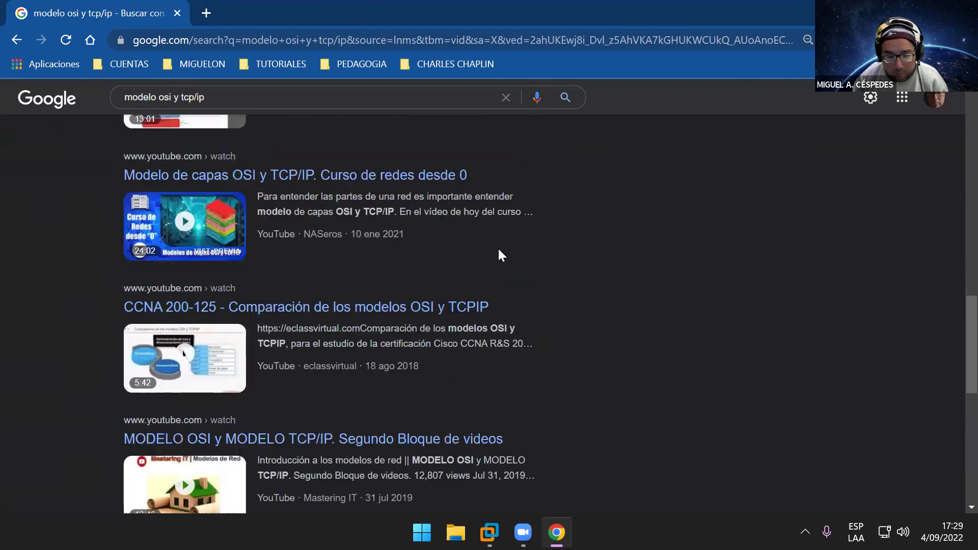
pyautogui.scroll(-2, 497, 247)
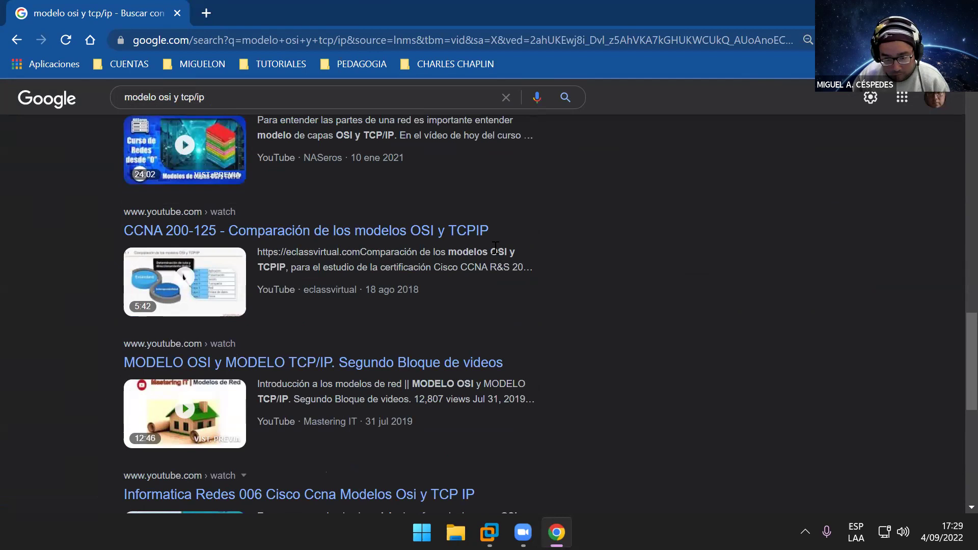
pyautogui.scroll(-3, 495, 247)
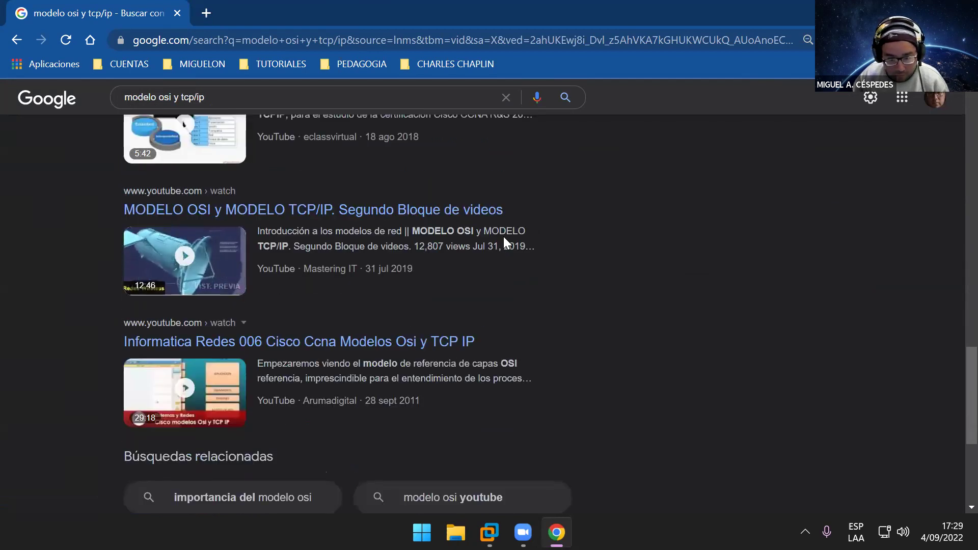
pyautogui.scroll(-1, 503, 237)
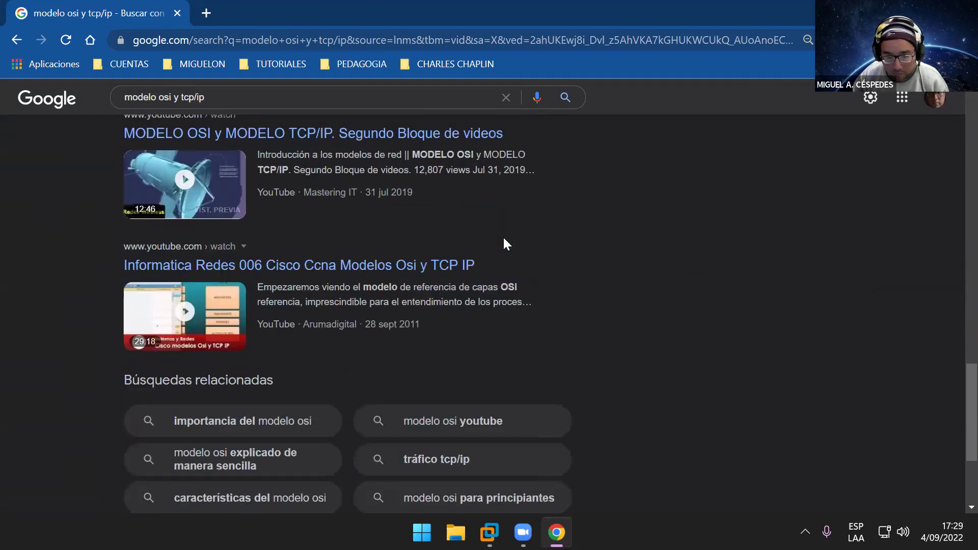
# Step: Play the 'Informatica Redes 006 Cisco Ccna Modelos Osi y TCP IP' video in fullscreen
pyautogui.scroll(1, 504, 237)
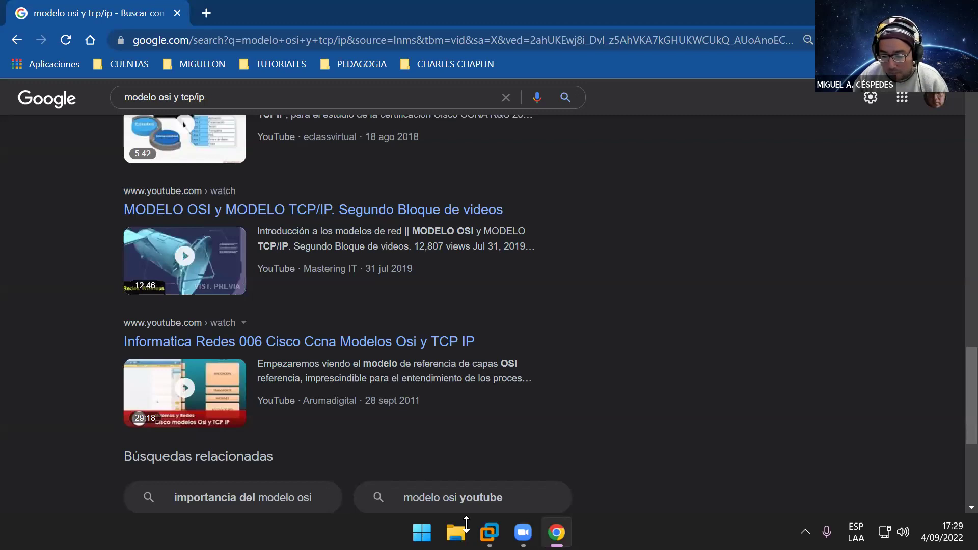
pyautogui.click(299, 341)
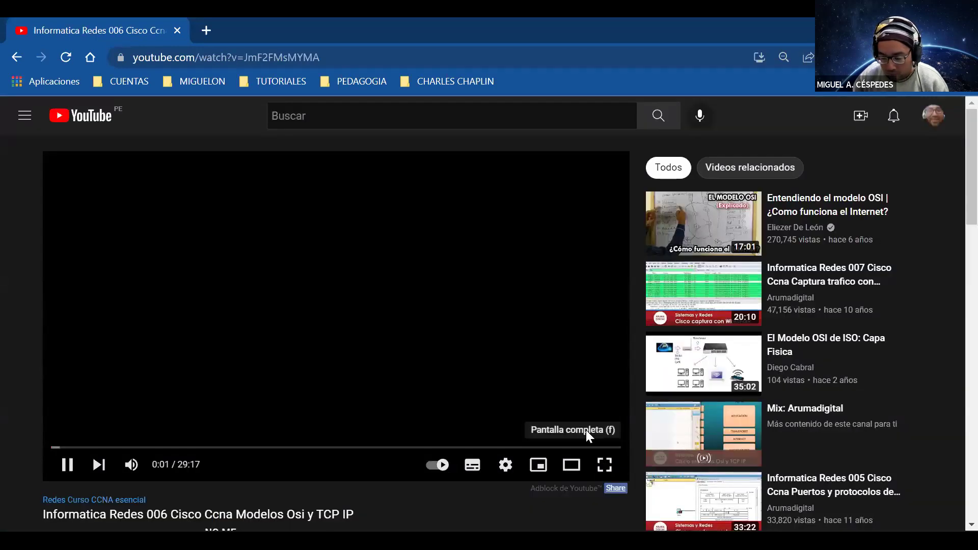
pyautogui.press('f')
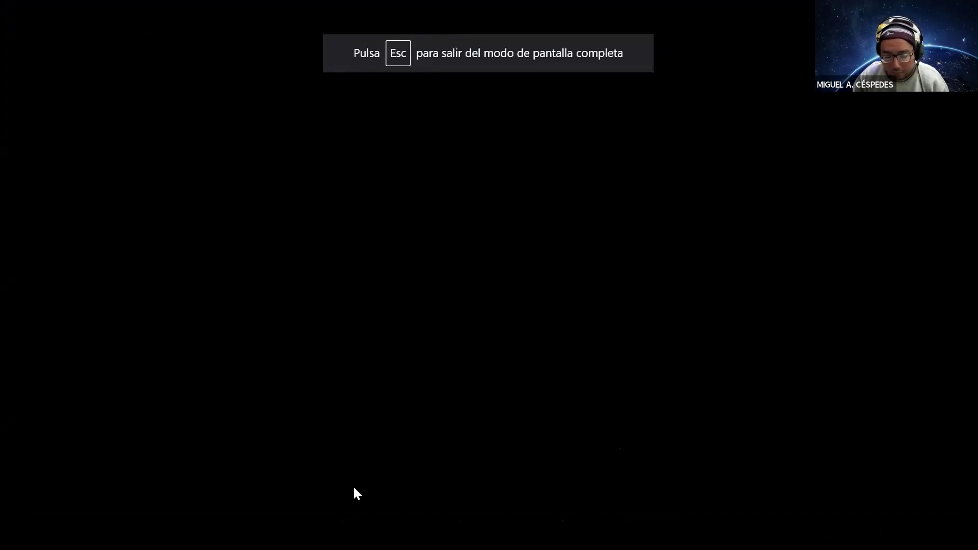